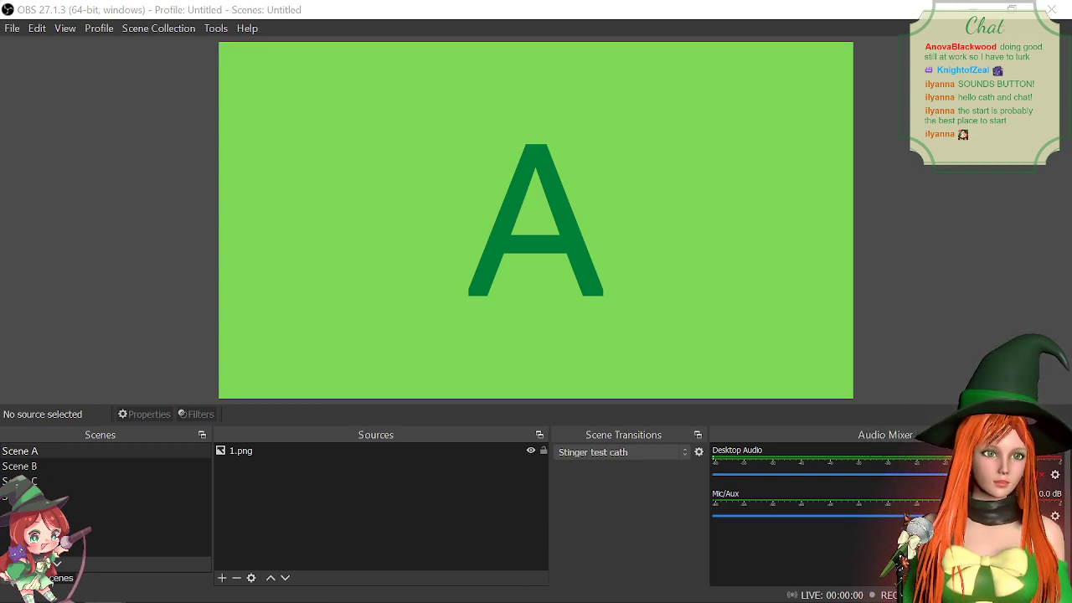
Step: Preview the "Stinger test cath" transition by switching from Scene A to Scene B and on to Scene C
{"action": "left_click", "coordinate": [669, 452]}
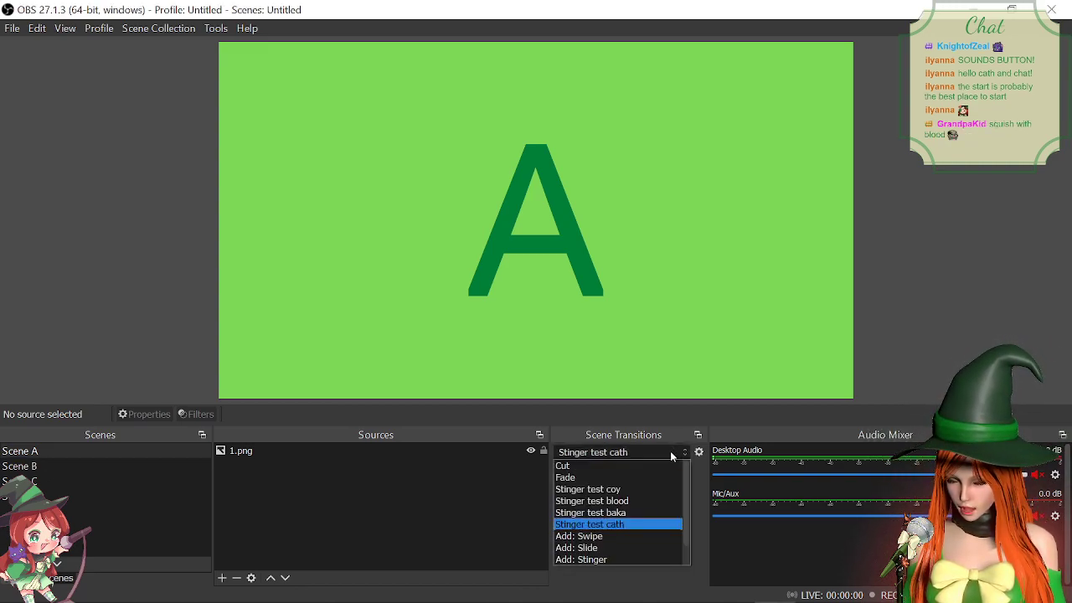
{"action": "left_click", "coordinate": [623, 524]}
{"action": "left_click", "coordinate": [606, 320]}
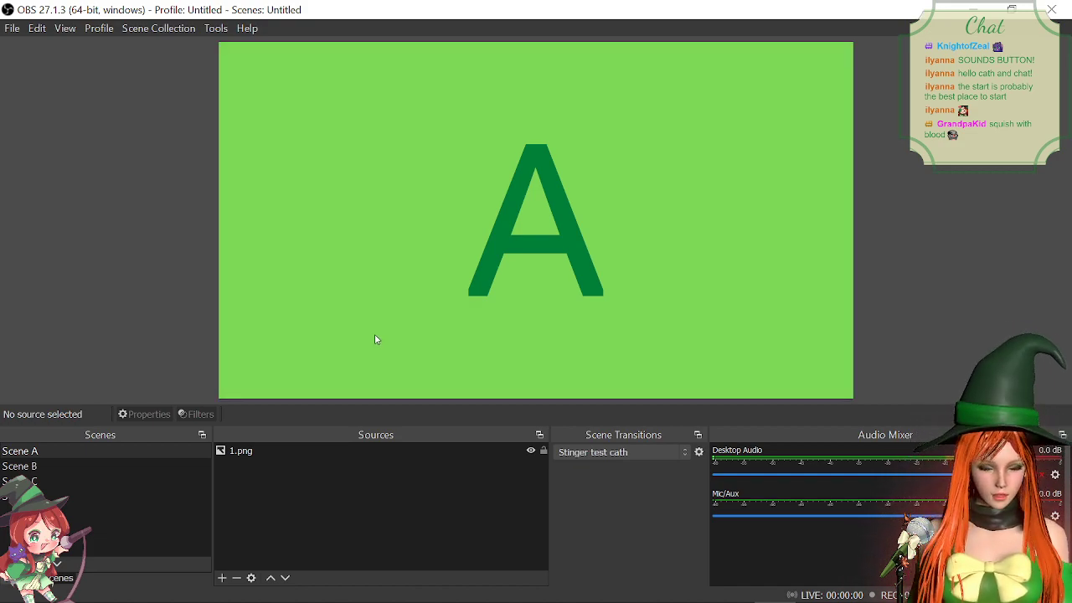
{"action": "left_click", "coordinate": [33, 467]}
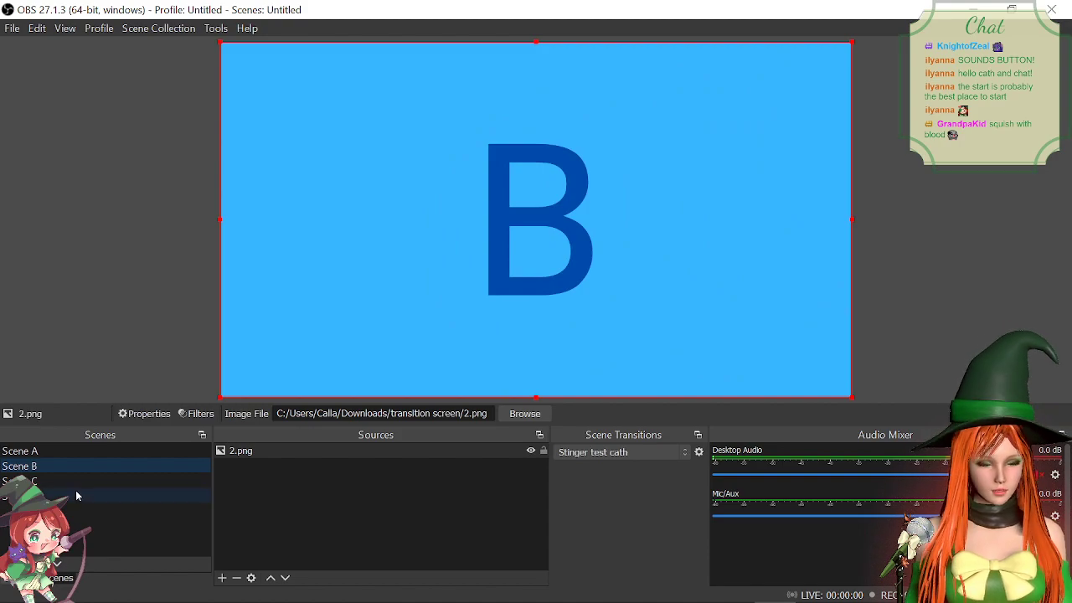
{"action": "left_click", "coordinate": [63, 481]}
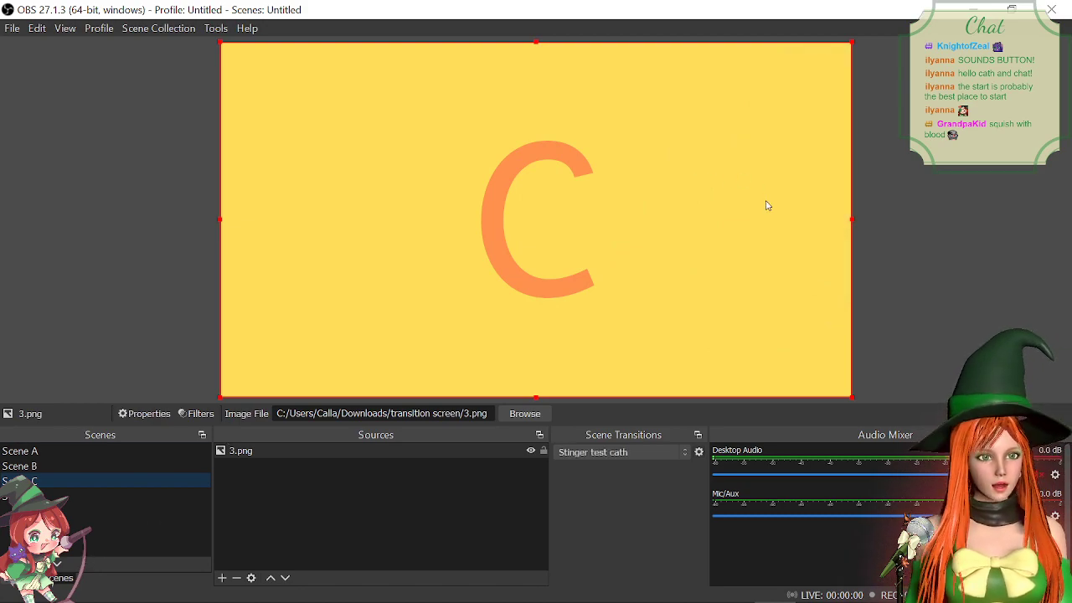
Step: Set the scene transition to "Stinger test blood" and preview it by switching to Scene A and on to Scene B
{"action": "left_click", "coordinate": [684, 453]}
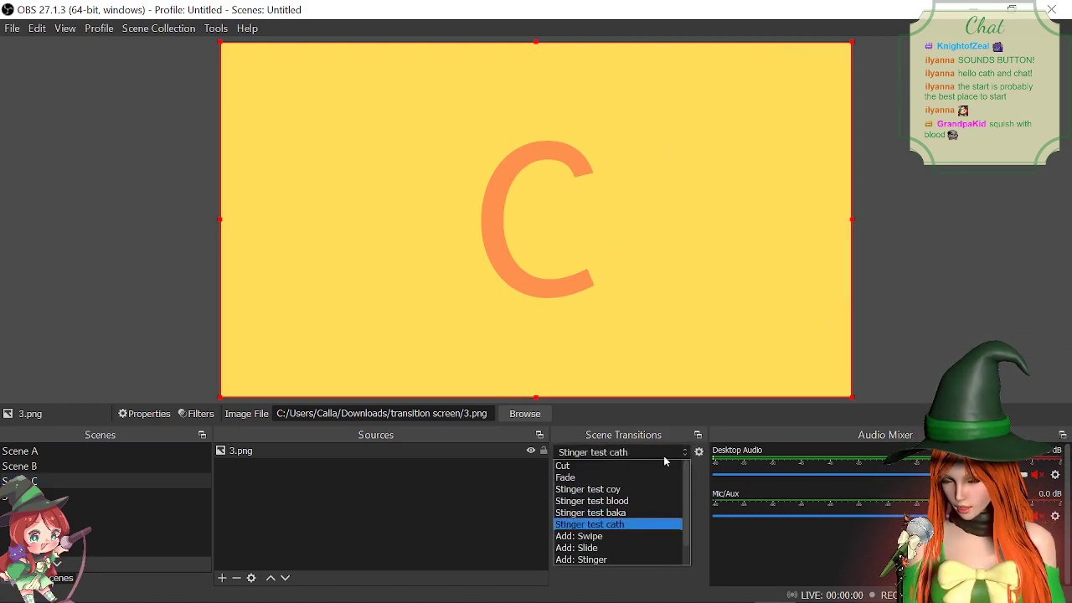
{"action": "left_click", "coordinate": [635, 501]}
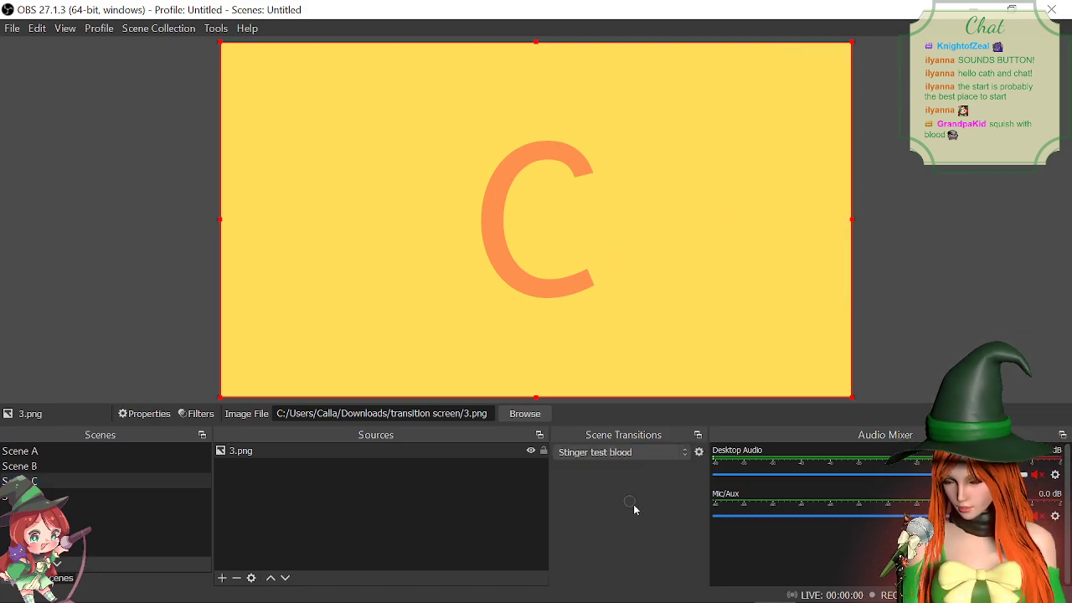
{"action": "left_click", "coordinate": [58, 454]}
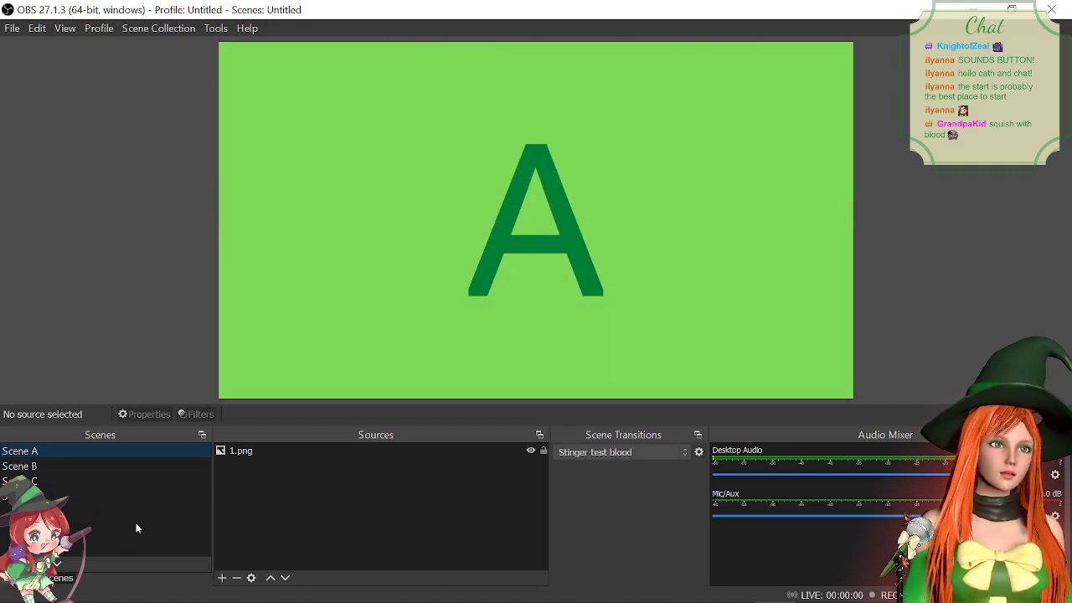
{"action": "left_click", "coordinate": [67, 465]}
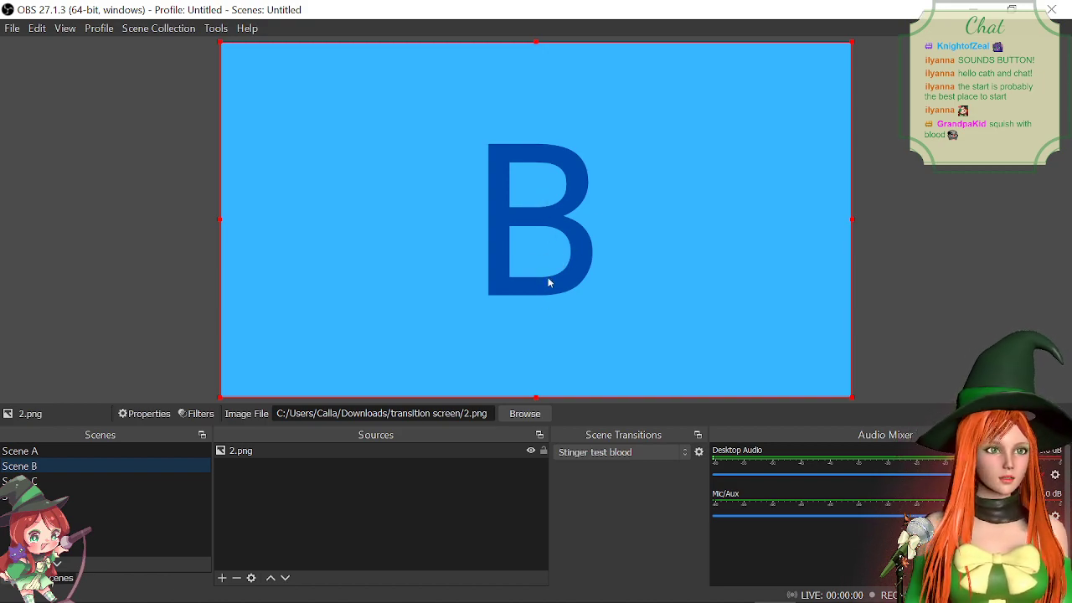
Step: Set the scene transition to "Stinger test coy" and preview it by switching between Scene A and Scene C twice
{"action": "left_click", "coordinate": [665, 456]}
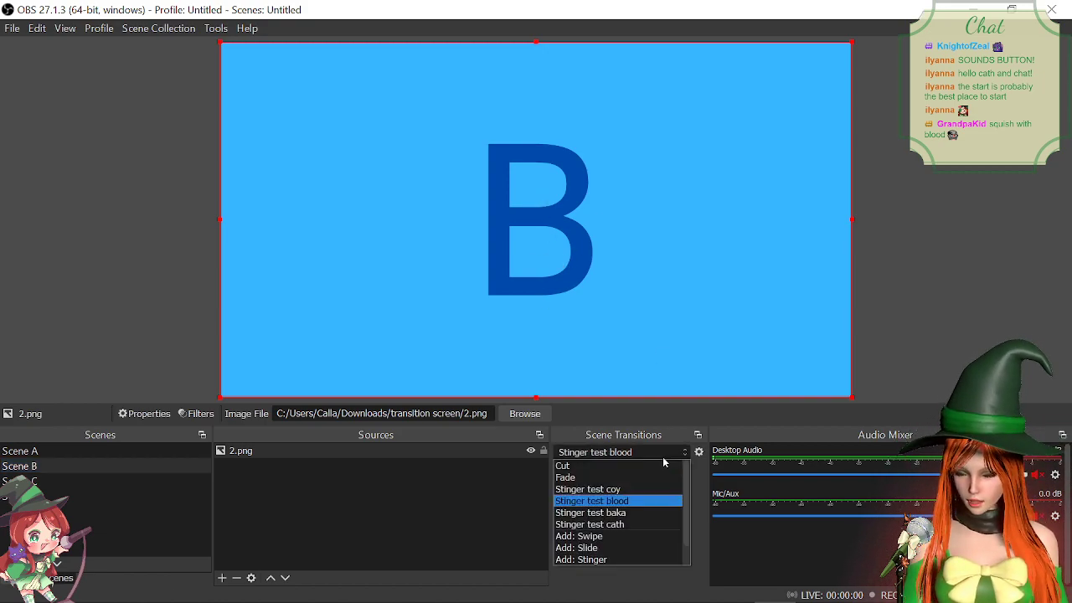
{"action": "left_click", "coordinate": [620, 492]}
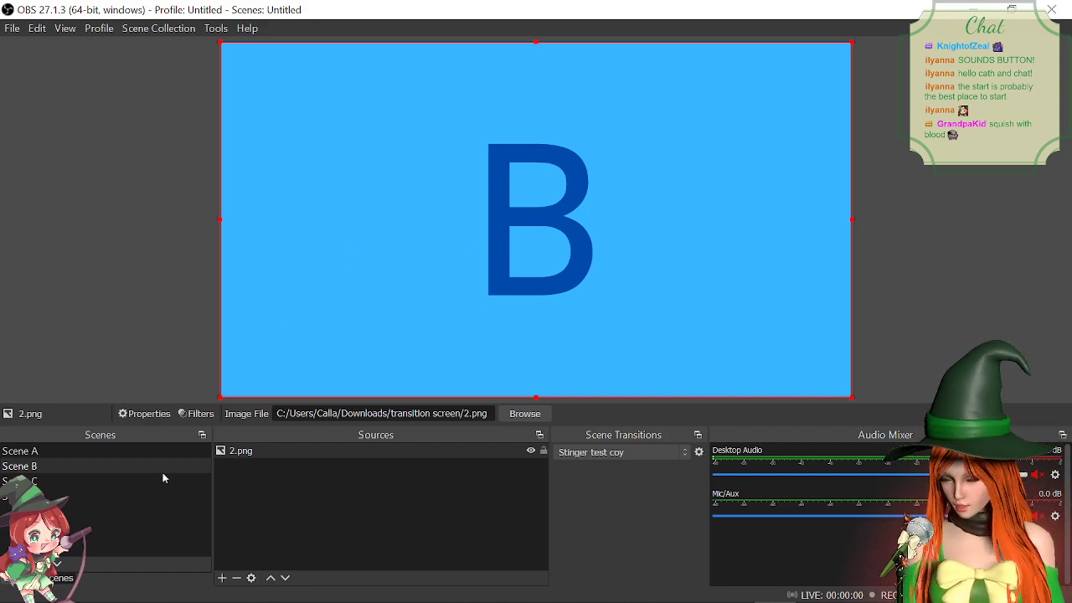
{"action": "left_click", "coordinate": [55, 452]}
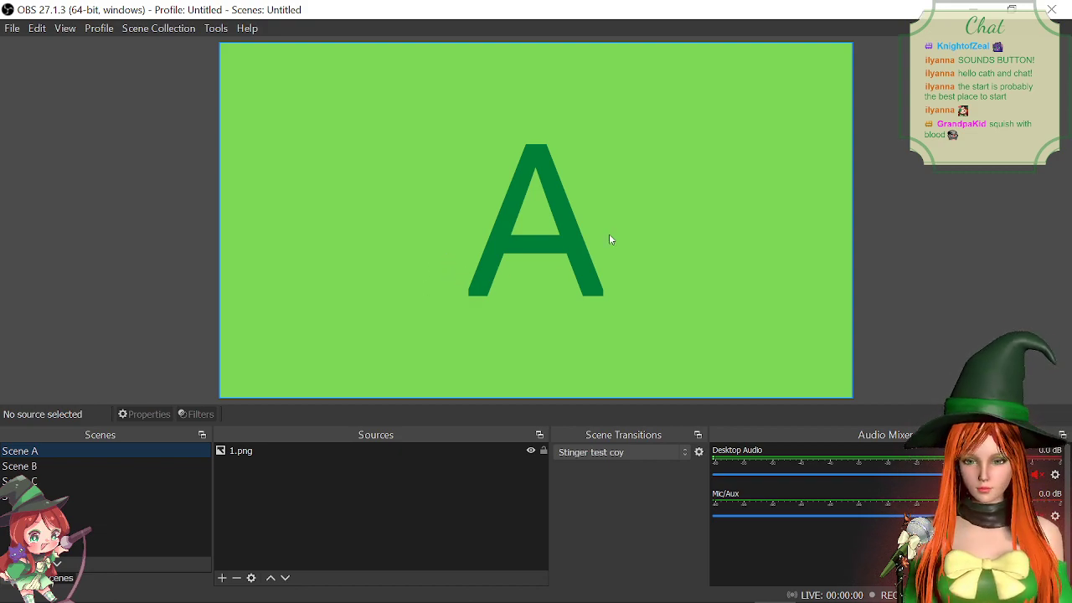
{"action": "left_click", "coordinate": [54, 481]}
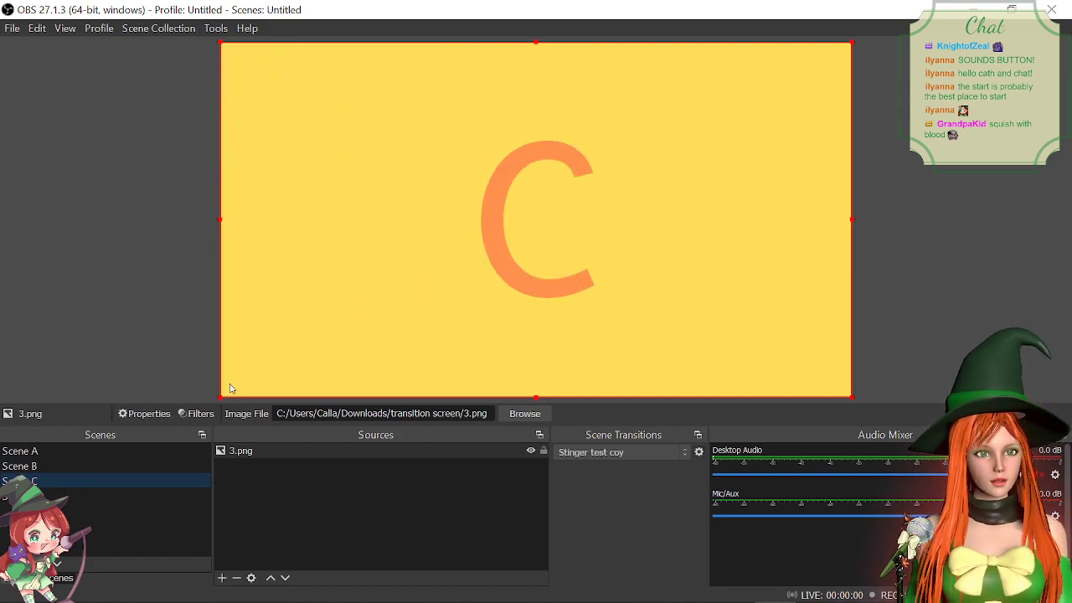
{"action": "left_click", "coordinate": [55, 458]}
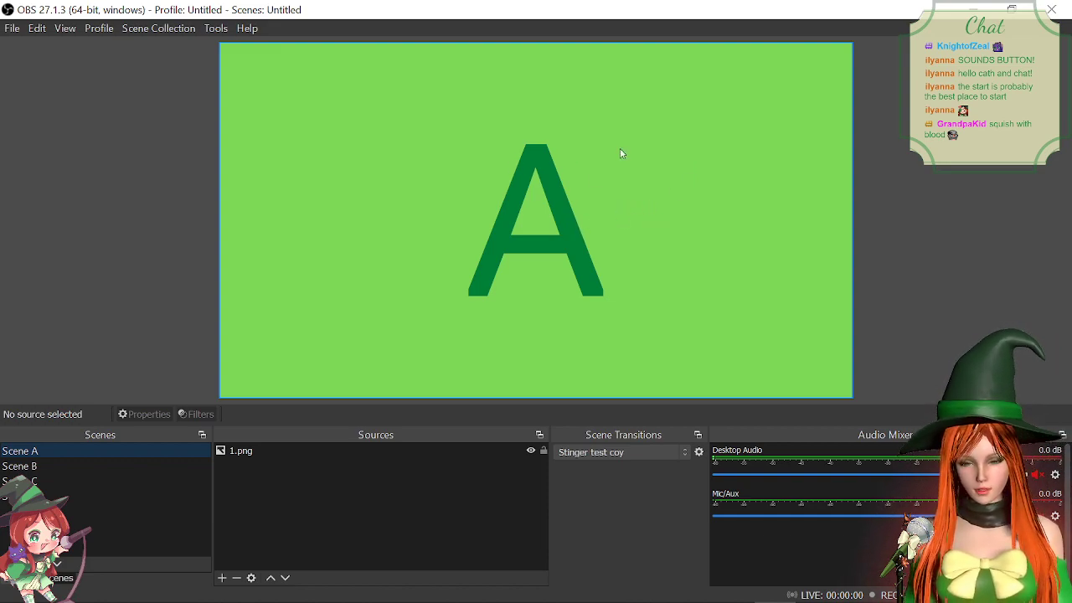
{"action": "left_click", "coordinate": [80, 480]}
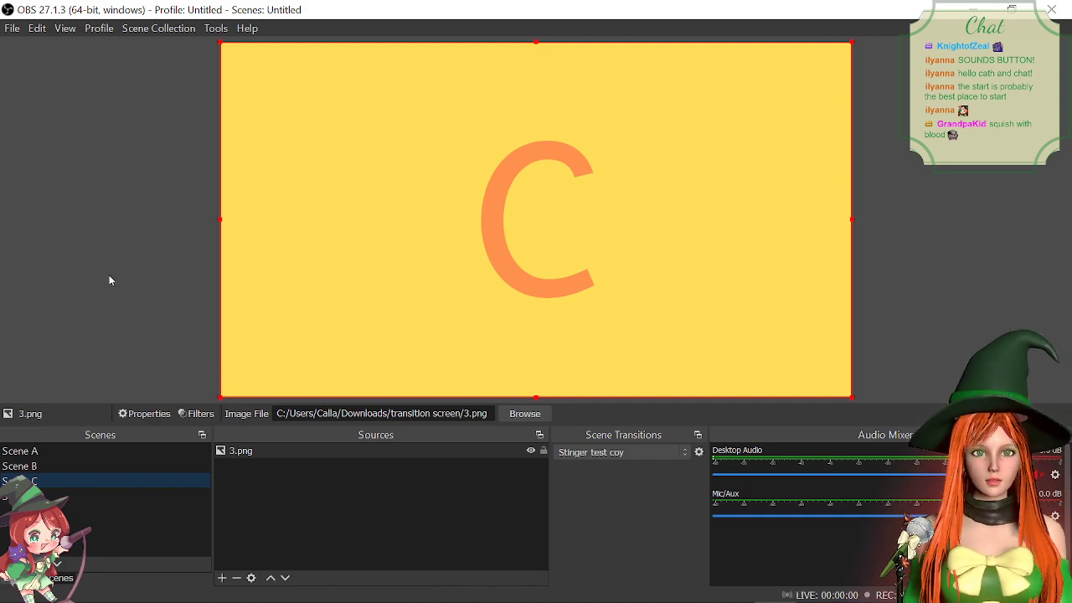
Step: Set the scene transition to "Stinger test baka" and preview it by switching between Scene B and Scene A
{"action": "left_click", "coordinate": [617, 453]}
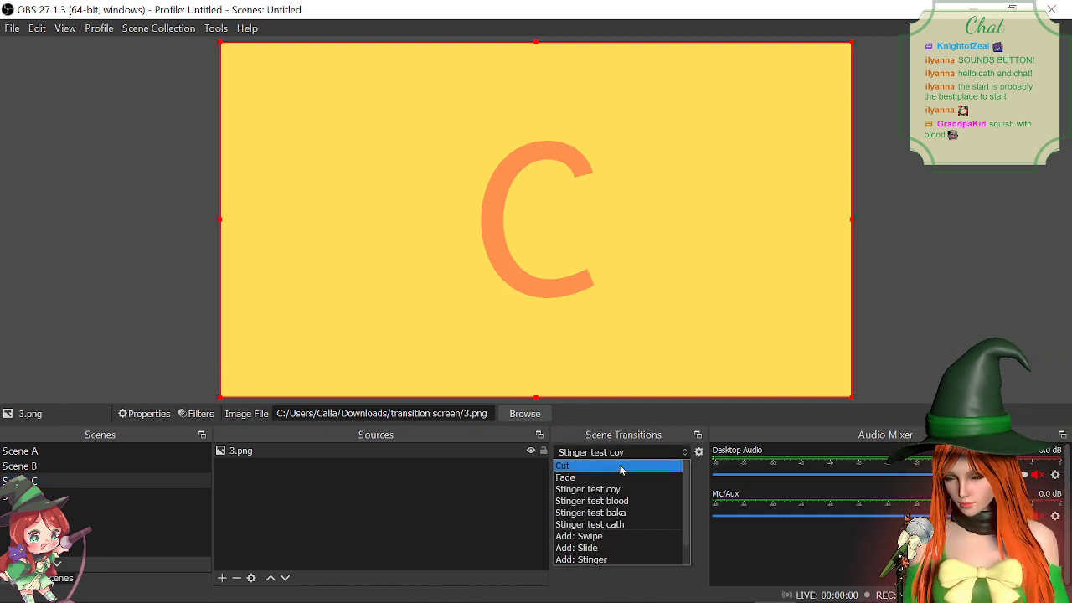
{"action": "left_click", "coordinate": [624, 513]}
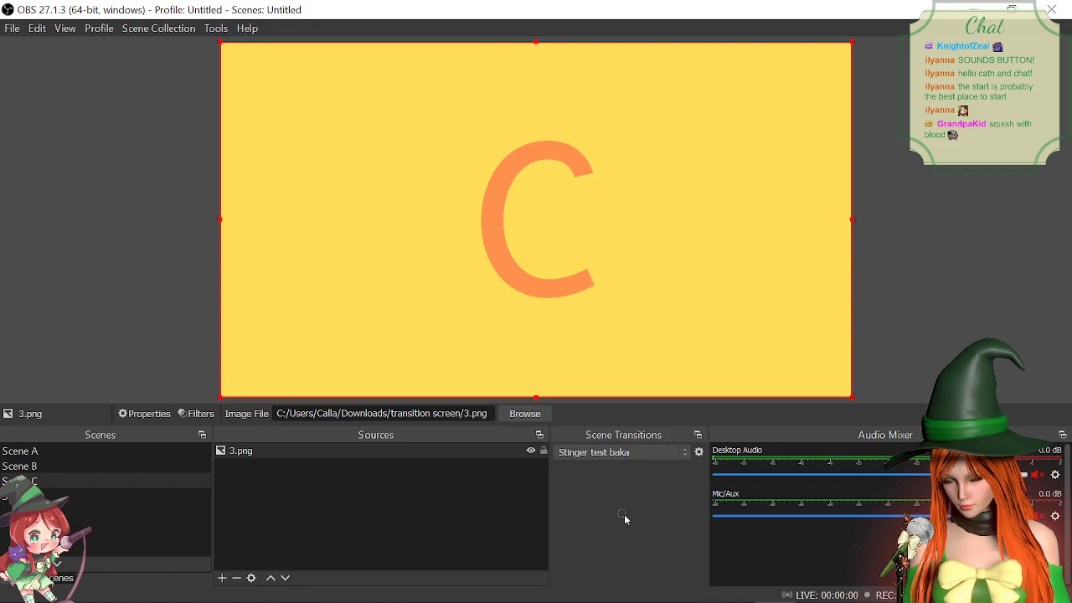
{"action": "left_click", "coordinate": [47, 467]}
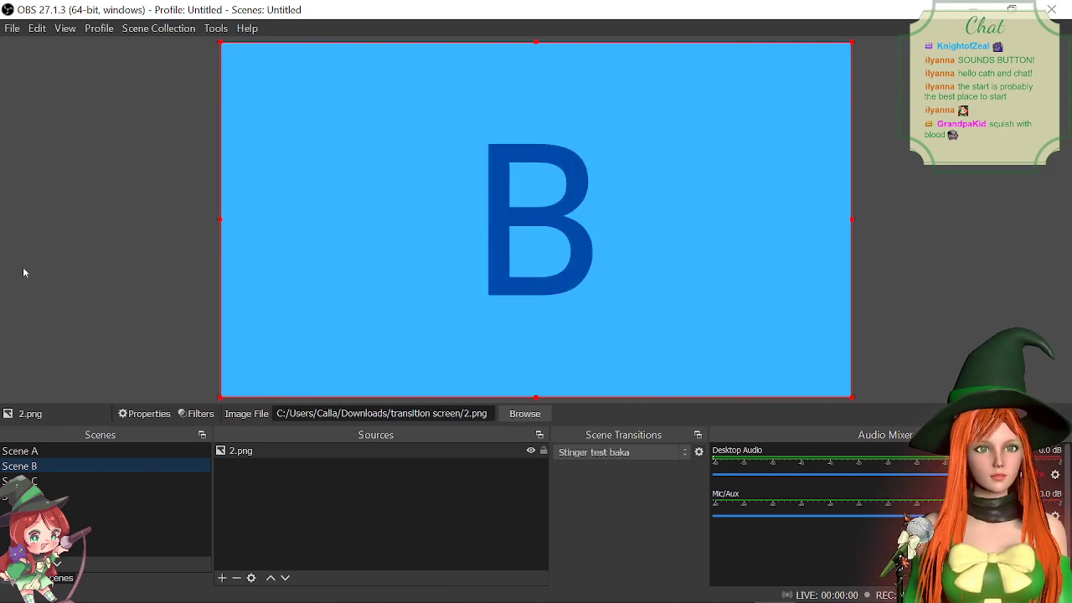
{"action": "left_click", "coordinate": [55, 452]}
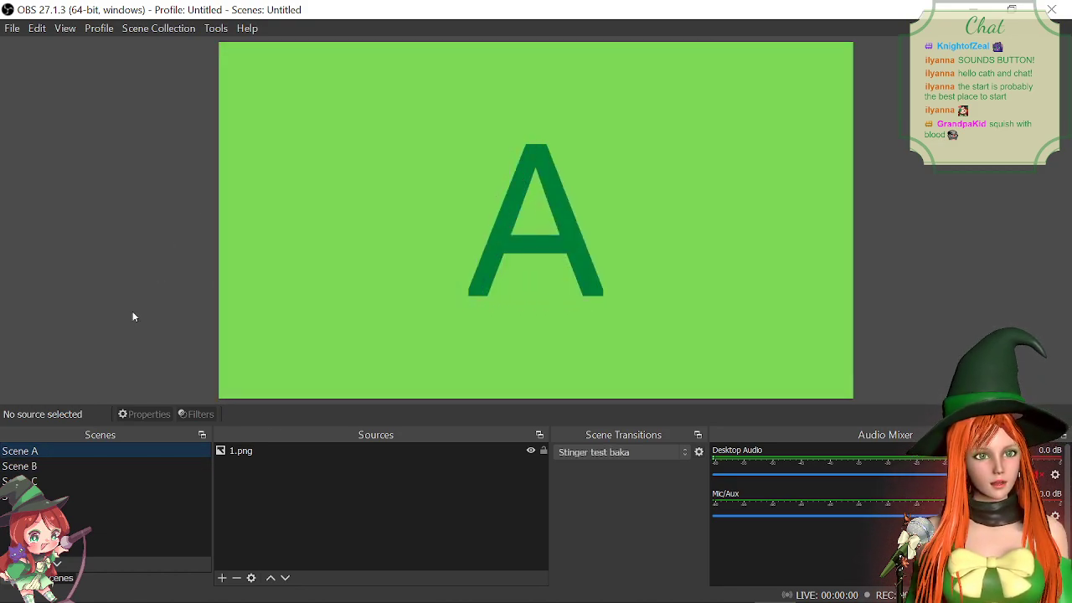
{"action": "left_click", "coordinate": [44, 468]}
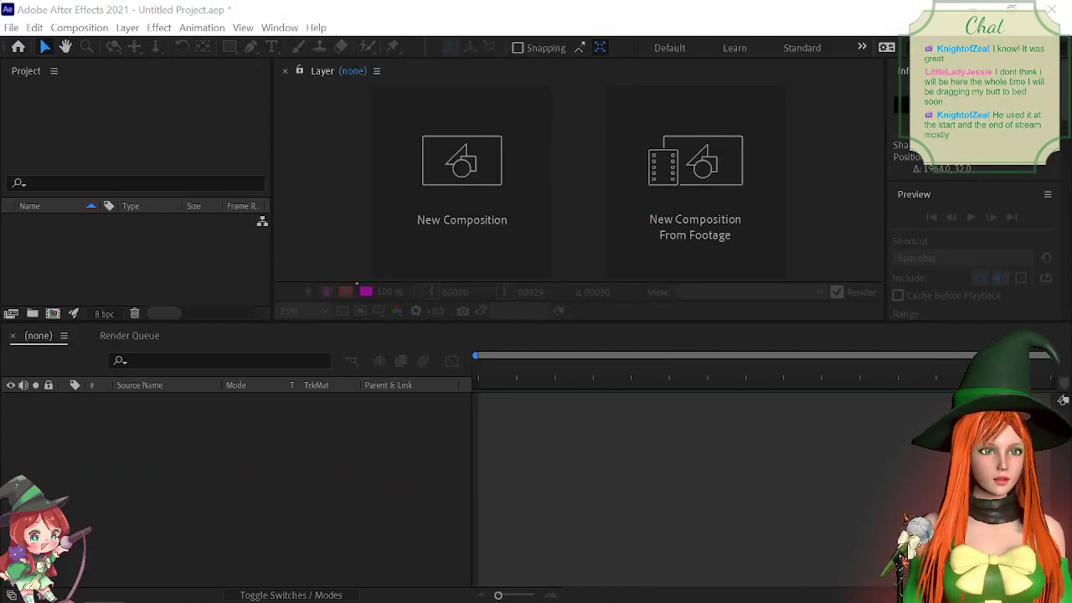
Step: In After Effects, create a new 1920 x 1080 px composition with square pixels, 60 fps and a duration of 120 frames
{"action": "left_click", "coordinate": [474, 216]}
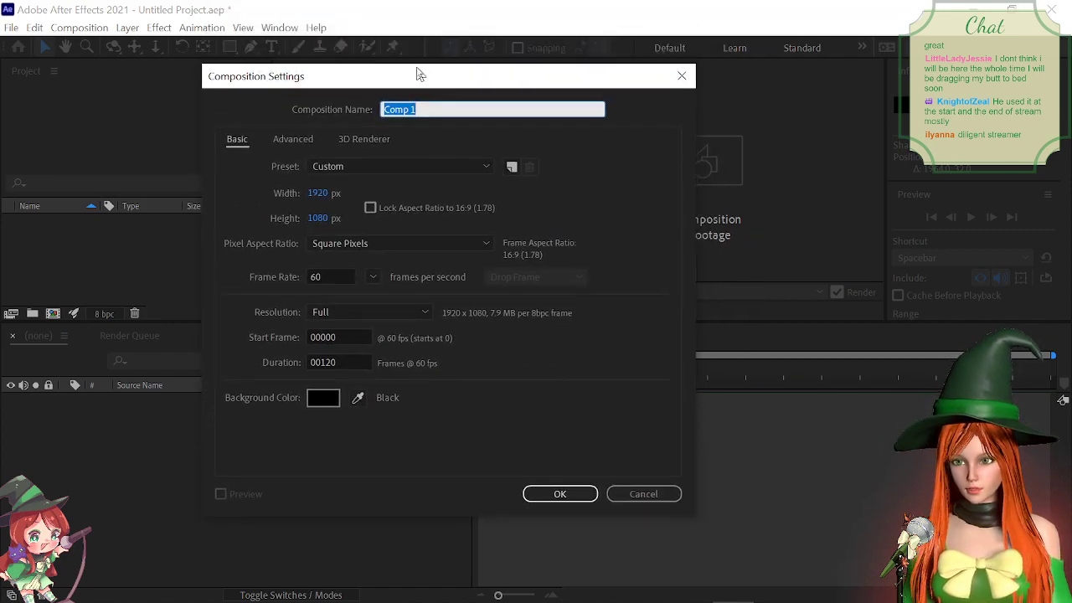
{"action": "left_click_drag", "start_coordinate": [419, 72], "coordinate": [471, 72]}
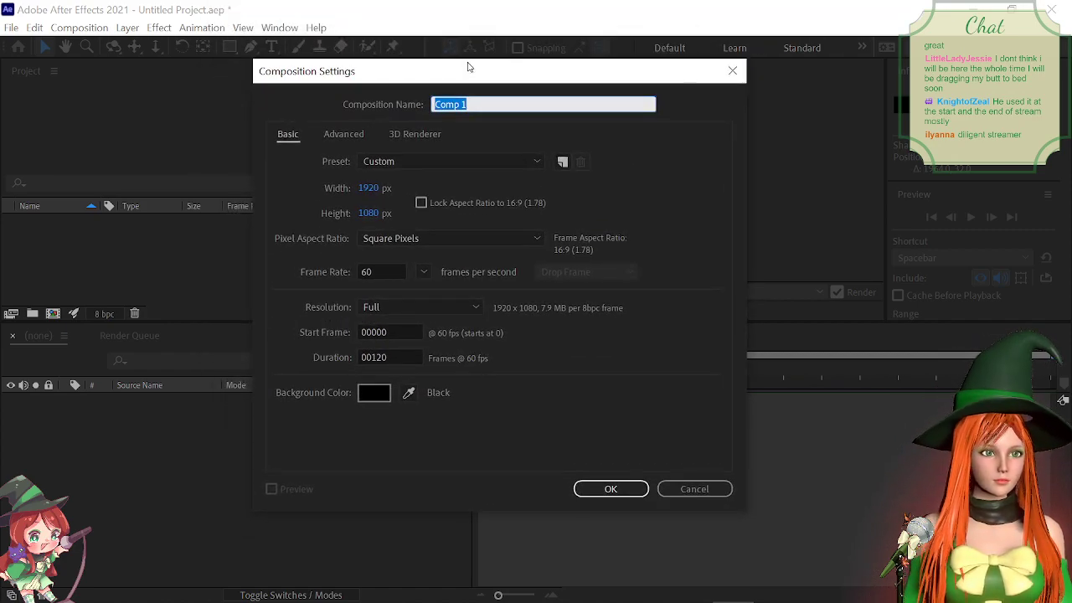
{"action": "left_click", "coordinate": [483, 104]}
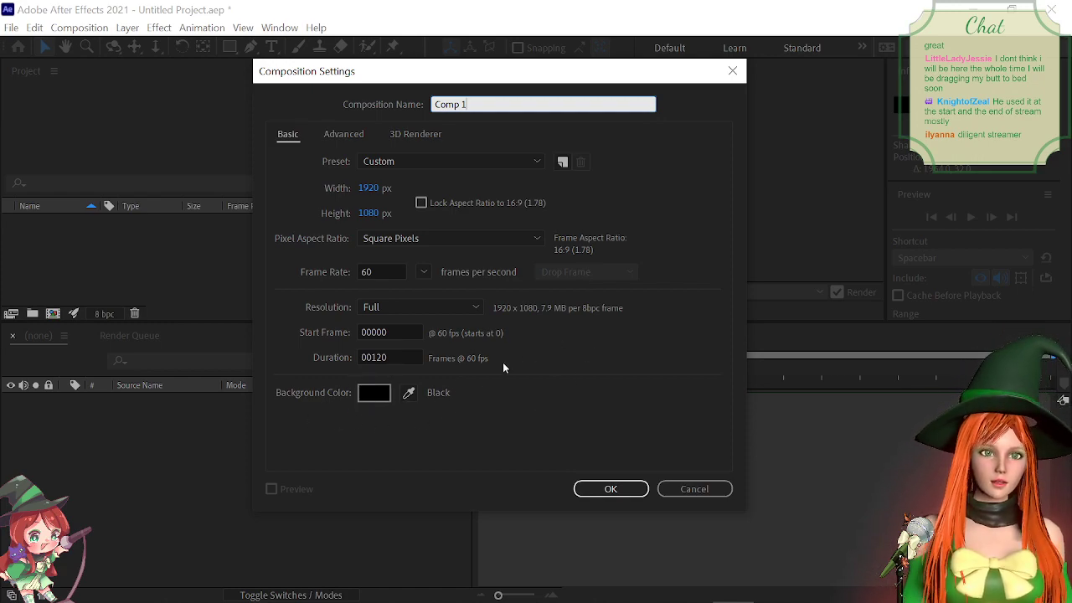
{"action": "left_click", "coordinate": [610, 489]}
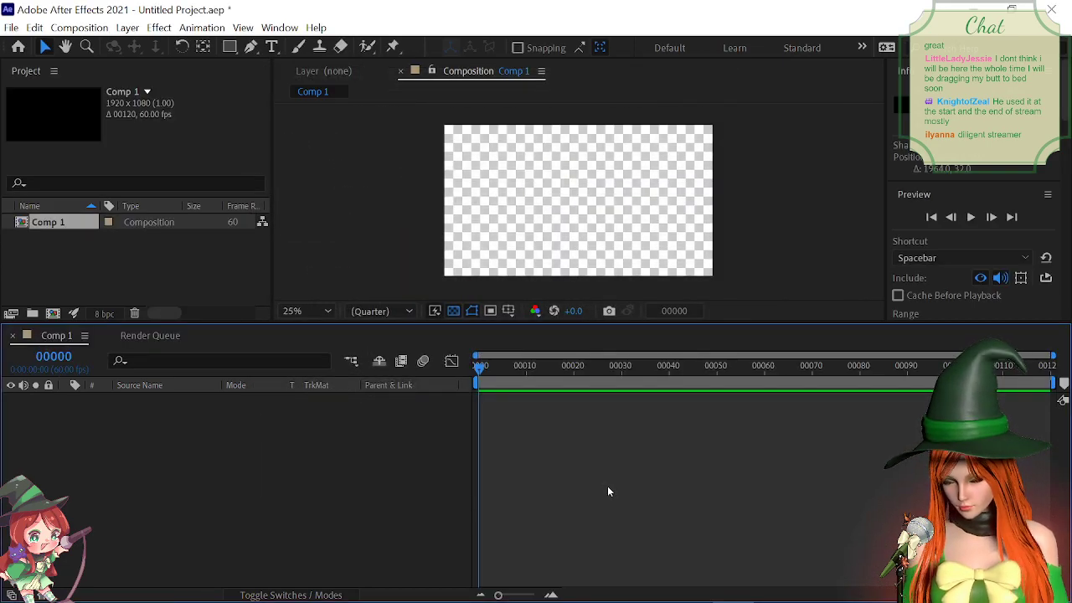
Step: Rename the new composition as "stream test 1"
{"action": "left_click", "coordinate": [80, 223]}
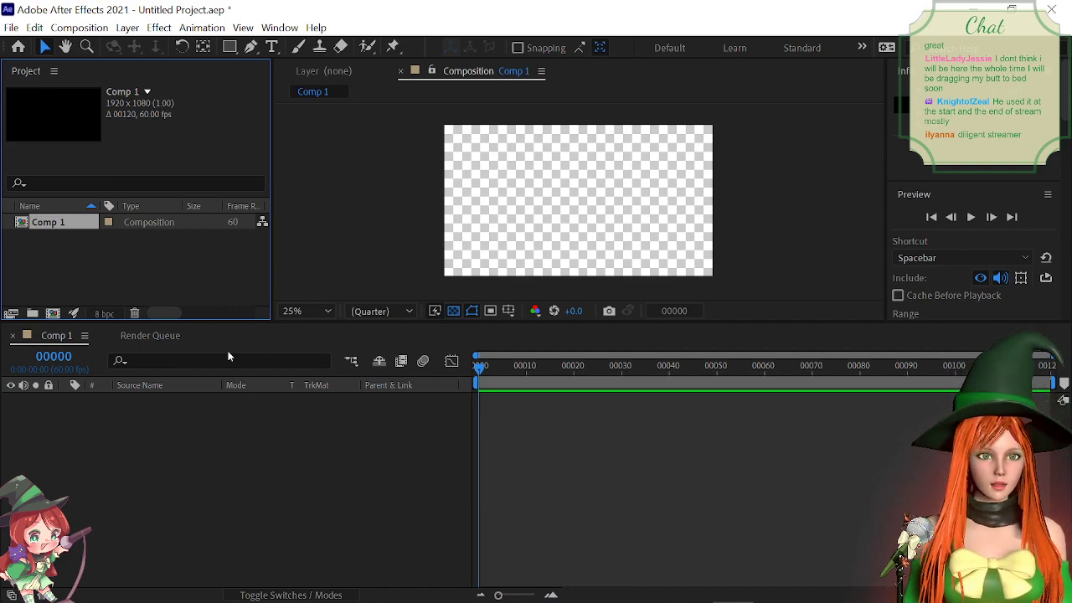
{"action": "right_click", "coordinate": [81, 222]}
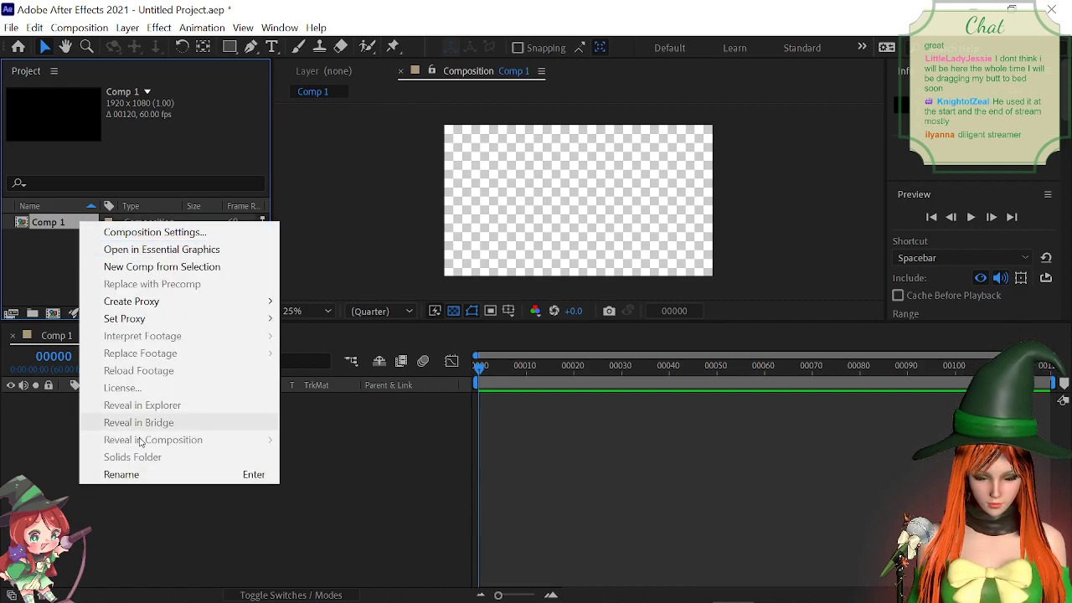
{"action": "left_click", "coordinate": [139, 474]}
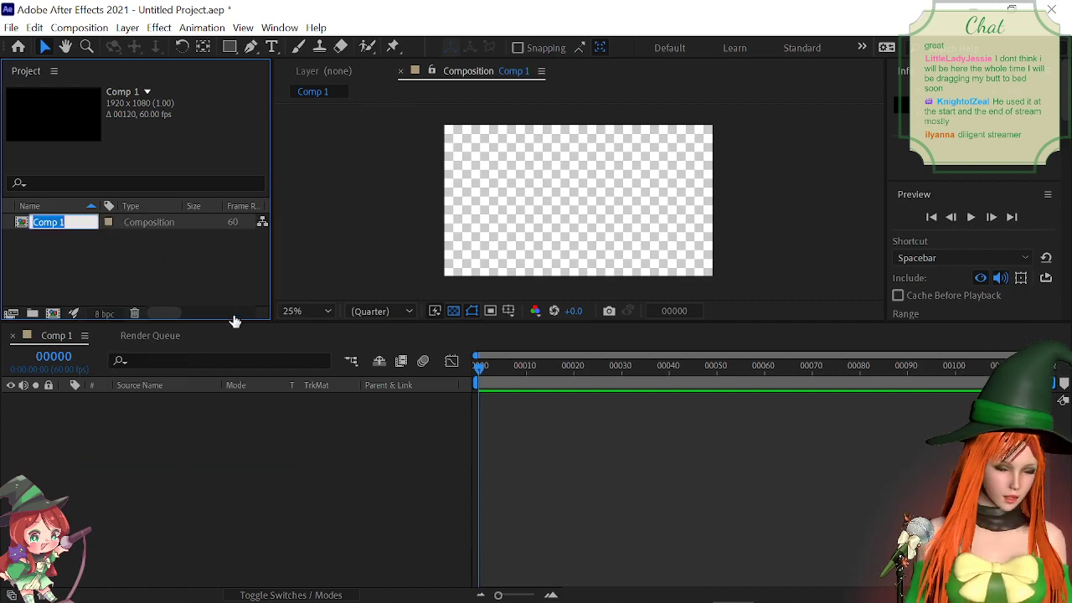
{"action": "type", "text": "s"}
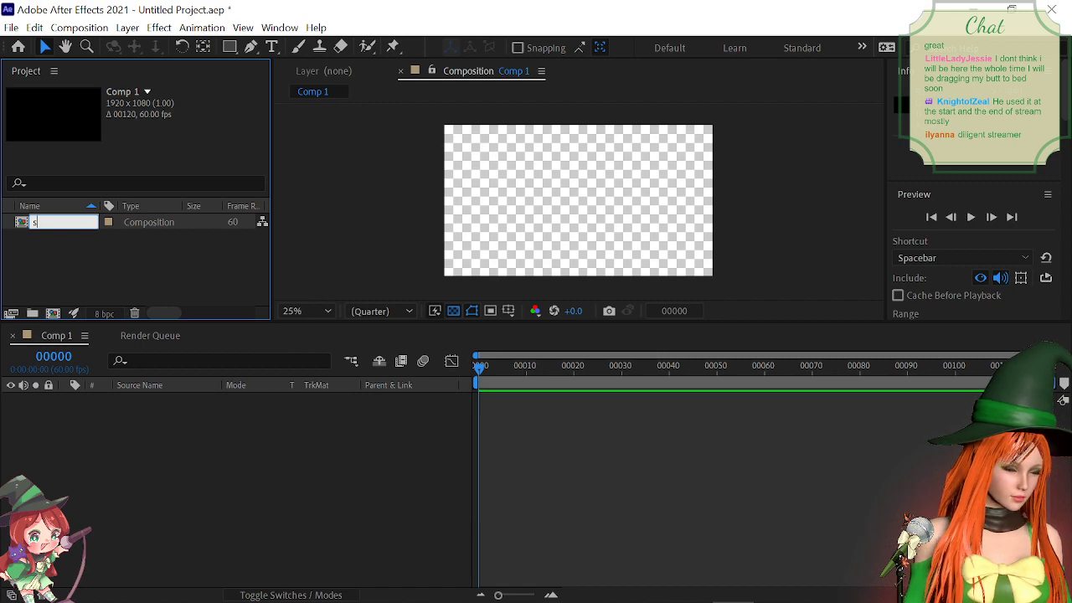
{"action": "type", "text": "tream test 1"}
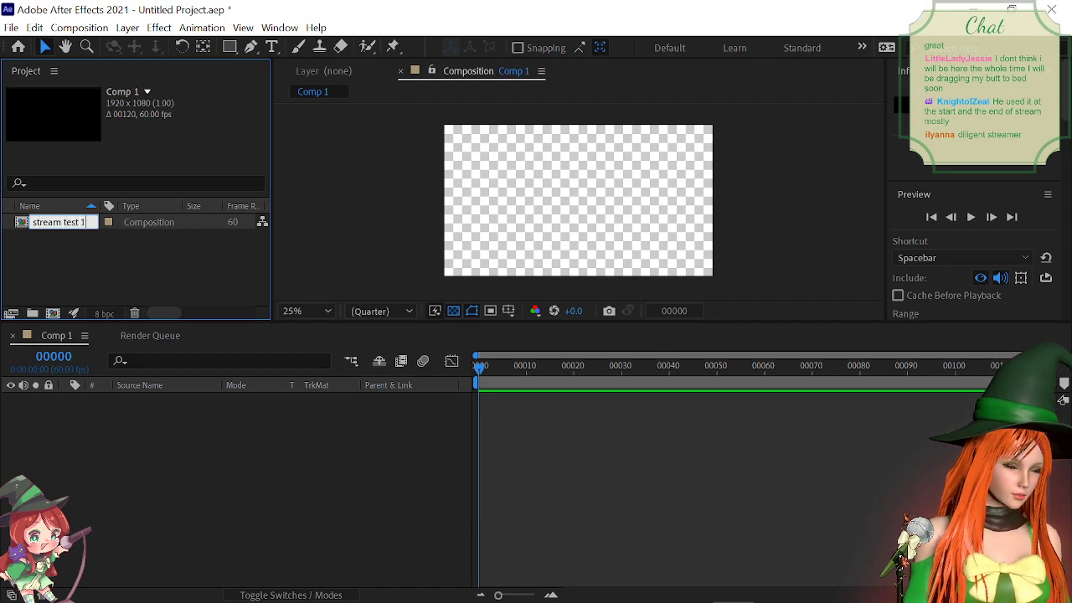
{"action": "left_click", "coordinate": [149, 243]}
{"action": "left_click", "coordinate": [171, 222]}
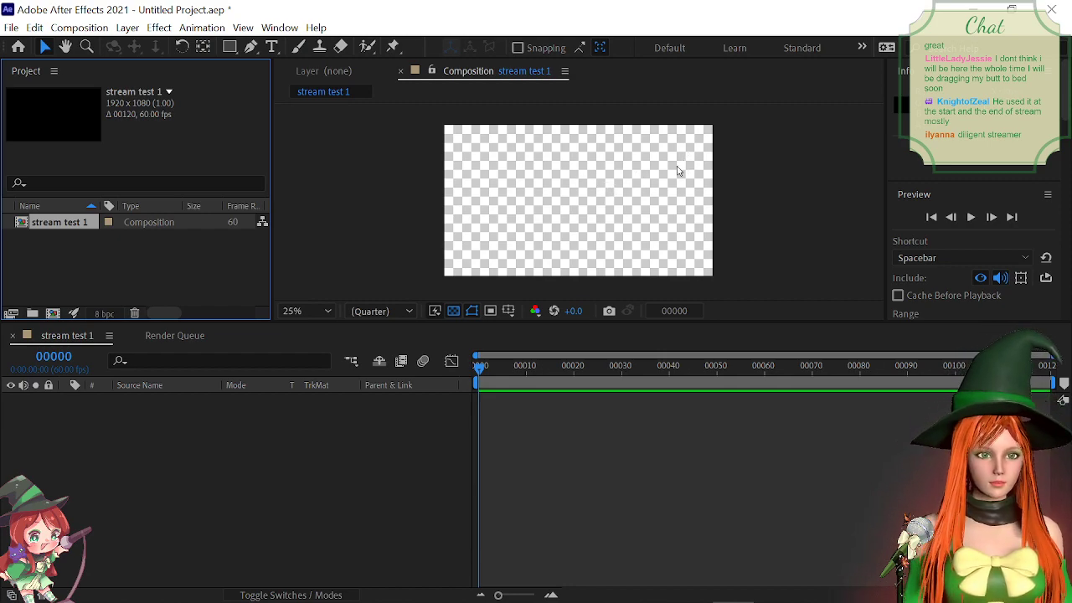
Step: Draw a red rectangle with a 2 px white stroke extending beyond the whole frame, and move it right until its left edge crosses mid-frame
{"action": "left_click", "coordinate": [235, 444]}
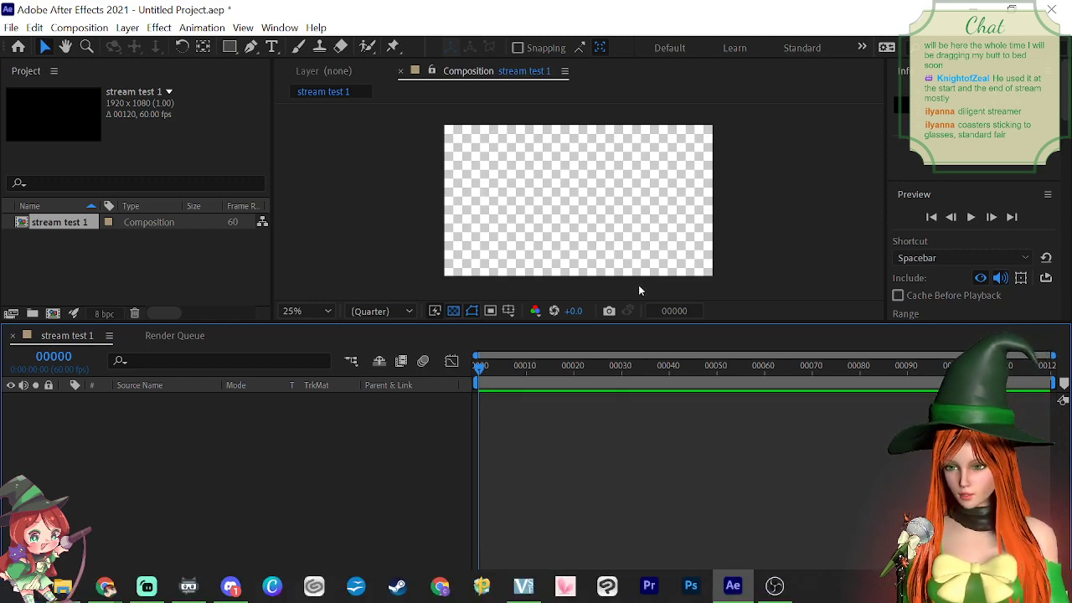
{"action": "scroll", "coordinate": [537, 185], "scroll_direction": "down", "scroll_amount": 1}
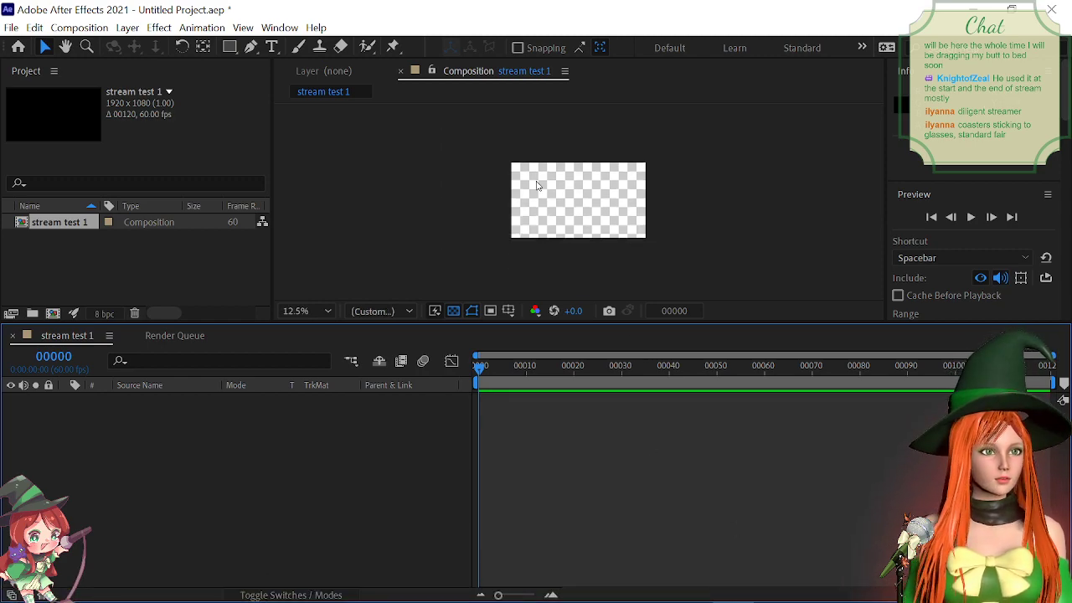
{"action": "key", "text": "comma"}
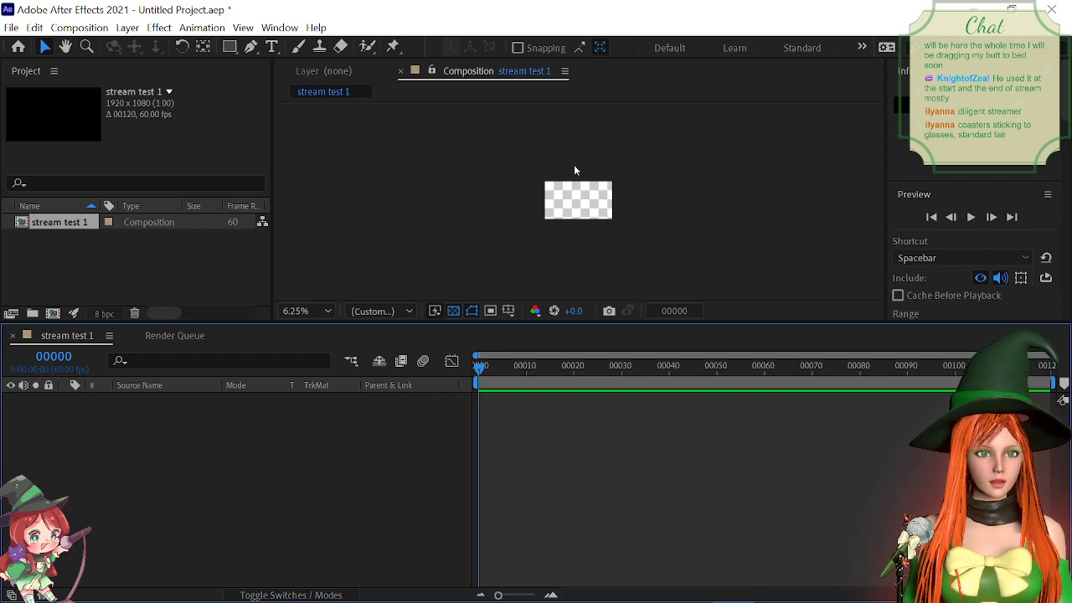
{"action": "left_click", "coordinate": [228, 47]}
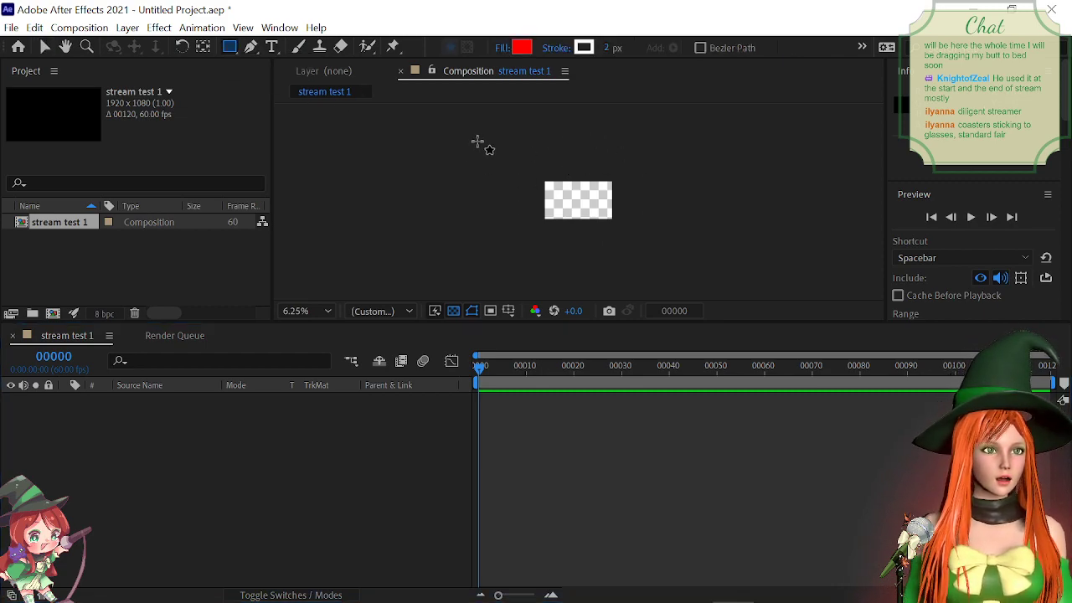
{"action": "left_click_drag", "start_coordinate": [502, 148], "coordinate": [657, 267]}
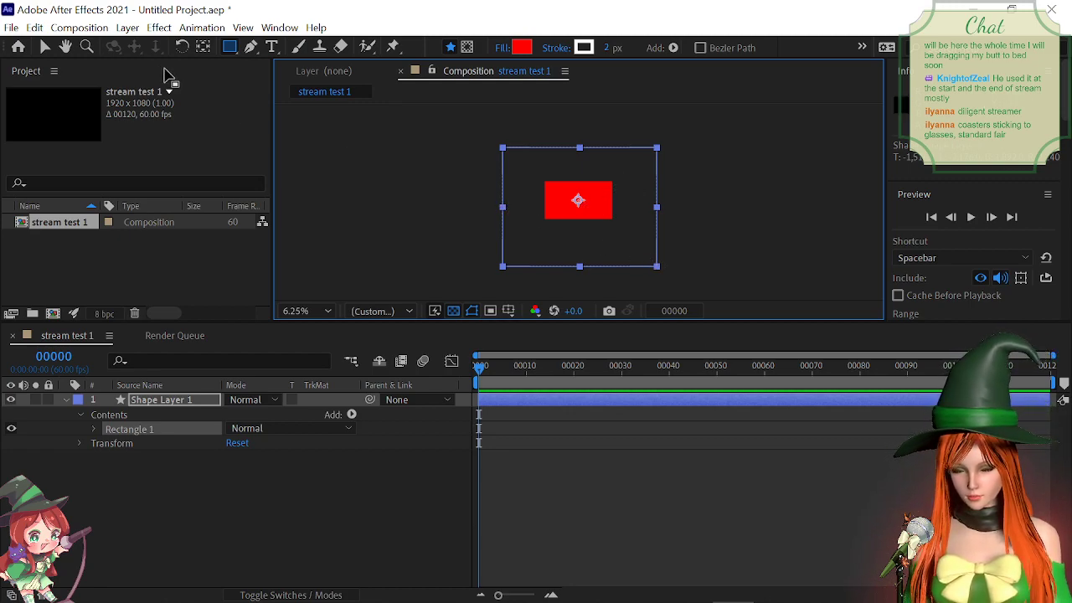
{"action": "left_click", "coordinate": [45, 47]}
{"action": "left_click_drag", "start_coordinate": [613, 219], "coordinate": [683, 209]}
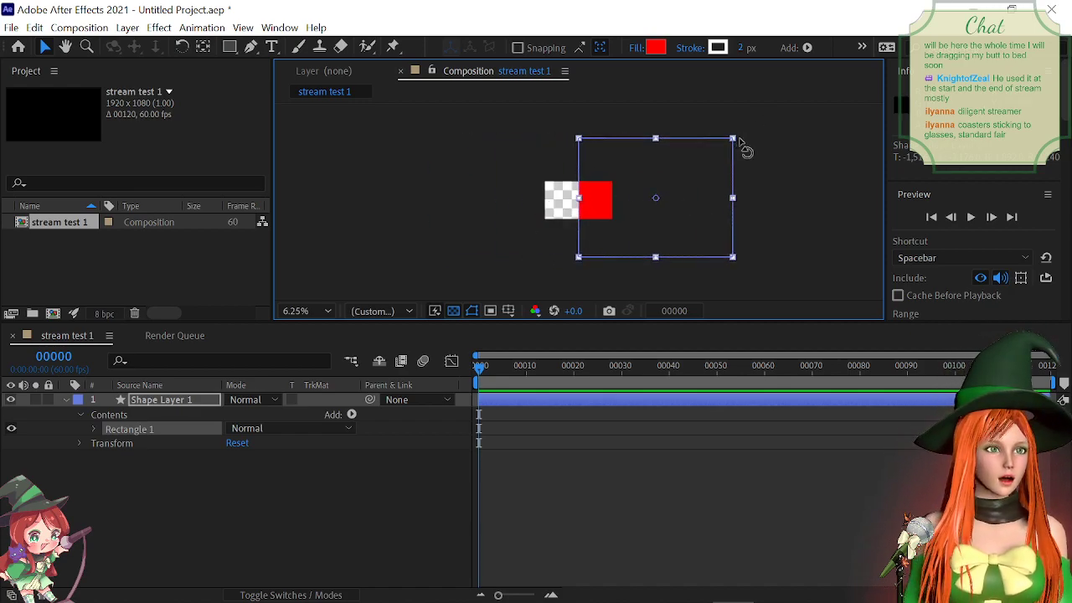
Step: Rotate the red rectangle counterclockwise about its centre and move it left until it covers the whole frame
{"action": "left_click_drag", "start_coordinate": [740, 144], "coordinate": [700, 117]}
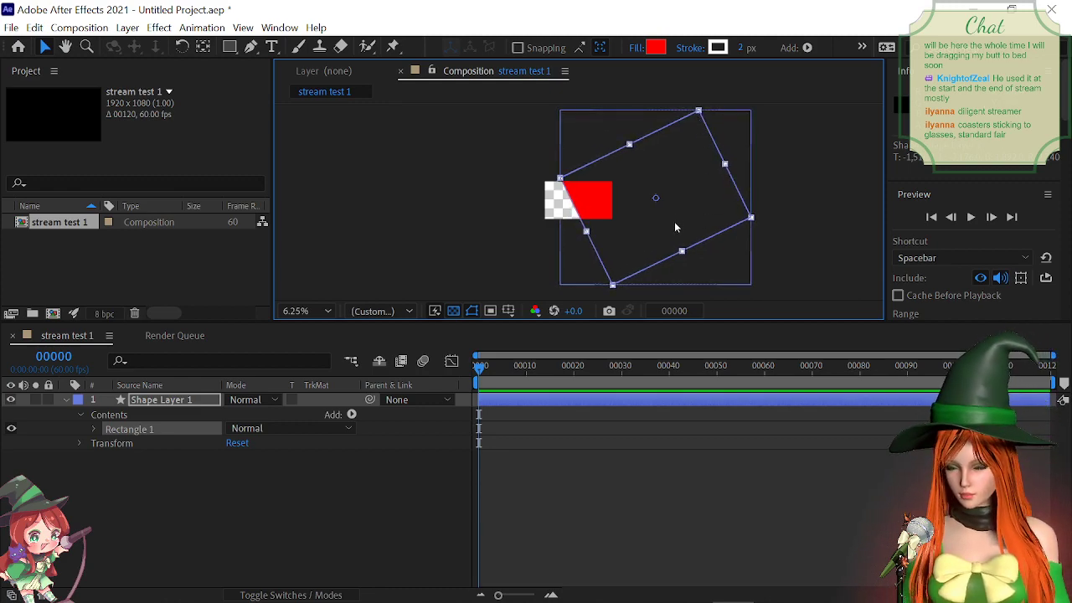
{"action": "left_click_drag", "start_coordinate": [677, 208], "coordinate": [707, 197]}
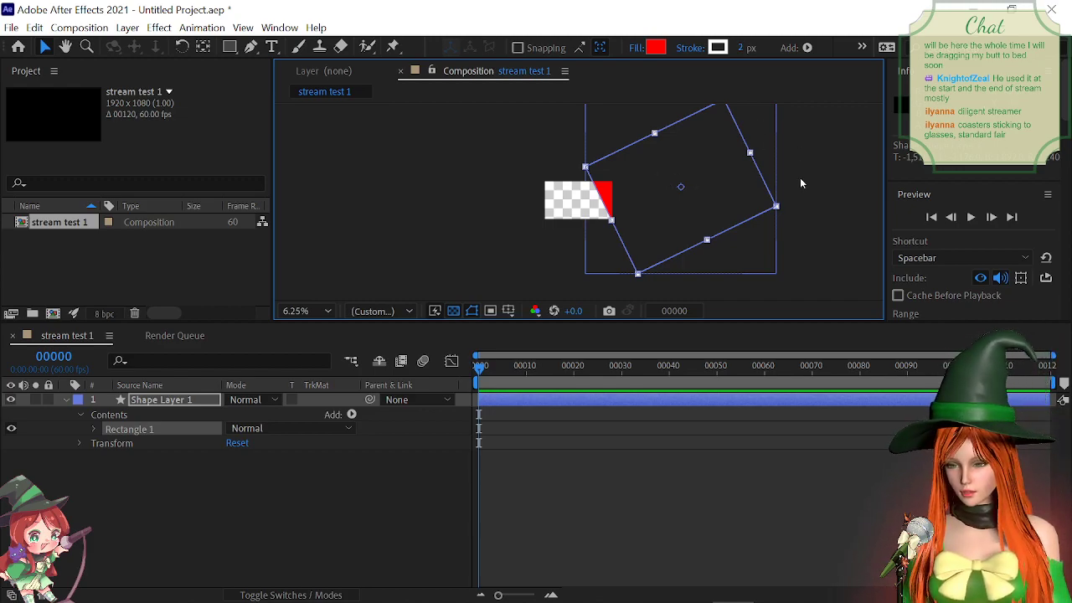
{"action": "mouse_move", "coordinate": [787, 217]}
{"action": "left_mouse_down"}
{"action": "mouse_move", "coordinate": [771, 148]}
{"action": "mouse_move", "coordinate": [796, 200]}
{"action": "left_mouse_up"}
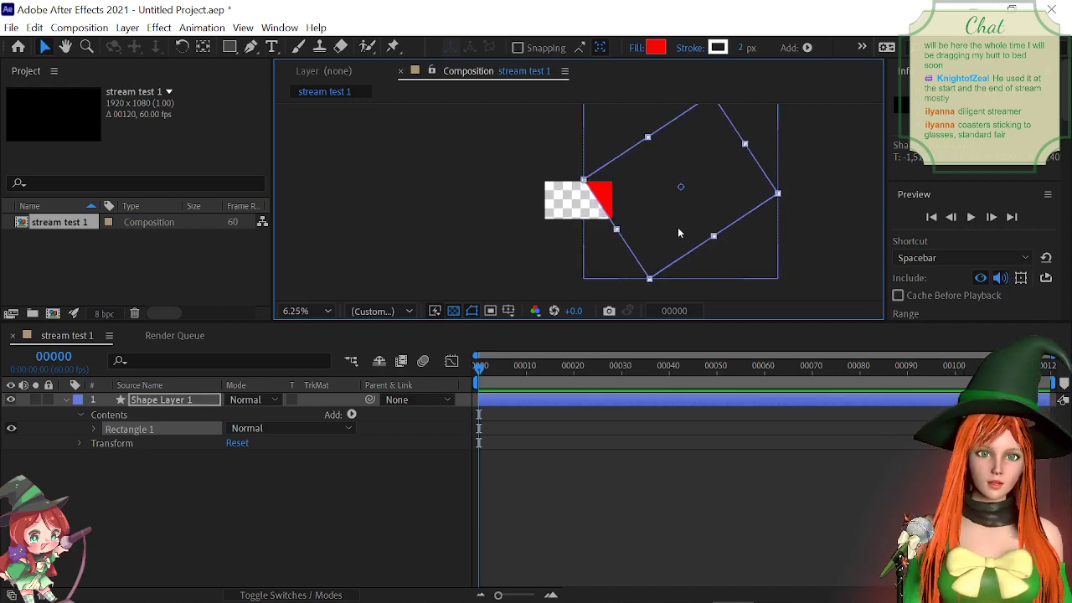
{"action": "left_click_drag", "start_coordinate": [728, 206], "coordinate": [634, 210]}
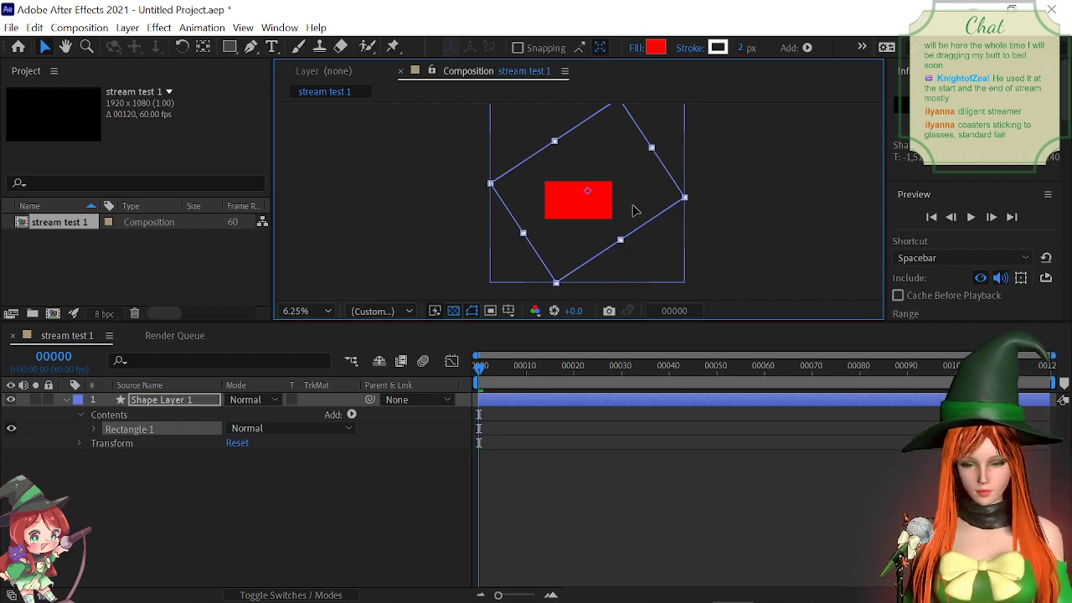
{"action": "mouse_move", "coordinate": [638, 205]}
{"action": "left_mouse_down"}
{"action": "mouse_move", "coordinate": [603, 204]}
{"action": "mouse_move", "coordinate": [718, 204]}
{"action": "mouse_move", "coordinate": [731, 189]}
{"action": "mouse_move", "coordinate": [708, 201]}
{"action": "mouse_move", "coordinate": [532, 206]}
{"action": "mouse_move", "coordinate": [751, 203]}
{"action": "mouse_move", "coordinate": [567, 201]}
{"action": "mouse_move", "coordinate": [745, 192]}
{"action": "mouse_move", "coordinate": [730, 187]}
{"action": "mouse_move", "coordinate": [670, 211]}
{"action": "mouse_move", "coordinate": [718, 213]}
{"action": "mouse_move", "coordinate": [578, 195]}
{"action": "mouse_move", "coordinate": [493, 202]}
{"action": "mouse_move", "coordinate": [675, 211]}
{"action": "mouse_move", "coordinate": [776, 233]}
{"action": "mouse_move", "coordinate": [644, 208]}
{"action": "mouse_move", "coordinate": [495, 201]}
{"action": "mouse_move", "coordinate": [631, 198]}
{"action": "left_mouse_up"}
{"action": "left_click", "coordinate": [727, 190]}
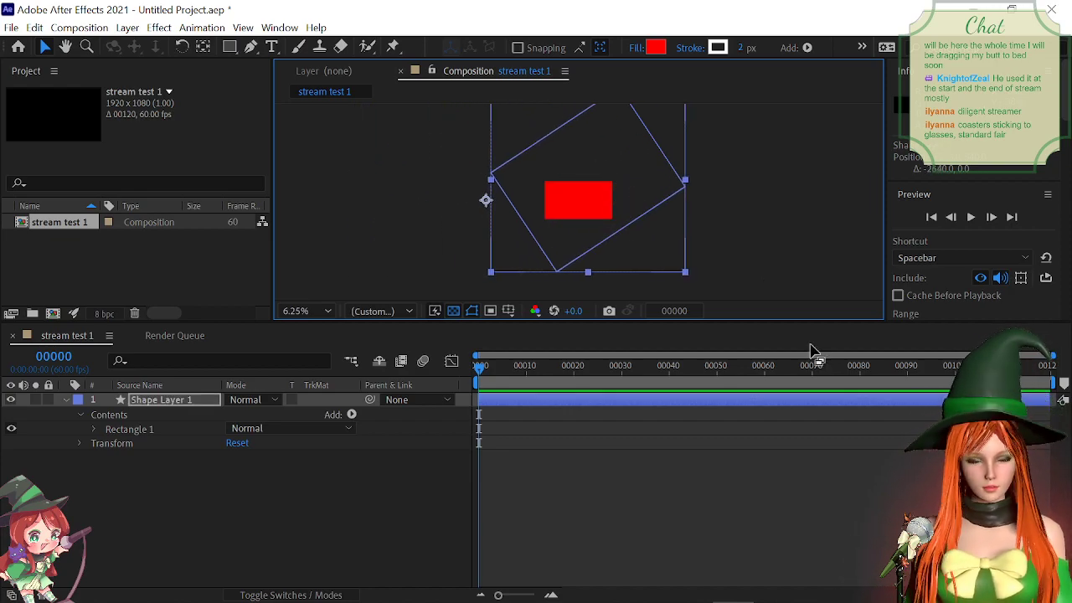
{"action": "left_click", "coordinate": [229, 47]}
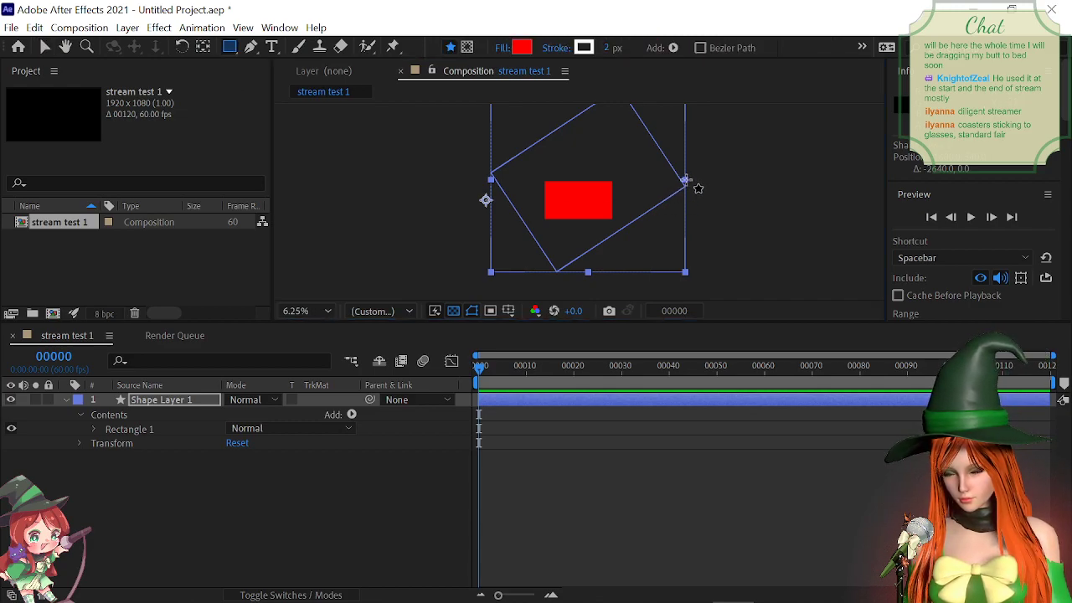
{"action": "left_click_drag", "start_coordinate": [684, 179], "coordinate": [759, 222]}
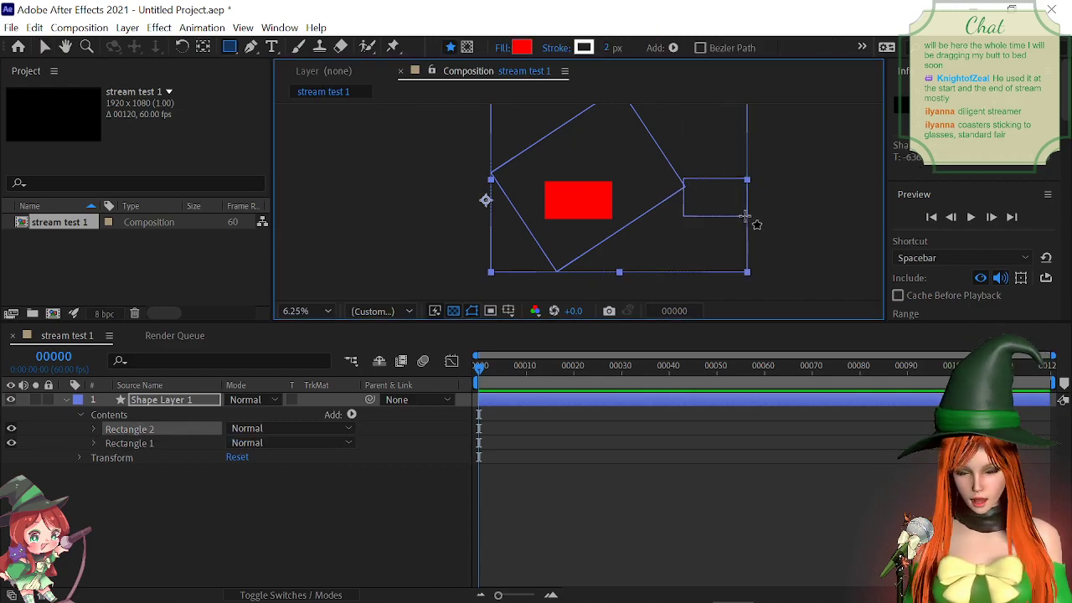
{"action": "key", "text": "ctrl+z"}
{"action": "key", "text": "ctrl+z"}
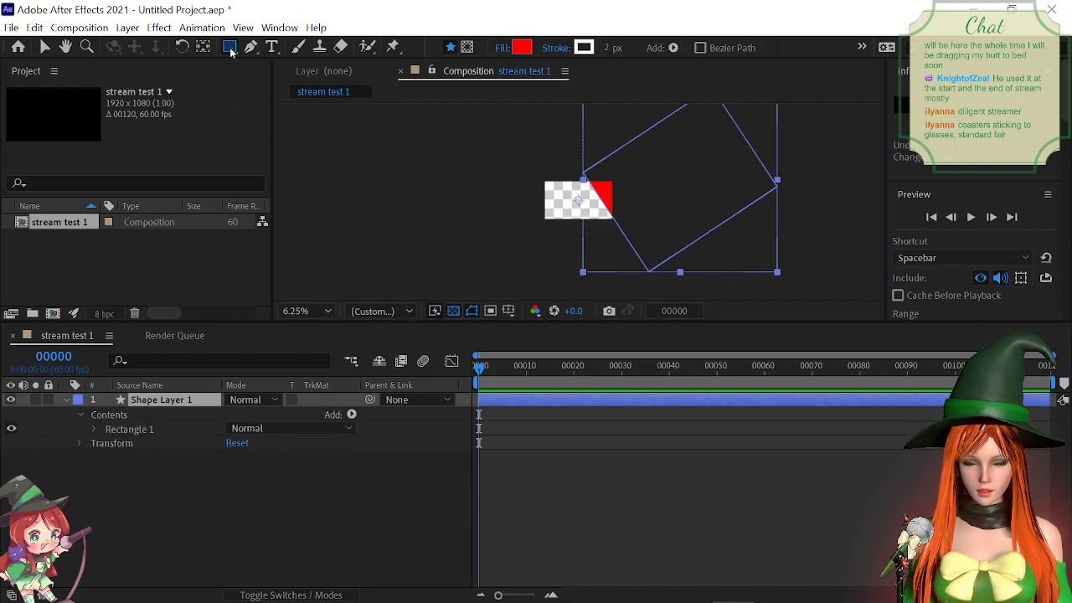
Step: Try repositioning the slanted rectangle's layer near the frame's left edge and scaling it by its corners
{"action": "left_click", "coordinate": [46, 46]}
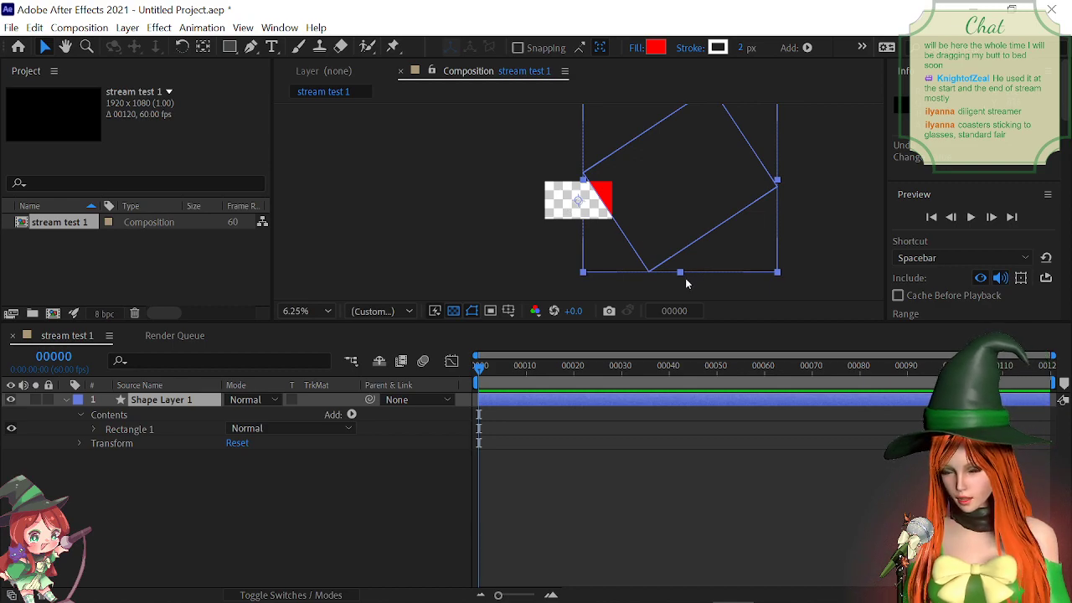
{"action": "left_click_drag", "start_coordinate": [679, 272], "coordinate": [657, 275]}
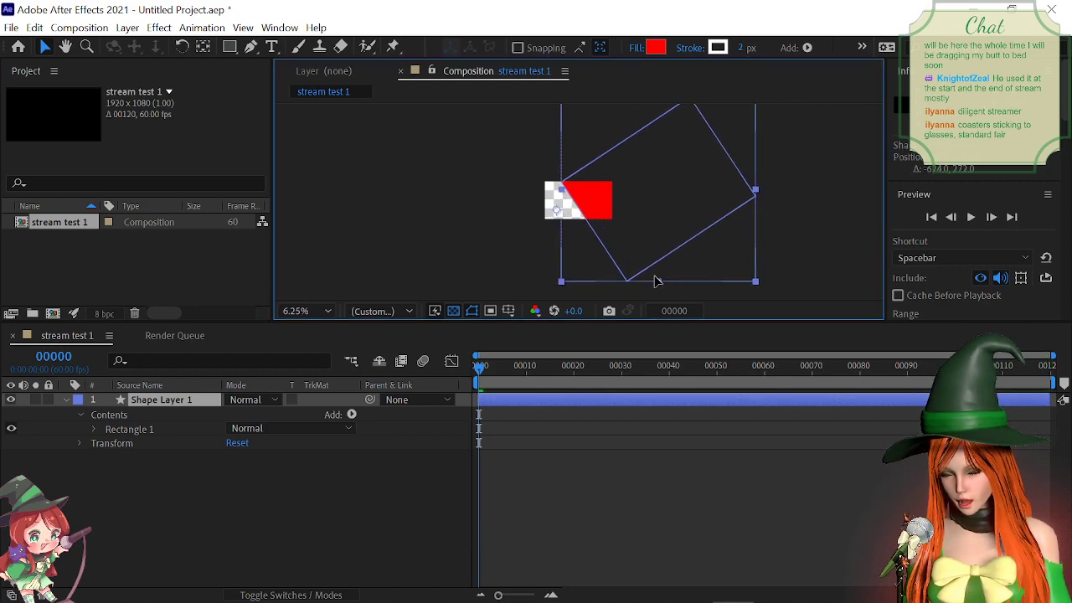
{"action": "left_click_drag", "start_coordinate": [753, 279], "coordinate": [797, 300]}
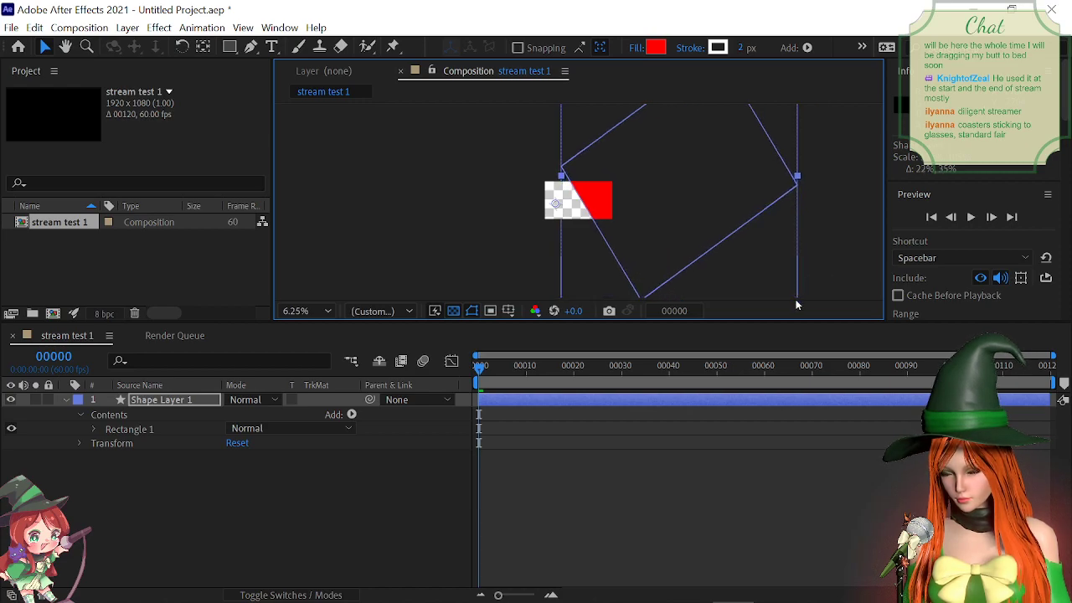
{"action": "mouse_move", "coordinate": [716, 221]}
{"action": "left_mouse_down"}
{"action": "mouse_move", "coordinate": [685, 226]}
{"action": "mouse_move", "coordinate": [699, 226]}
{"action": "left_mouse_up"}
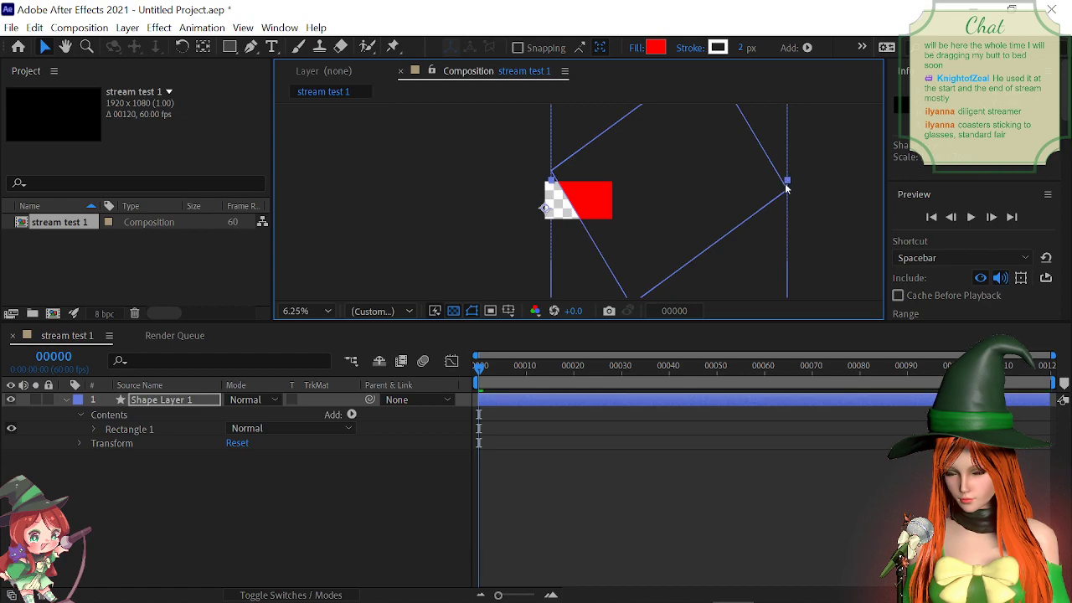
{"action": "key", "text": "comma"}
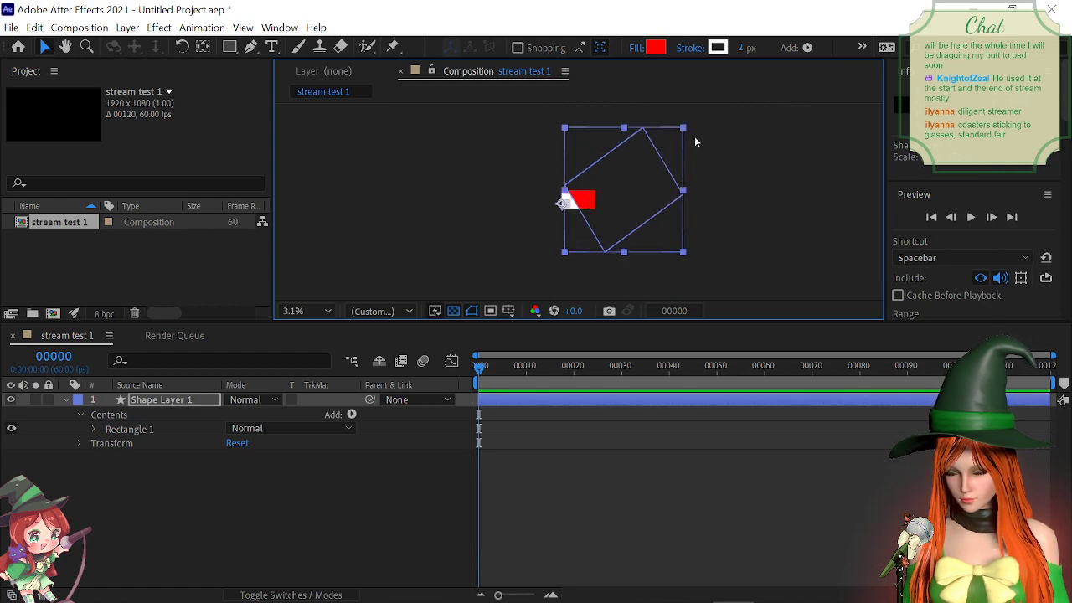
{"action": "left_click_drag", "start_coordinate": [681, 134], "coordinate": [654, 175]}
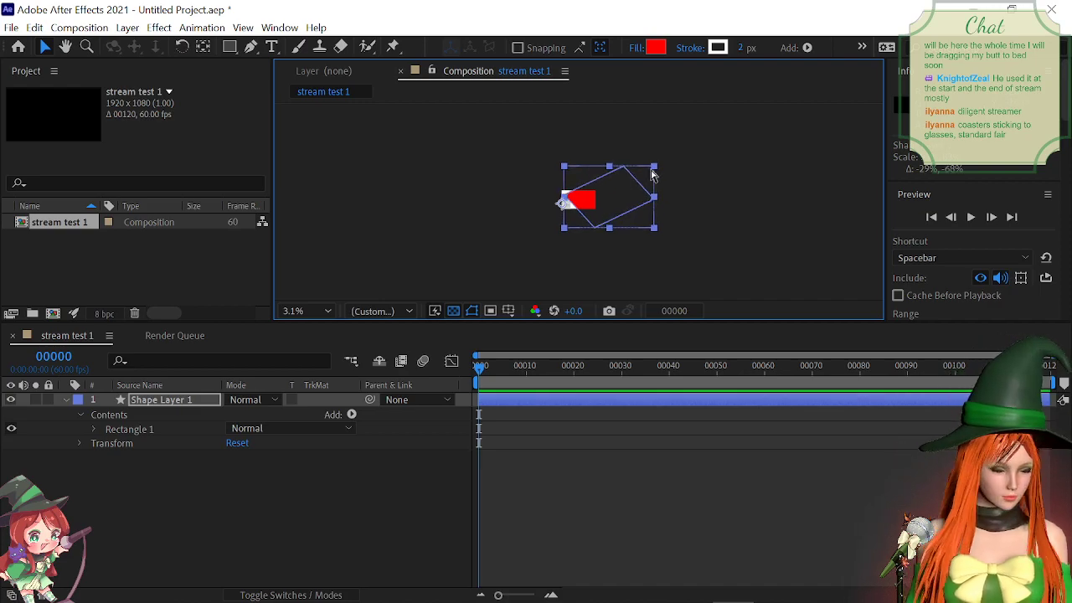
Step: Undo the scaling, moves and rotation of the rectangle back to its upright state
{"action": "key", "text": "ctrl+z"}
{"action": "key", "text": "ctrl+z"}
{"action": "key", "text": "ctrl+z"}
{"action": "key", "text": "ctrl+z"}
{"action": "key", "text": "ctrl+z"}
{"action": "key", "text": "ctrl+z"}
{"action": "key", "text": "ctrl+z"}
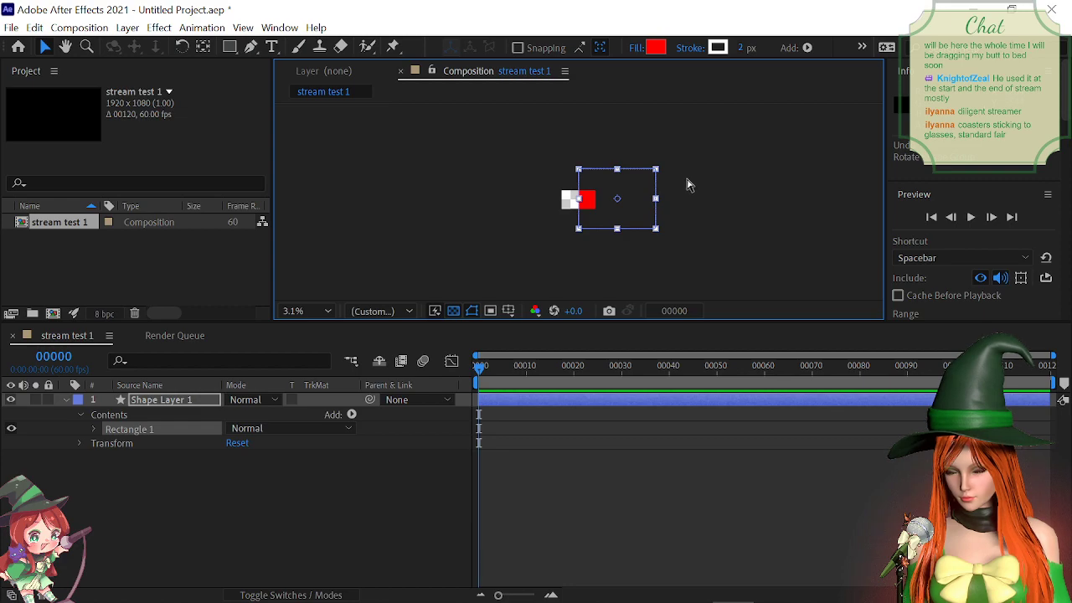
Step: Rotate the red rectangle counterclockwise, lengthen it well above and below the frame, and centre it over the frame
{"action": "left_click_drag", "start_coordinate": [667, 177], "coordinate": [658, 150]}
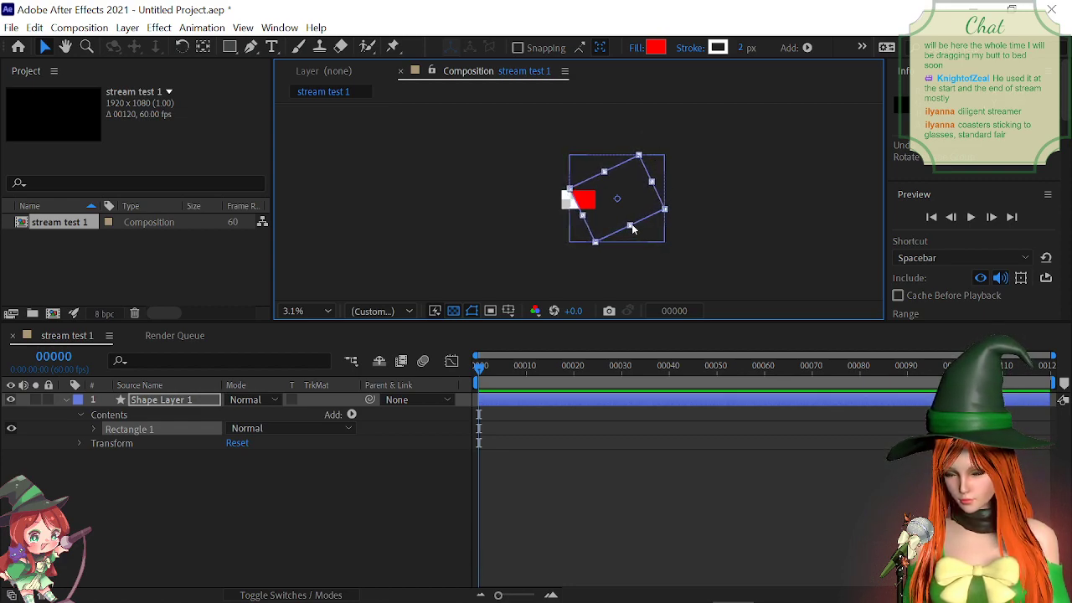
{"action": "left_click_drag", "start_coordinate": [643, 238], "coordinate": [644, 249]}
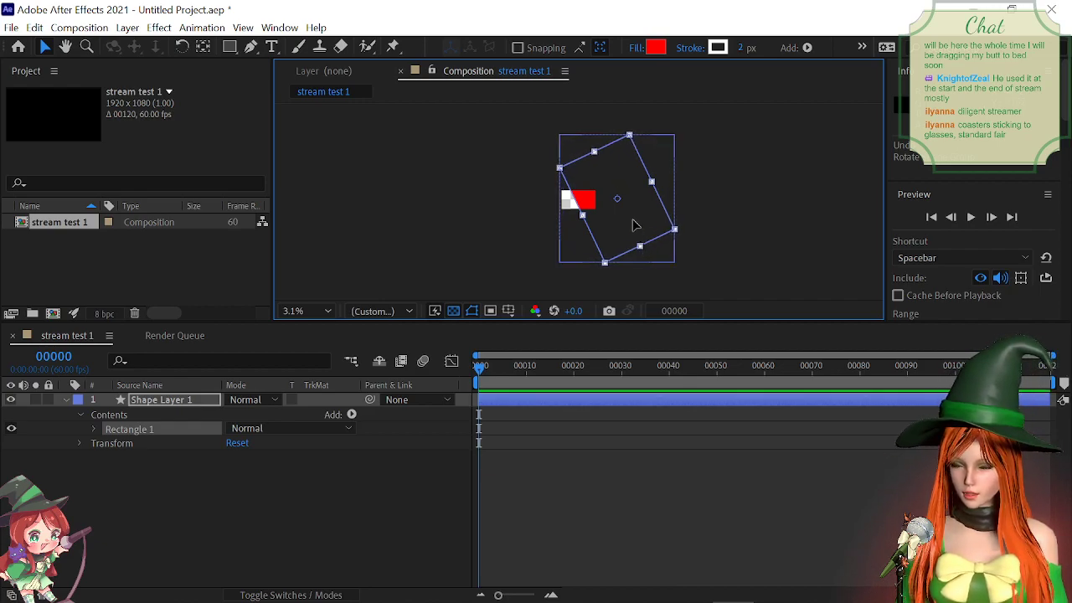
{"action": "left_click_drag", "start_coordinate": [634, 227], "coordinate": [596, 227]}
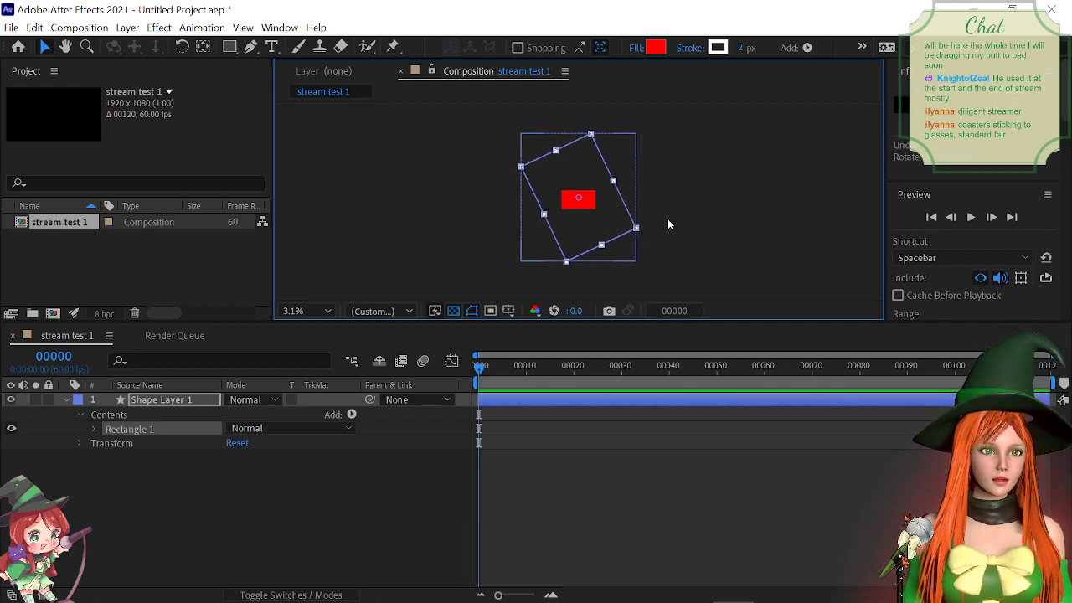
{"action": "scroll", "coordinate": [582, 221], "scroll_direction": "up", "scroll_amount": 2}
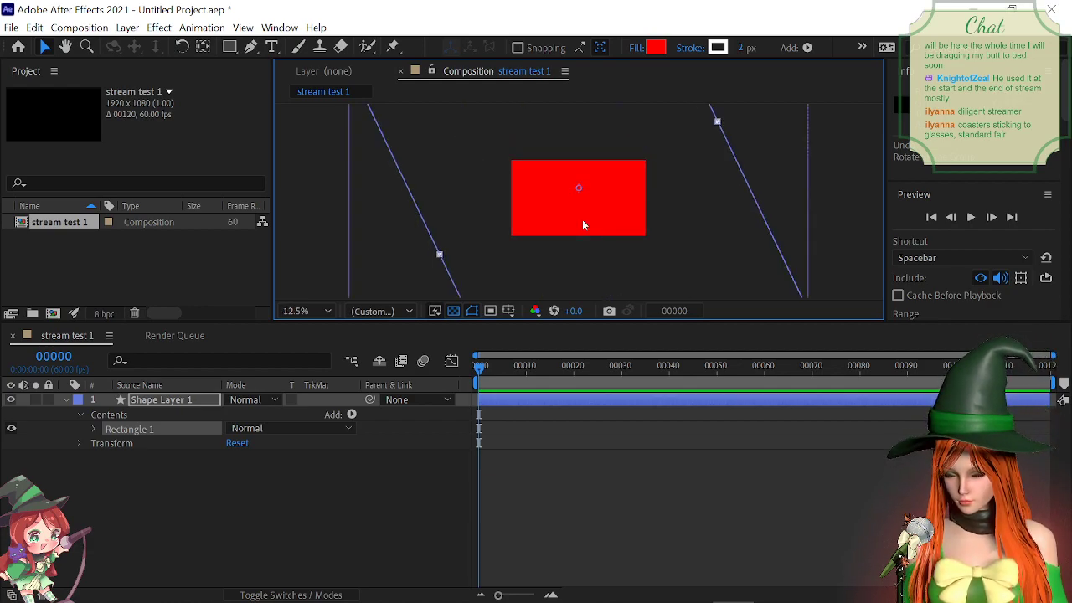
Step: Enlarge the composition viewer and move the slanted rectangle just outside the frame's right side, leaving the frame empty
{"action": "left_click_drag", "start_coordinate": [584, 225], "coordinate": [274, 191]}
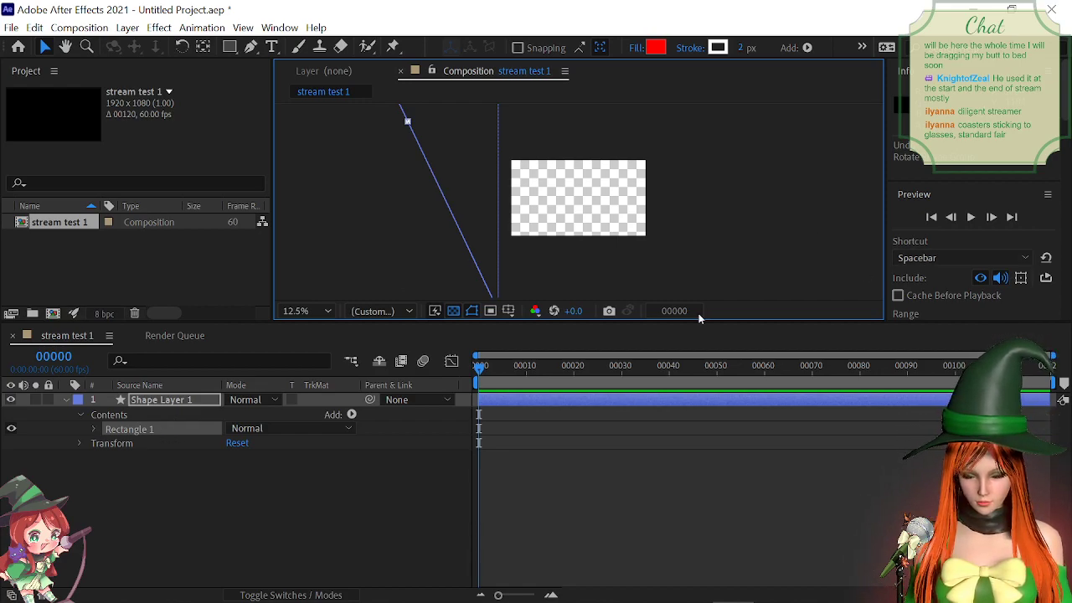
{"action": "key", "text": "comma"}
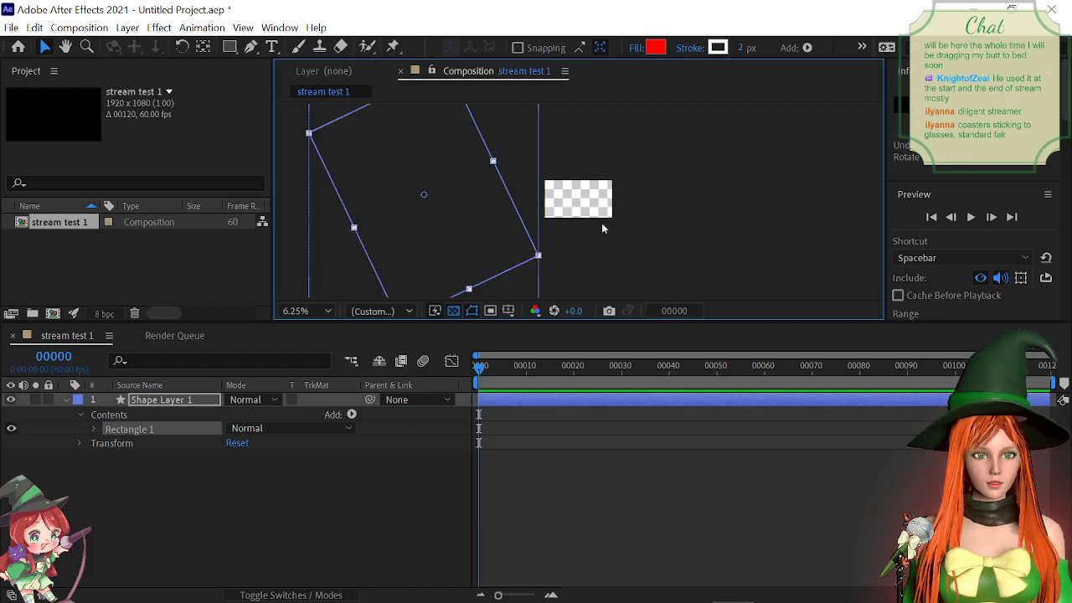
{"action": "left_click_drag", "start_coordinate": [536, 323], "coordinate": [534, 379]}
{"action": "left_click_drag", "start_coordinate": [442, 280], "coordinate": [727, 272]}
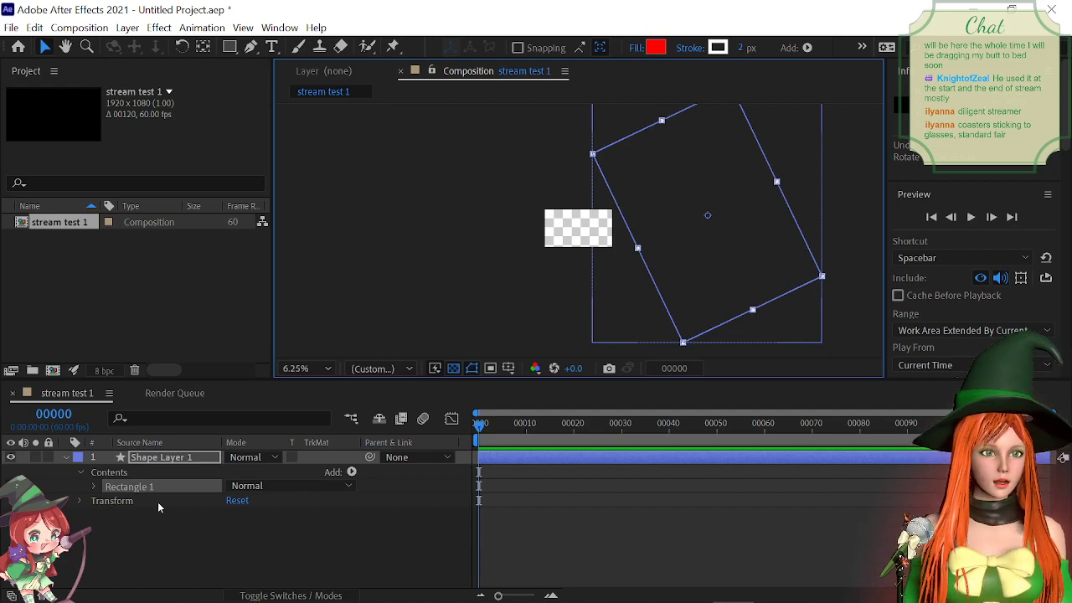
Step: Reveal Shape Layer 1's transform properties and start Position keyframing at frame 0 with the value 960, 540
{"action": "left_click", "coordinate": [95, 488]}
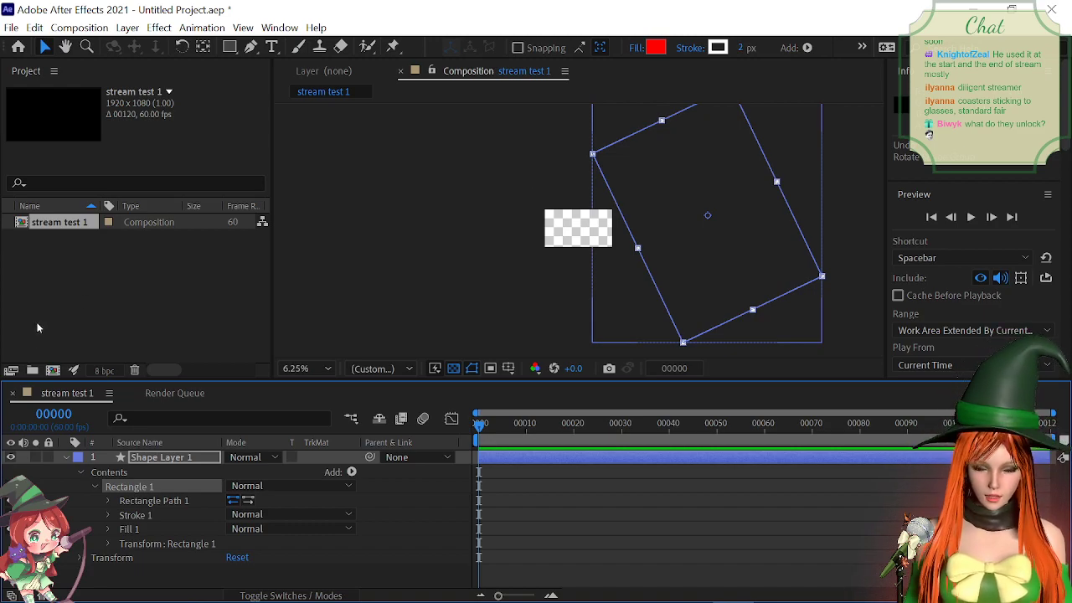
{"action": "left_click", "coordinate": [94, 487]}
{"action": "left_click", "coordinate": [80, 501]}
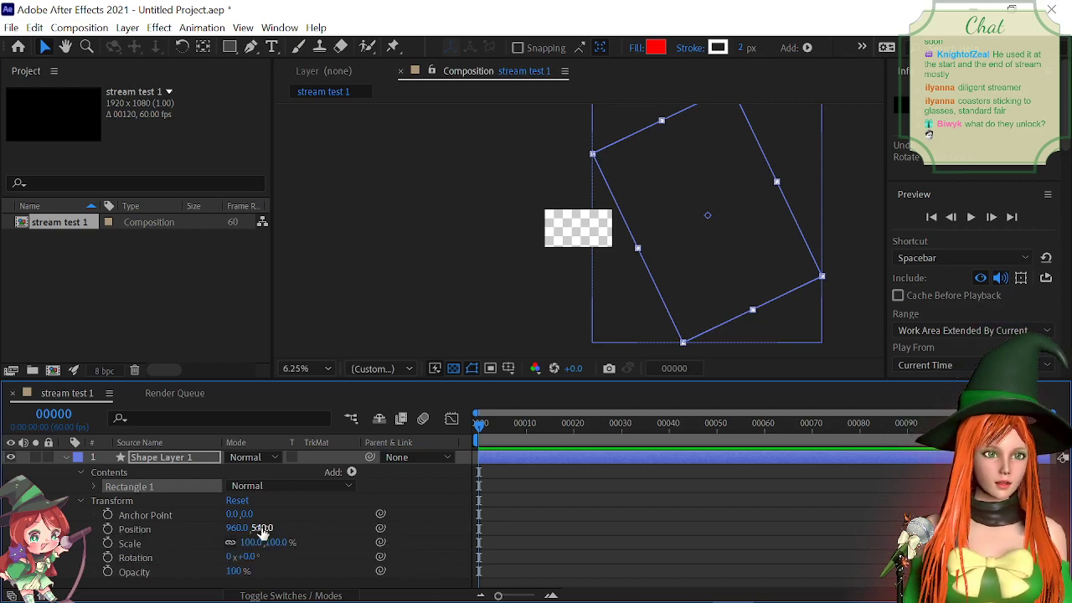
{"action": "left_click", "coordinate": [109, 529]}
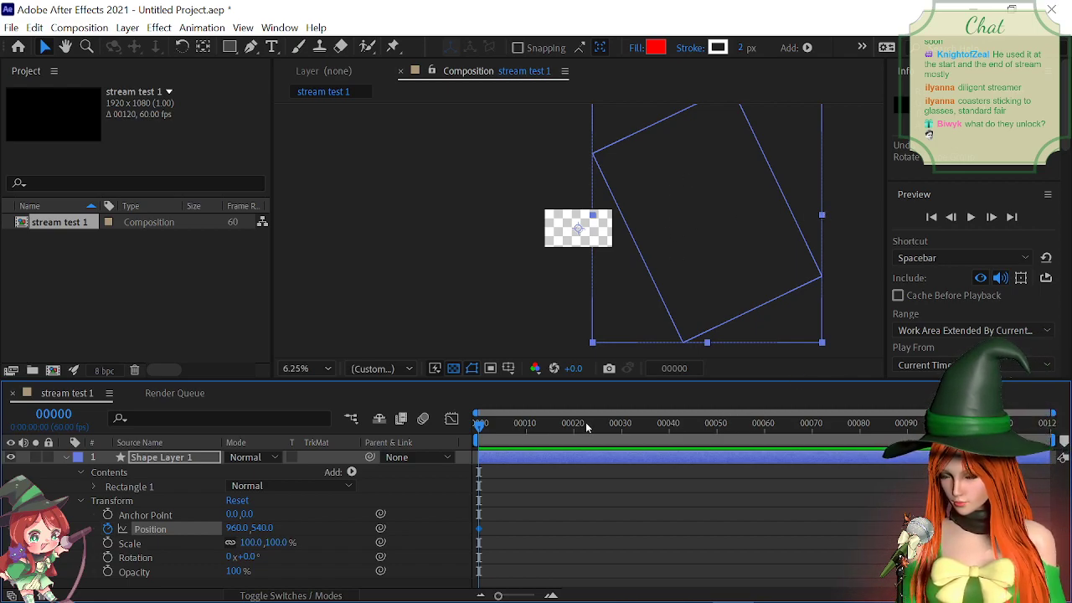
Step: Add horizontal Position keyframes for Shape Layer 1: -2960, 540 at frame 60 covering the frame, and -6880, 540 at frame 119 beyond its left side
{"action": "left_click_drag", "start_coordinate": [588, 426], "coordinate": [767, 432]}
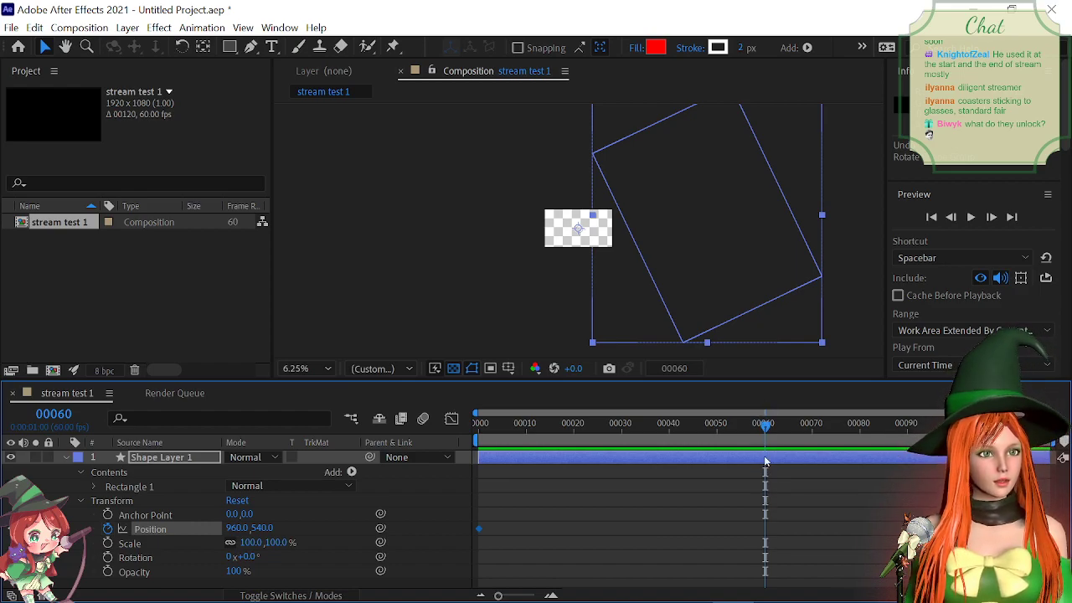
{"action": "left_click_drag", "start_coordinate": [717, 237], "coordinate": [603, 232]}
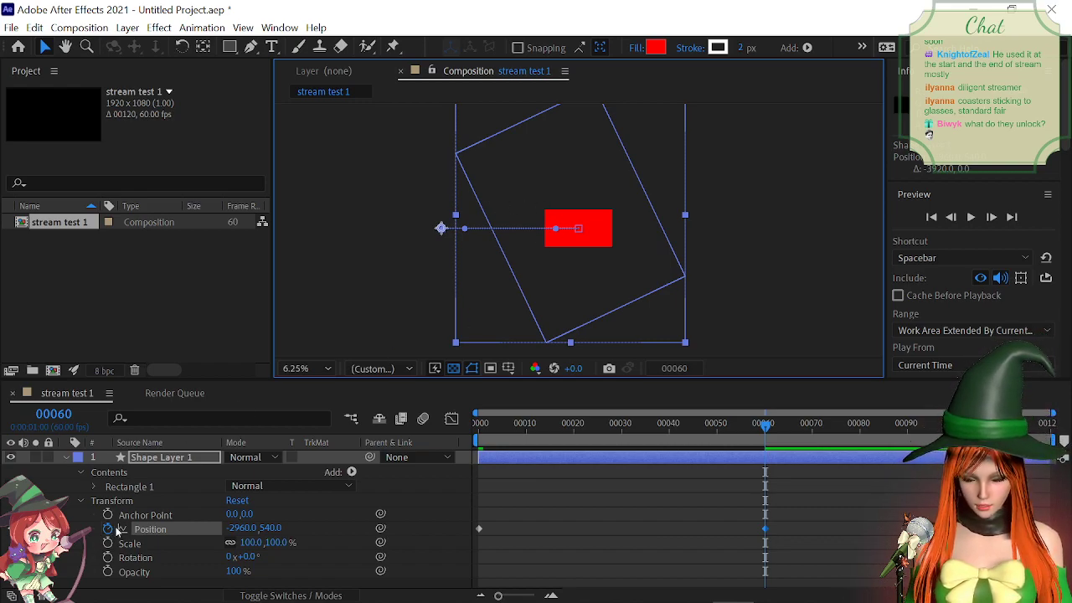
{"action": "key", "text": "u"}
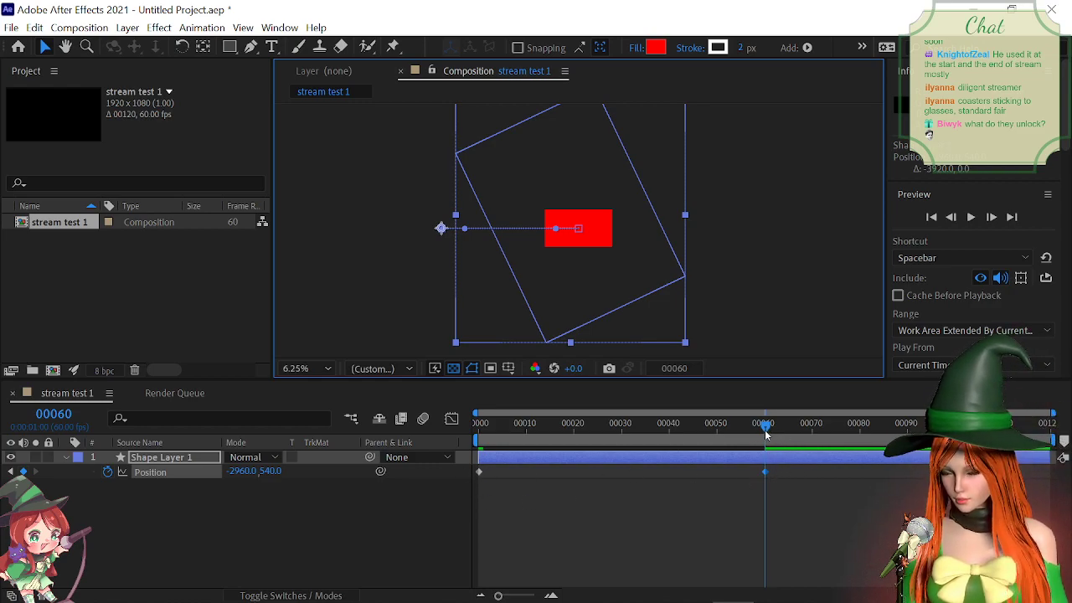
{"action": "left_click_drag", "start_coordinate": [765, 434], "coordinate": [794, 433]}
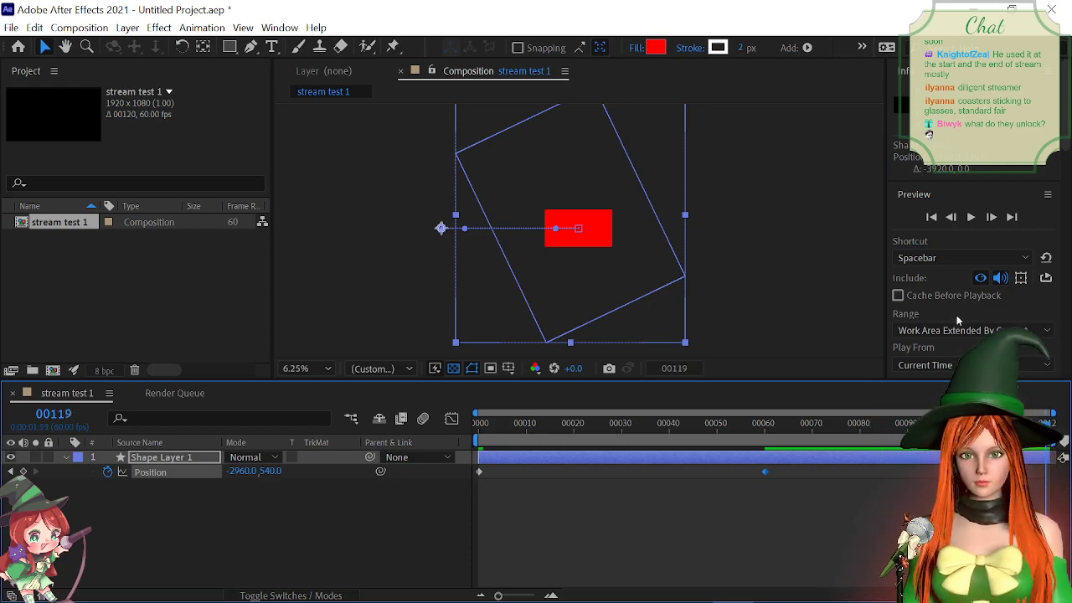
{"action": "left_click_drag", "start_coordinate": [609, 240], "coordinate": [476, 246]}
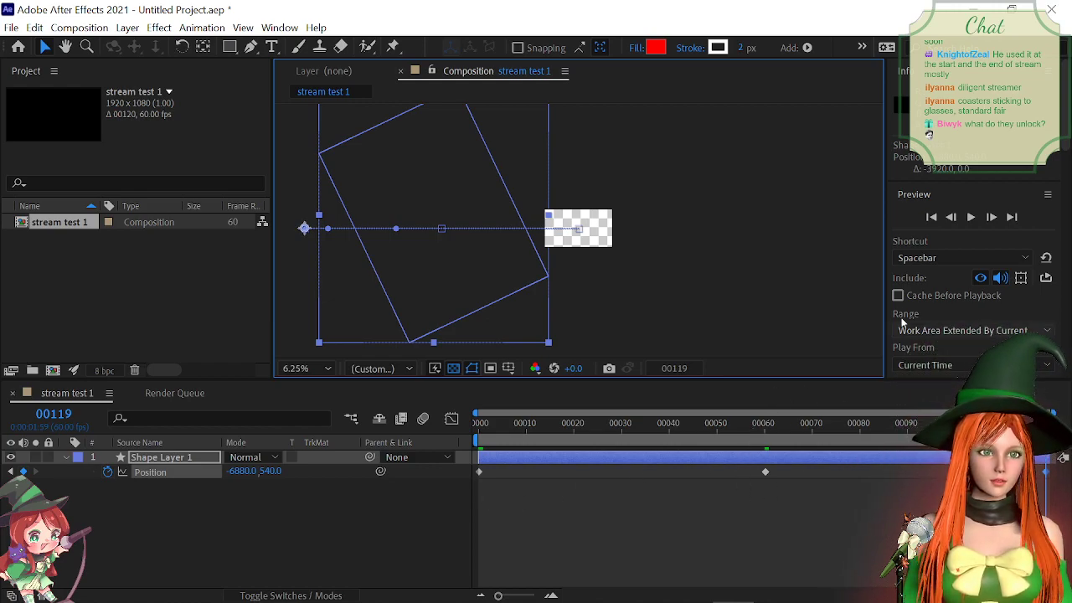
Step: Play back the wipe animation and check it again with the composition view at 25%
{"action": "key", "text": "space"}
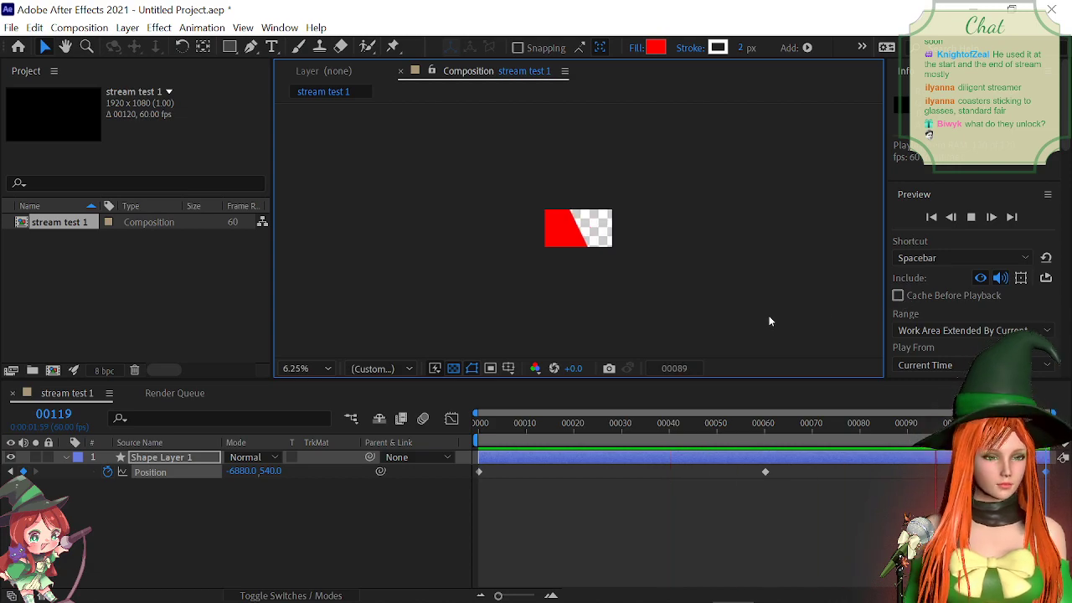
{"action": "key", "text": "space"}
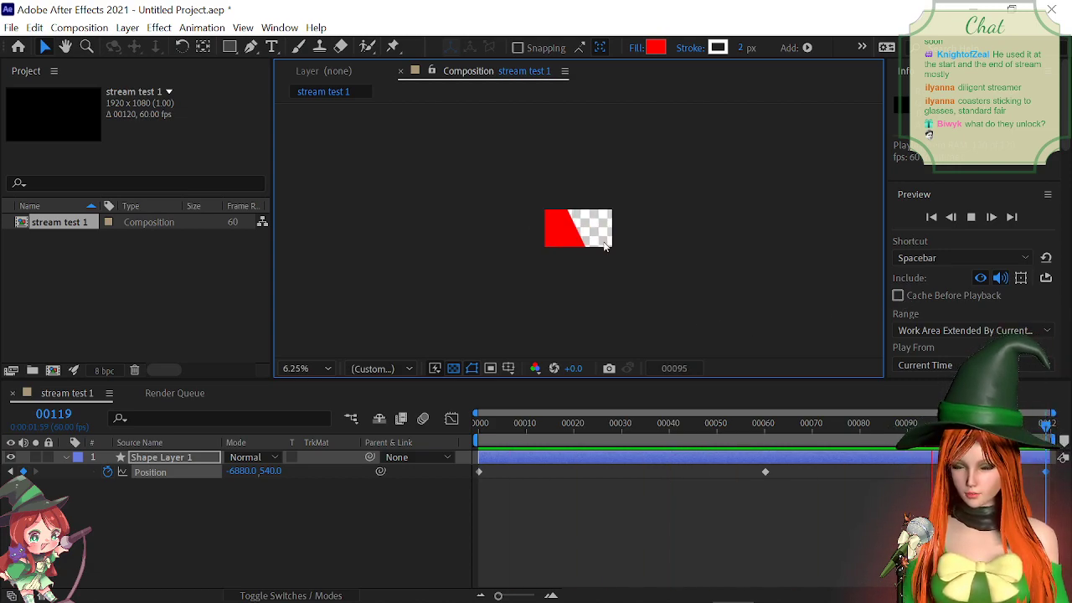
{"action": "scroll", "coordinate": [612, 256], "scroll_direction": "up", "scroll_amount": 5}
{"action": "scroll", "coordinate": [601, 263], "scroll_direction": "down", "scroll_amount": 2}
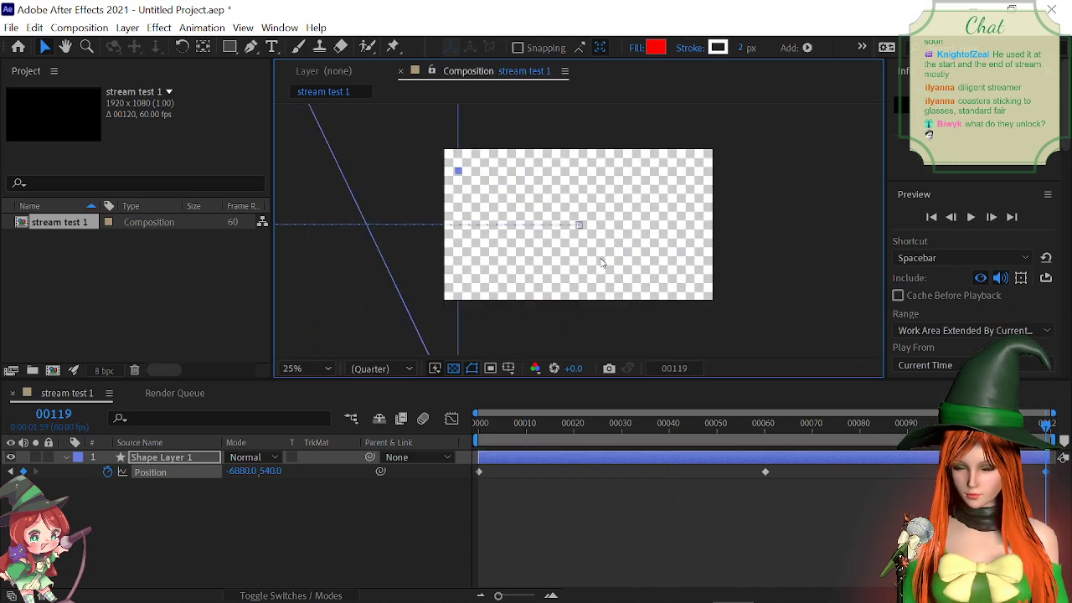
{"action": "key", "text": "space"}
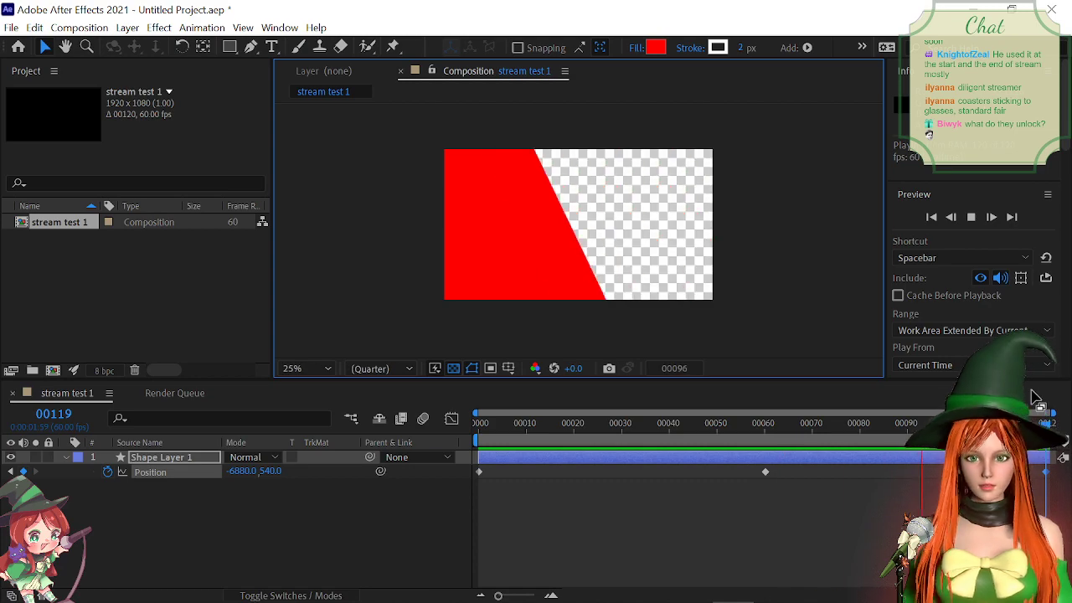
{"action": "key", "text": "space"}
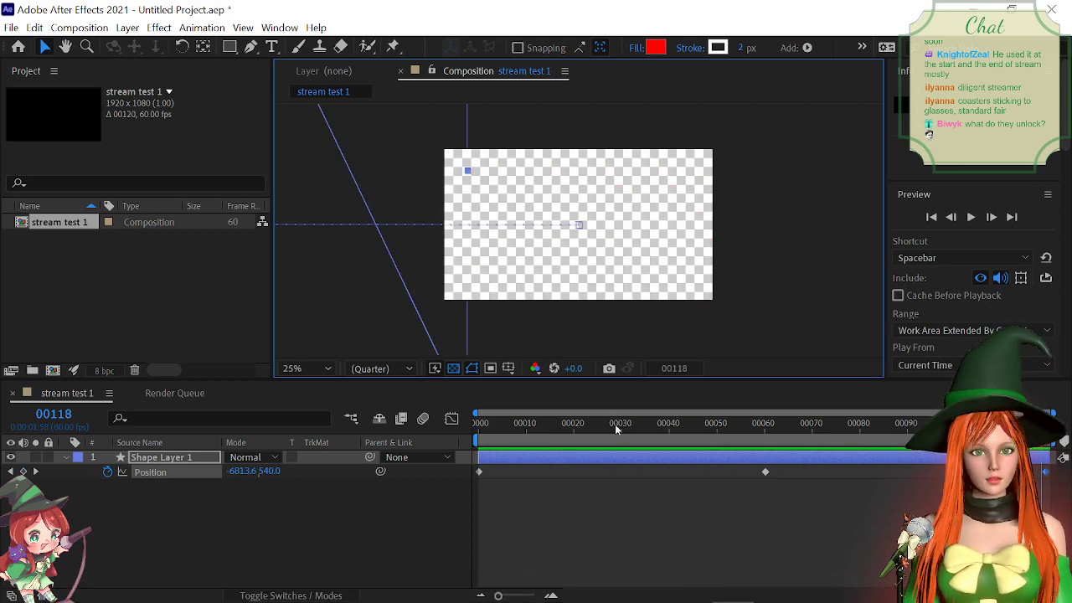
Step: Park the playhead at frame 60, and in OBS play the Stinger test cath transition into Scene A
{"action": "key", "text": "Home"}
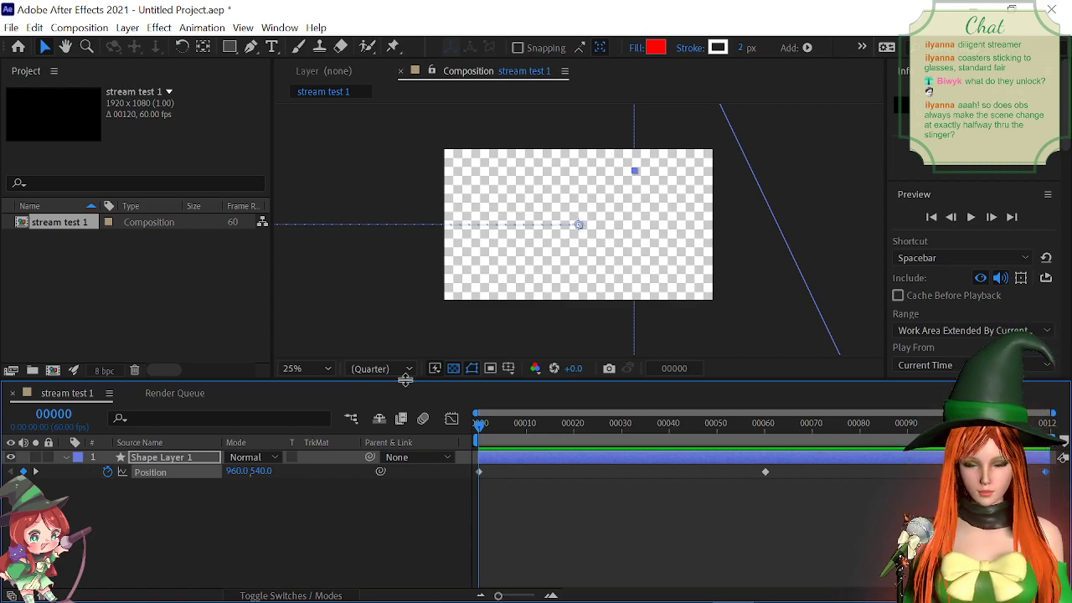
{"action": "left_click_drag", "start_coordinate": [758, 429], "coordinate": [765, 434]}
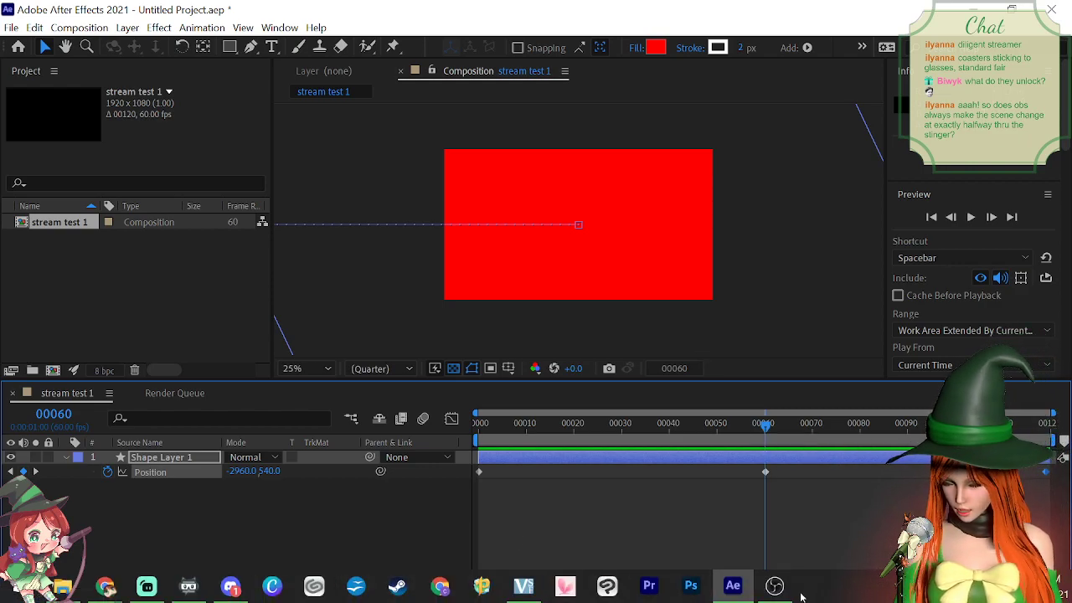
{"action": "left_click", "coordinate": [775, 586]}
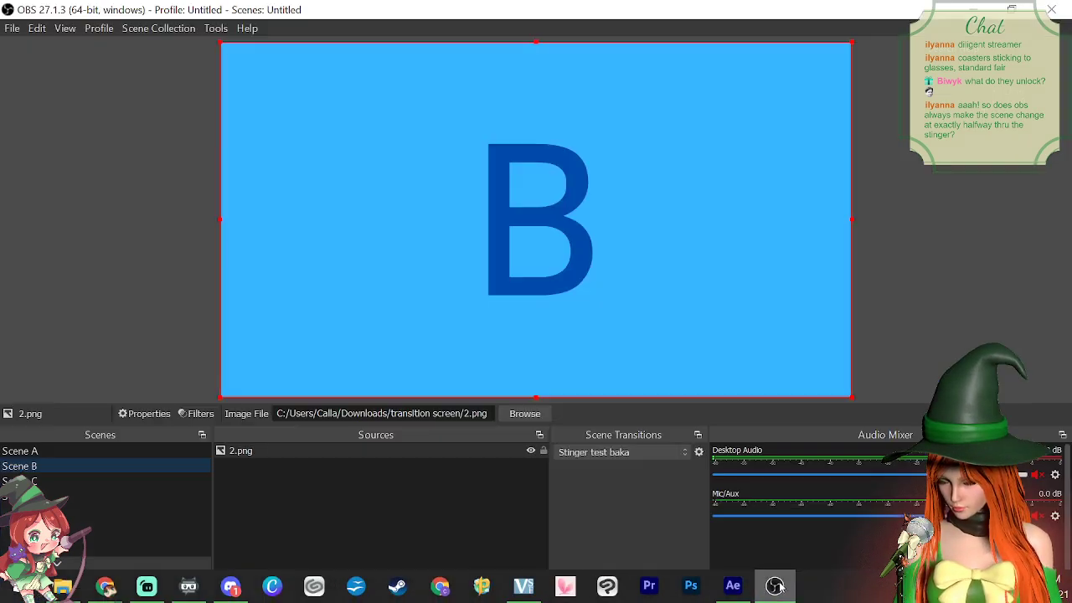
{"action": "left_click", "coordinate": [653, 451]}
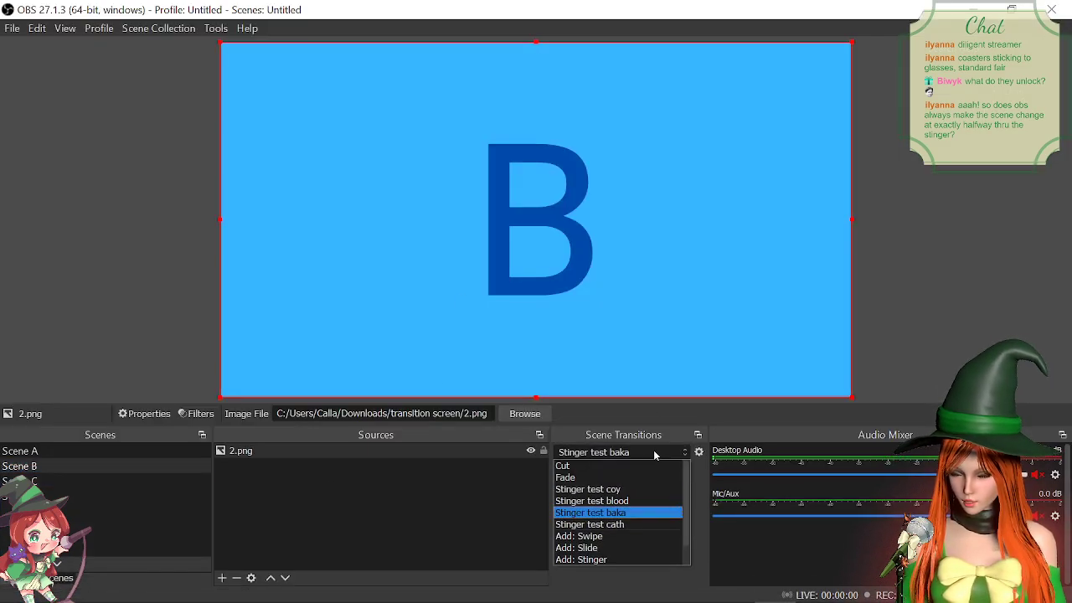
{"action": "left_click", "coordinate": [633, 525]}
{"action": "left_click", "coordinate": [67, 452]}
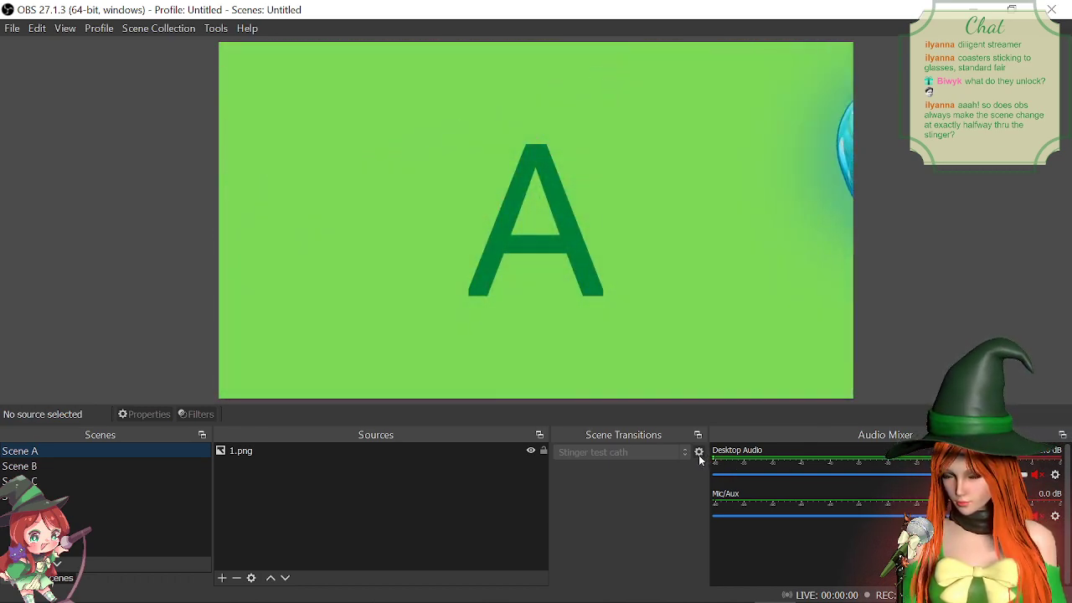
Step: Examine the transition point settings in the Stinger test cath properties and close them without changes
{"action": "left_click", "coordinate": [699, 452]}
{"action": "left_click", "coordinate": [718, 505]}
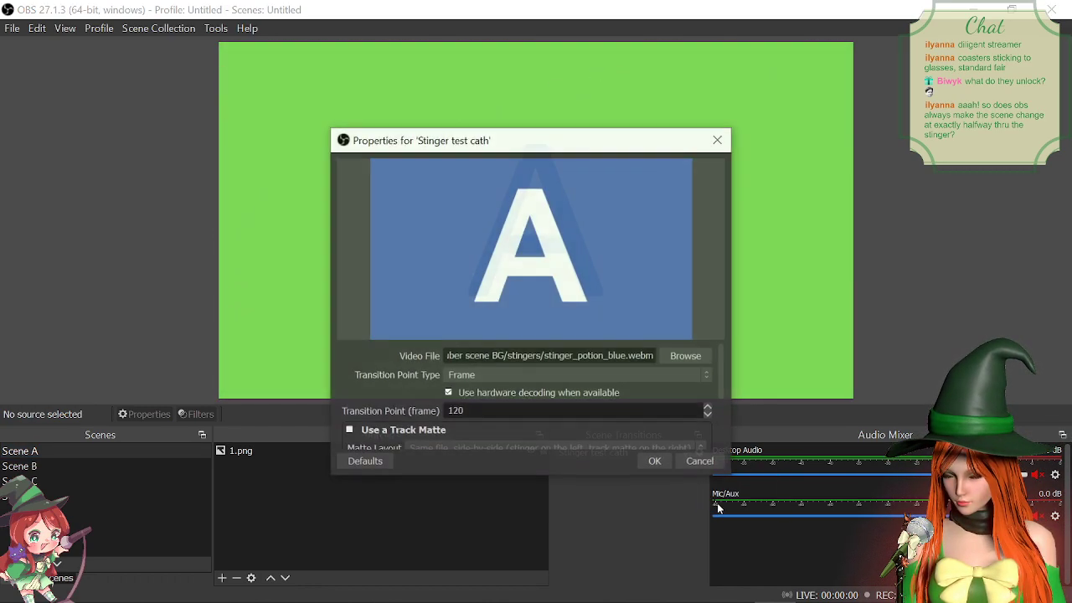
{"action": "left_click_drag", "start_coordinate": [515, 146], "coordinate": [403, 23]}
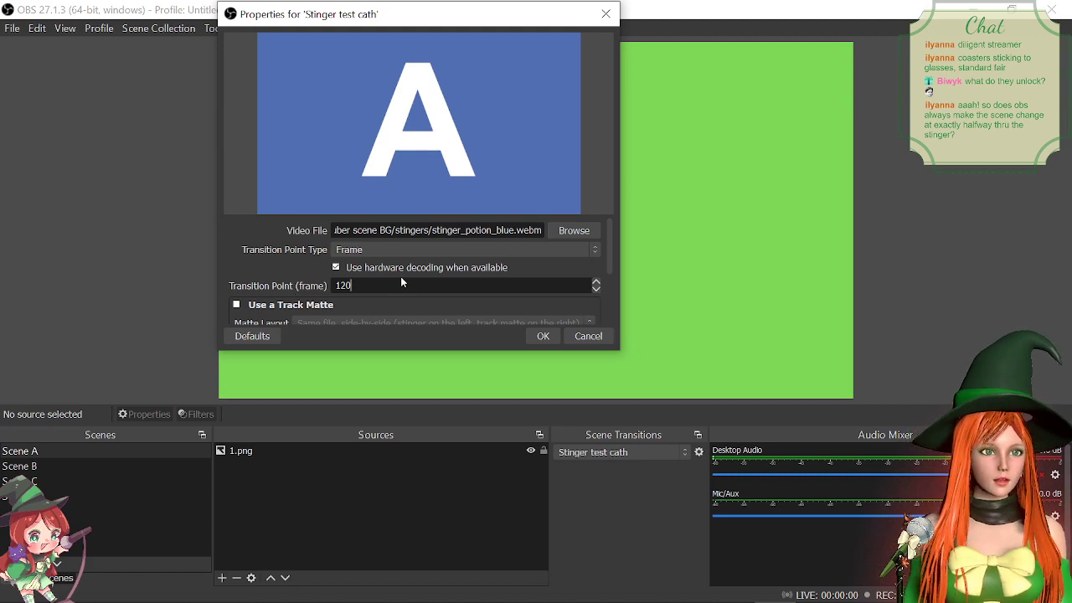
{"action": "left_click", "coordinate": [431, 283]}
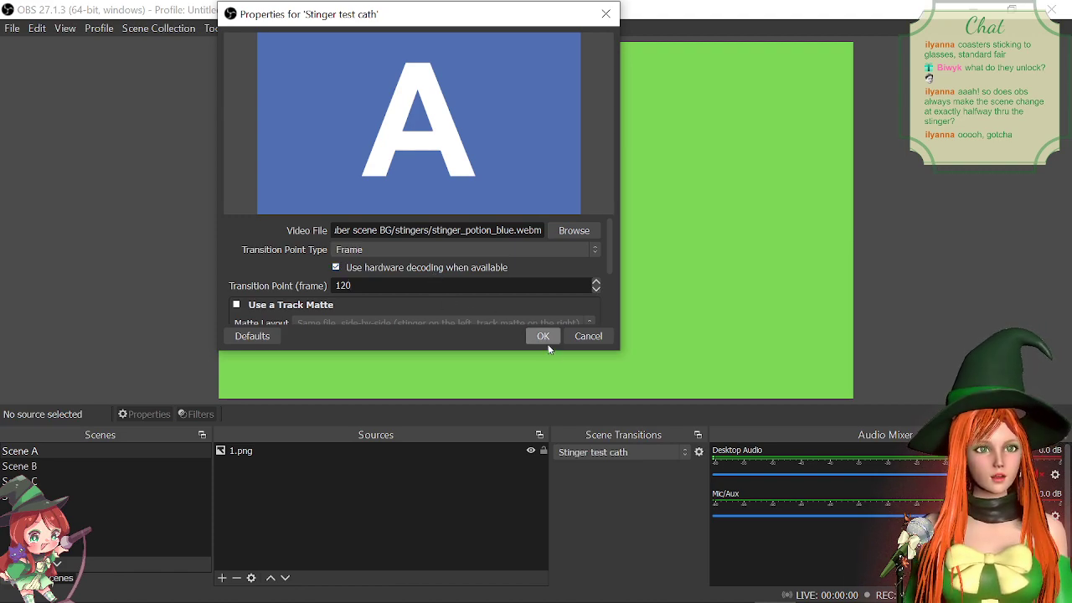
{"action": "left_click", "coordinate": [590, 339]}
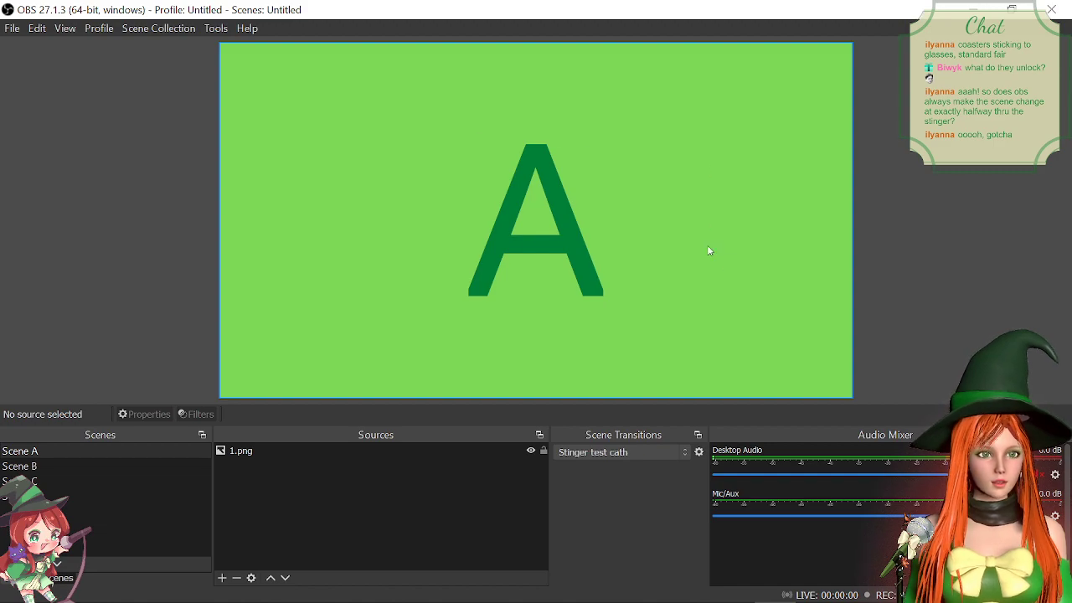
Step: Switch back to After Effects and play back the wipe around the frame 60 keyframe
{"action": "mouse_move", "coordinate": [606, 600]}
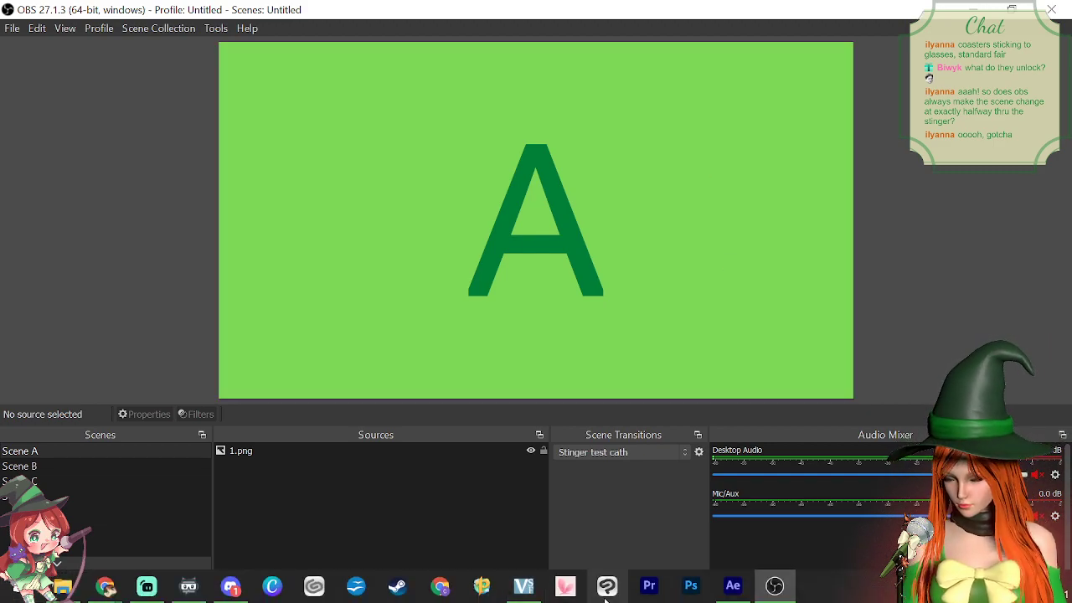
{"action": "left_click", "coordinate": [734, 586]}
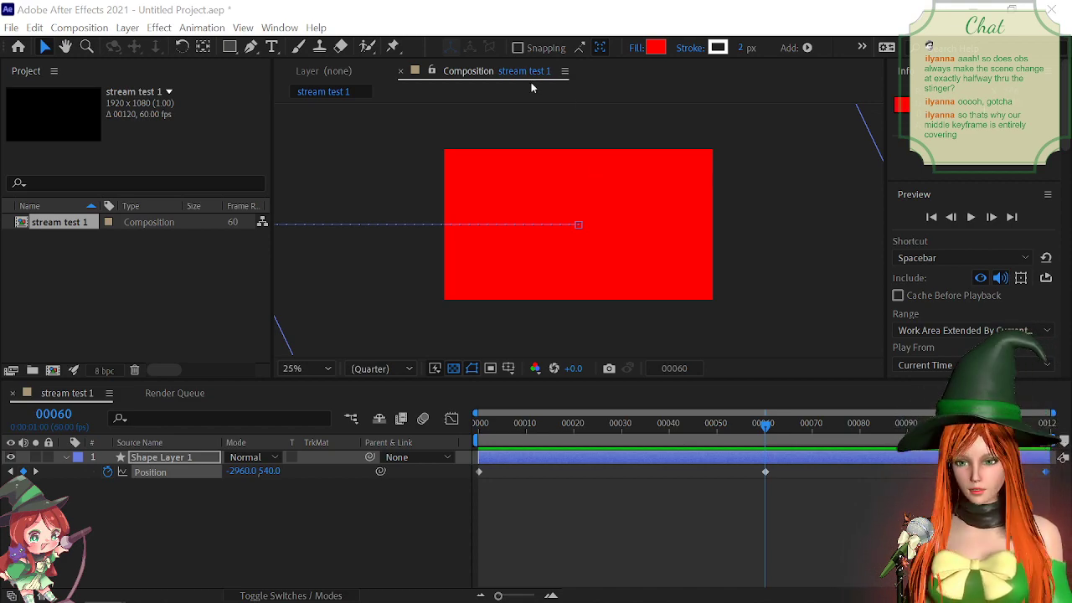
{"action": "left_click", "coordinate": [511, 22]}
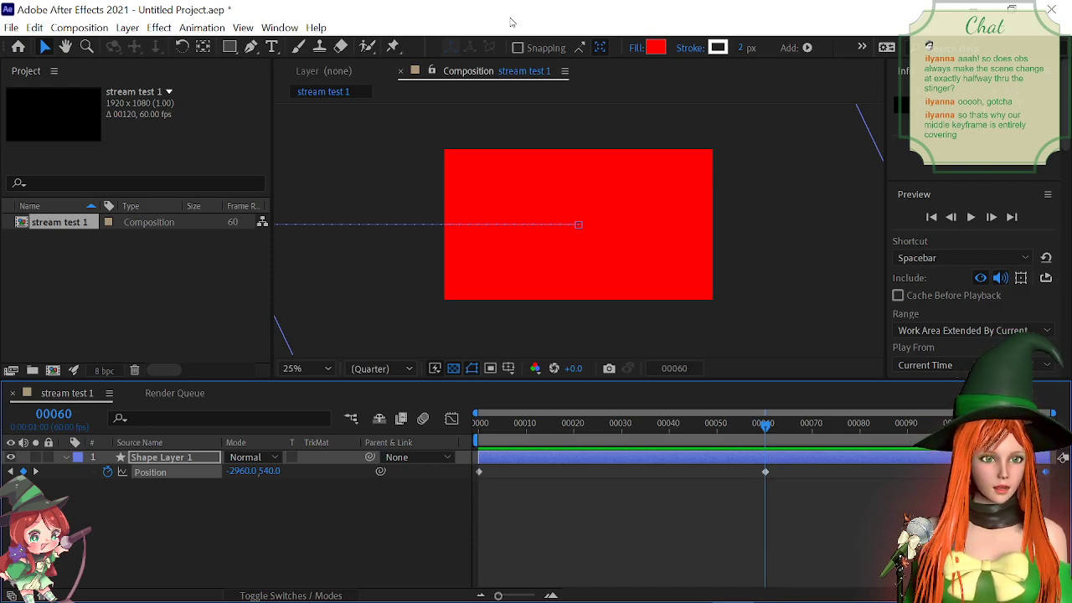
{"action": "key", "text": "space"}
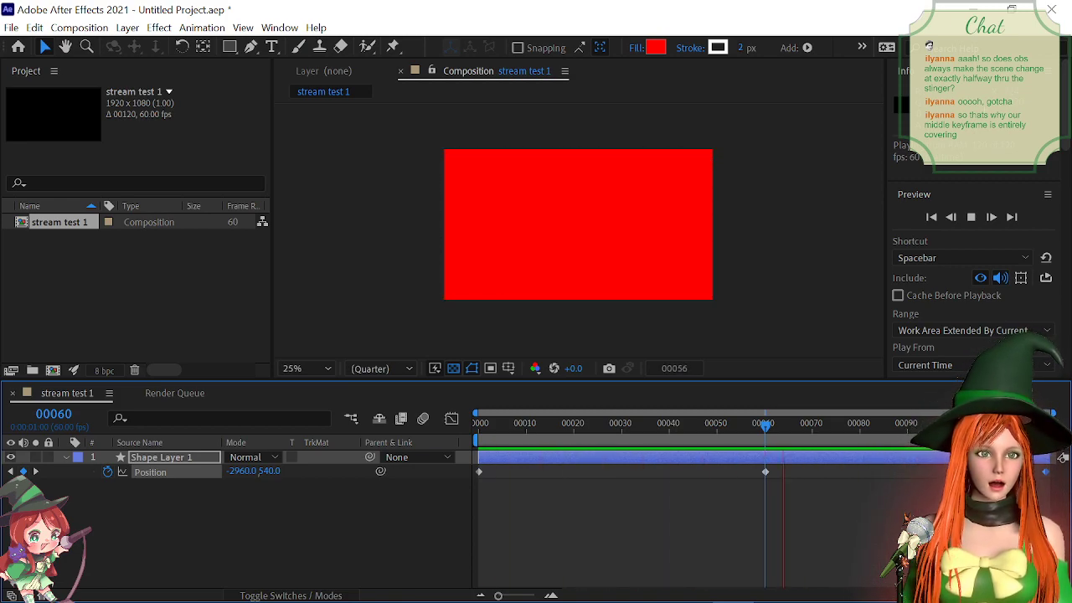
{"action": "key", "text": "space"}
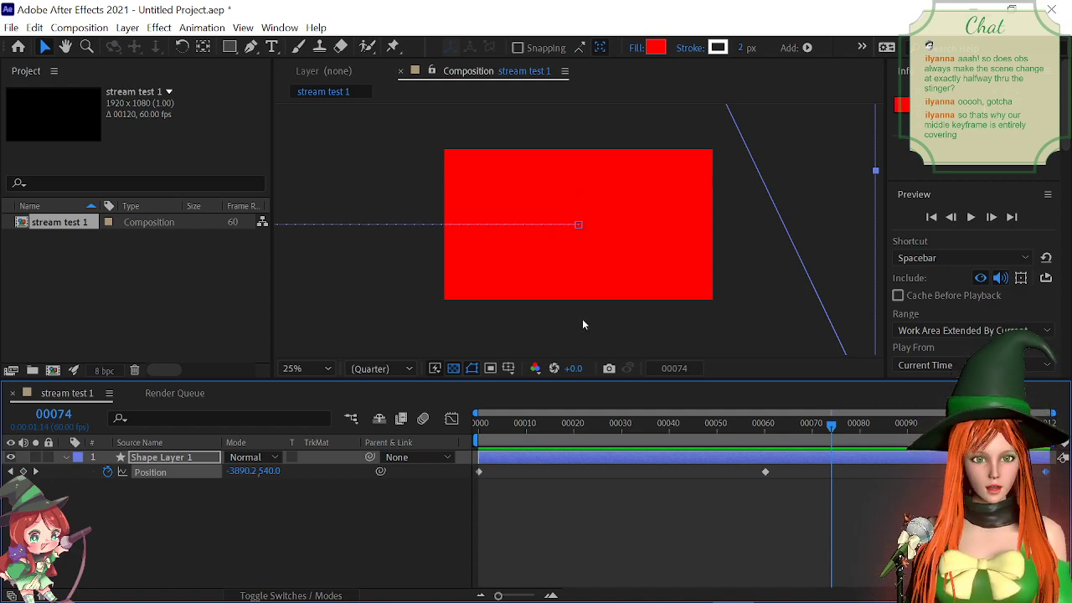
Step: Return to frame 0, show Shape Layer 1's Position speed graph fitted to view, and enlarge the timeline area
{"action": "left_click_drag", "start_coordinate": [526, 424], "coordinate": [456, 427]}
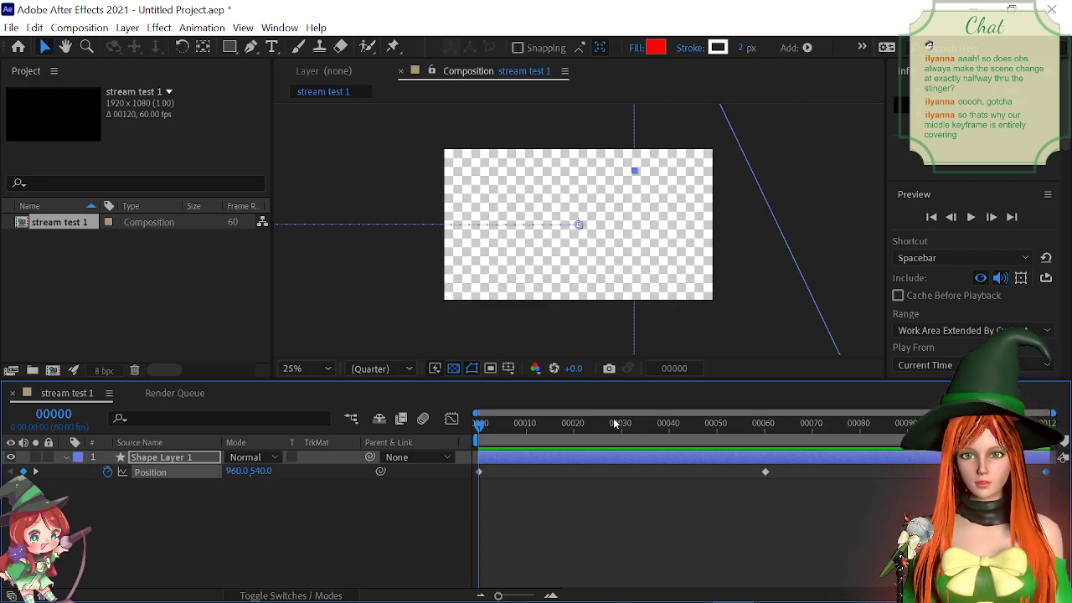
{"action": "left_click", "coordinate": [452, 419]}
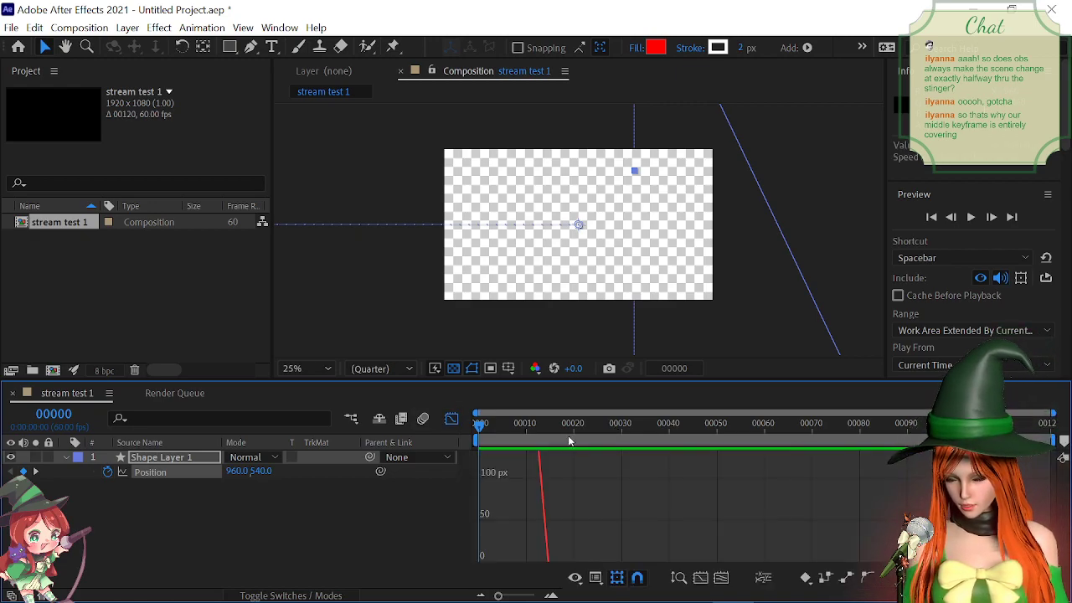
{"action": "right_click", "coordinate": [654, 525]}
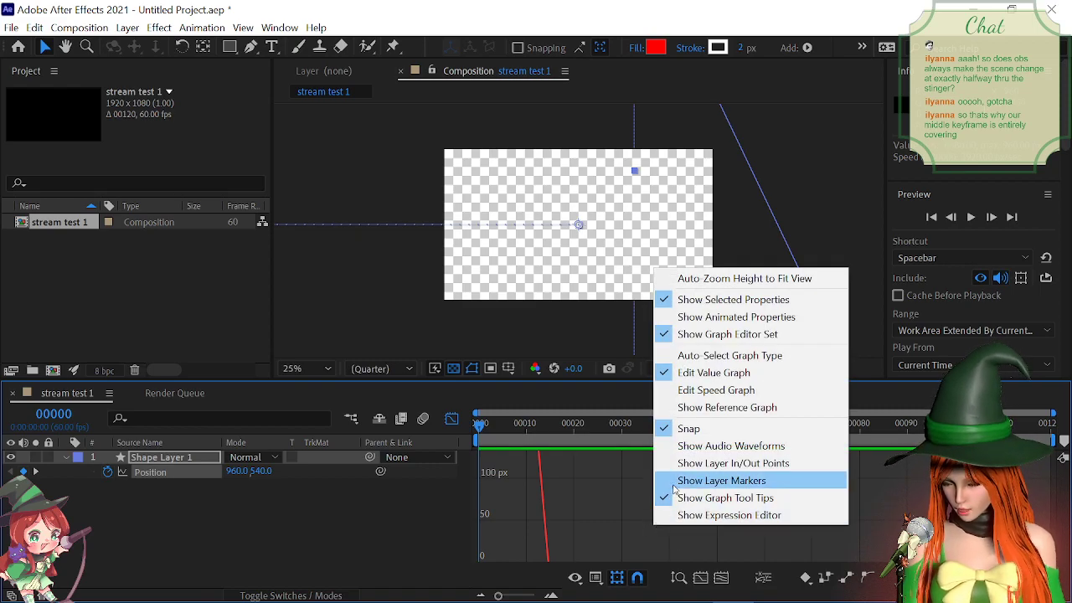
{"action": "left_click", "coordinate": [716, 390]}
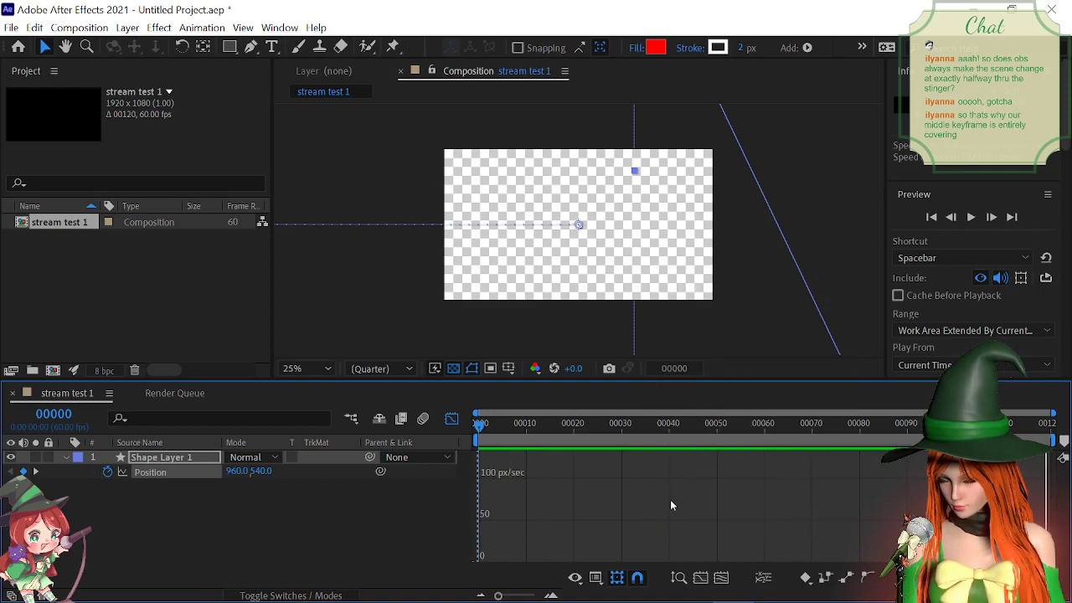
{"action": "left_click", "coordinate": [721, 578]}
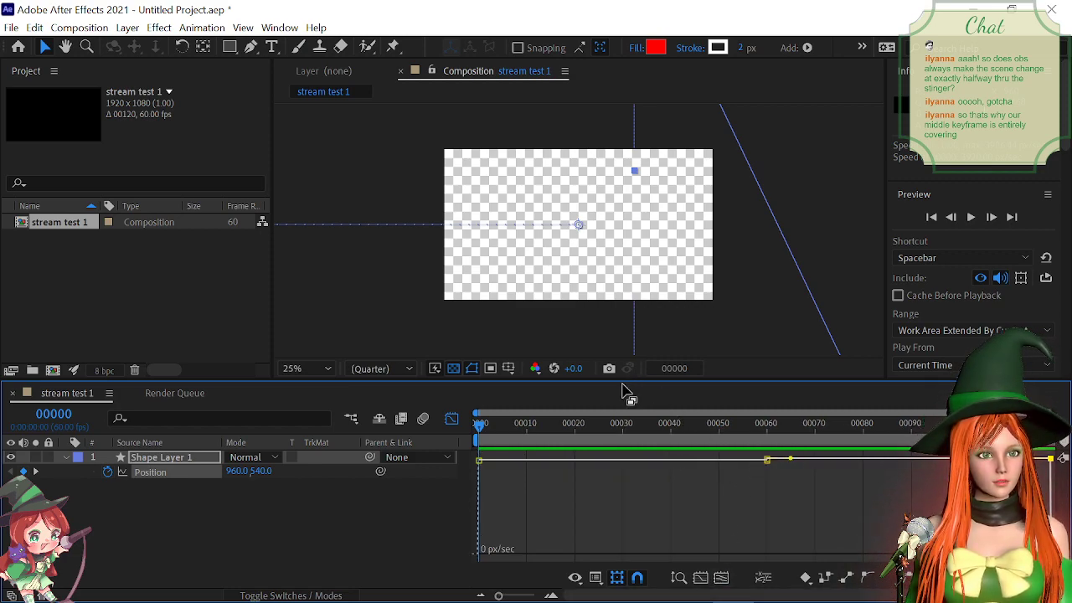
{"action": "left_click_drag", "start_coordinate": [624, 389], "coordinate": [627, 267]}
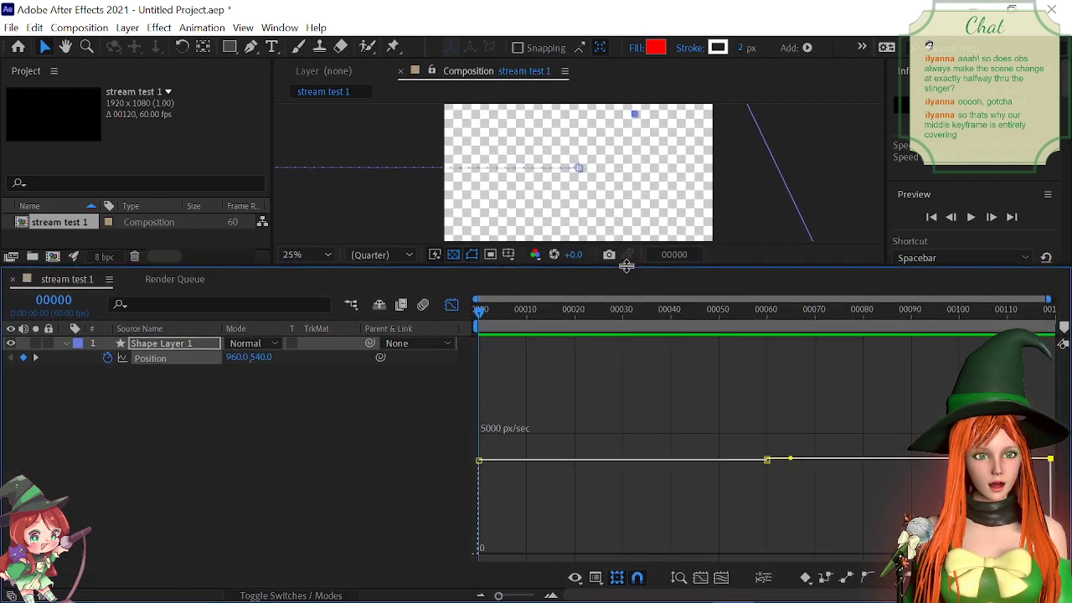
{"action": "left_click", "coordinate": [800, 476]}
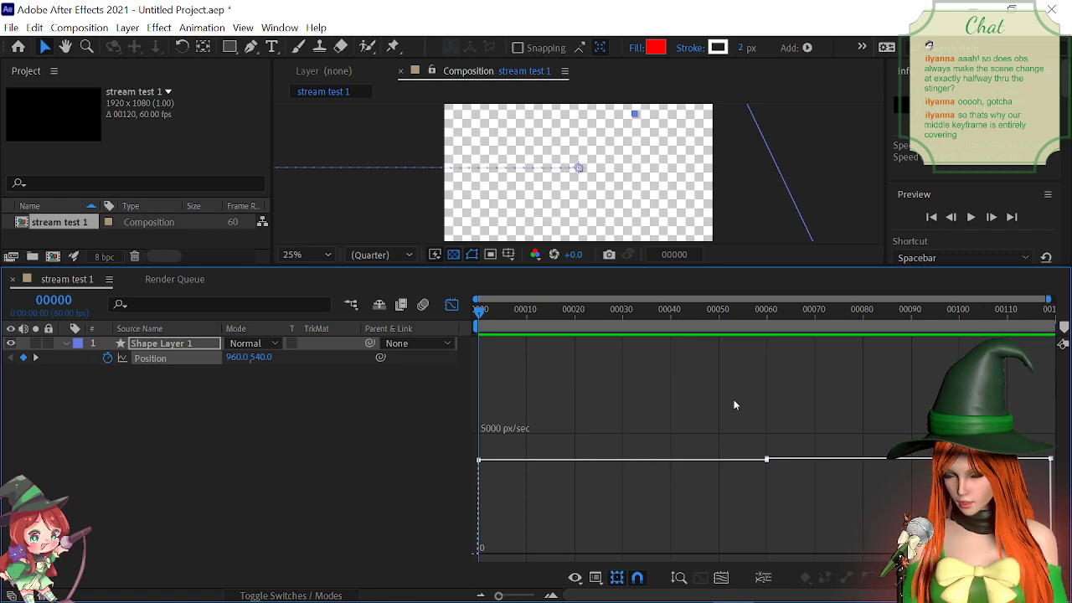
Step: Apply Easy Ease to Shape Layer 1's Position keyframes at frames 0 and 60, working in the speed graph
{"action": "left_click", "coordinate": [452, 304]}
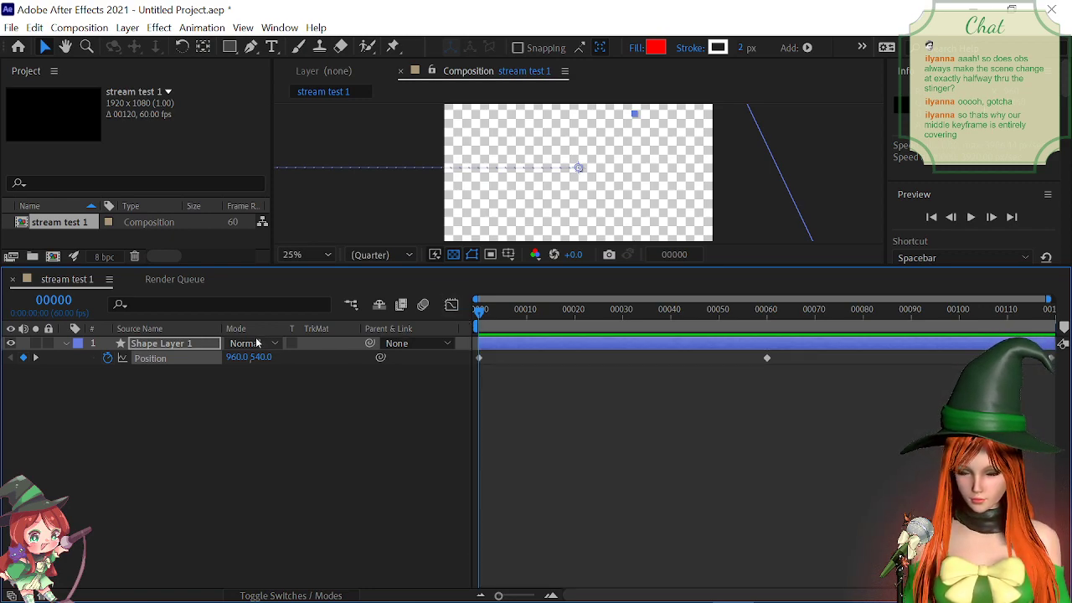
{"action": "left_click", "coordinate": [168, 355]}
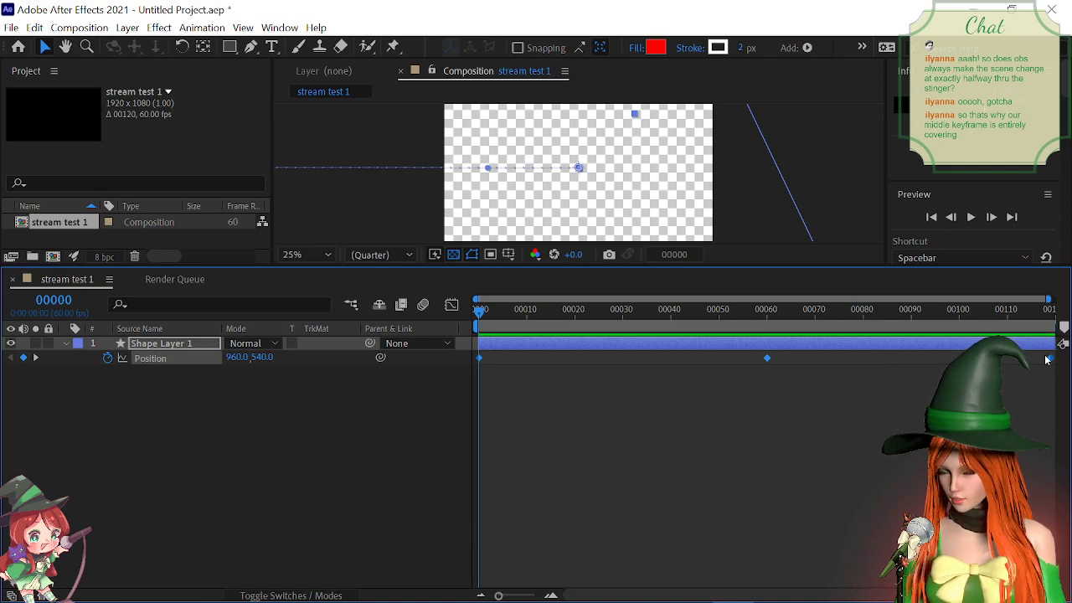
{"action": "left_click_drag", "start_coordinate": [783, 358], "coordinate": [473, 383]}
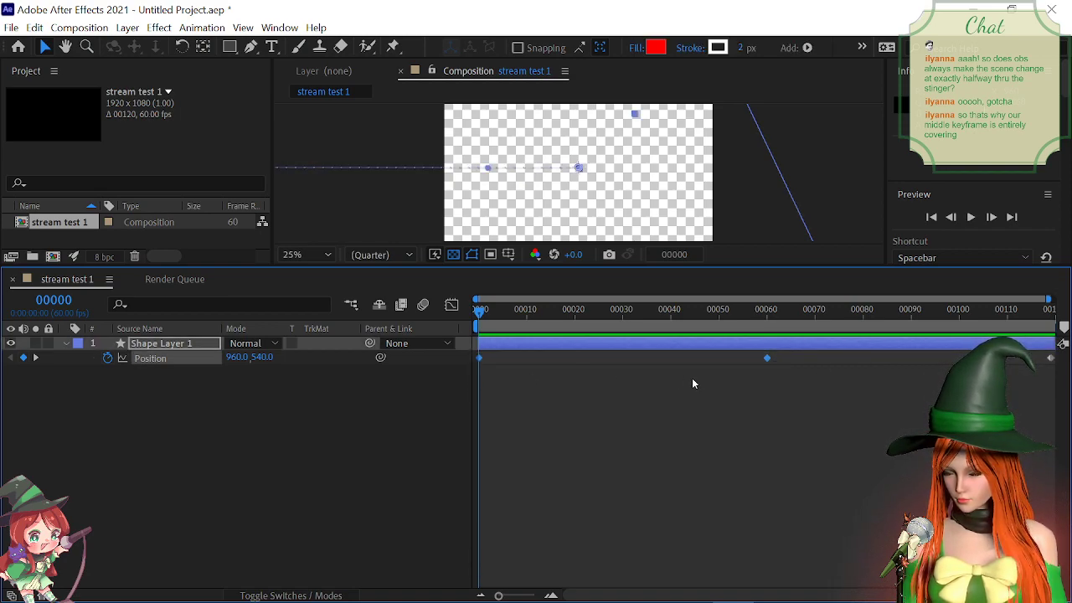
{"action": "left_click", "coordinate": [452, 305]}
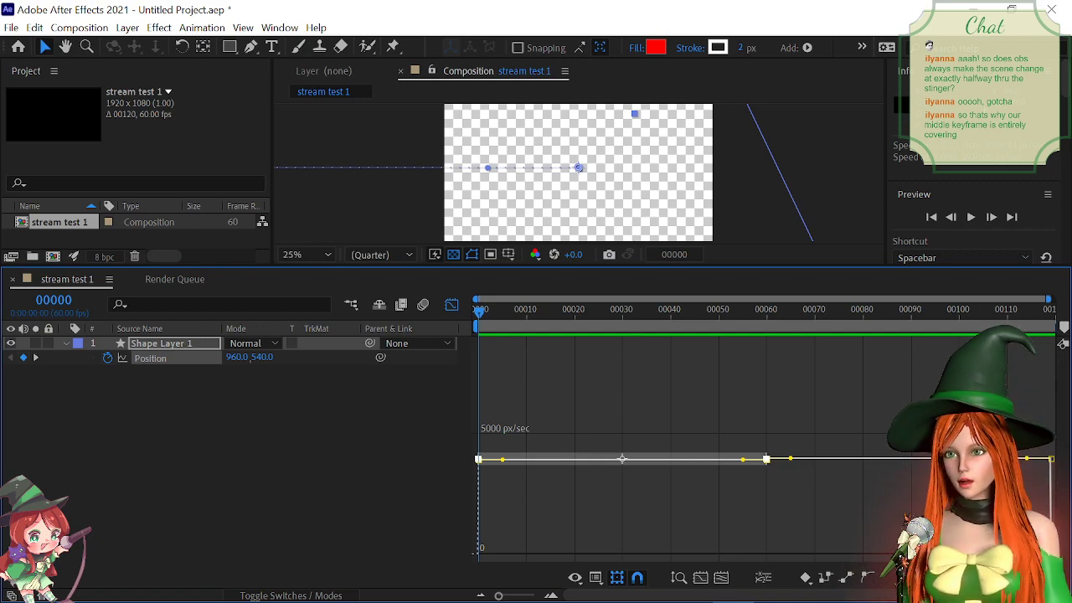
{"action": "mouse_move", "coordinate": [470, 599]}
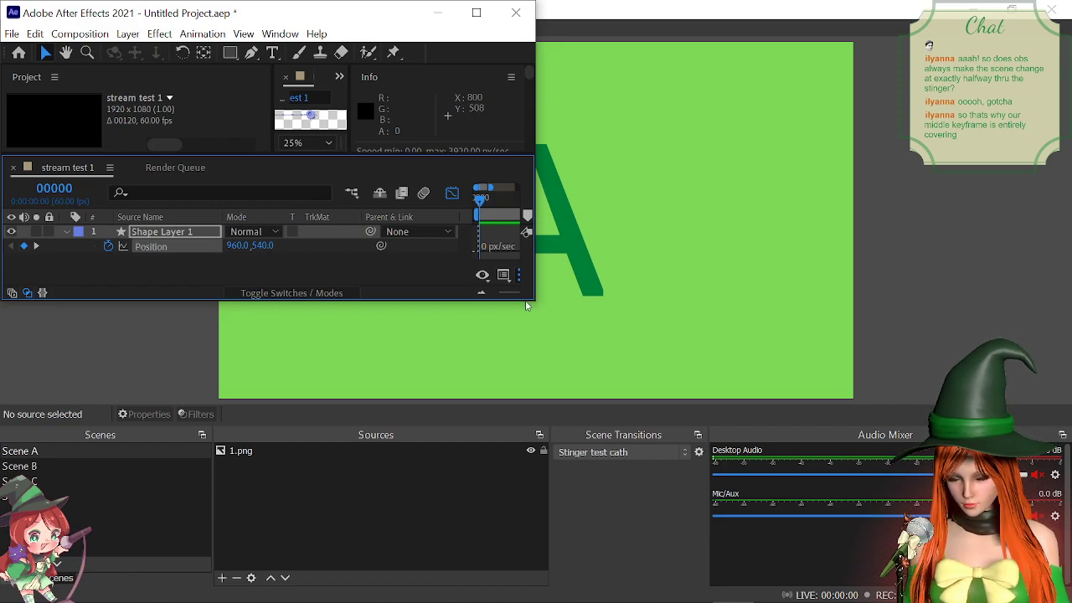
{"action": "left_click", "coordinate": [476, 13]}
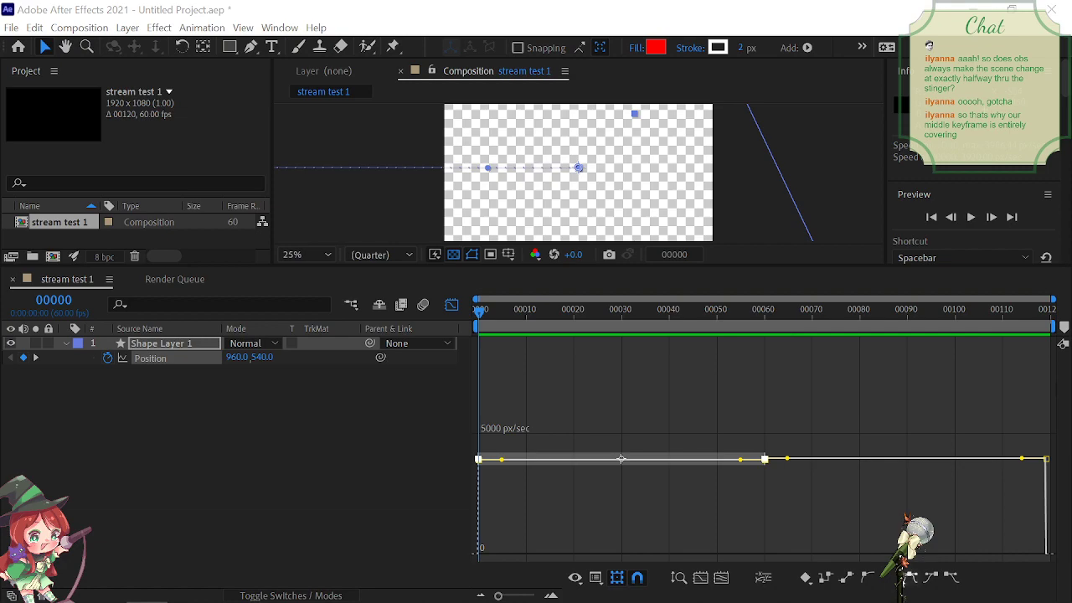
{"action": "left_click", "coordinate": [912, 578]}
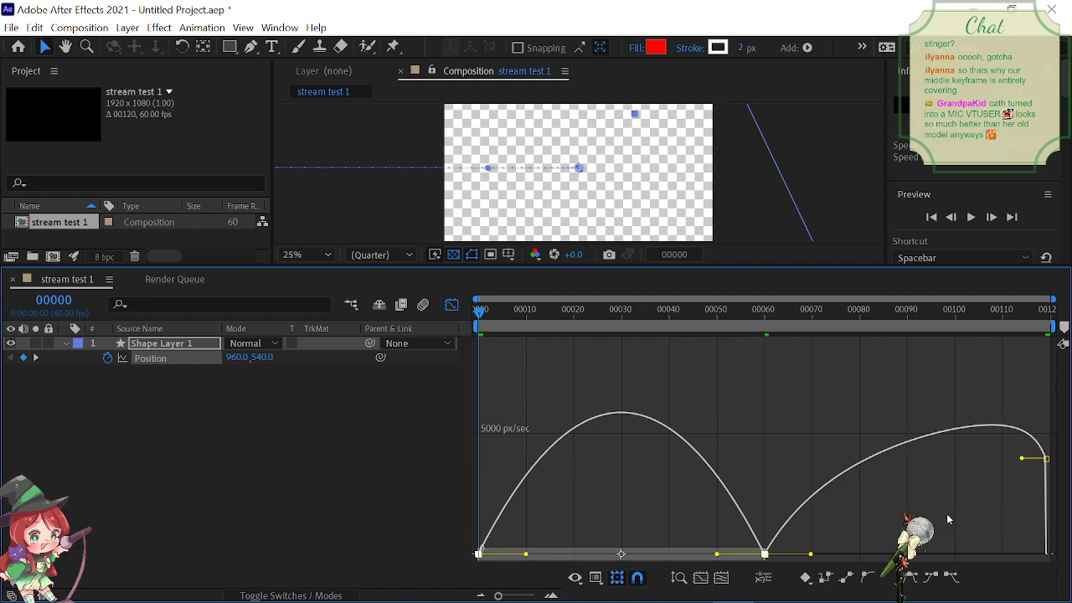
Step: Play back the eased wipe and return the playhead to frame 0
{"action": "key", "text": "space"}
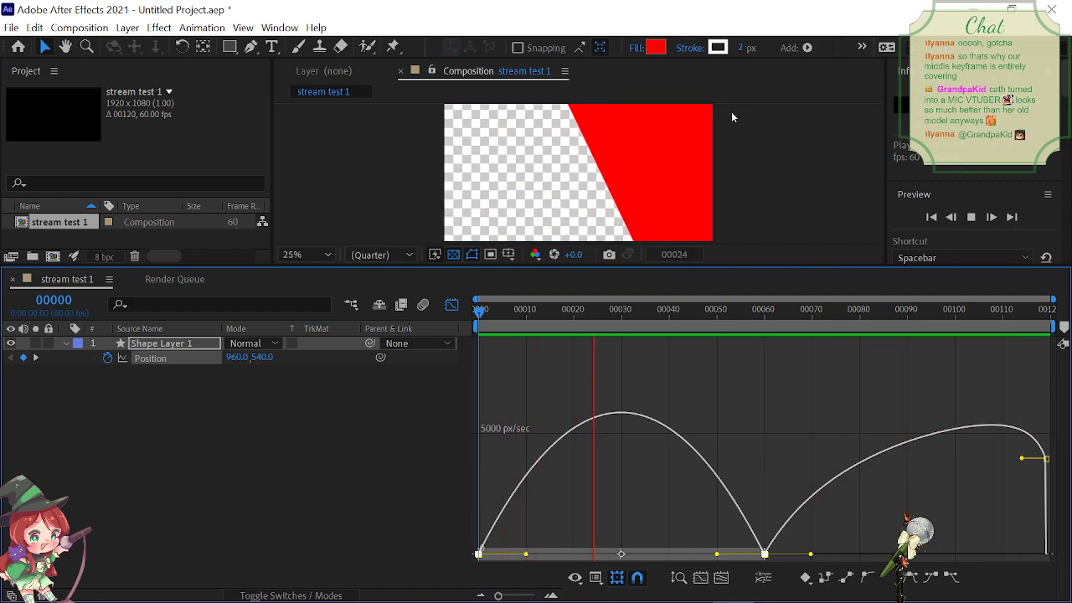
{"action": "key", "text": "space"}
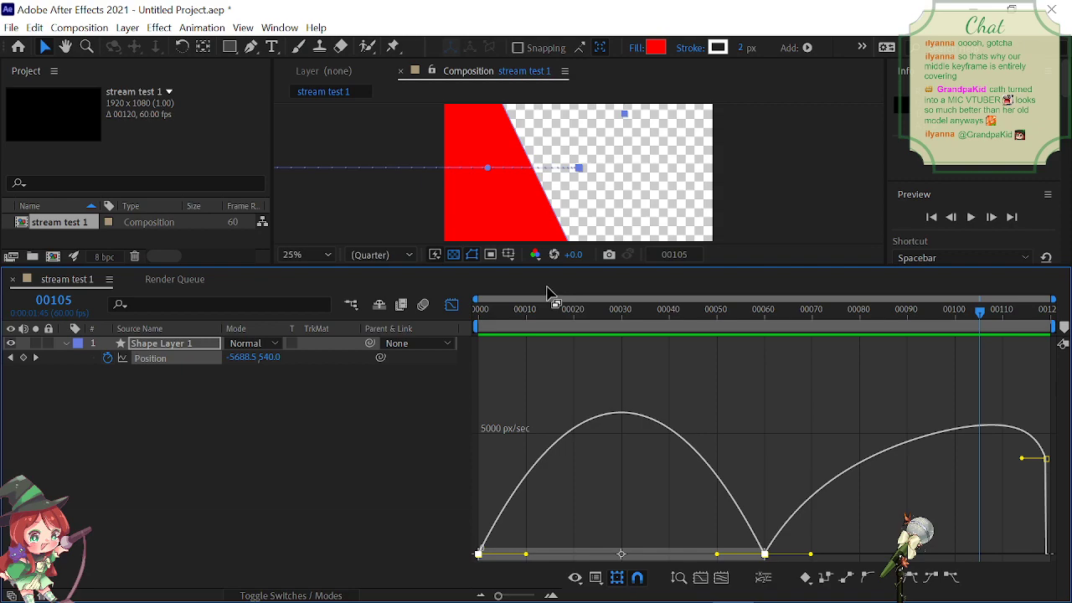
{"action": "key", "text": "Home"}
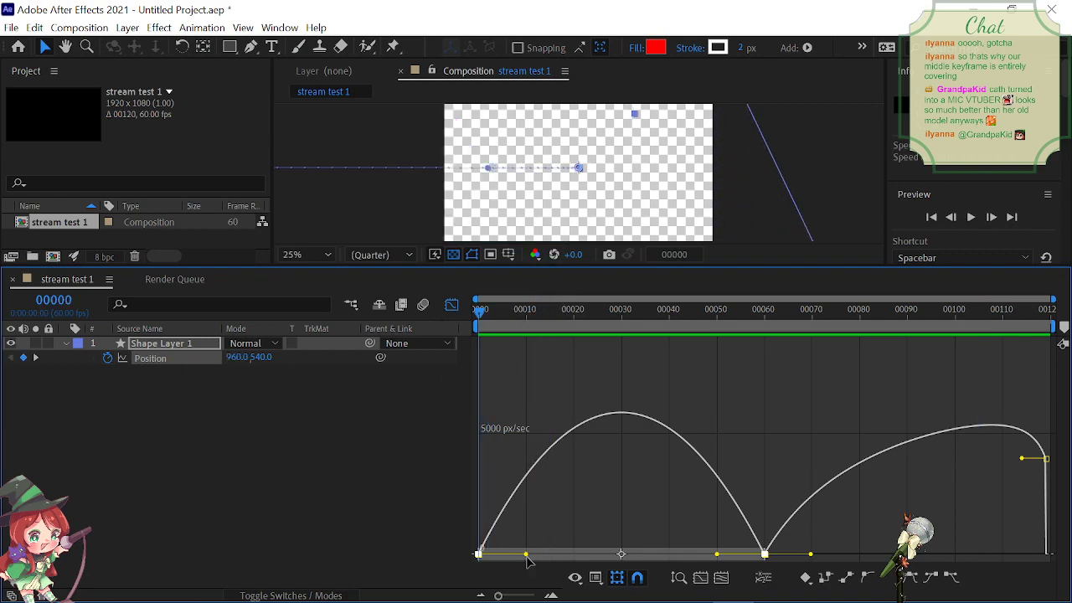
Step: Lengthen the outgoing speed handles of the first two Position keyframes, and Easy Ease the frame 119 keyframe with a longer incoming handle
{"action": "left_click_drag", "start_coordinate": [526, 554], "coordinate": [620, 545]}
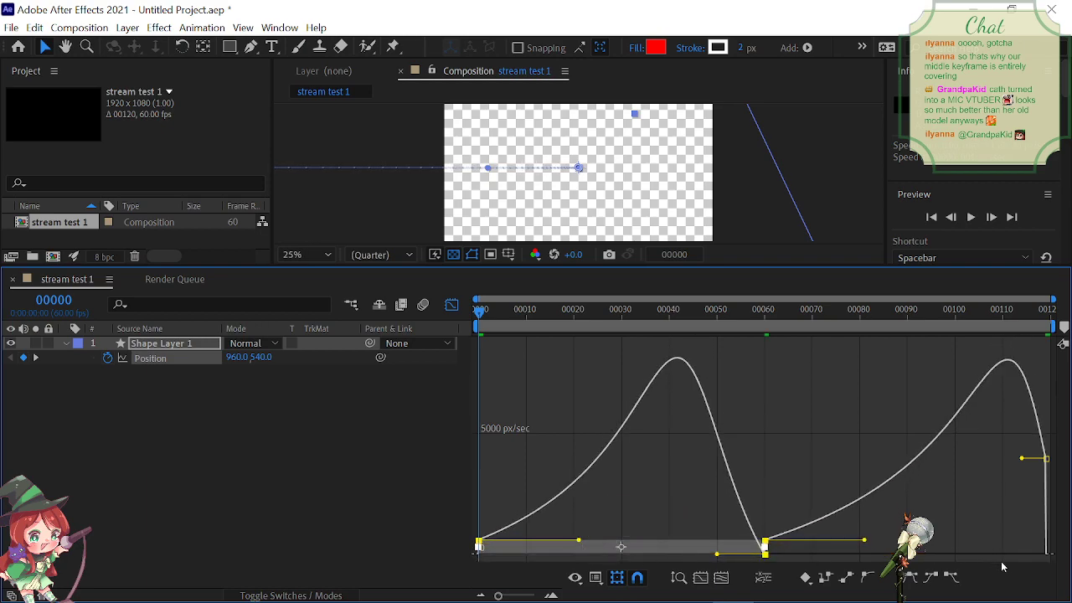
{"action": "left_click", "coordinate": [1046, 458]}
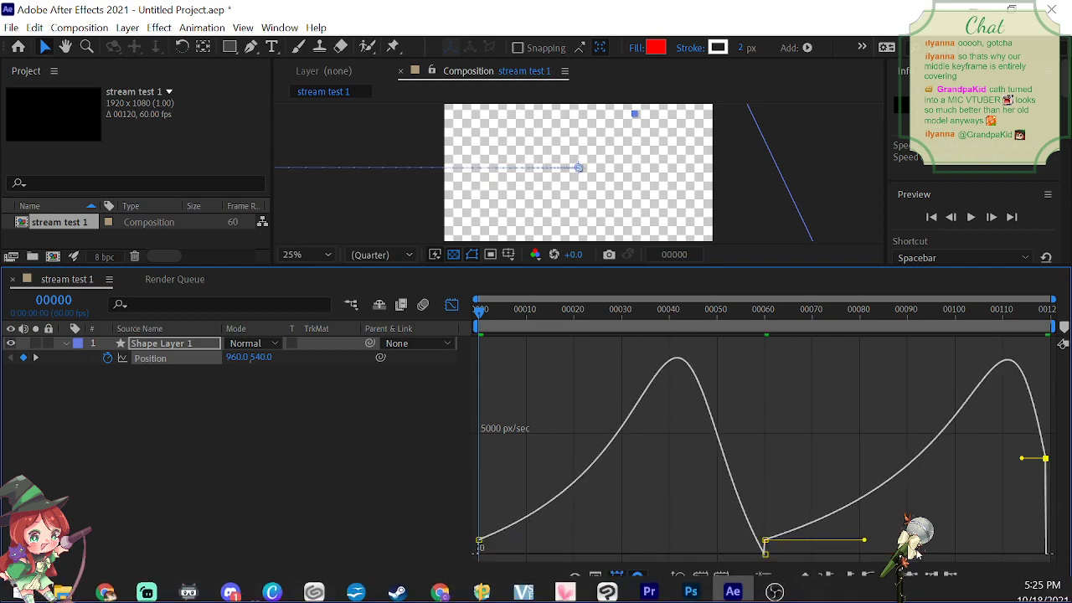
{"action": "left_click", "coordinate": [912, 579]}
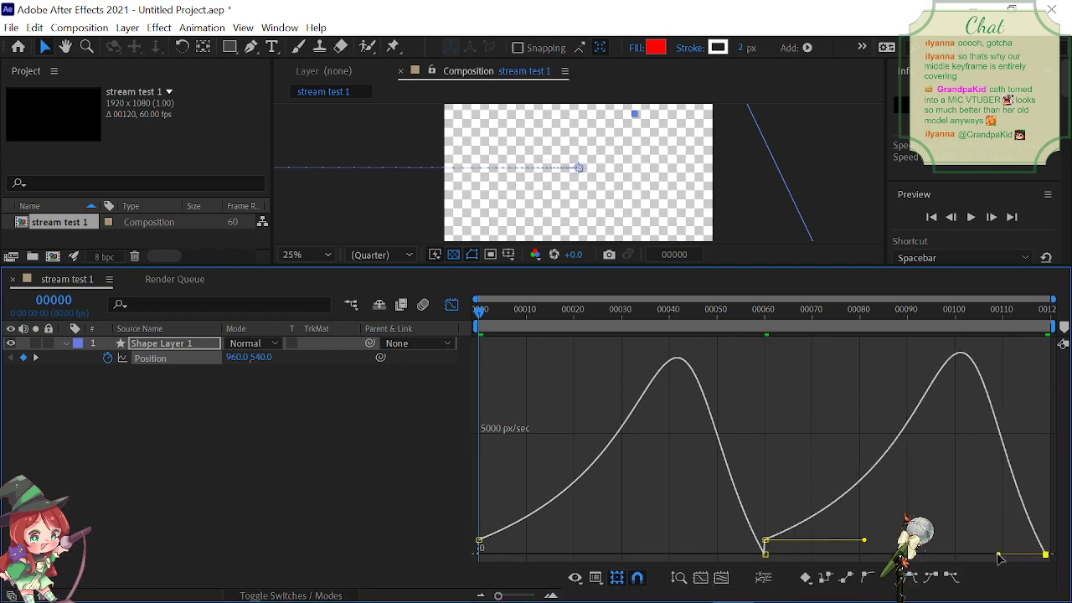
{"action": "mouse_move", "coordinate": [999, 555]}
{"action": "left_mouse_down"}
{"action": "mouse_move", "coordinate": [970, 554]}
{"action": "mouse_move", "coordinate": [981, 555]}
{"action": "left_mouse_up"}
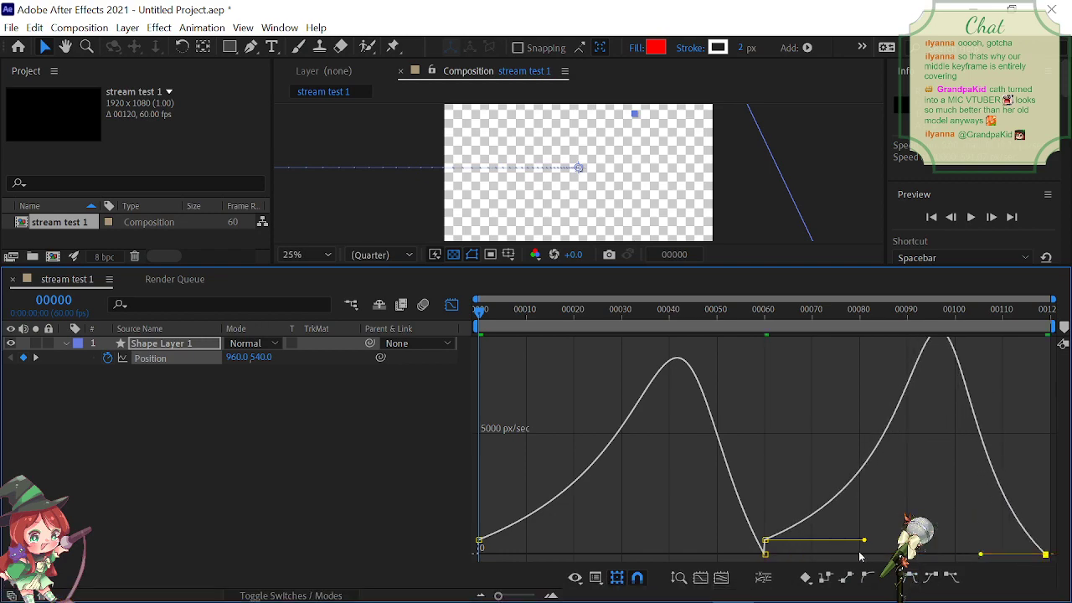
Step: Drop the middle Position keyframe to zero speed at frame 61, and rebalance the outgoing handles: shorter on the middle keyframe, longer on the first
{"action": "left_click_drag", "start_coordinate": [769, 544], "coordinate": [773, 557]}
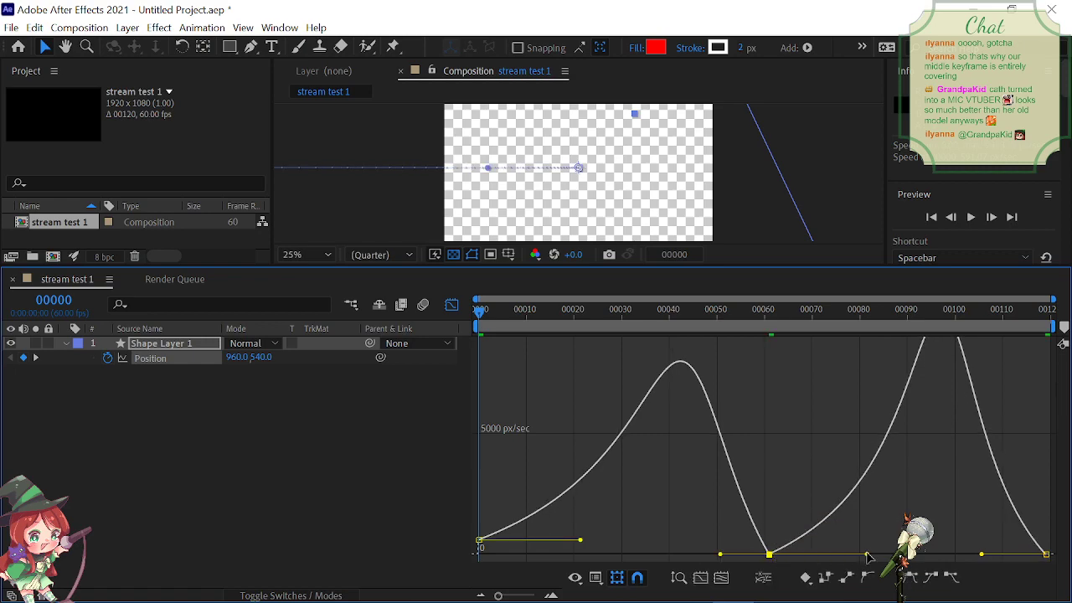
{"action": "left_click_drag", "start_coordinate": [866, 555], "coordinate": [834, 556]}
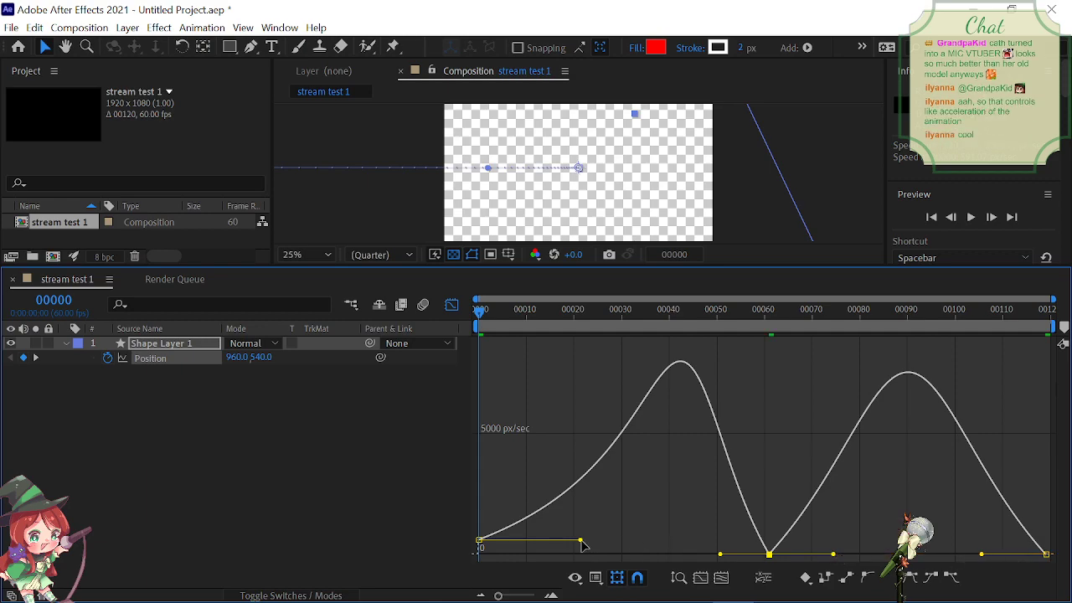
{"action": "mouse_move", "coordinate": [581, 540]}
{"action": "left_mouse_down"}
{"action": "mouse_move", "coordinate": [607, 547]}
{"action": "mouse_move", "coordinate": [597, 543]}
{"action": "left_mouse_up"}
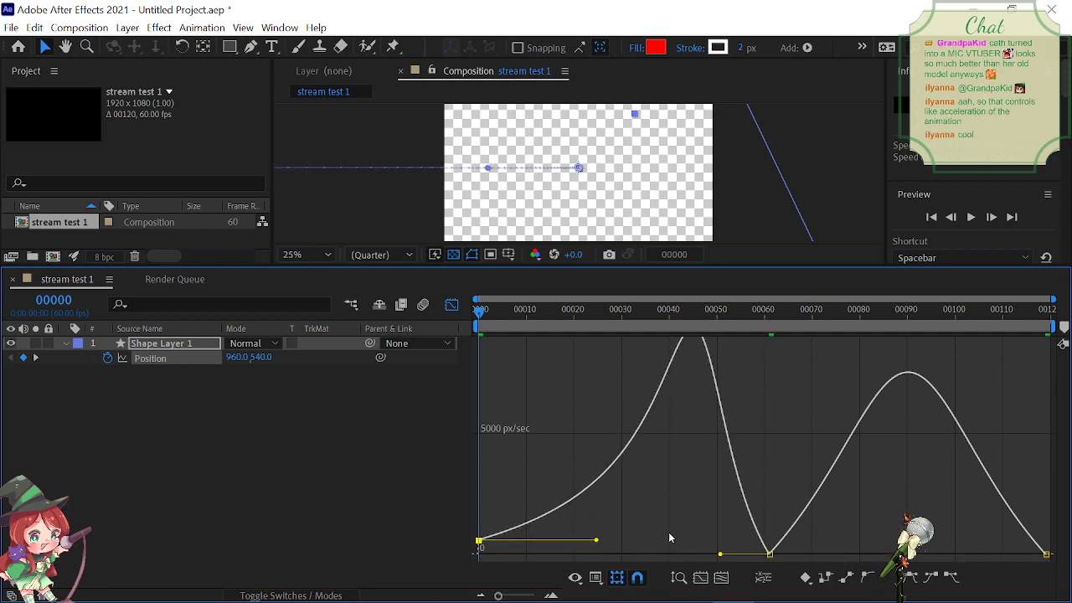
Step: Shift the last Position keyframe to the timeline's end with about 71% incoming influence, and lower the first keyframe's speed to zero
{"action": "mouse_move", "coordinate": [1047, 555]}
{"action": "left_mouse_down"}
{"action": "mouse_move", "coordinate": [1037, 556]}
{"action": "mouse_move", "coordinate": [1051, 554]}
{"action": "left_mouse_up"}
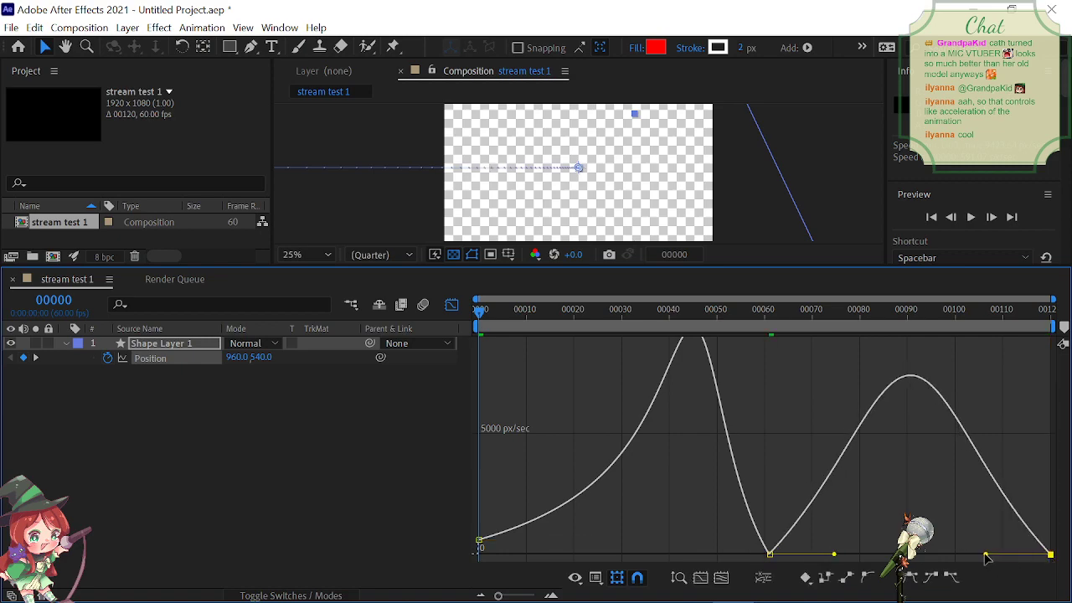
{"action": "left_click_drag", "start_coordinate": [986, 556], "coordinate": [958, 559]}
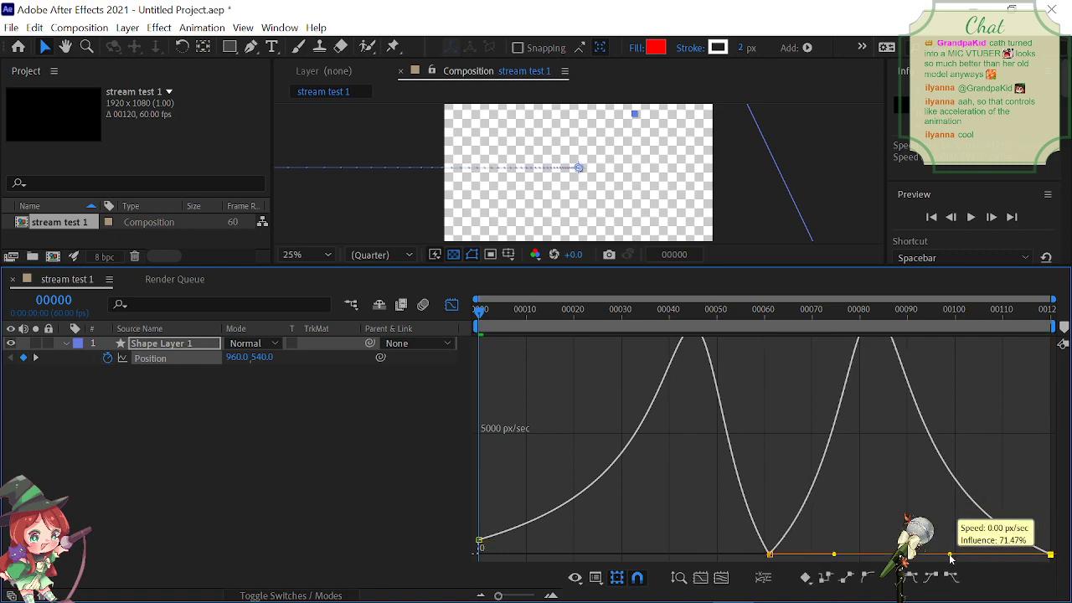
{"action": "left_click_drag", "start_coordinate": [951, 558], "coordinate": [949, 554]}
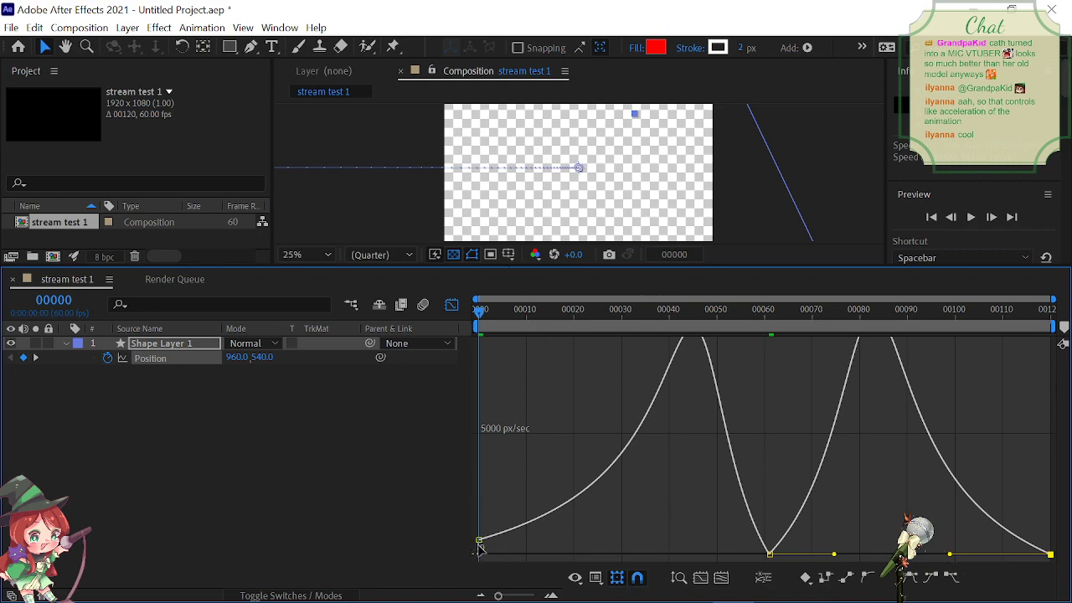
{"action": "left_click_drag", "start_coordinate": [480, 545], "coordinate": [479, 554]}
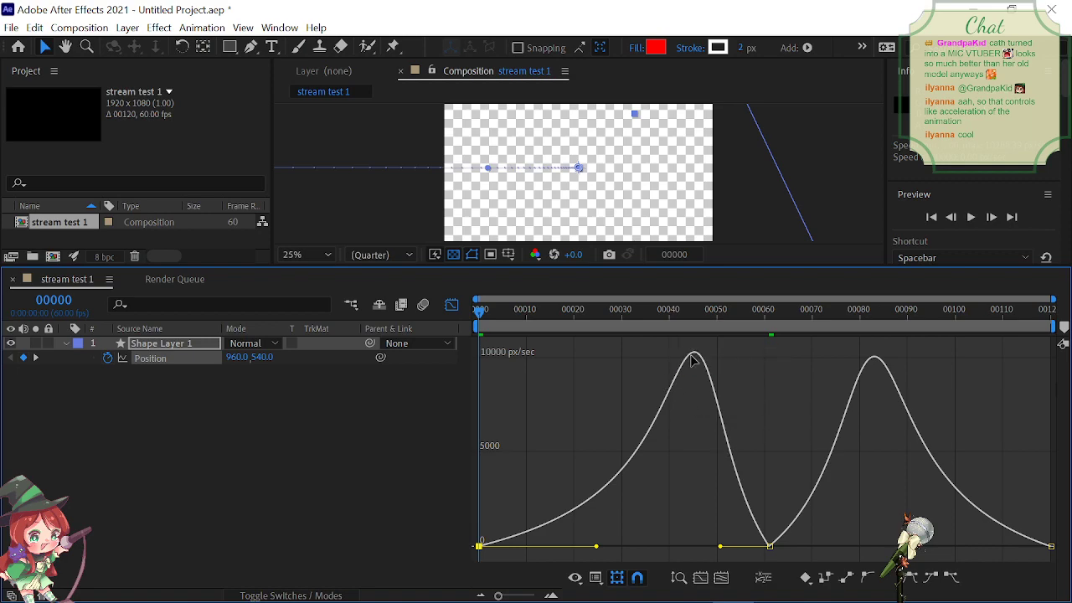
Step: Play back the adjusted wipe, return the timeline to layer bars, and place the playhead at frame 61
{"action": "key", "text": "space"}
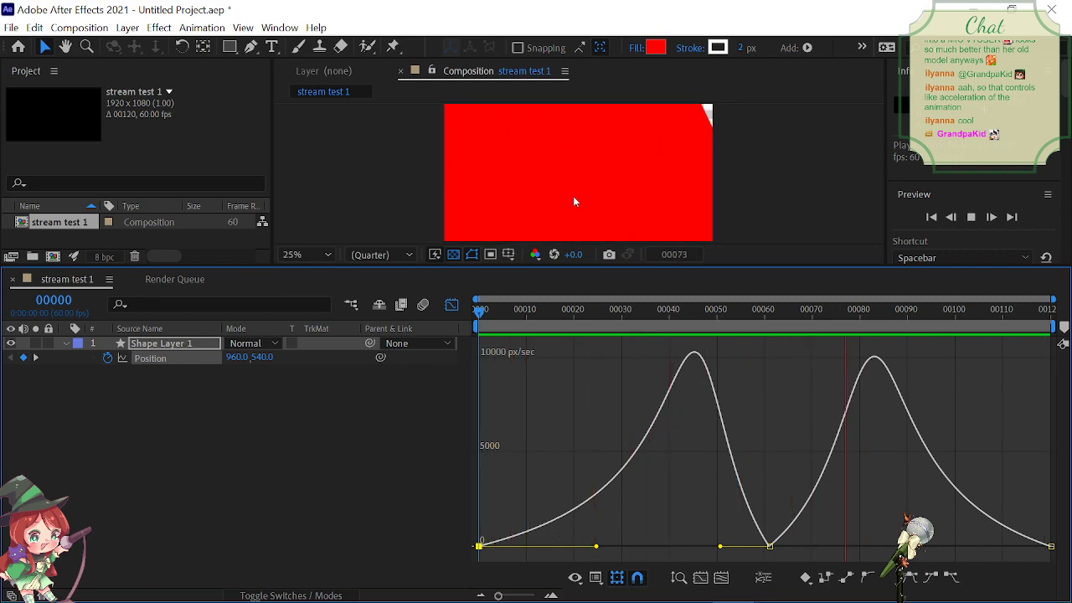
{"action": "left_click", "coordinate": [454, 305]}
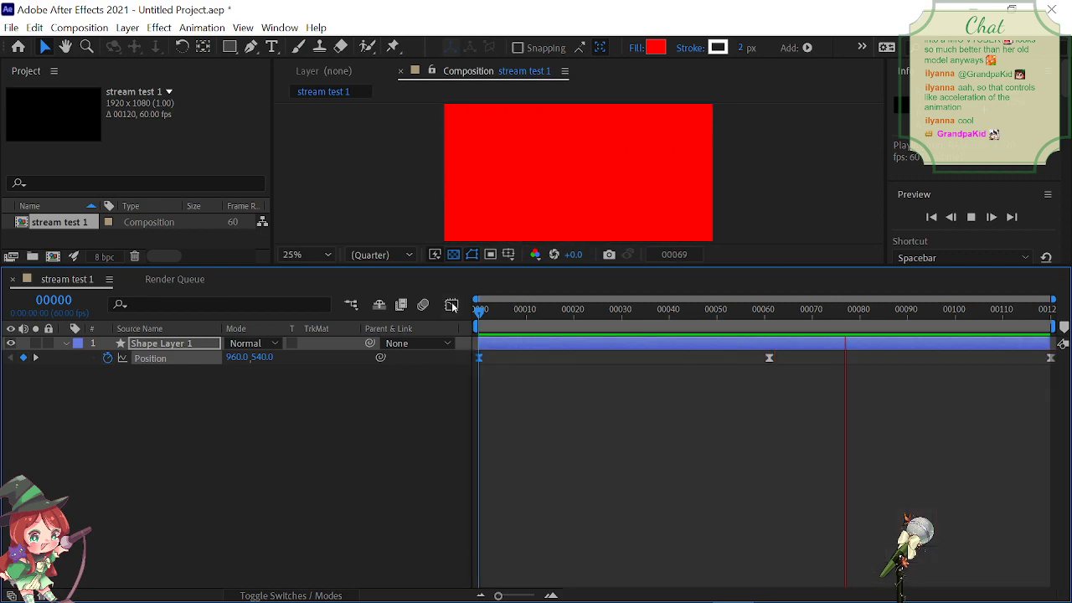
{"action": "key", "text": "space"}
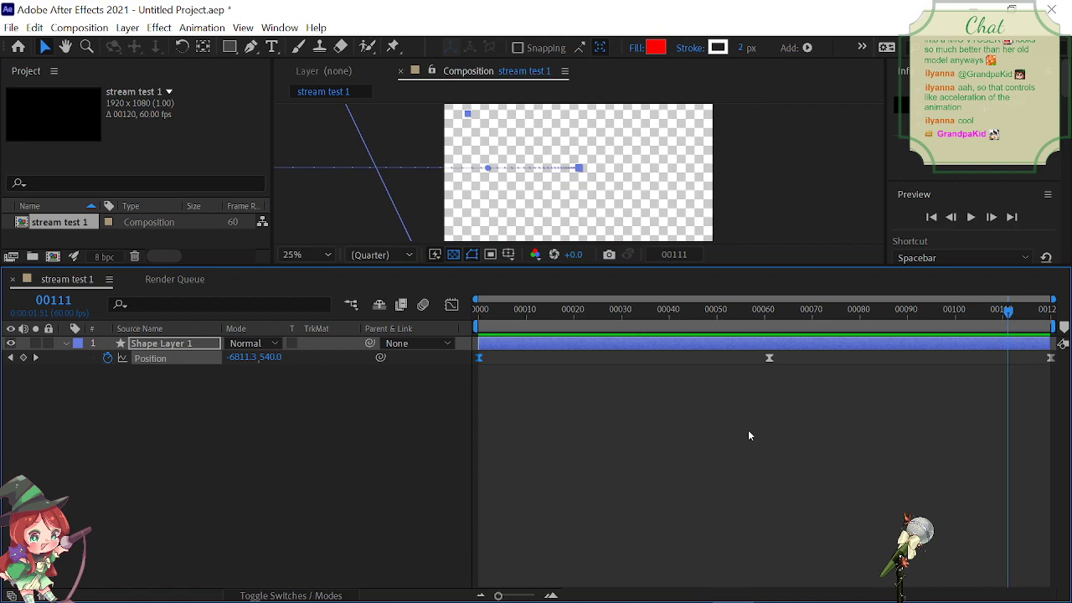
{"action": "left_click_drag", "start_coordinate": [769, 311], "coordinate": [771, 320]}
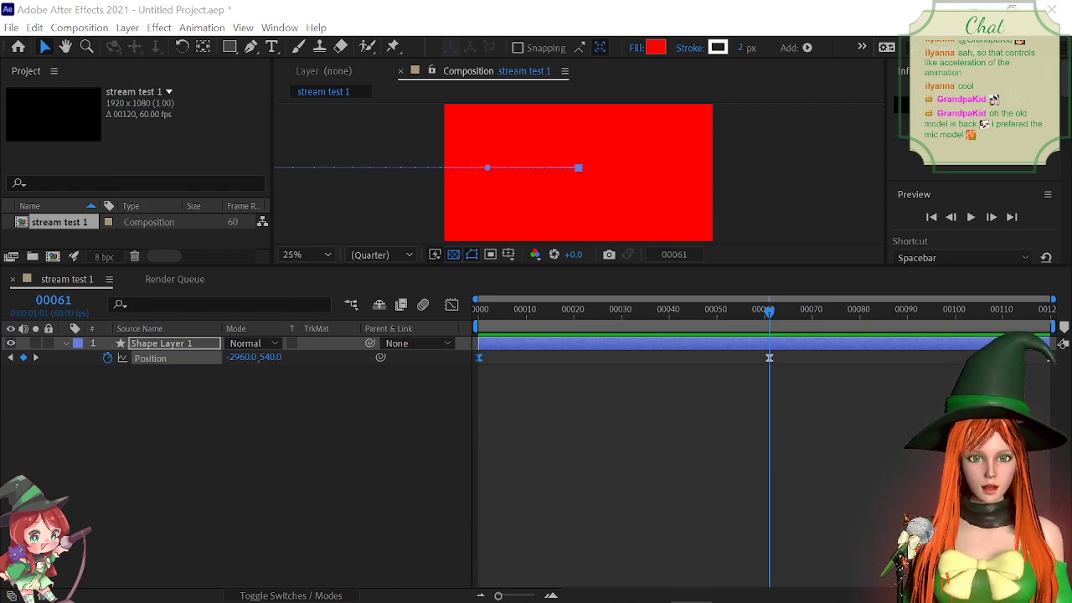
Step: Switch to Photoshop, choose the dark purple 4a2a43 as the foreground color, and return to After Effects
{"action": "key", "text": "alt+Tab"}
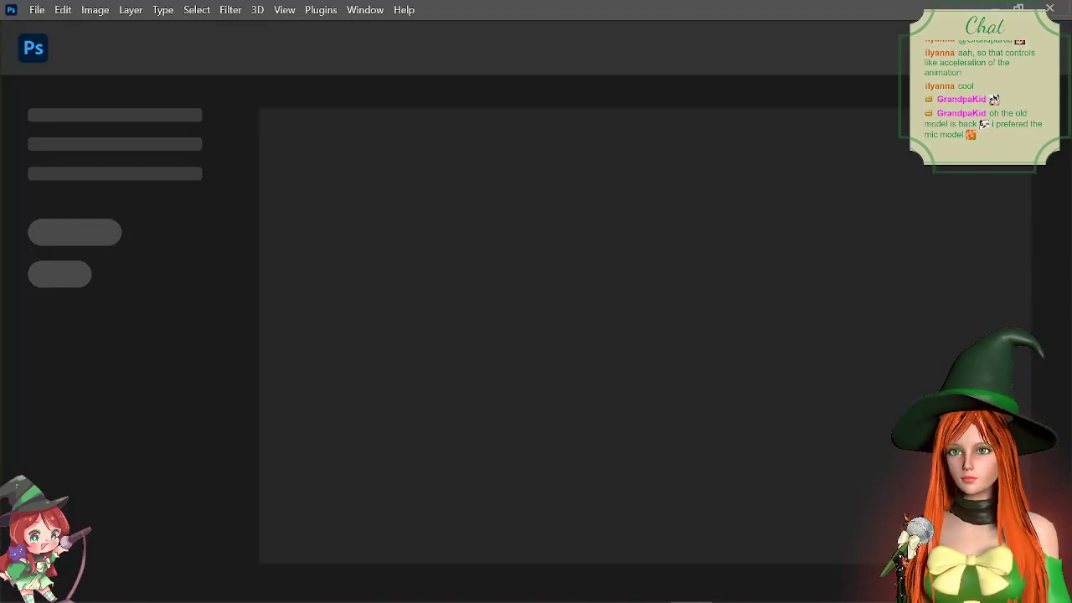
{"action": "key", "text": "alt+Tab"}
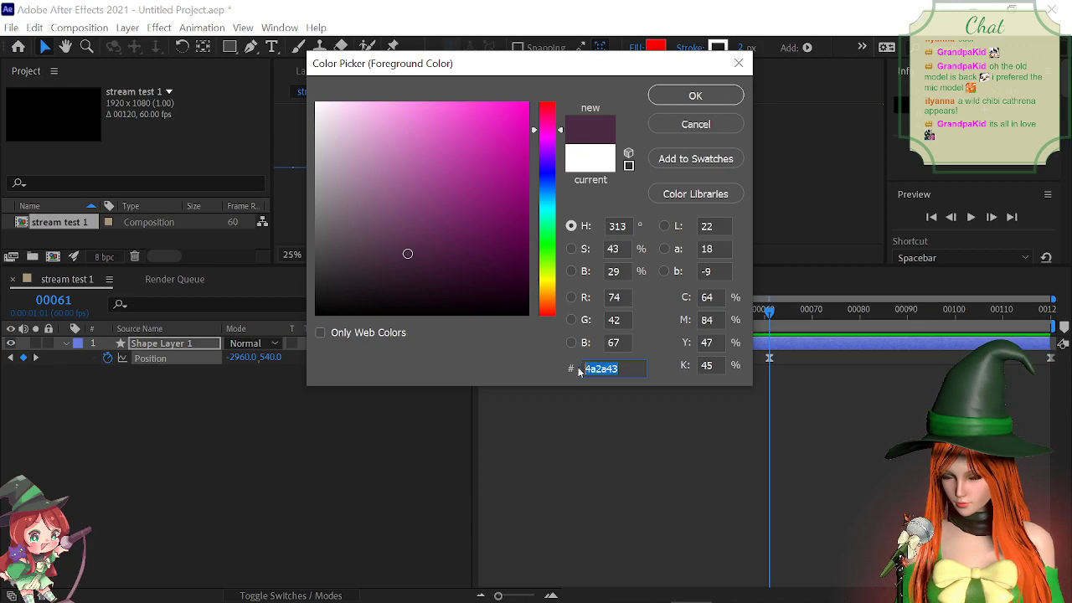
{"action": "left_click", "coordinate": [724, 101]}
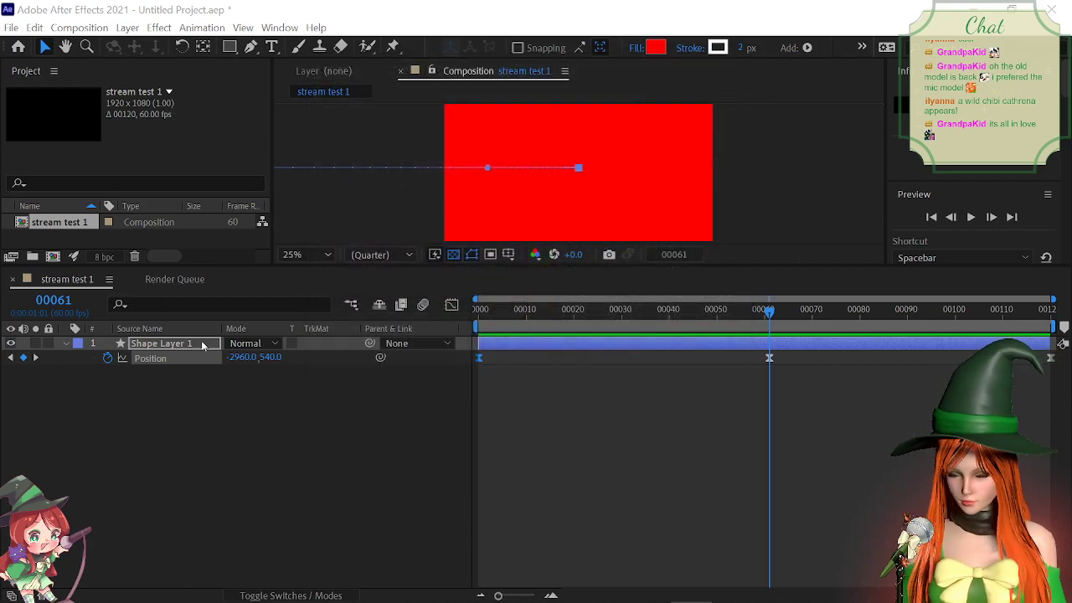
Step: Change the Fill 1 color of Shape Layer 1's Rectangle 1 to dark purple 4a2a43, and collapse the layer's properties
{"action": "left_click", "coordinate": [67, 343]}
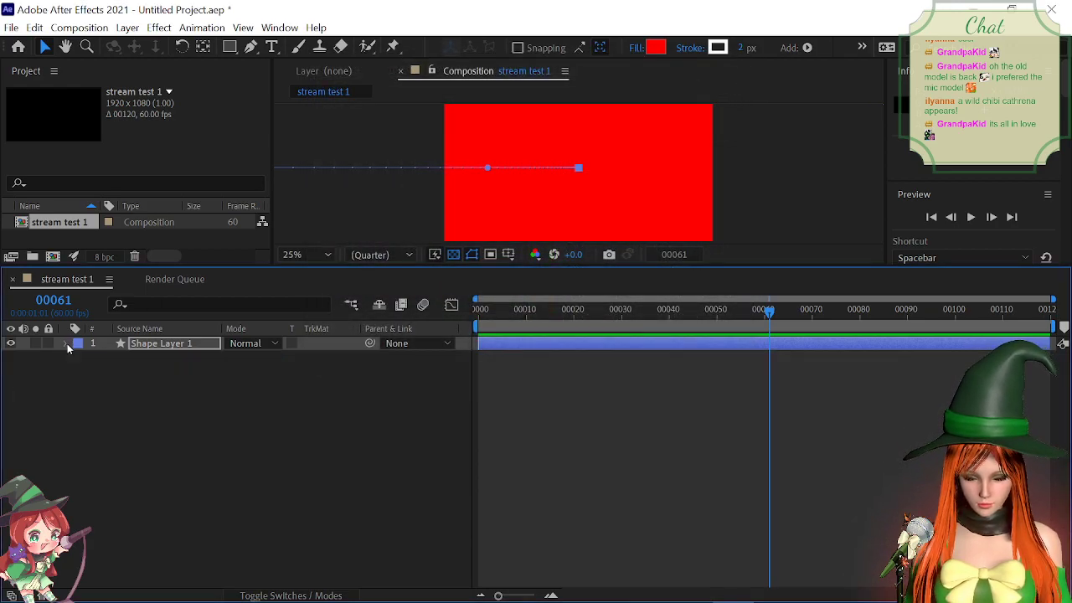
{"action": "left_click", "coordinate": [68, 344]}
{"action": "left_click", "coordinate": [82, 359]}
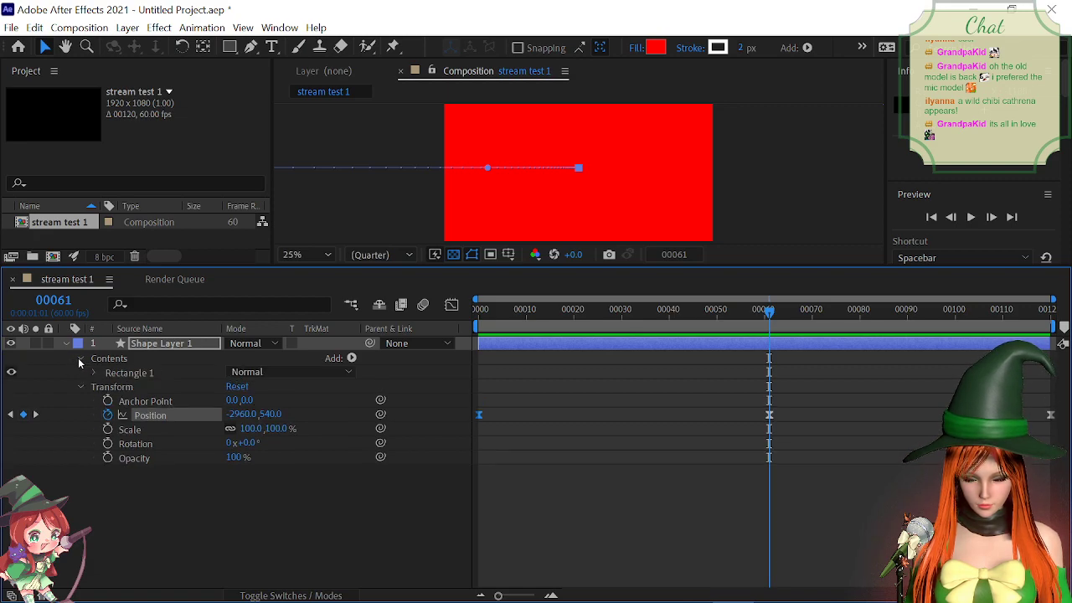
{"action": "left_click", "coordinate": [95, 372]}
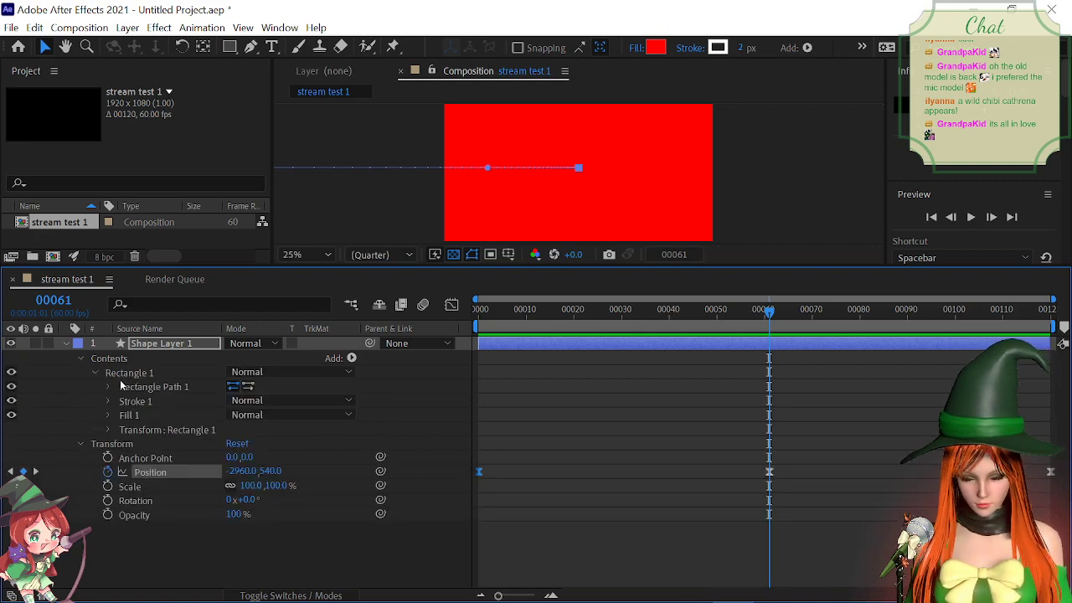
{"action": "left_click", "coordinate": [108, 416]}
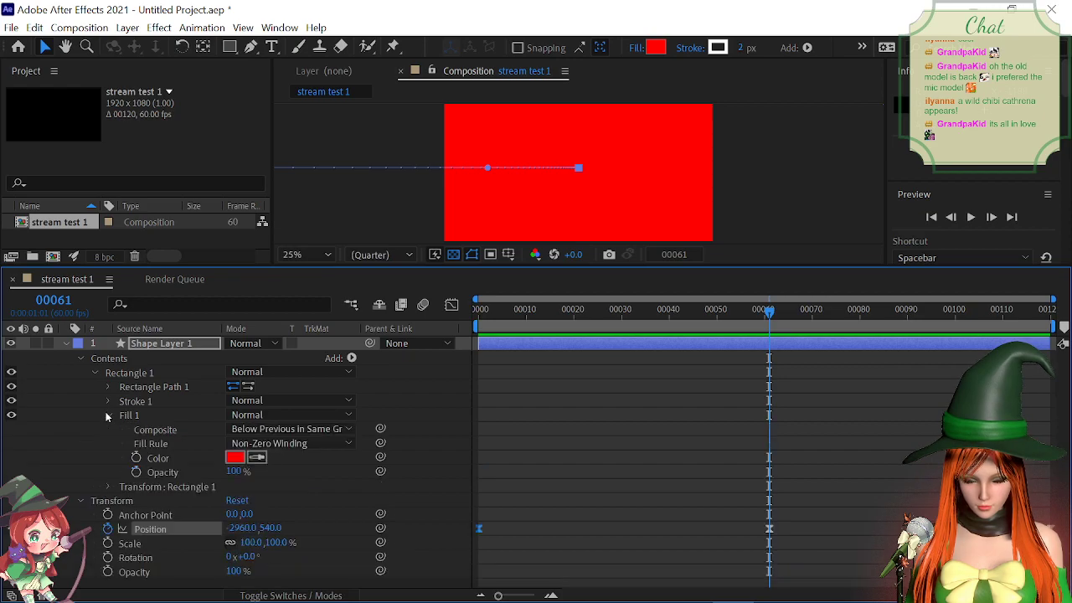
{"action": "left_click", "coordinate": [236, 459]}
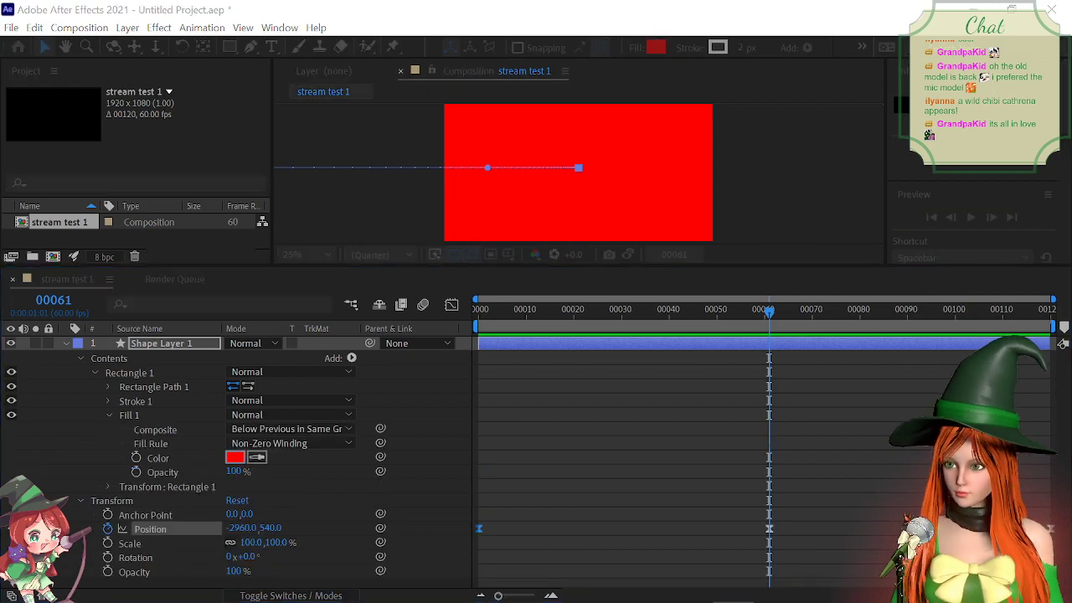
{"action": "key", "text": "Return"}
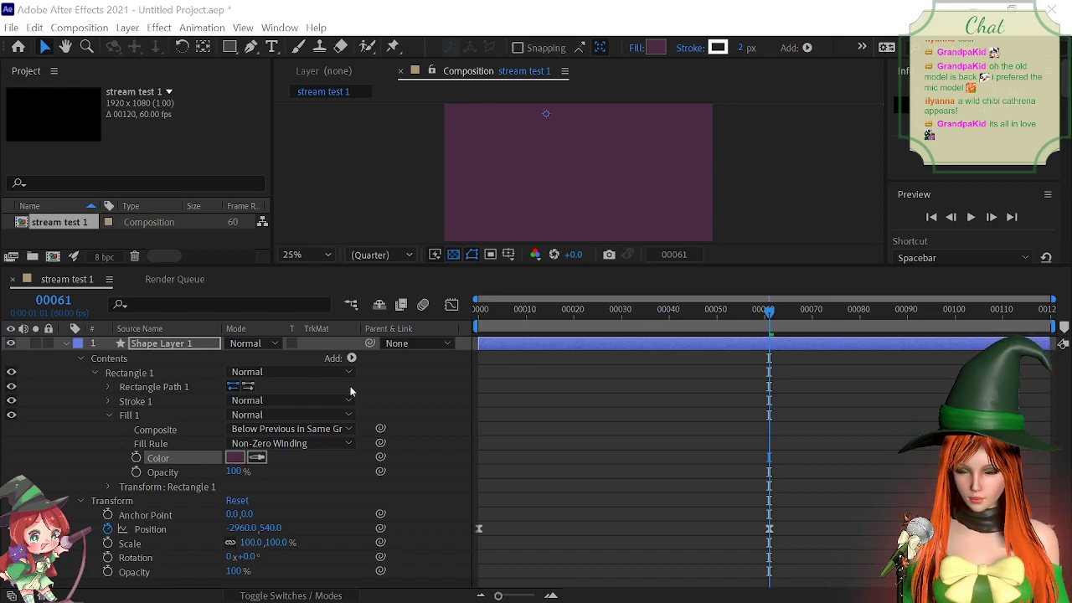
{"action": "left_click", "coordinate": [67, 344]}
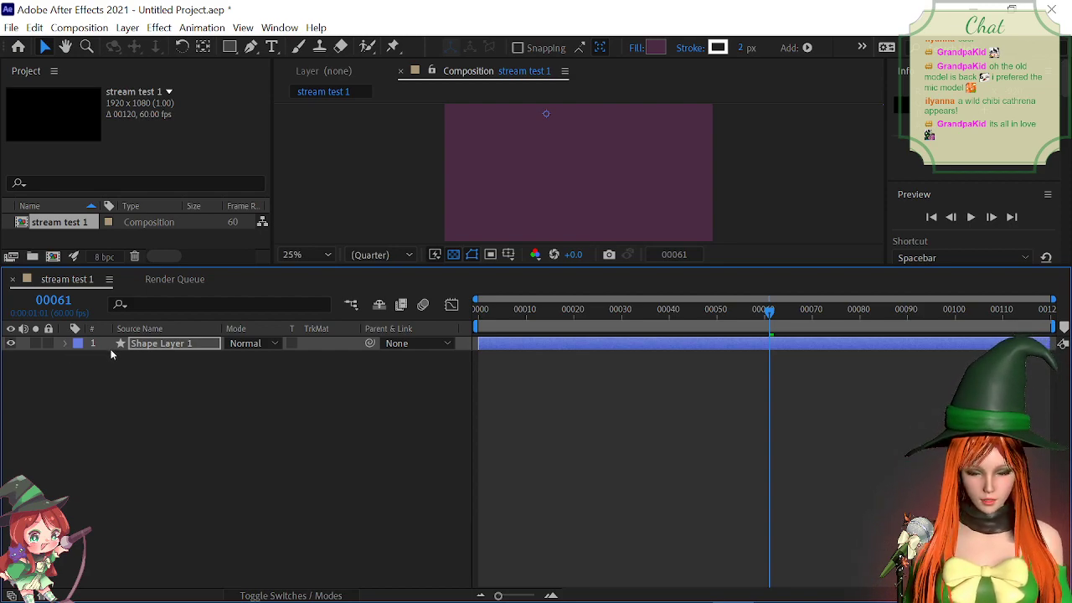
Step: Duplicate Shape Layer 1 by copying and pasting it, and enlarge the composition viewer area
{"action": "key", "text": "ctrl+shift+a"}
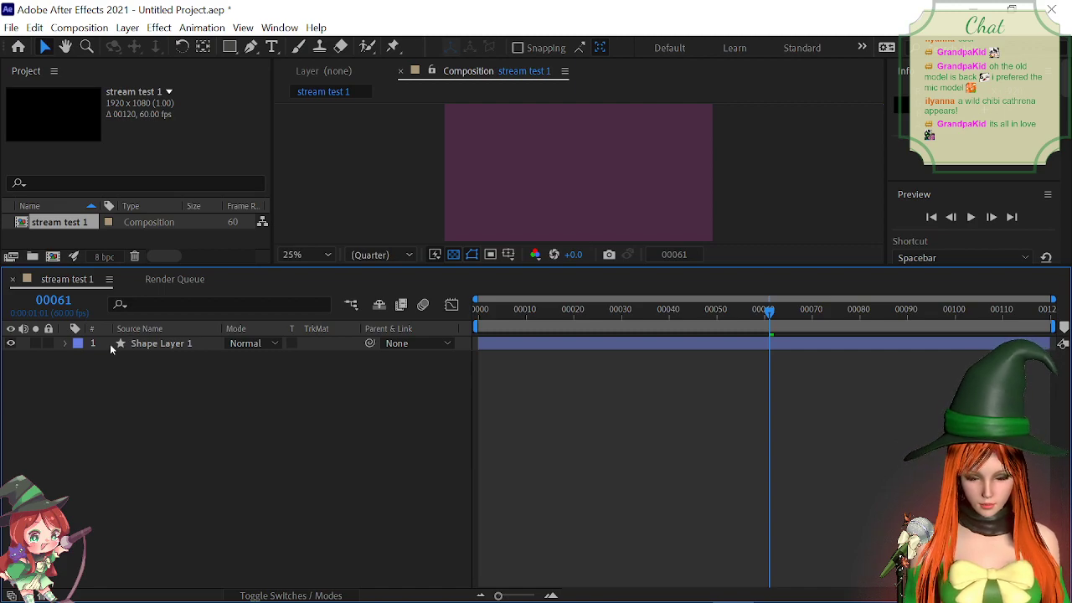
{"action": "right_click", "coordinate": [159, 349]}
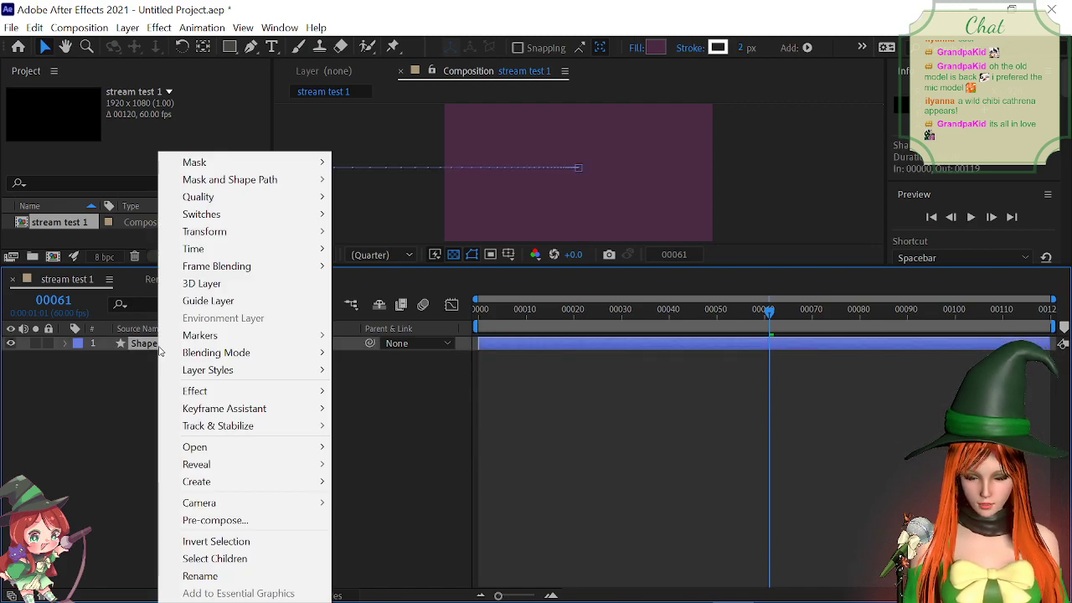
{"action": "left_click", "coordinate": [414, 462]}
{"action": "left_click", "coordinate": [189, 342]}
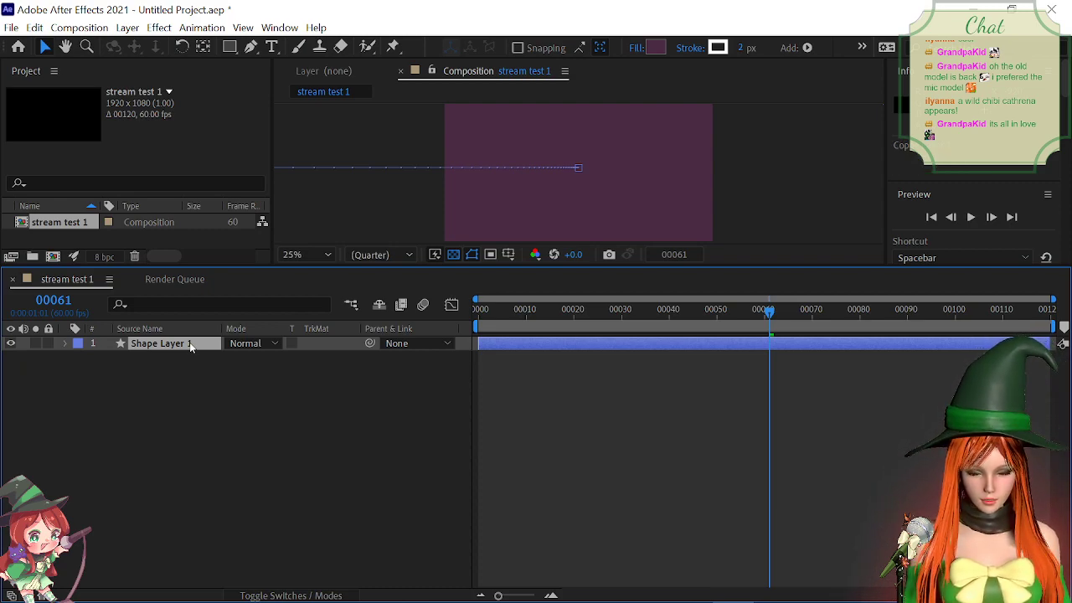
{"action": "key", "text": "ctrl+v"}
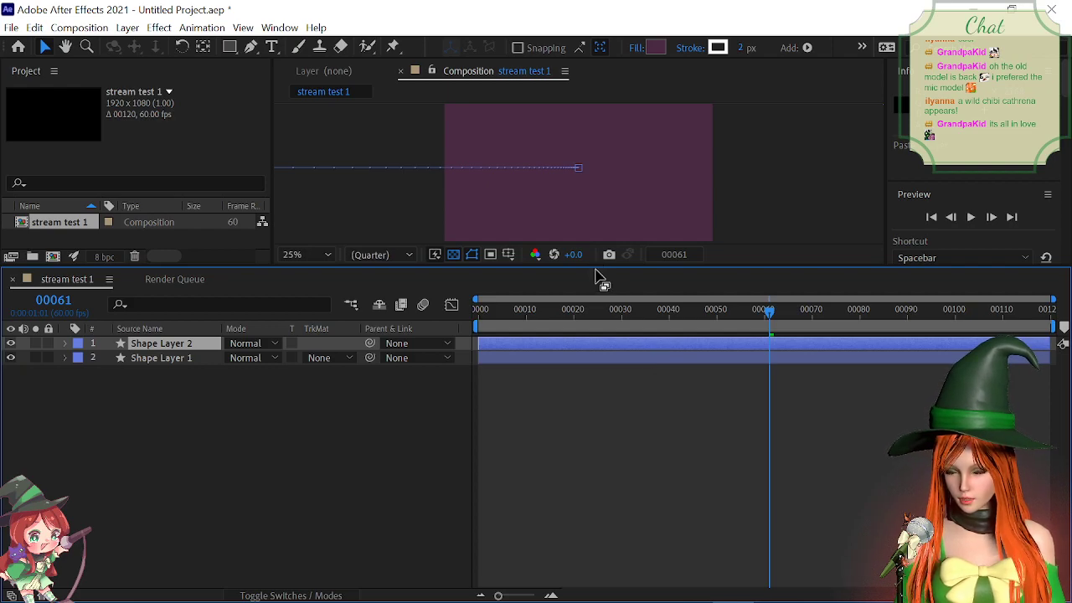
{"action": "left_click_drag", "start_coordinate": [594, 266], "coordinate": [594, 429]}
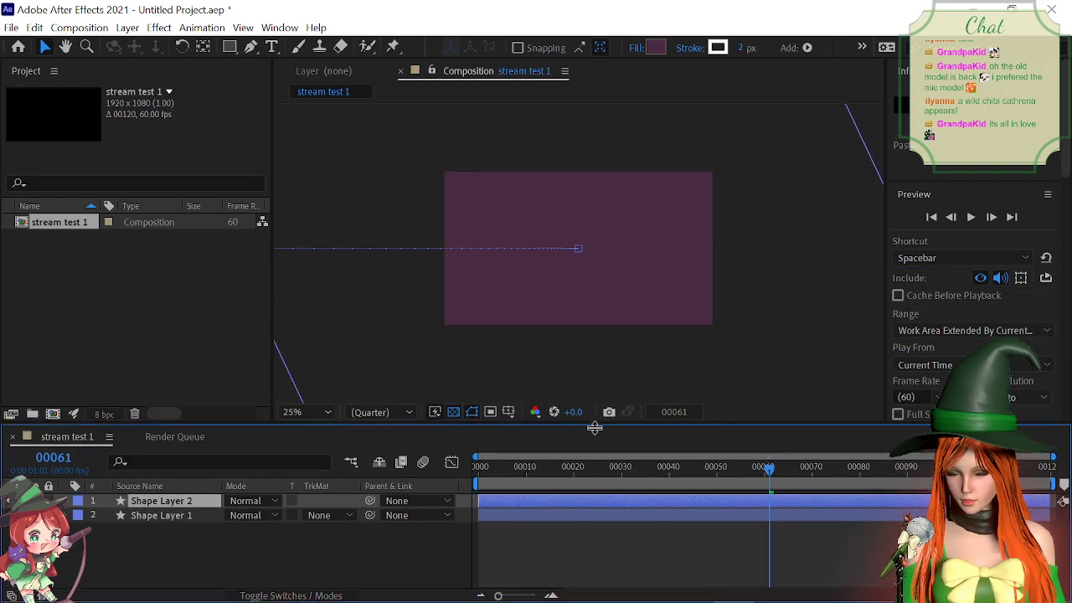
{"action": "key", "text": "comma"}
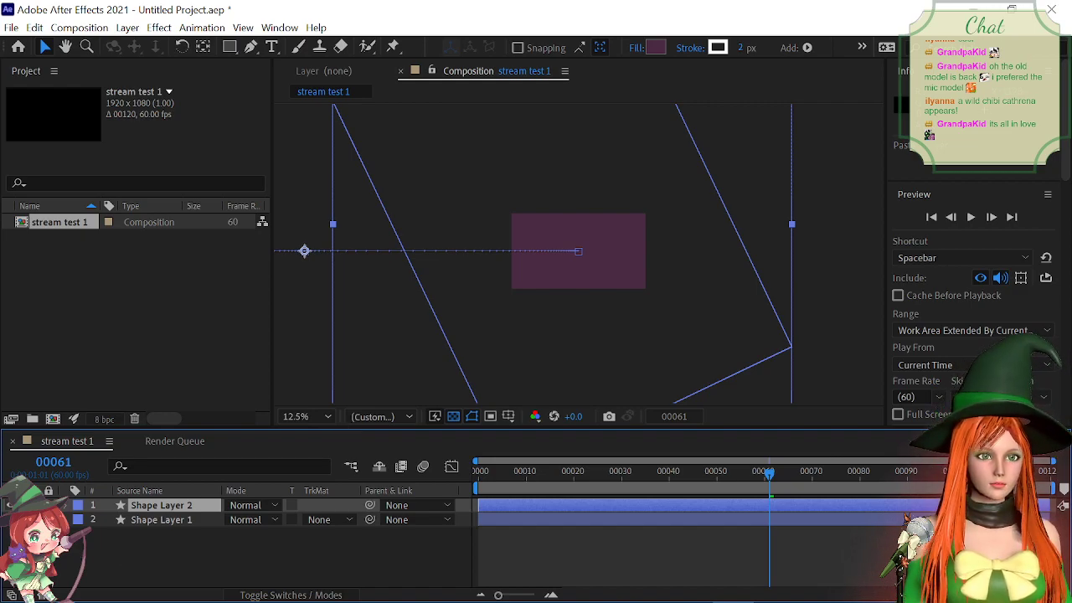
Step: Select Shape Layer 2, and set Photoshop's foreground color to light purple a37ec5
{"action": "left_click", "coordinate": [164, 506]}
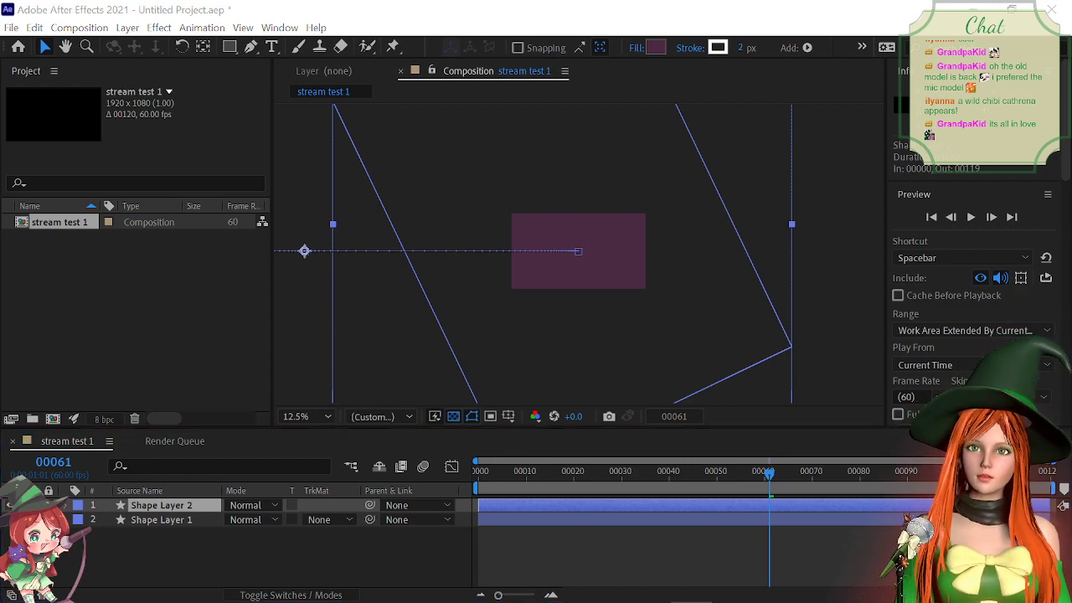
{"action": "left_click", "coordinate": [656, 47]}
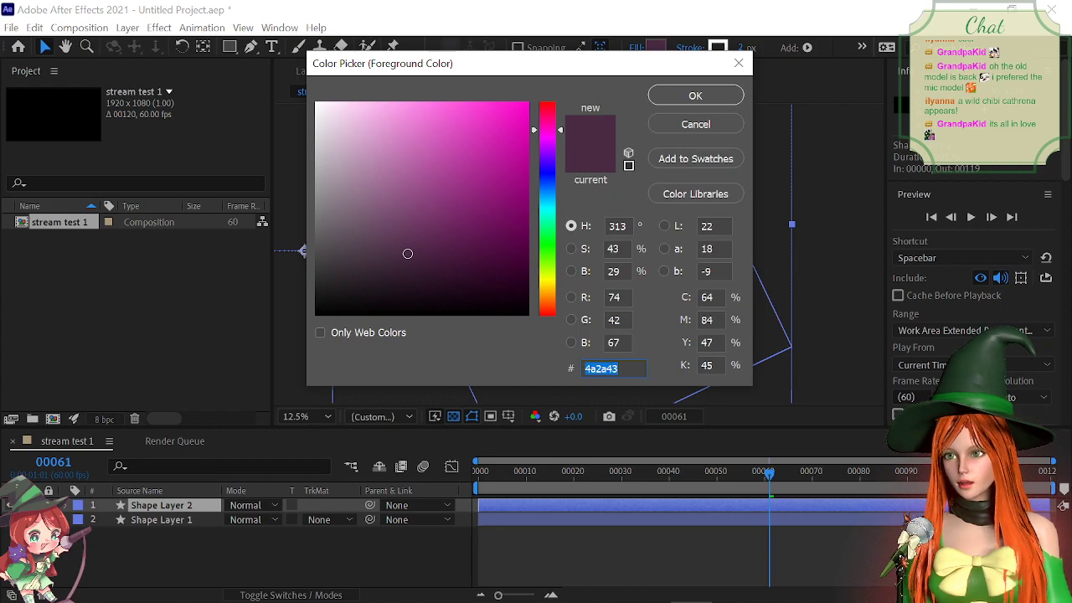
{"action": "type", "text": "a37ec5"}
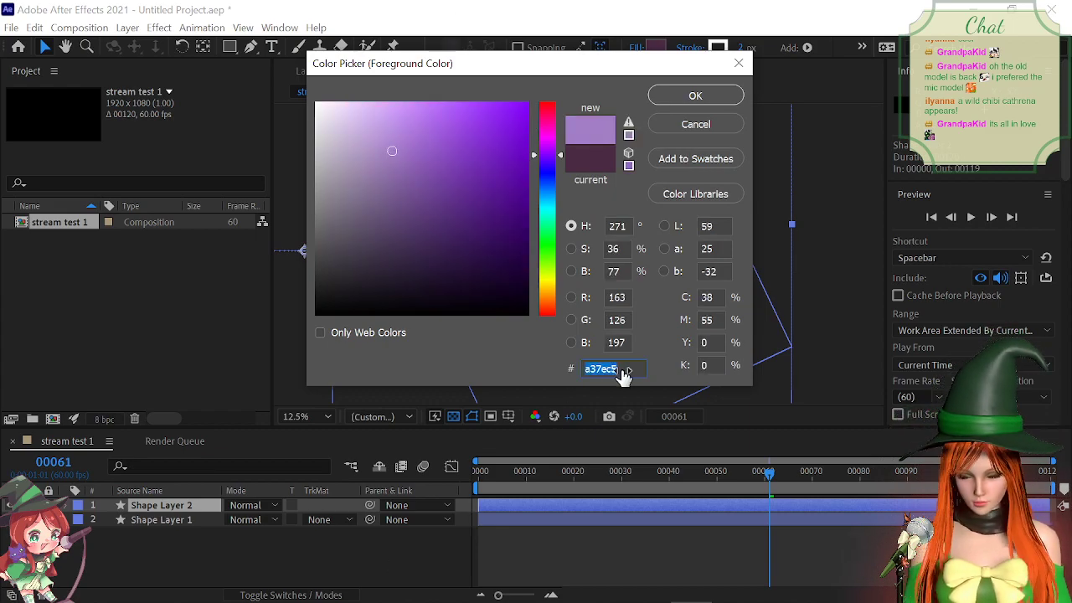
{"action": "left_click", "coordinate": [692, 95]}
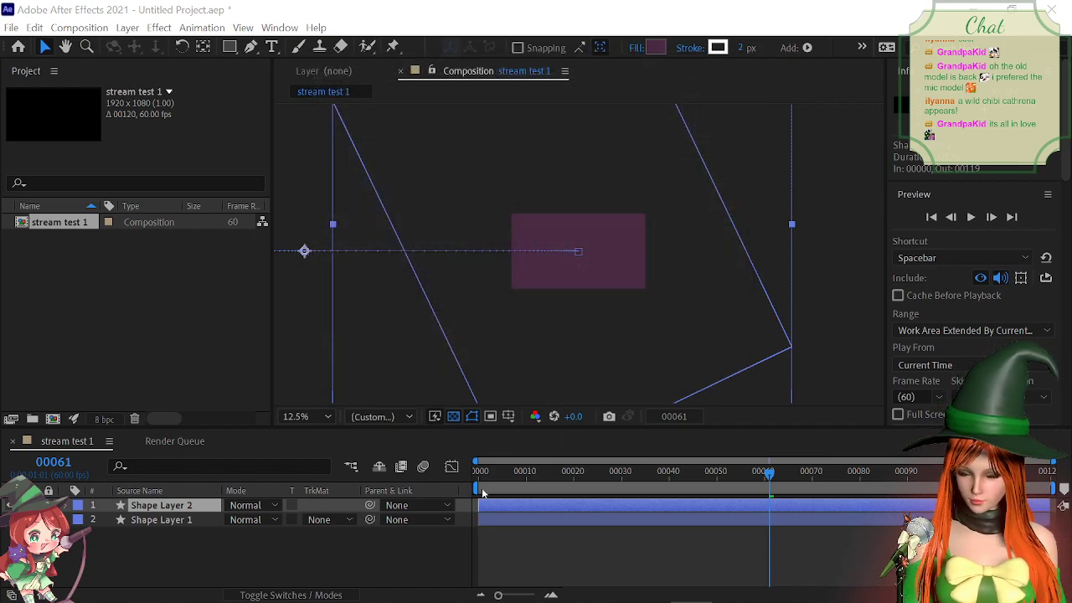
Step: Change the Fill 1 color of Shape Layer 2's Rectangle 1 to light purple a37ec5, and collapse its shape contents
{"action": "left_click", "coordinate": [71, 506]}
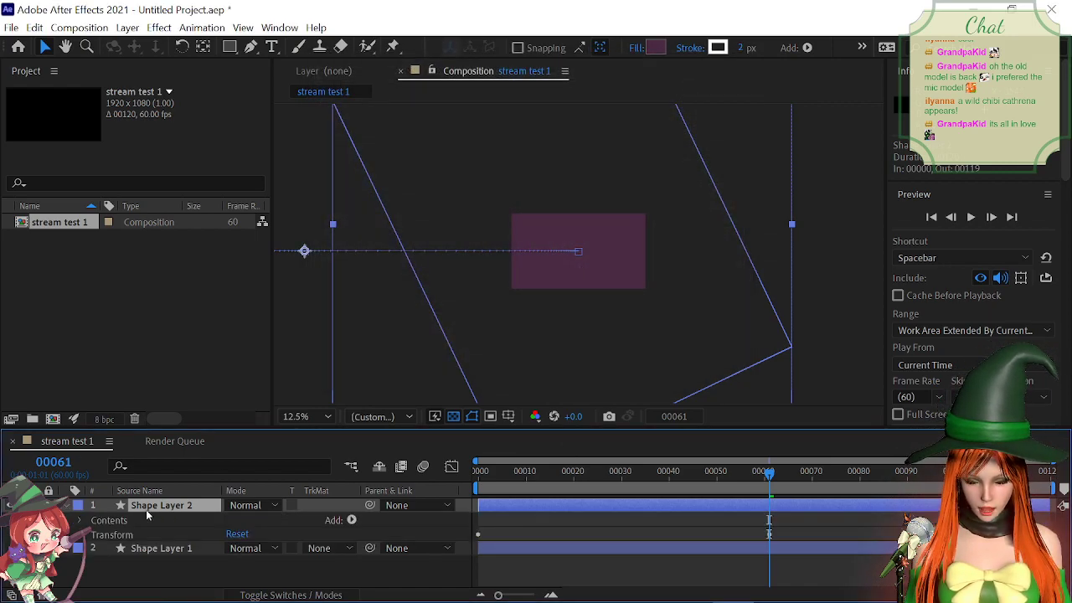
{"action": "left_click", "coordinate": [81, 520]}
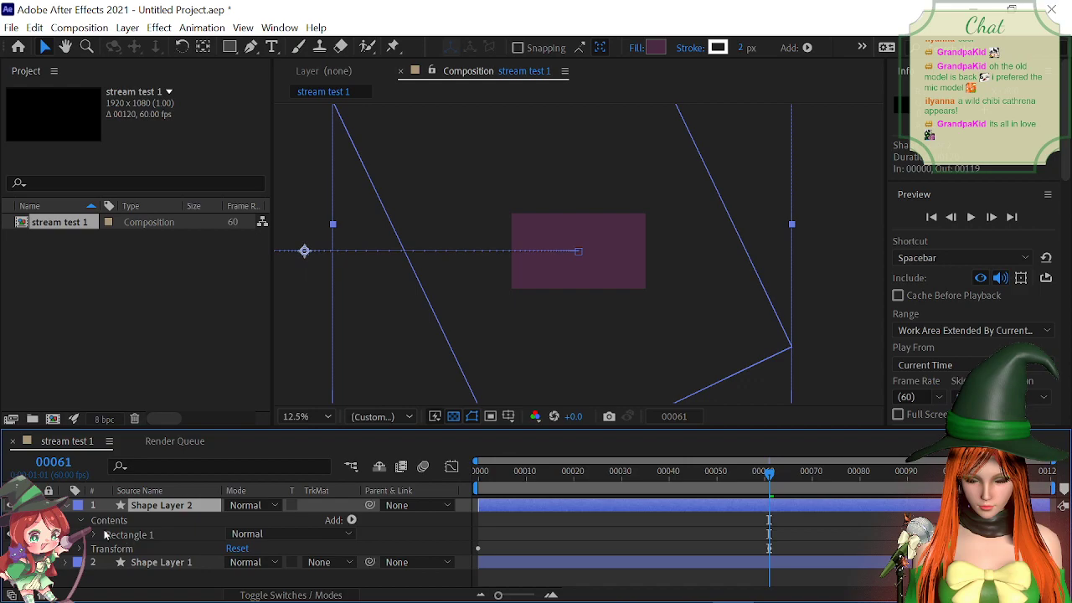
{"action": "left_click", "coordinate": [96, 532]}
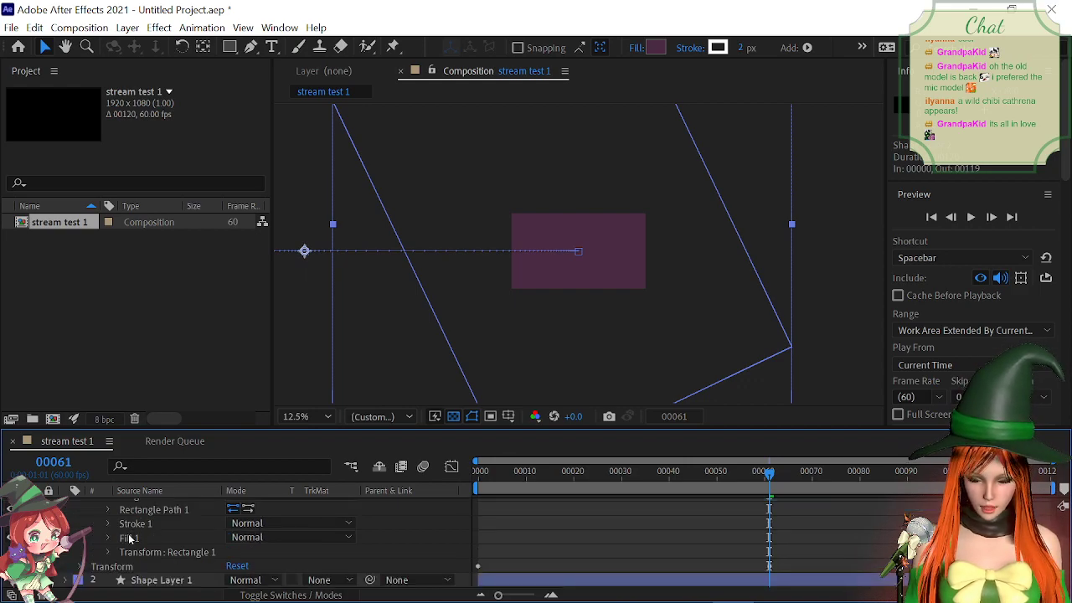
{"action": "left_click", "coordinate": [107, 538]}
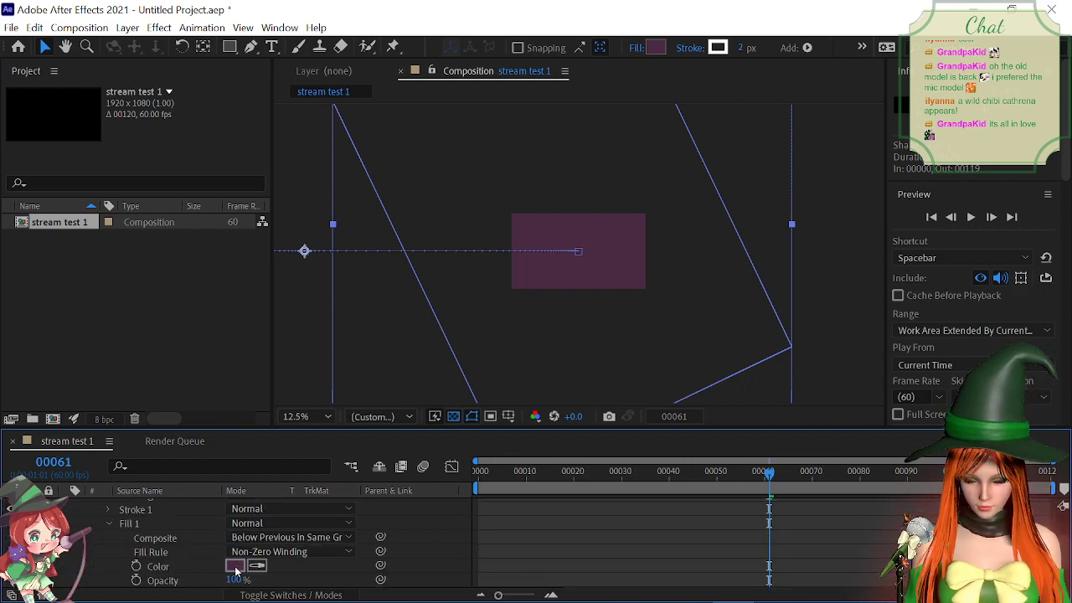
{"action": "left_click", "coordinate": [234, 567]}
{"action": "key", "text": "Return"}
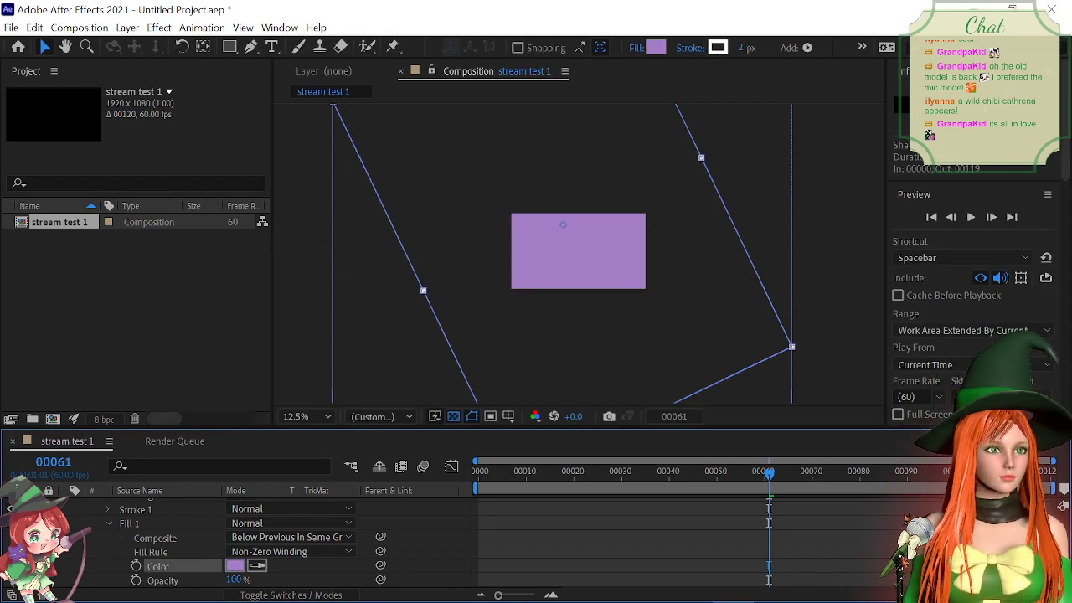
{"action": "left_click", "coordinate": [109, 524]}
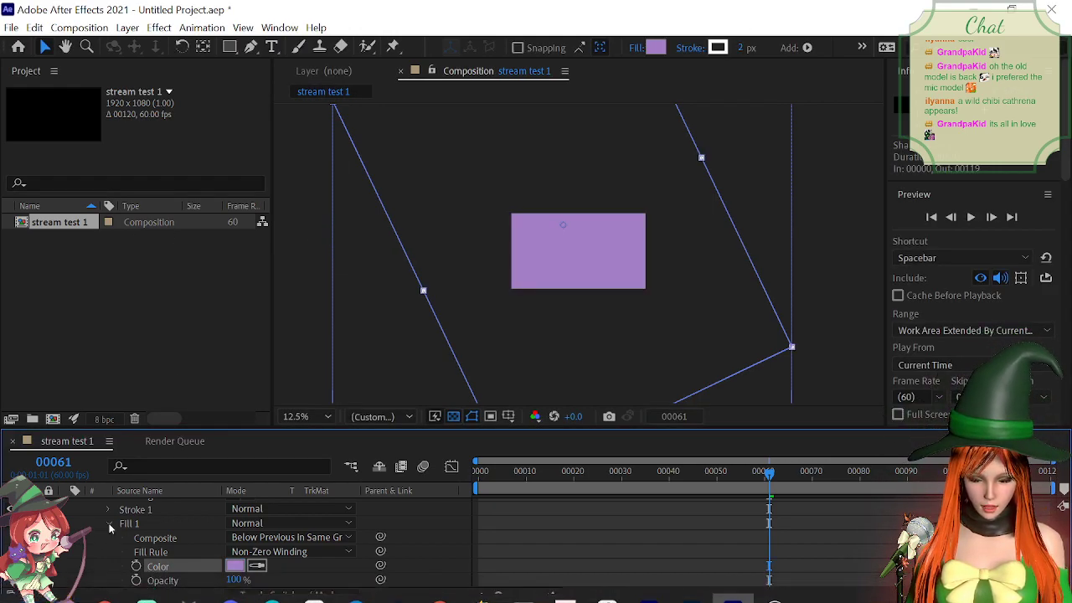
{"action": "scroll", "coordinate": [101, 521], "scroll_direction": "up", "scroll_amount": 2}
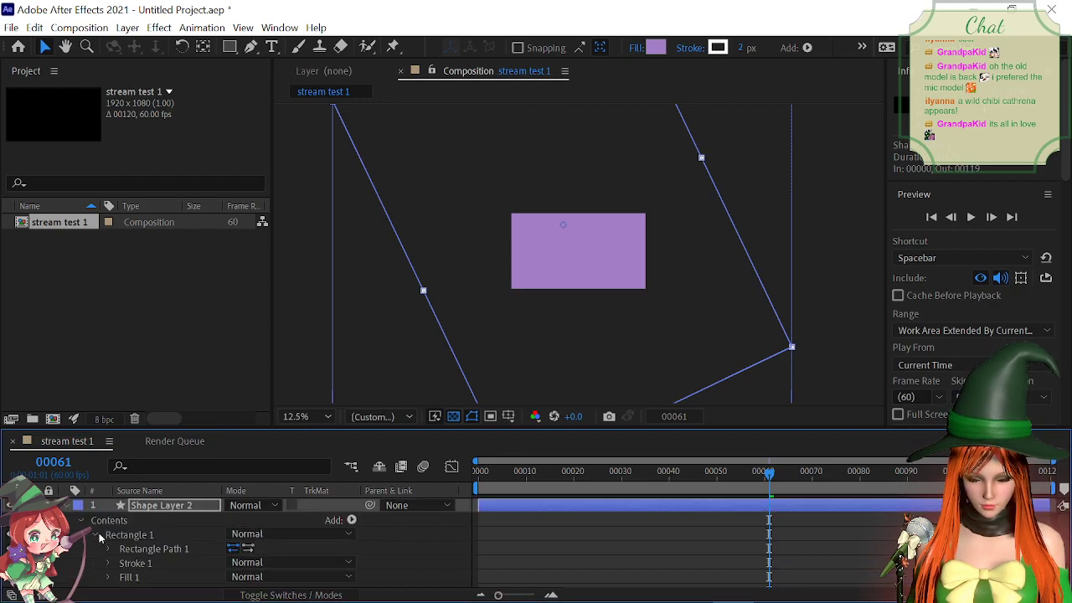
{"action": "left_click", "coordinate": [99, 533]}
{"action": "left_click", "coordinate": [99, 533]}
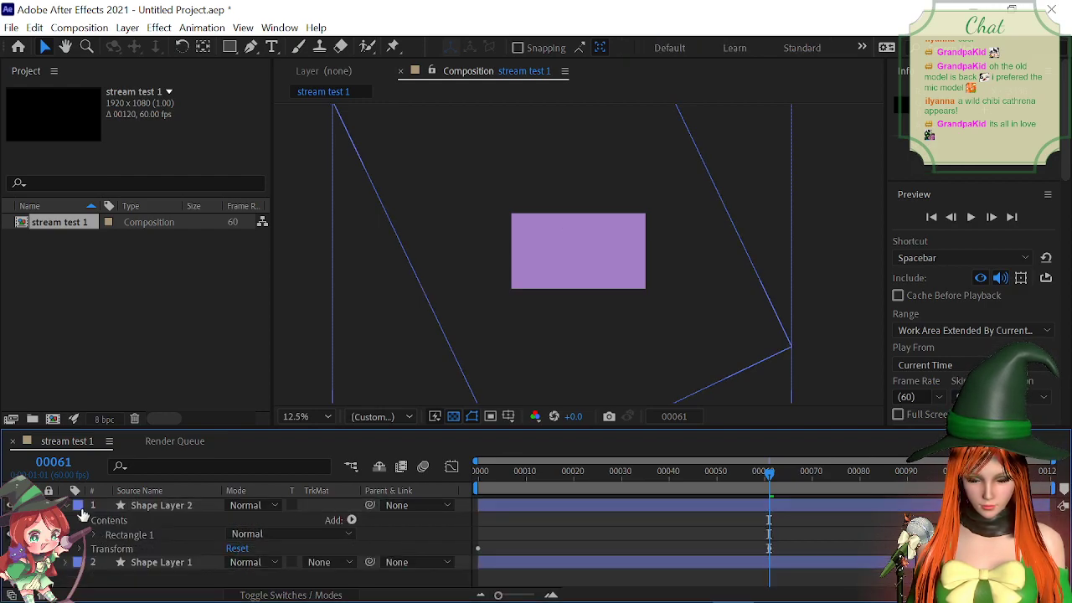
{"action": "left_click", "coordinate": [81, 520]}
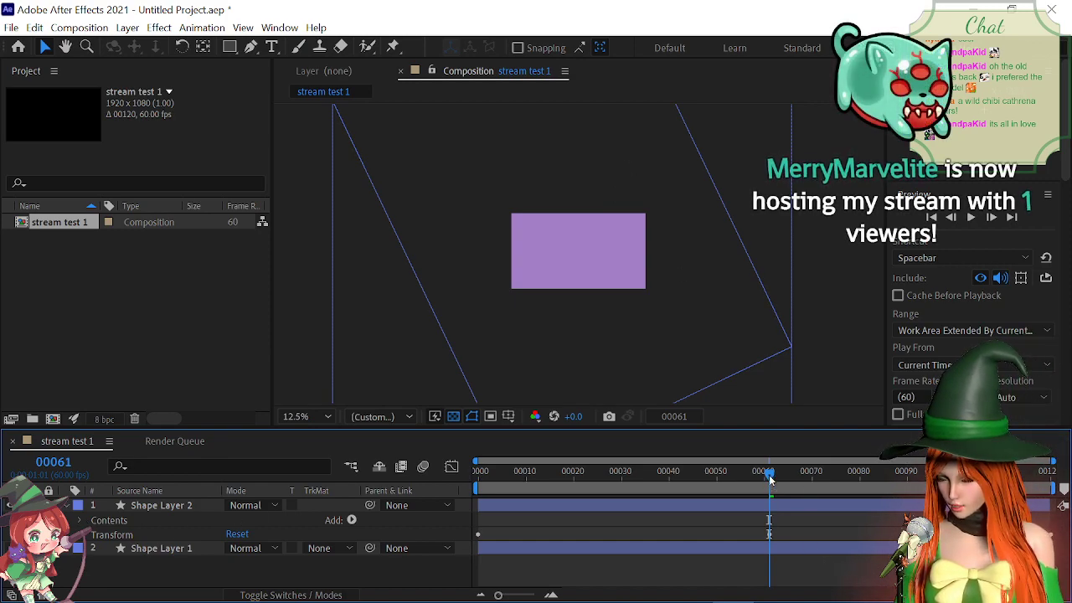
Step: At frame 0, shift Shape Layer 2 about 192 px horizontally to the left so it leads Shape Layer 1
{"action": "left_click_drag", "start_coordinate": [764, 476], "coordinate": [438, 481]}
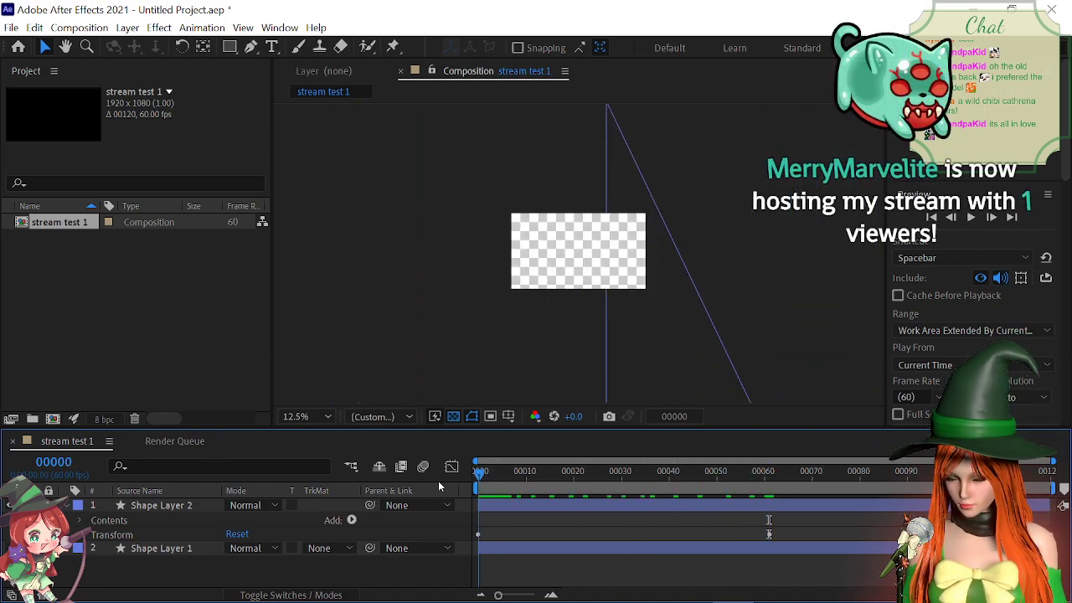
{"action": "key", "text": "comma"}
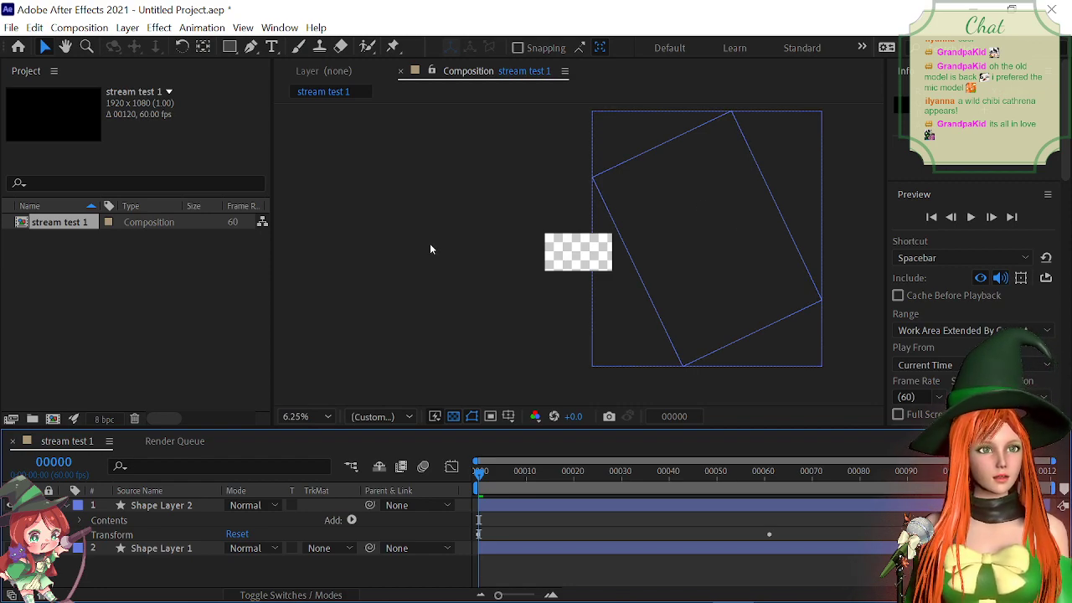
{"action": "left_click_drag", "start_coordinate": [702, 240], "coordinate": [693, 238]}
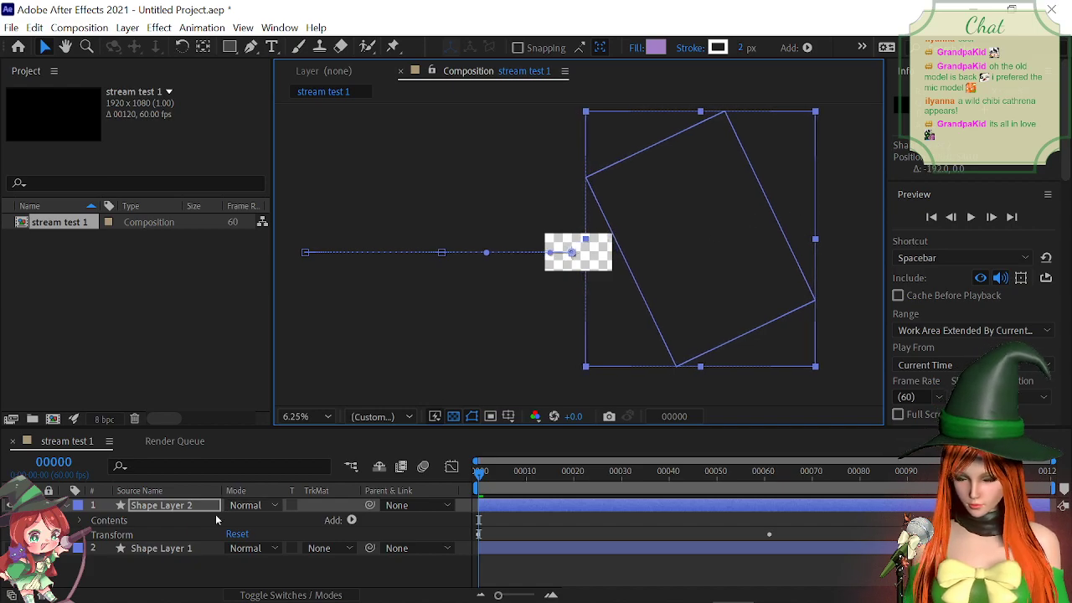
{"action": "left_click", "coordinate": [159, 548]}
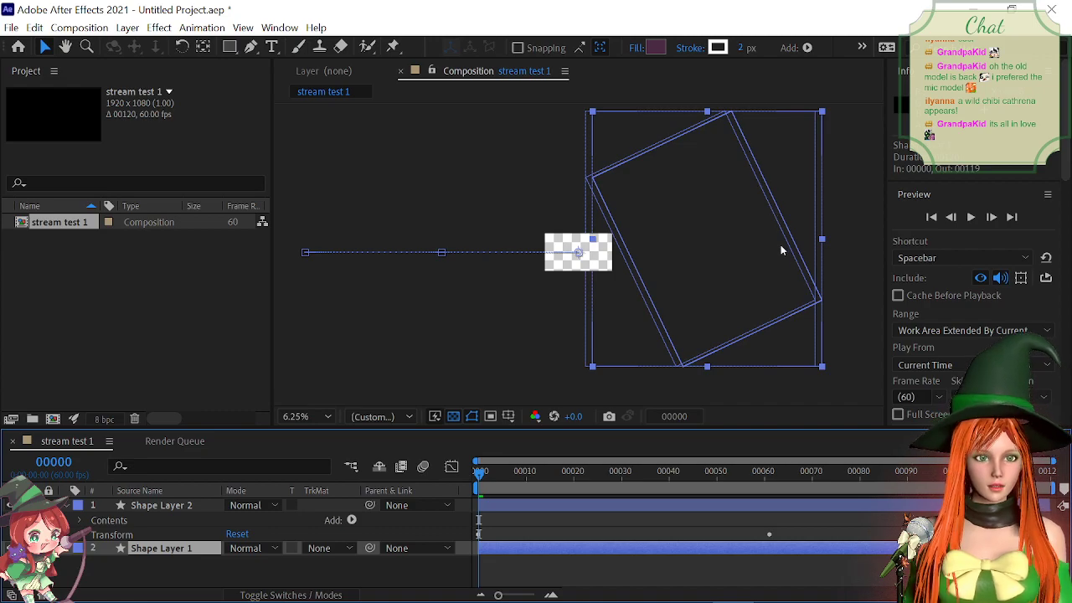
{"action": "left_click", "coordinate": [164, 506]}
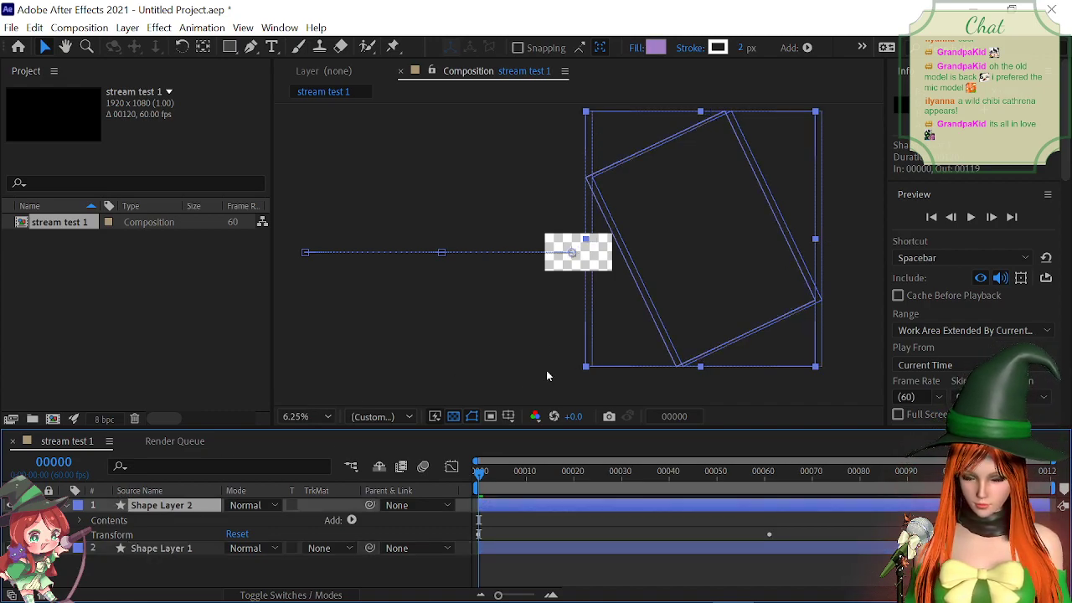
Step: Move Shape Layer 1 above Shape Layer 2 in the layer stack, and preview the two-color wipe
{"action": "left_click_drag", "start_coordinate": [539, 476], "coordinate": [774, 502]}
{"action": "left_click_drag", "start_coordinate": [163, 548], "coordinate": [174, 500]}
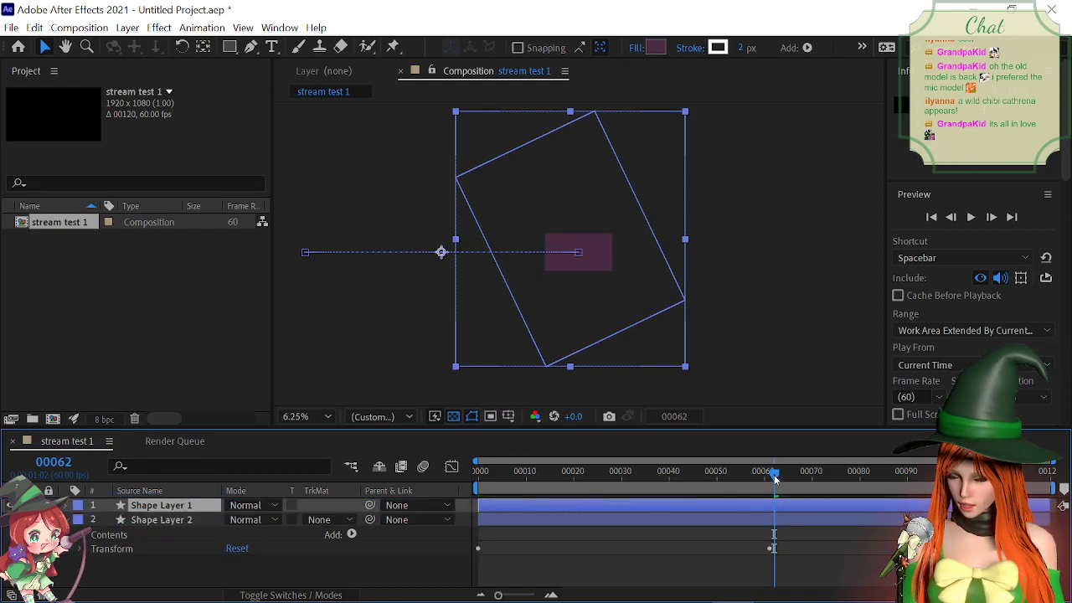
{"action": "left_click_drag", "start_coordinate": [774, 477], "coordinate": [646, 513]}
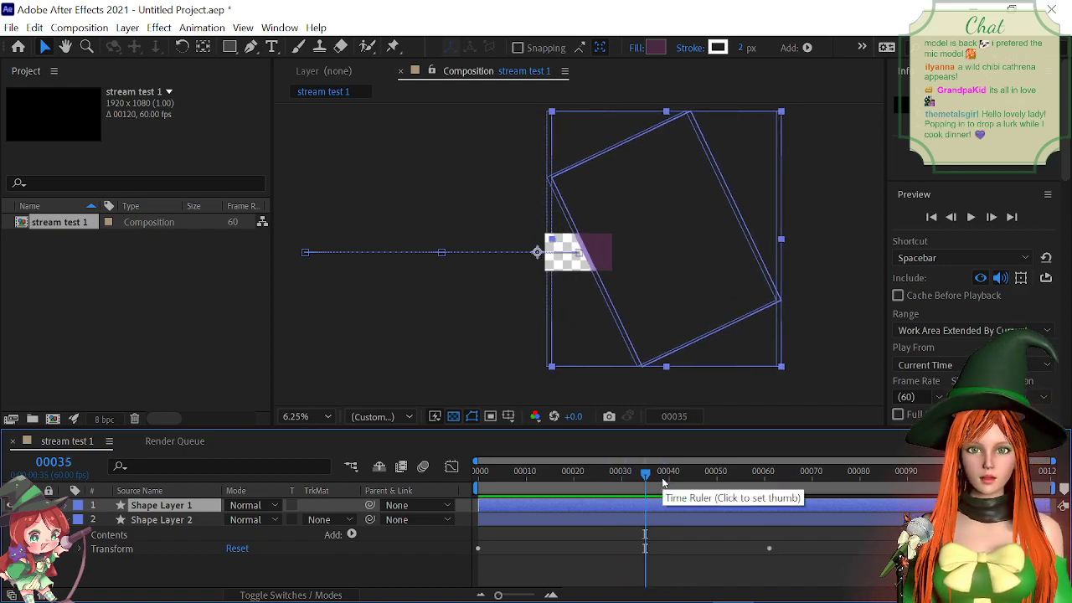
{"action": "scroll", "coordinate": [578, 260], "scroll_direction": "up", "scroll_amount": 3}
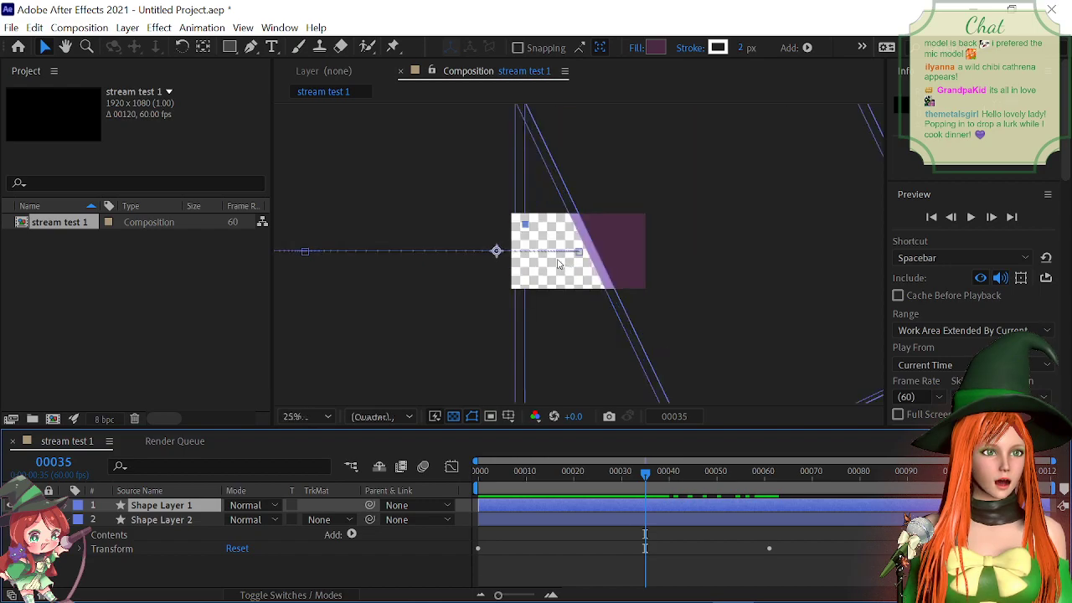
{"action": "scroll", "coordinate": [557, 264], "scroll_direction": "down", "scroll_amount": 1}
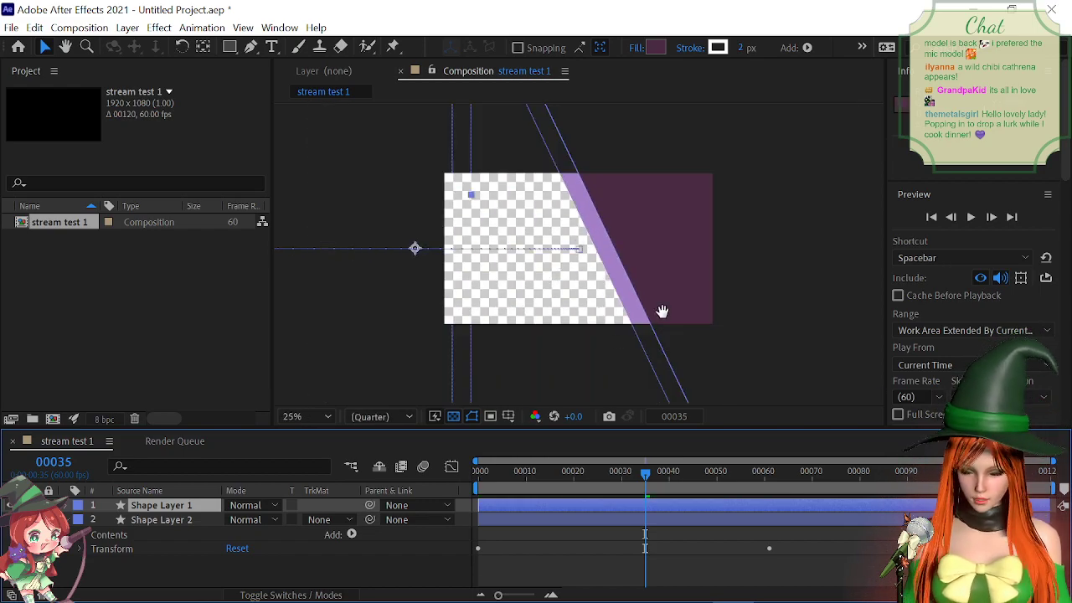
{"action": "key", "text": "space"}
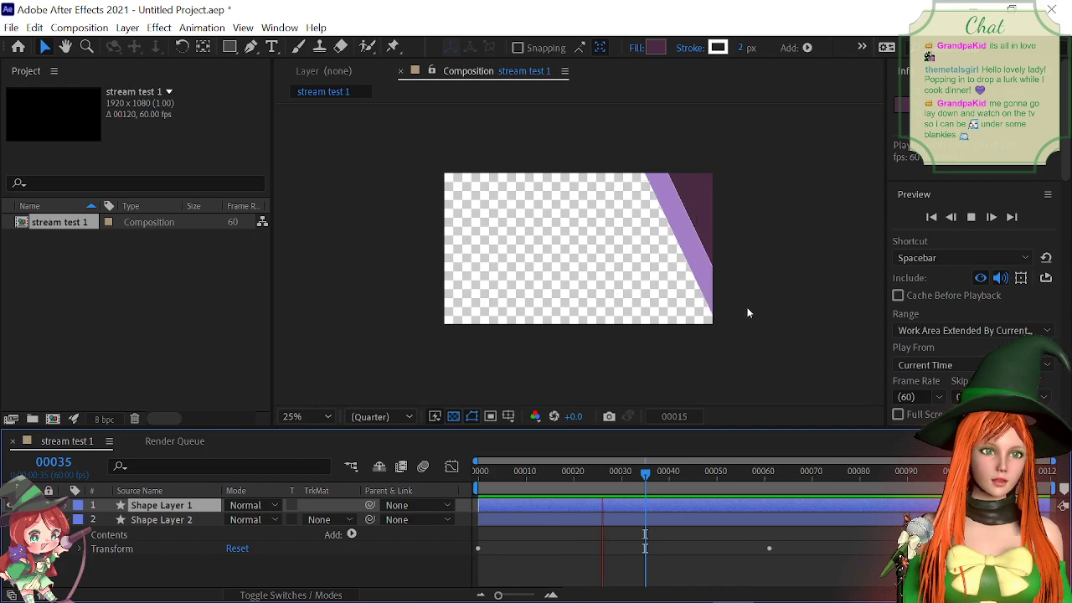
{"action": "key", "text": "space"}
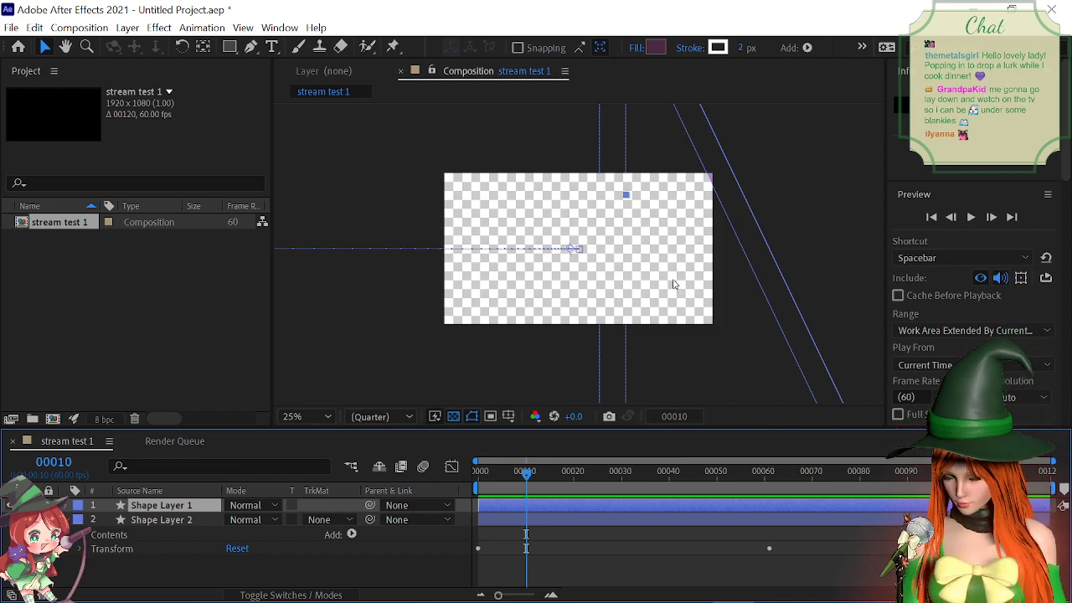
Step: At frame 119, shift Shape Layer 1 about 224 px horizontally to the left
{"action": "key", "text": "comma"}
{"action": "key", "text": "comma"}
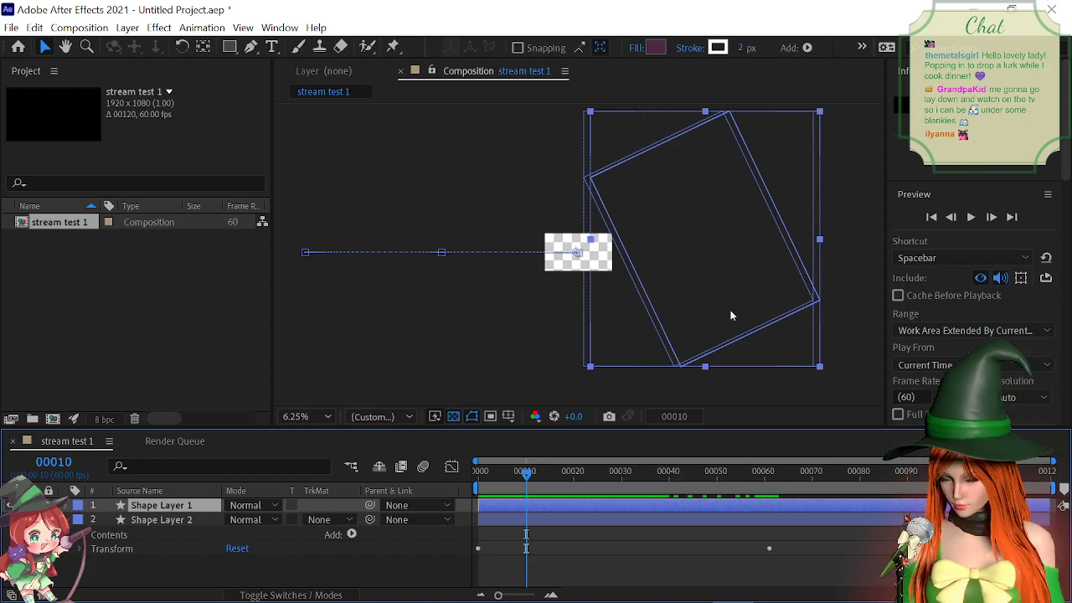
{"action": "left_click_drag", "start_coordinate": [525, 478], "coordinate": [1057, 505]}
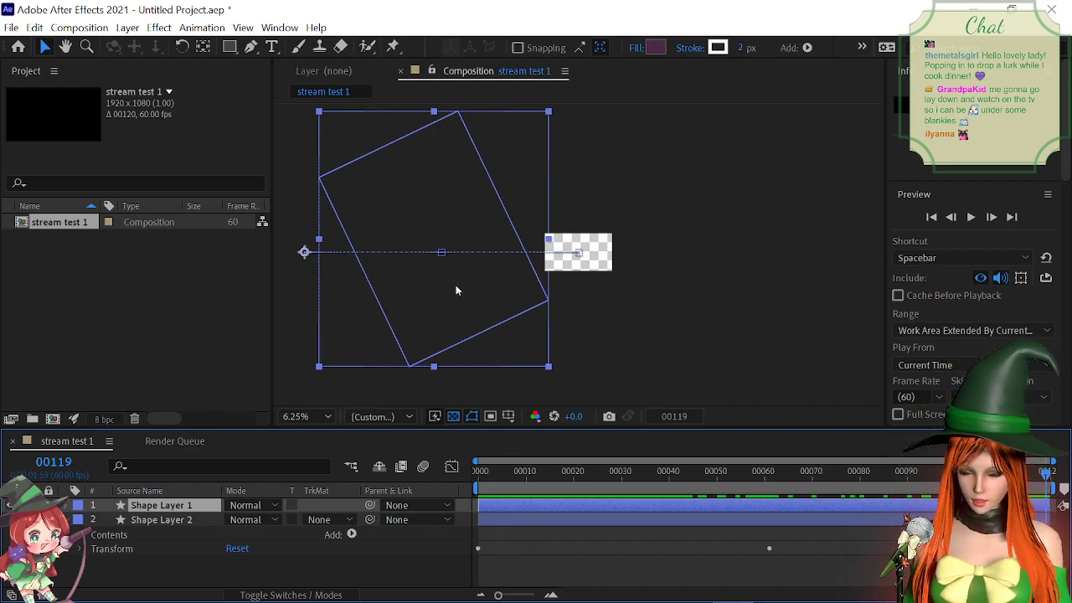
{"action": "left_click_drag", "start_coordinate": [457, 290], "coordinate": [448, 291]}
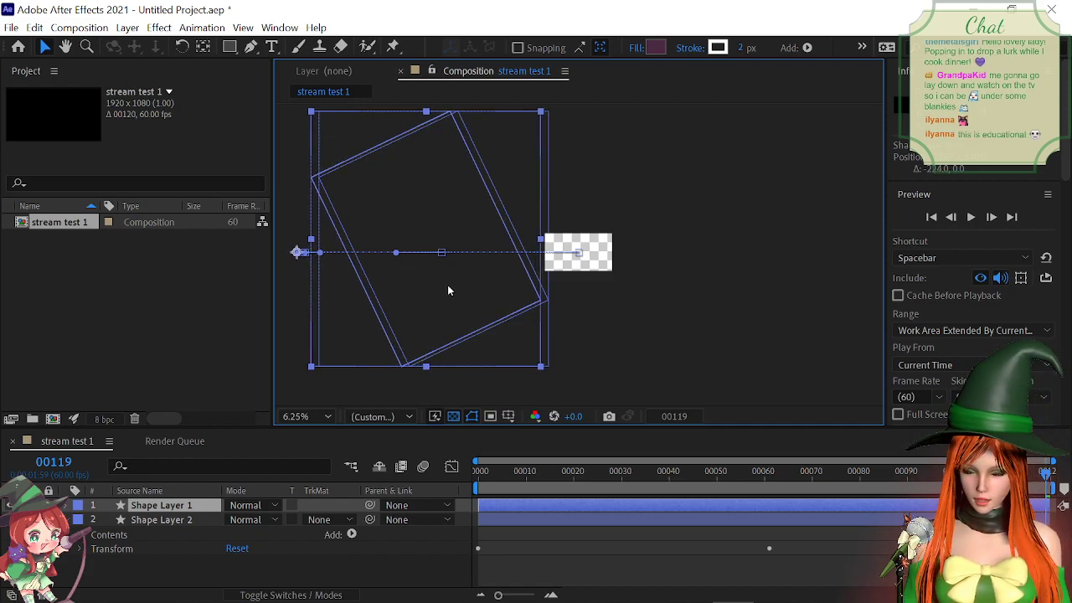
Step: Preview the transition at 25% magnification to check how both layers wipe across the frame
{"action": "key", "text": "space"}
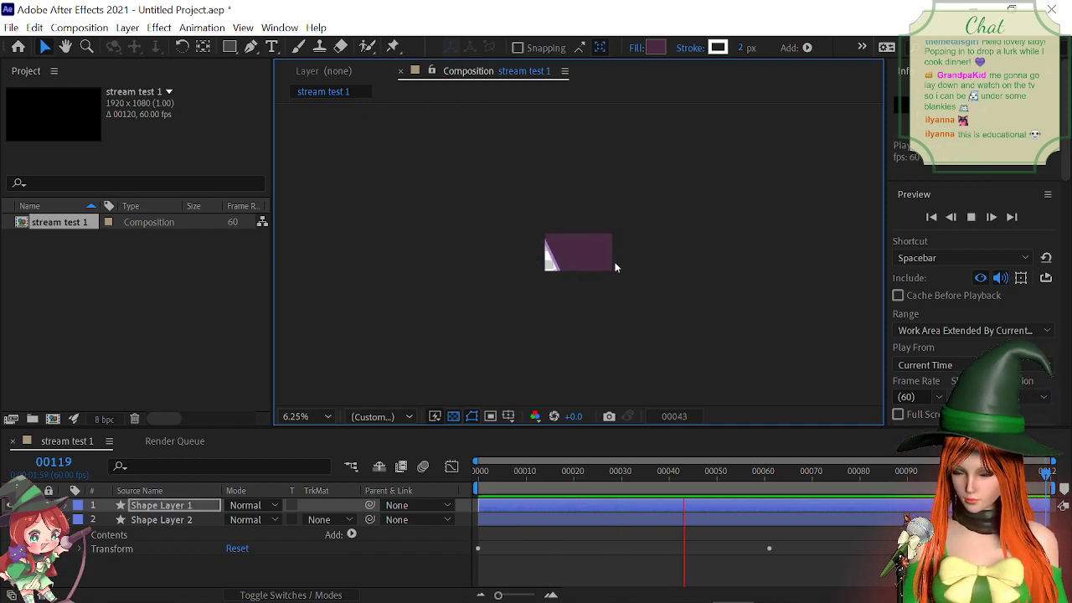
{"action": "key", "text": "space"}
{"action": "scroll", "coordinate": [584, 285], "scroll_direction": "up", "scroll_amount": 2}
{"action": "scroll", "coordinate": [584, 279], "scroll_direction": "up", "scroll_amount": 3}
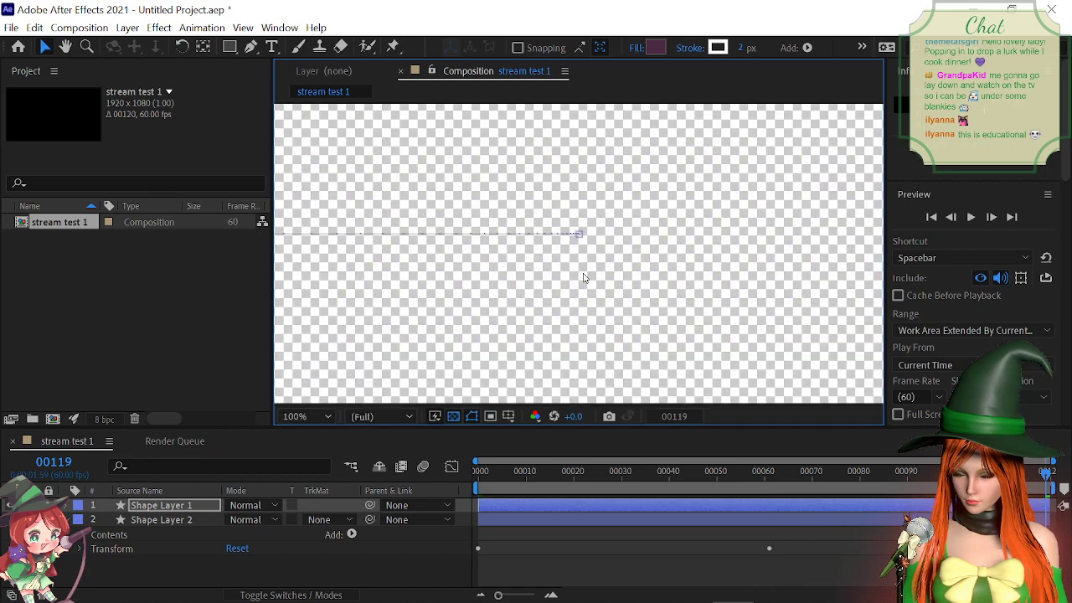
{"action": "scroll", "coordinate": [584, 279], "scroll_direction": "down", "scroll_amount": 3}
{"action": "key", "text": "space"}
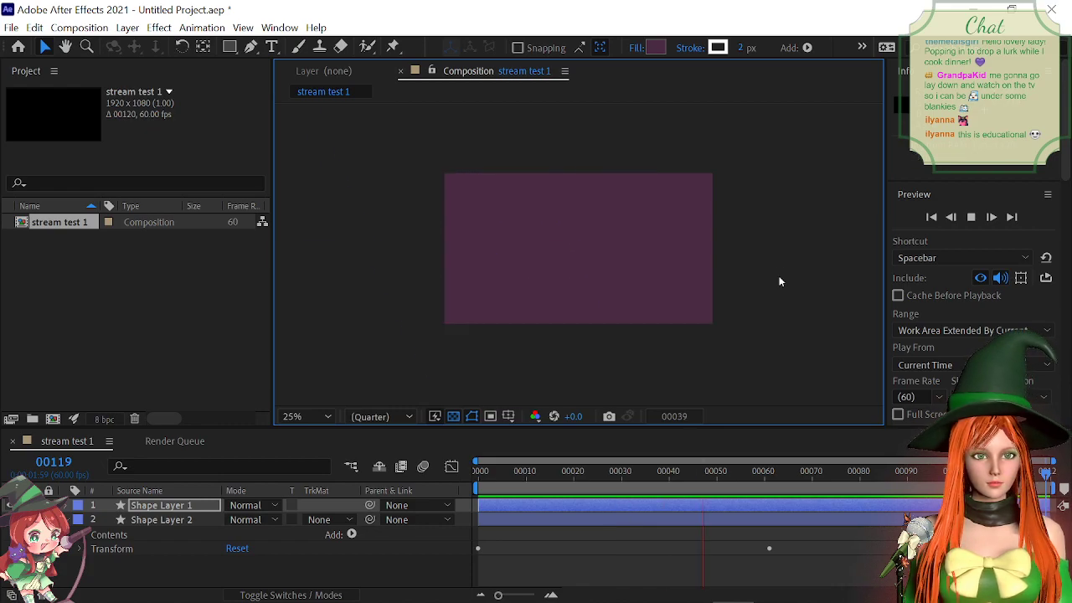
{"action": "key", "text": "space"}
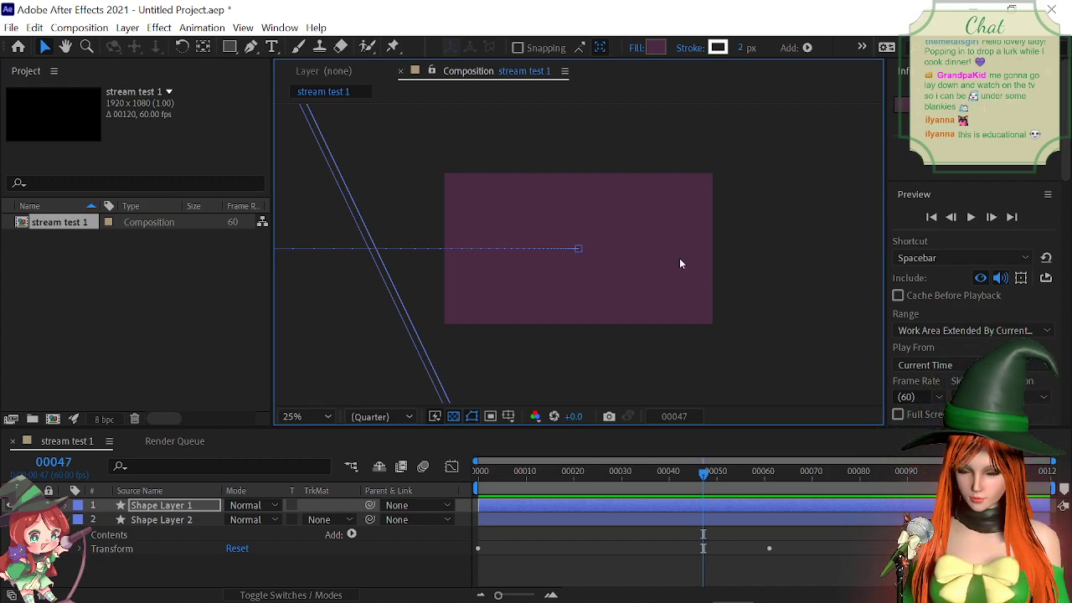
Step: Duplicate Shape Layer 2, and place the copy below it in the layer stack with the layer properties collapsed
{"action": "left_click", "coordinate": [162, 519]}
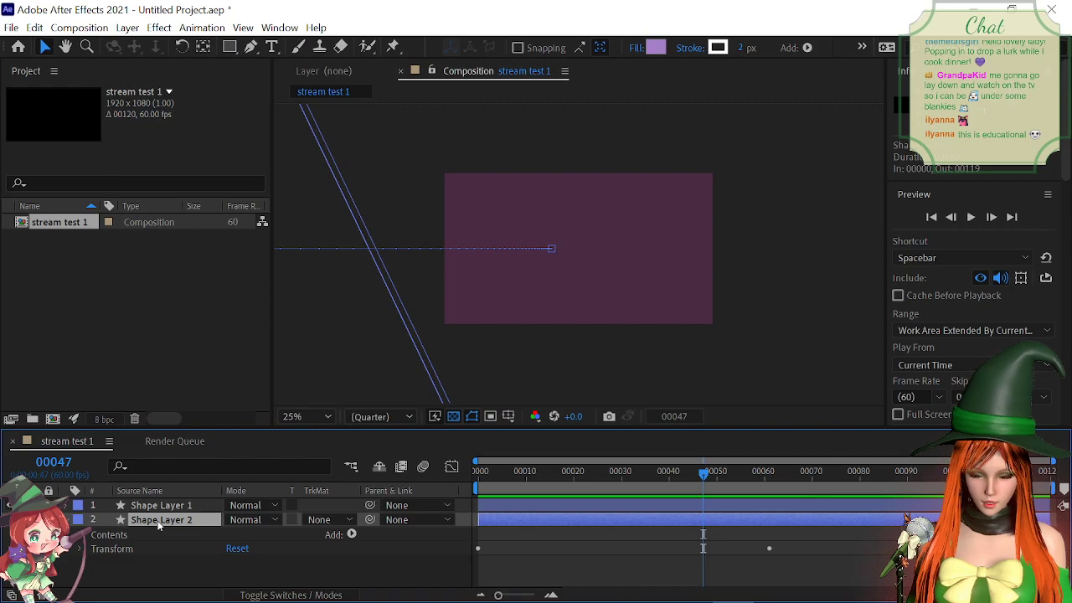
{"action": "left_click", "coordinate": [160, 508]}
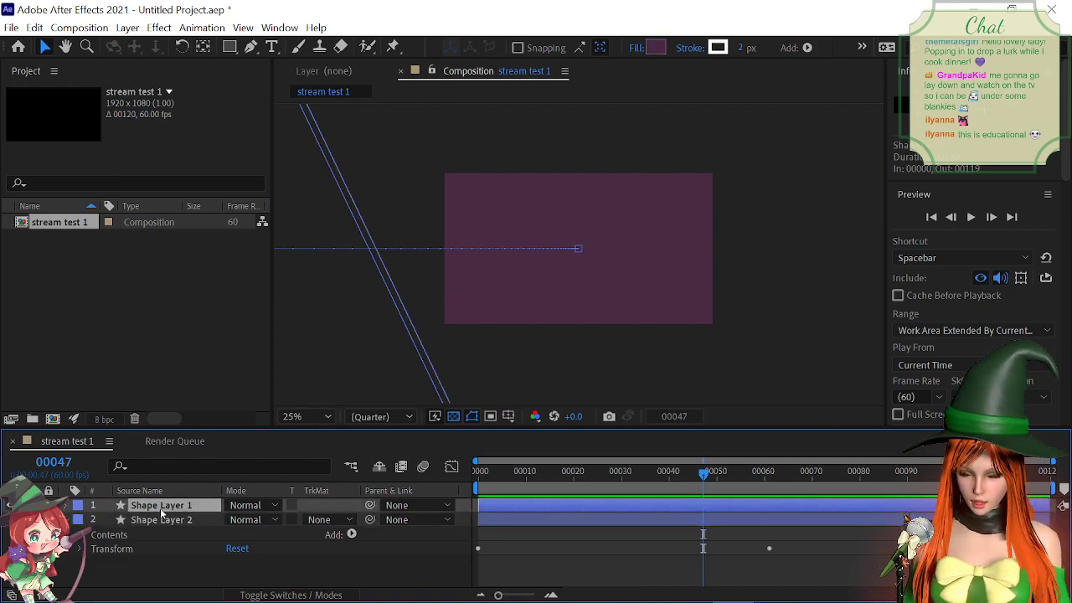
{"action": "left_click", "coordinate": [160, 520]}
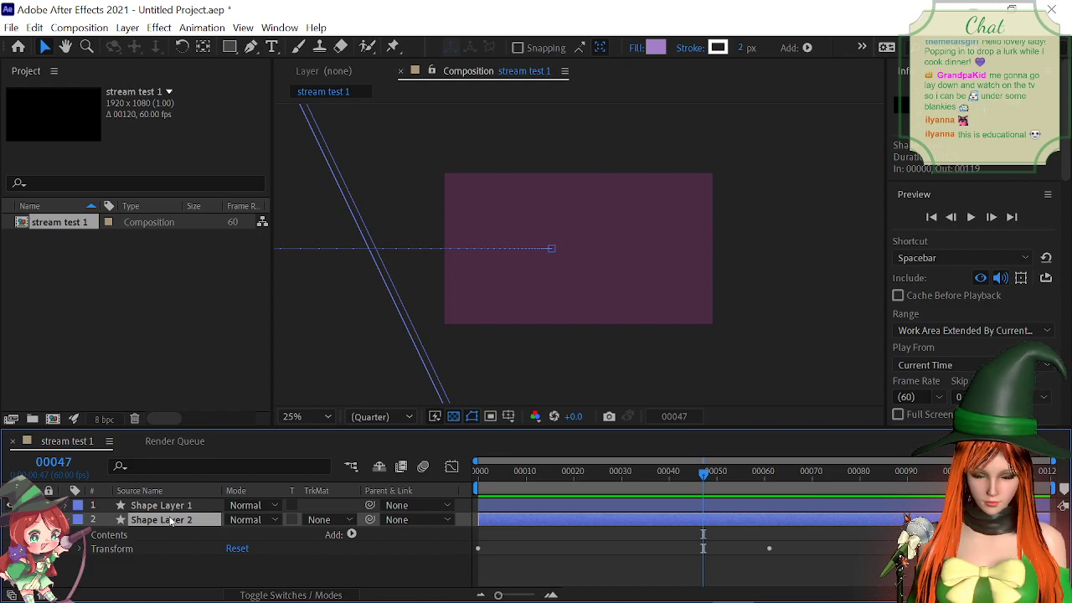
{"action": "key", "text": "ctrl+d"}
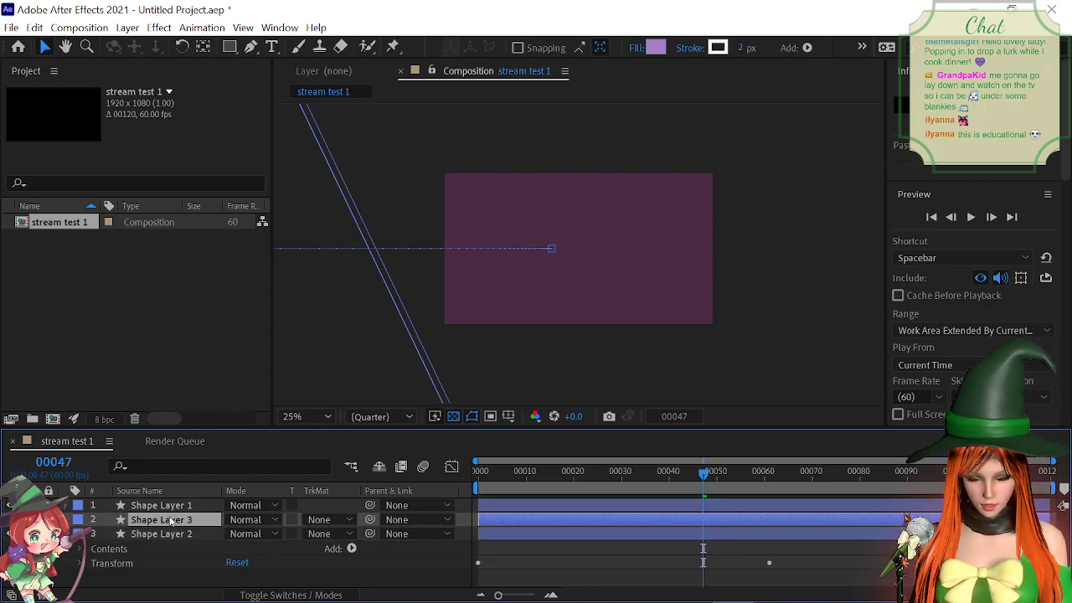
{"action": "mouse_move", "coordinate": [170, 520]}
{"action": "left_mouse_down"}
{"action": "mouse_move", "coordinate": [174, 544]}
{"action": "mouse_move", "coordinate": [167, 536]}
{"action": "left_mouse_up"}
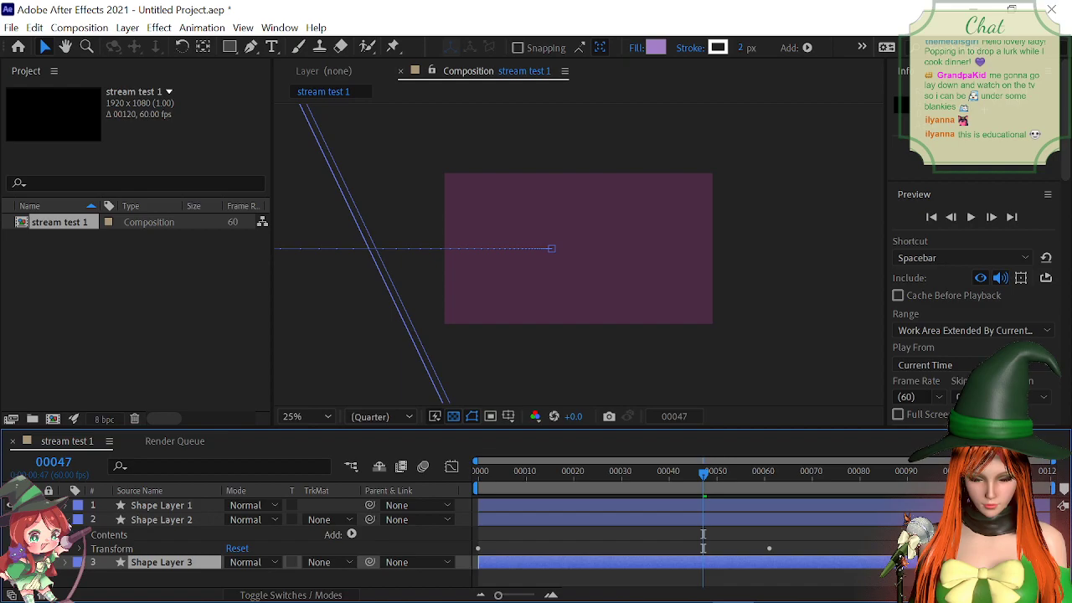
{"action": "left_click", "coordinate": [66, 519]}
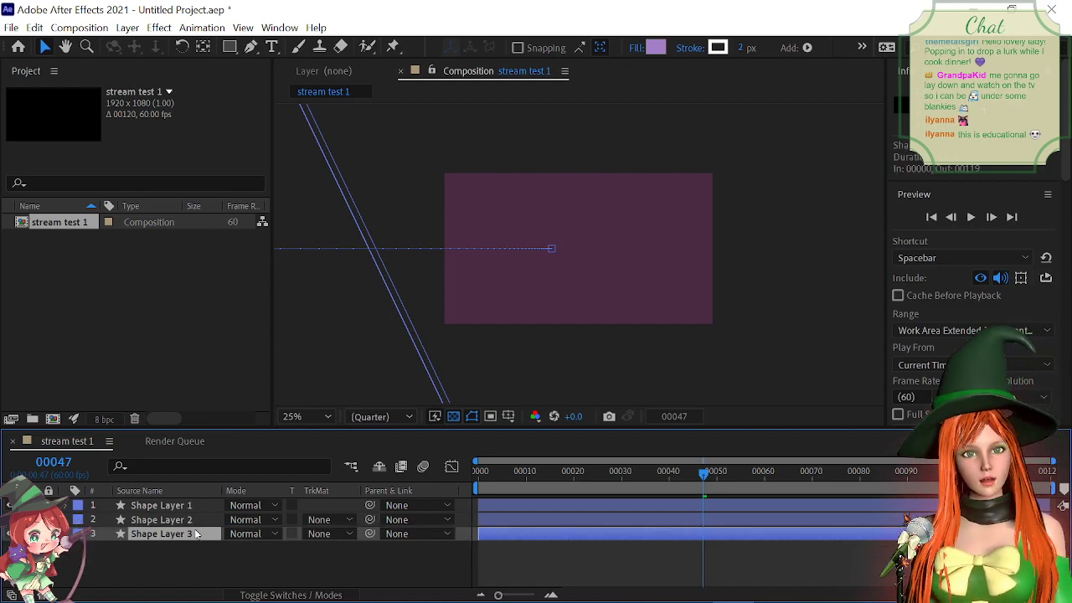
Step: At frame 0, shift Shape Layer 3 about 208 px horizontally to the left of its duplicated position
{"action": "left_click_drag", "start_coordinate": [628, 473], "coordinate": [480, 473]}
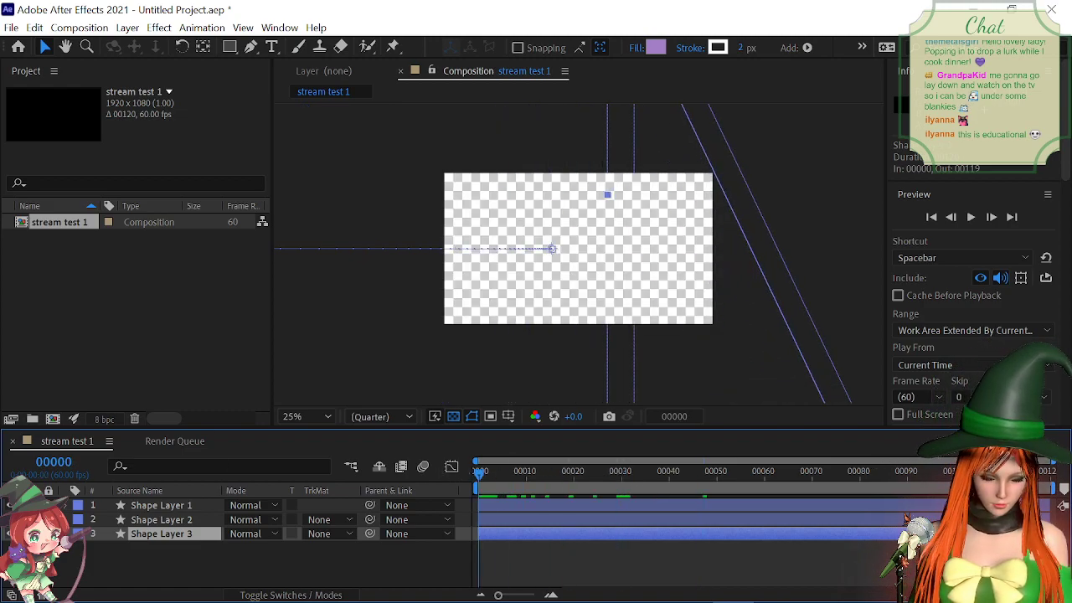
{"action": "key", "text": "comma"}
{"action": "key", "text": "comma"}
{"action": "key", "text": "comma"}
{"action": "key", "text": "period"}
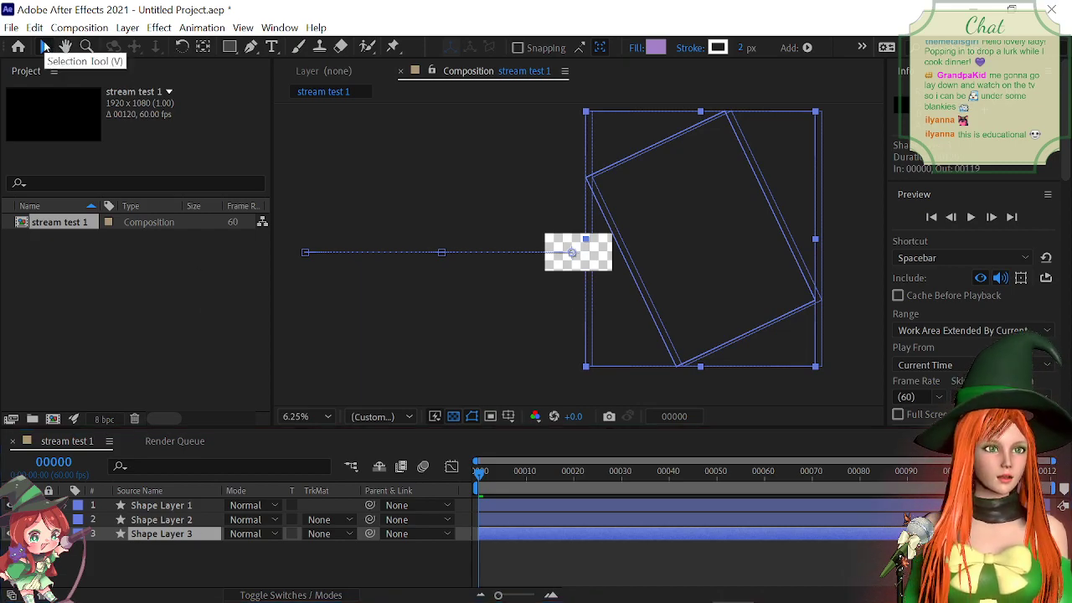
{"action": "left_click", "coordinate": [718, 249]}
{"action": "left_click_drag", "start_coordinate": [718, 254], "coordinate": [712, 253]}
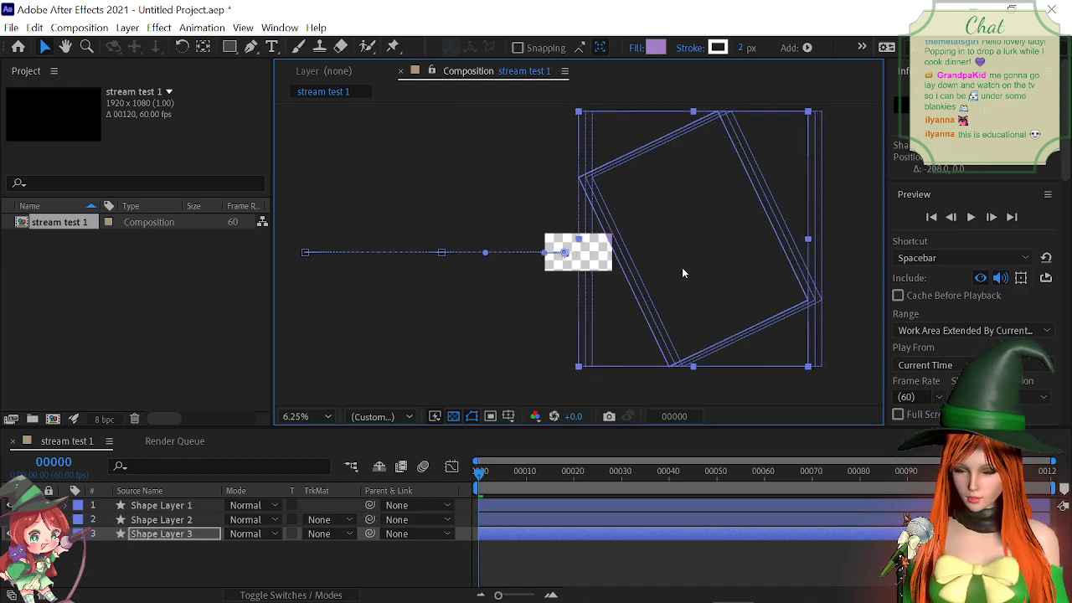
Step: At frame 0, shift all three shape layers together horizontally to the right, bringing Shape Layer 3 to about 848, 540
{"action": "key", "text": "ctrl+a"}
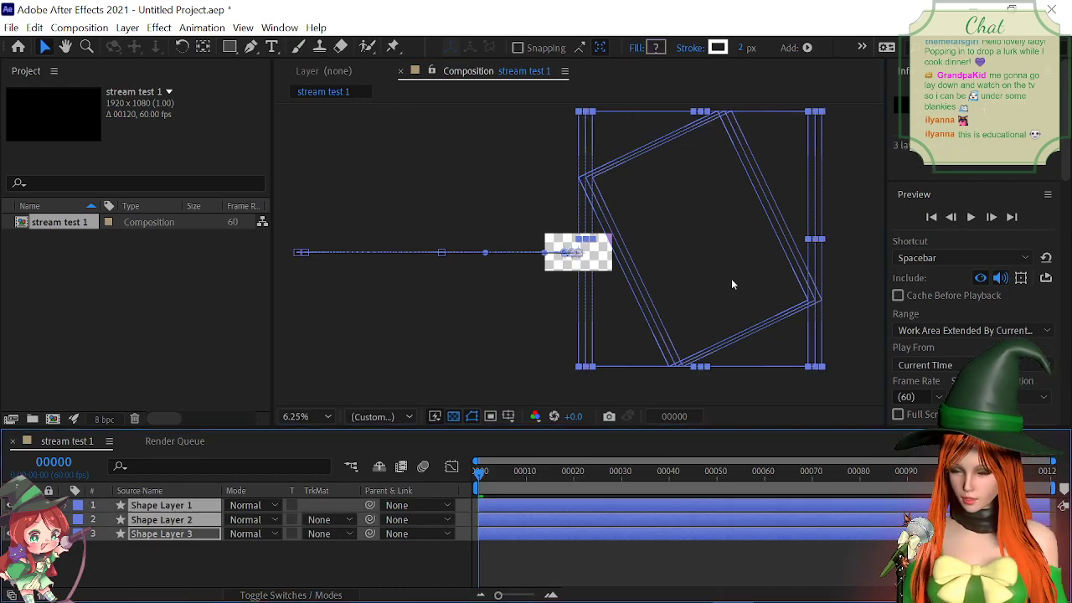
{"action": "left_click_drag", "start_coordinate": [732, 285], "coordinate": [698, 282]}
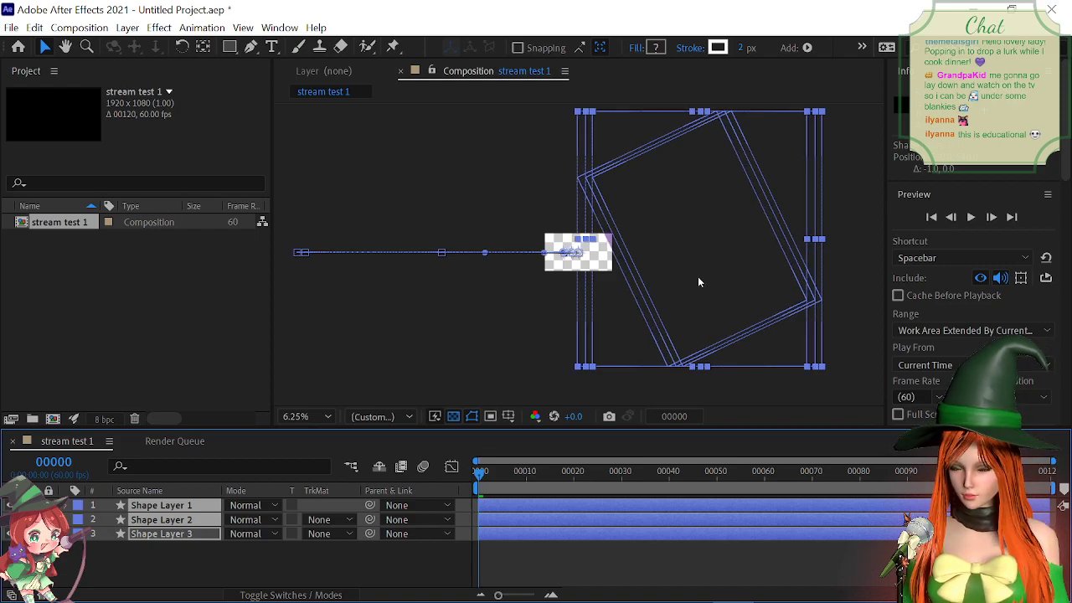
{"action": "left_click", "coordinate": [174, 566]}
{"action": "left_click", "coordinate": [179, 507]}
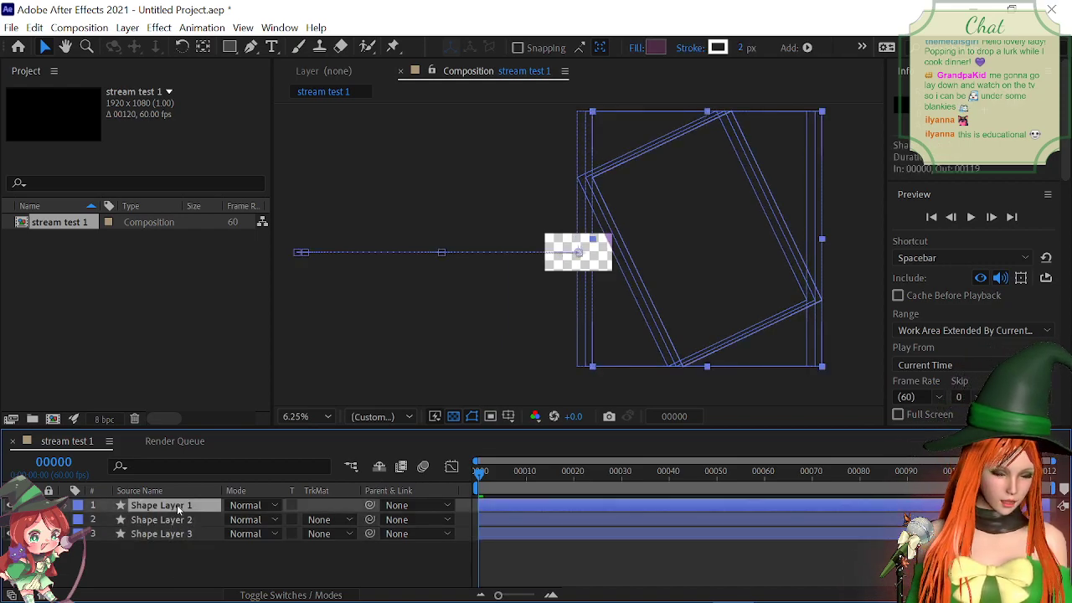
{"action": "left_click", "coordinate": [178, 520], "text": "shift"}
{"action": "left_click", "coordinate": [179, 534], "text": "shift"}
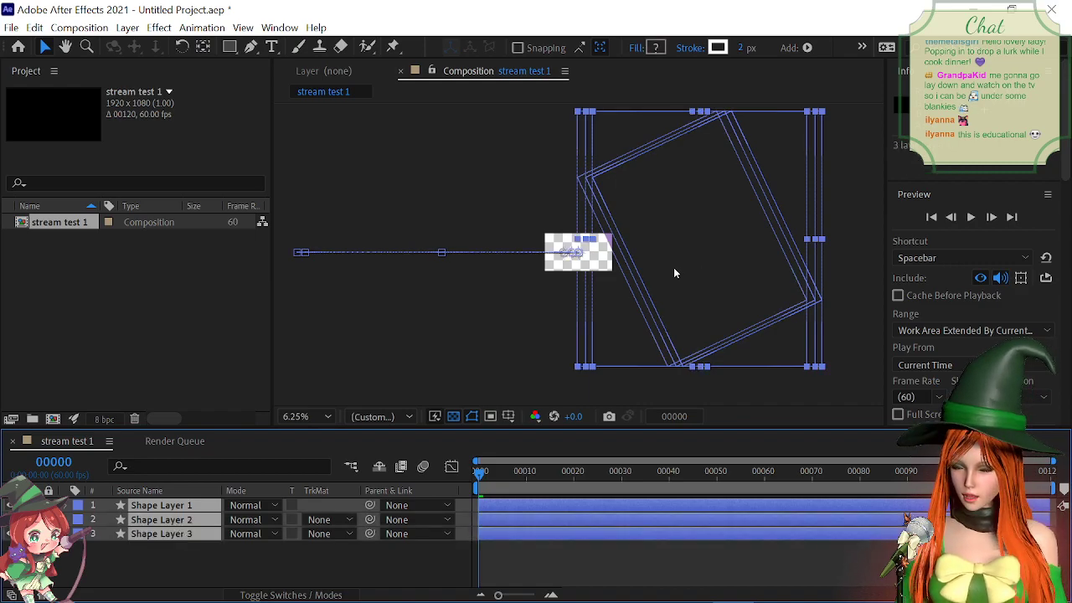
{"action": "key", "text": "shift+Right"}
{"action": "key", "text": "shift+Right"}
{"action": "key", "text": "shift+Right"}
{"action": "key", "text": "shift+Right"}
{"action": "key", "text": "shift+Right"}
{"action": "key", "text": "shift+Right"}
{"action": "key", "text": "shift+Right"}
{"action": "key", "text": "shift+Right"}
{"action": "key", "text": "shift+Right"}
{"action": "key", "text": "shift+Right"}
{"action": "key", "text": "shift+Right"}
{"action": "key", "text": "shift+Right"}
{"action": "key", "text": "shift+Right"}
{"action": "key", "text": "shift+Right"}
{"action": "key", "text": "shift+Right"}
{"action": "key", "text": "shift+Right"}
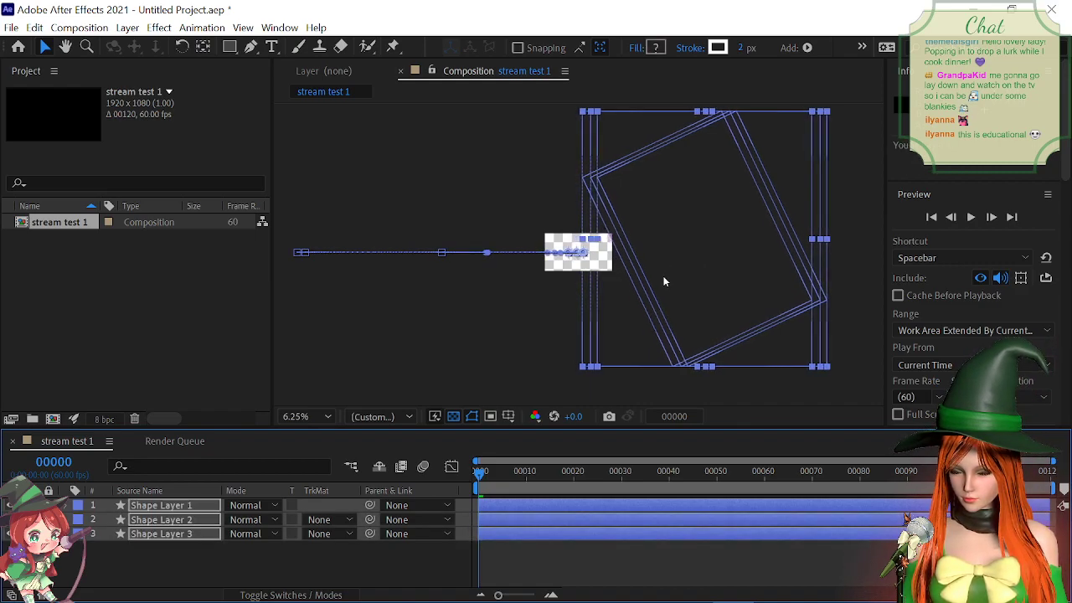
{"action": "key", "text": "shift+Right"}
{"action": "key", "text": "shift+Right"}
{"action": "key", "text": "shift+Right"}
{"action": "key", "text": "shift+Right"}
{"action": "key", "text": "shift+Right"}
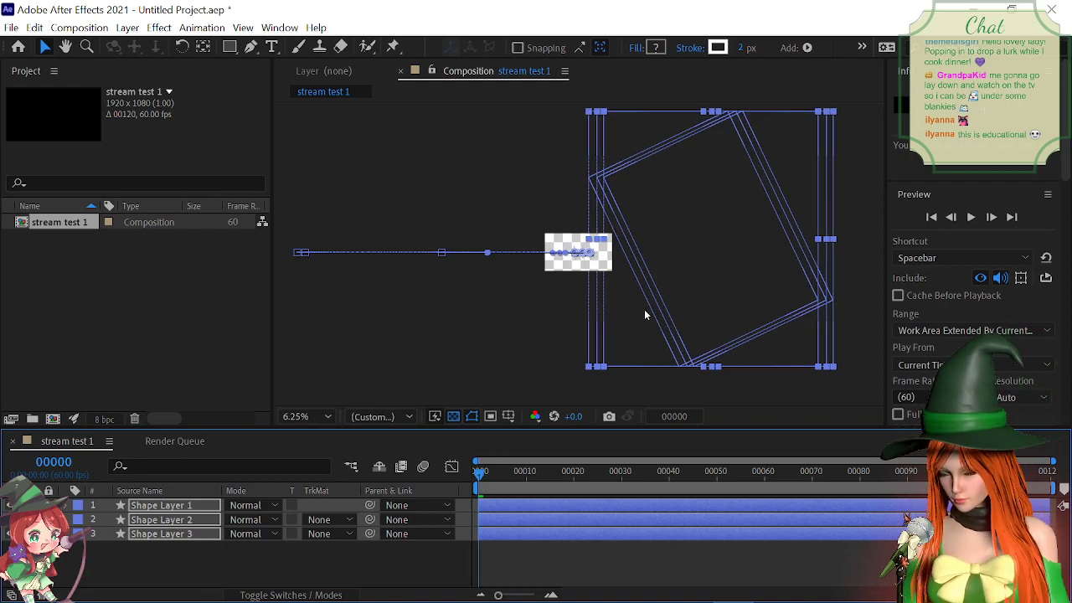
Step: Set the fill color of Rectangle 1 in Shape Layer 3 to the light blue 83b0d9
{"action": "left_click", "coordinate": [148, 551]}
{"action": "left_click", "coordinate": [149, 534]}
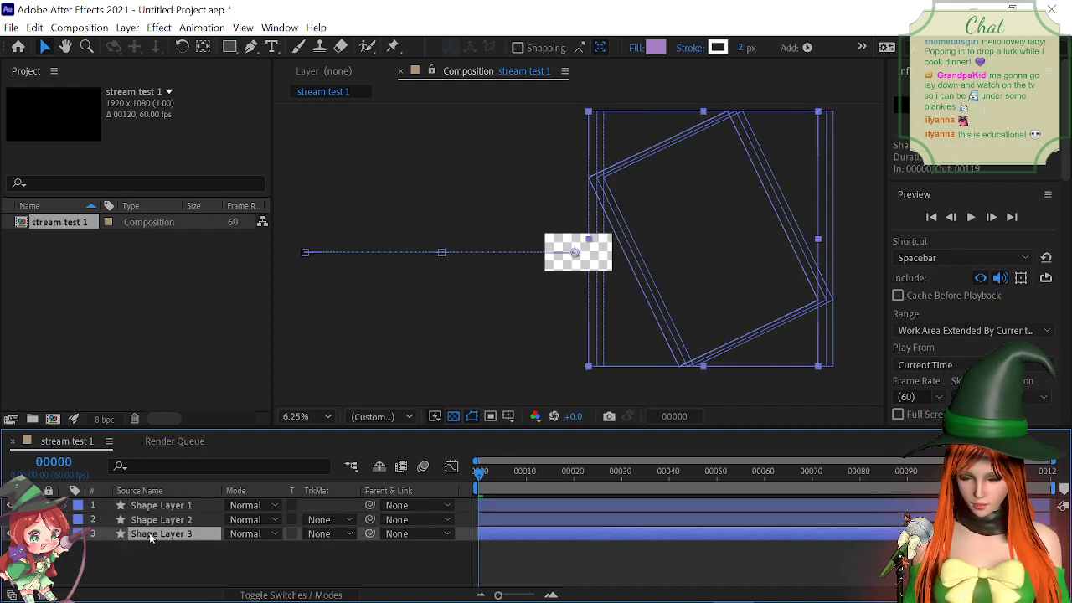
{"action": "left_click", "coordinate": [83, 534]}
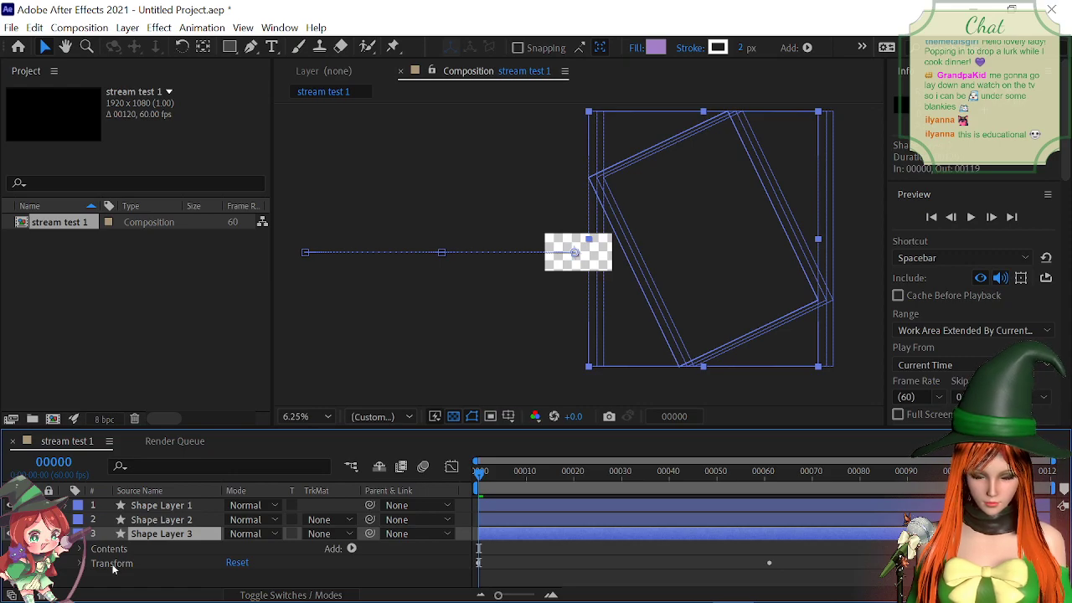
{"action": "left_click", "coordinate": [81, 563]}
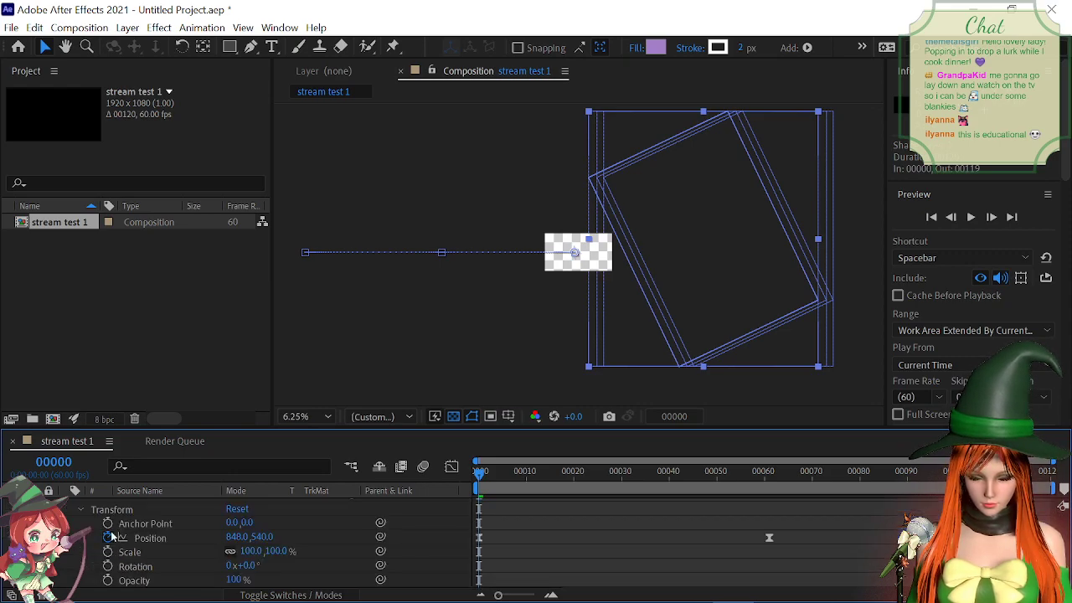
{"action": "left_click", "coordinate": [85, 513]}
{"action": "left_click", "coordinate": [82, 509]}
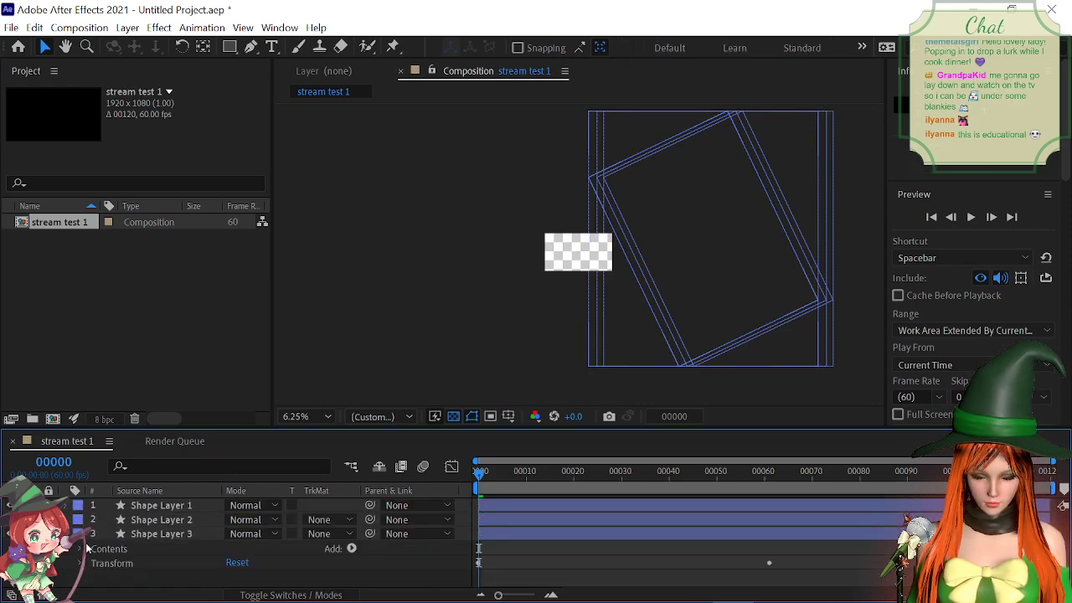
{"action": "left_click", "coordinate": [81, 549]}
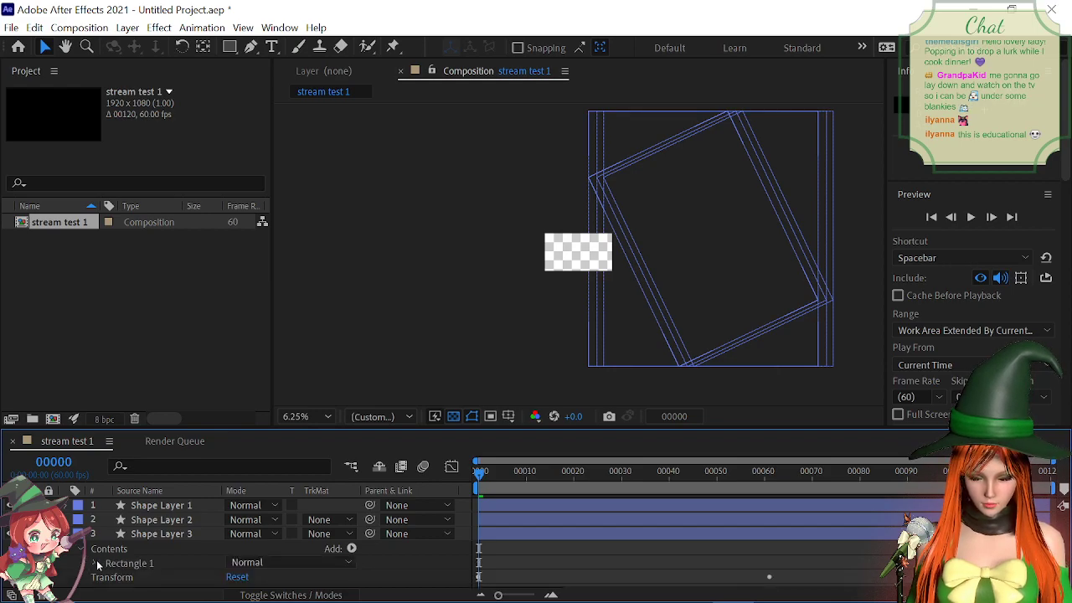
{"action": "left_click", "coordinate": [96, 564]}
{"action": "left_click", "coordinate": [107, 567]}
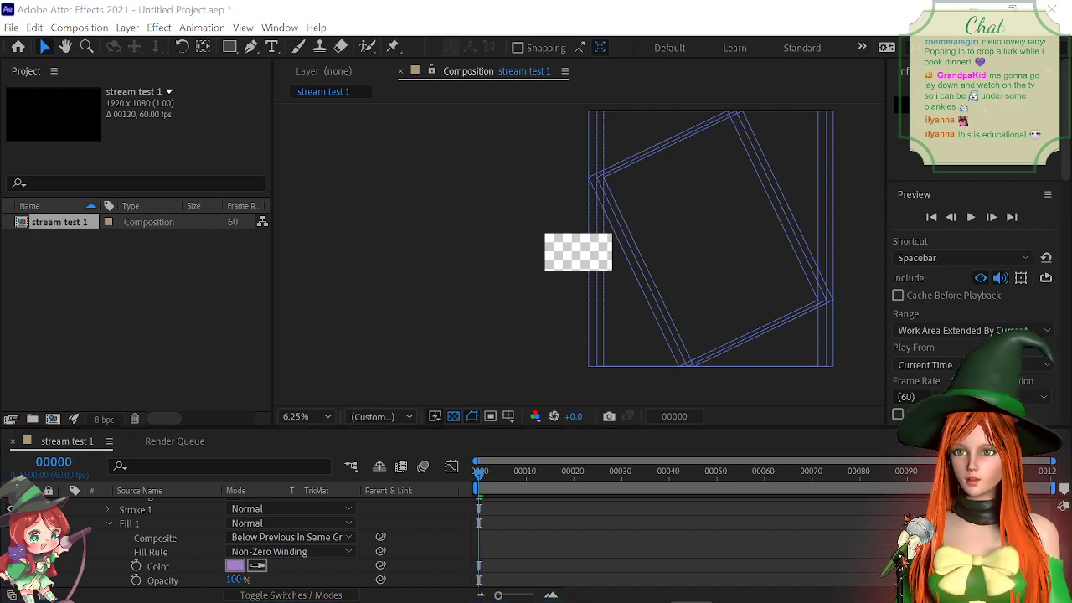
{"action": "type", "text": "83b0d9"}
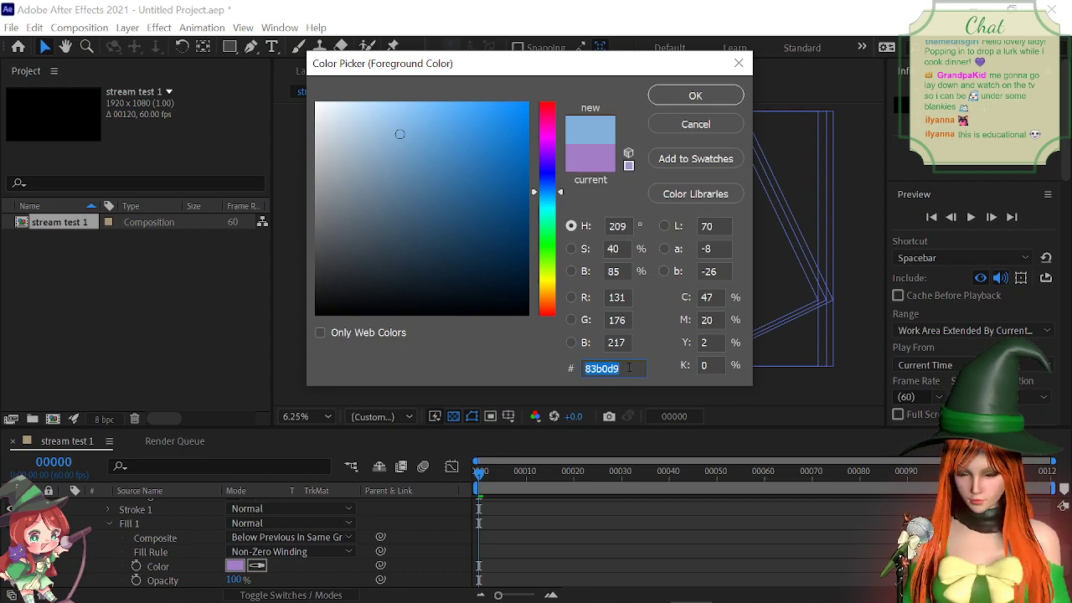
{"action": "left_click", "coordinate": [666, 94]}
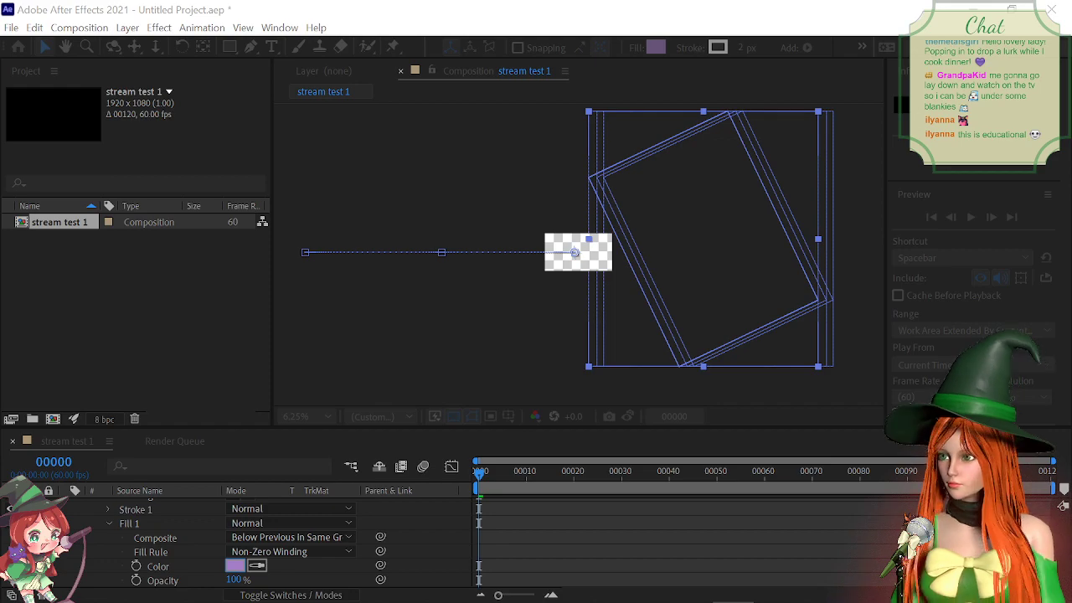
{"action": "left_click", "coordinate": [235, 567]}
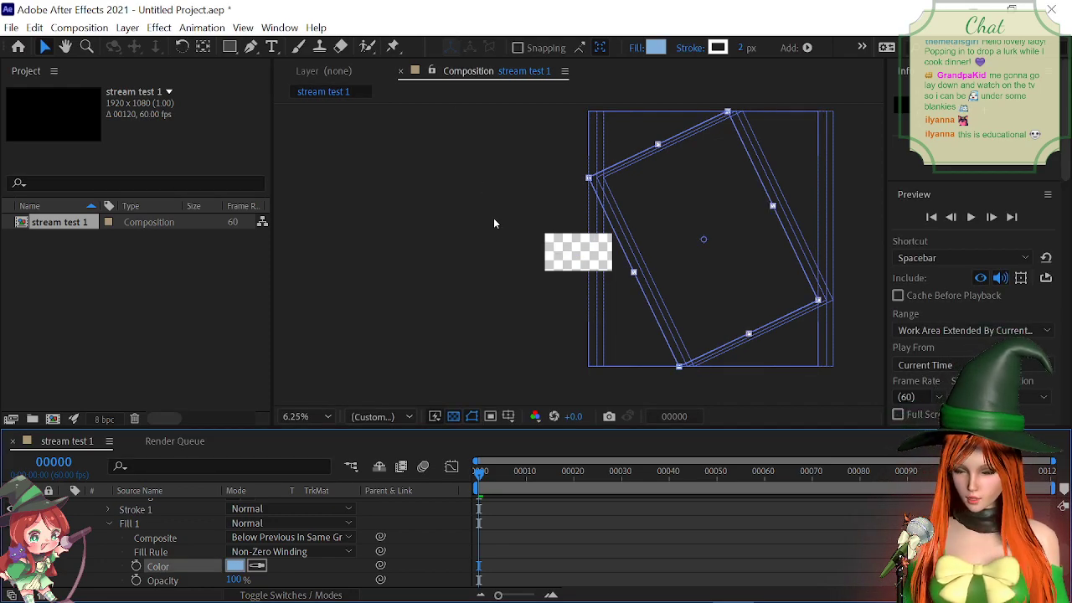
Step: Preview the transition at 25% magnification to check how the three colored layers wipe across the frame
{"action": "scroll", "coordinate": [504, 262], "scroll_direction": "up", "scroll_amount": 6}
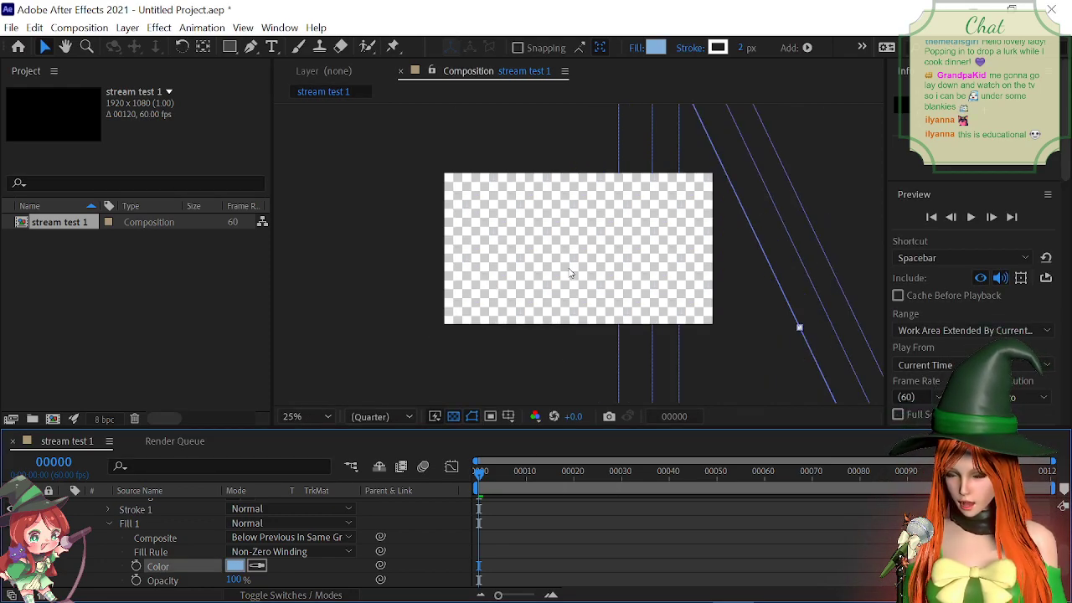
{"action": "scroll", "coordinate": [570, 274], "scroll_direction": "down", "scroll_amount": 2}
{"action": "key", "text": "space"}
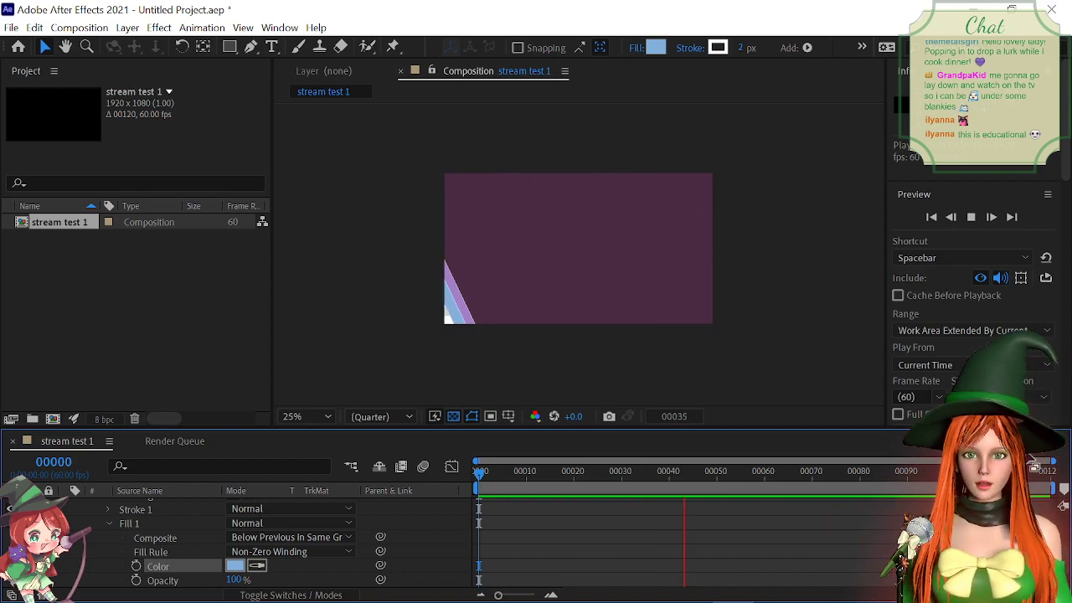
{"action": "key", "text": "space"}
Step: At frame 119, collapse Shape Layer 3's contents and shift the layer about 272 px horizontally to the right
{"action": "key", "text": "comma"}
{"action": "key", "text": "comma"}
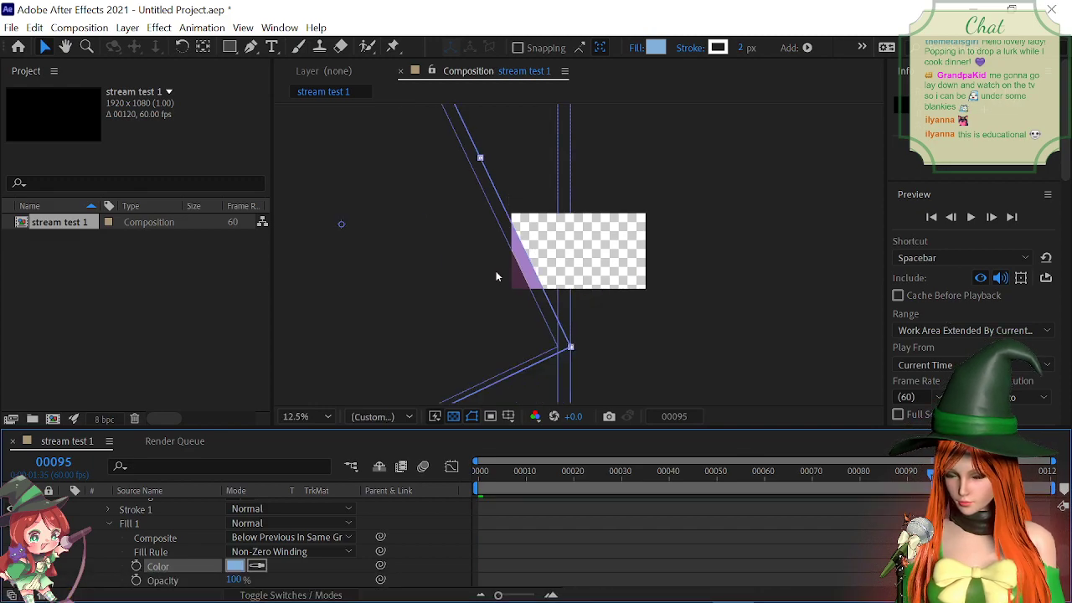
{"action": "key", "text": "End"}
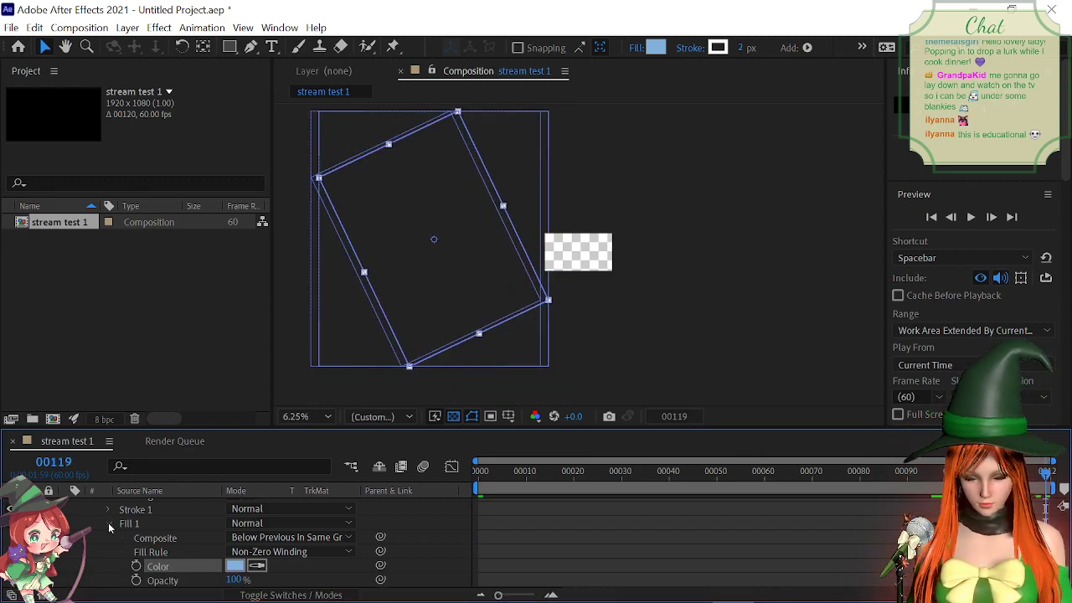
{"action": "left_click", "coordinate": [110, 524]}
{"action": "left_click", "coordinate": [96, 509]}
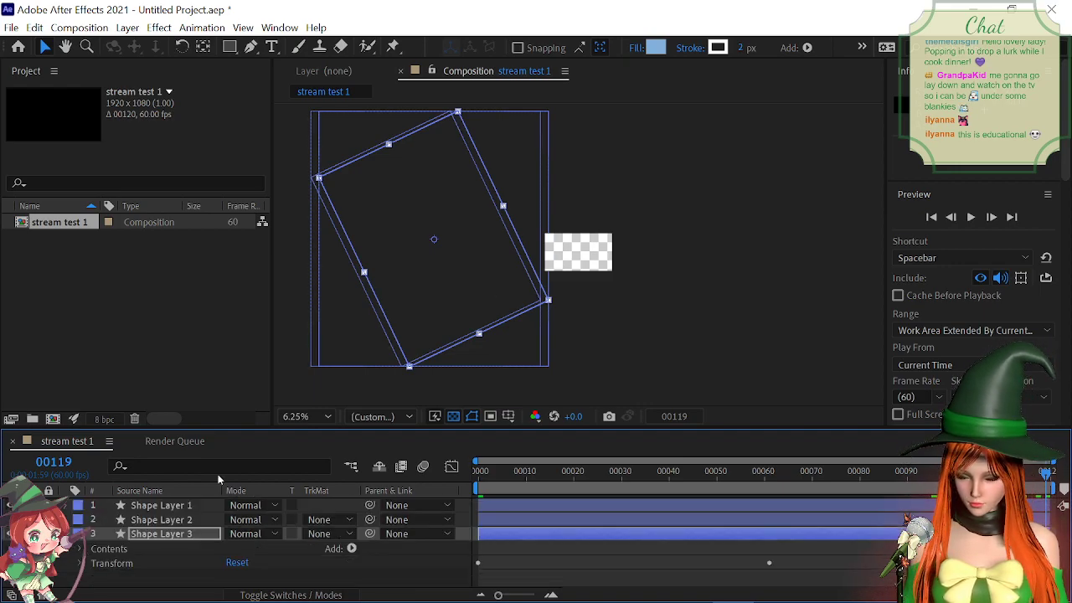
{"action": "left_click", "coordinate": [171, 521]}
{"action": "left_click", "coordinate": [168, 531]}
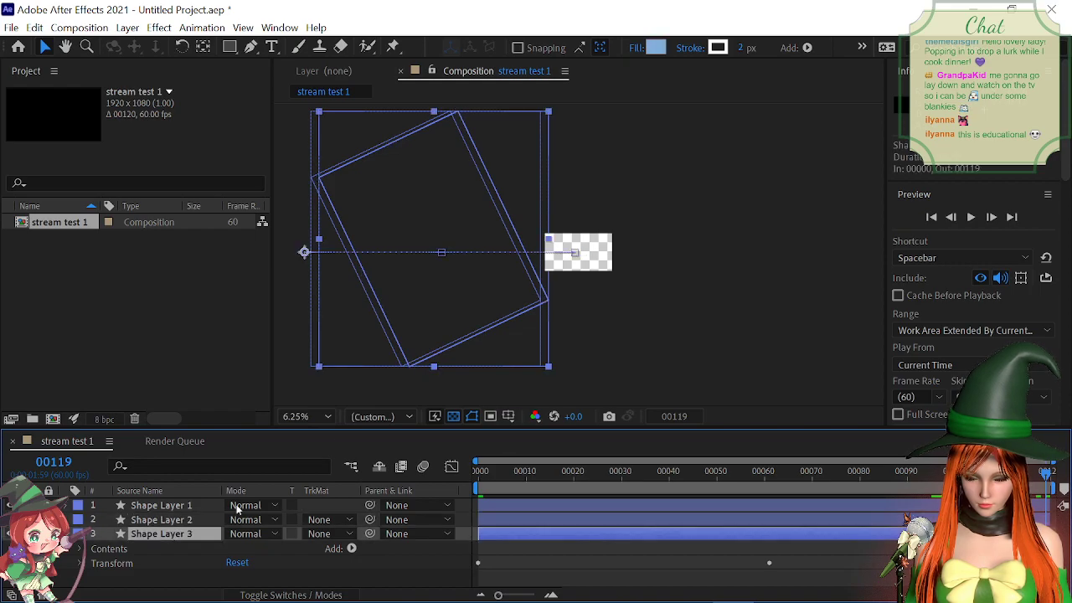
{"action": "left_click_drag", "start_coordinate": [445, 291], "coordinate": [463, 292]}
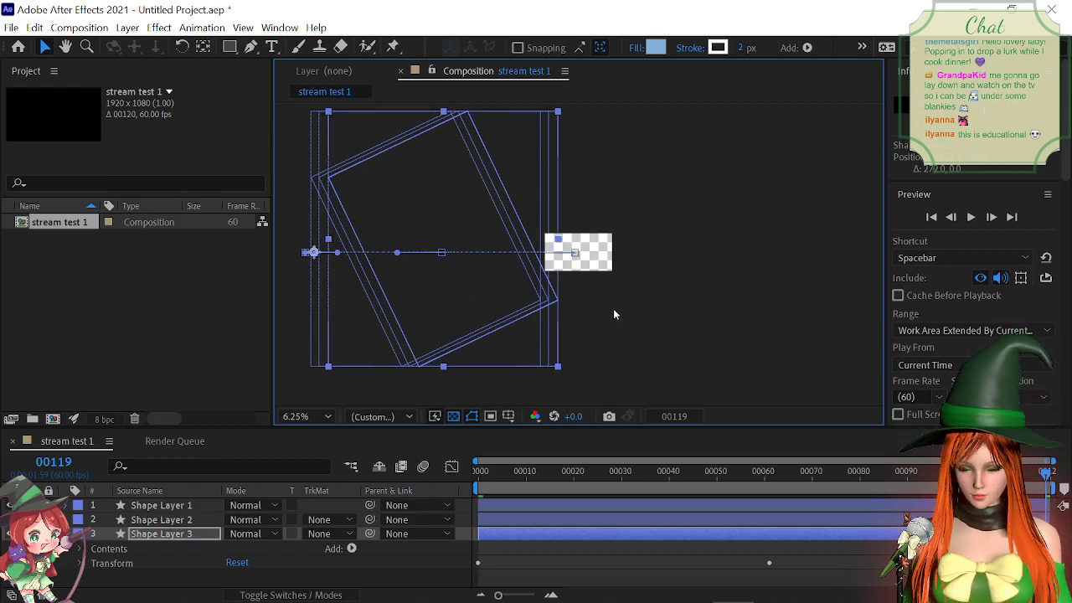
Step: Try to scale all three shape layers horizontally by about -16% at frame 119, and check them at frame 0
{"action": "left_click", "coordinate": [189, 520]}
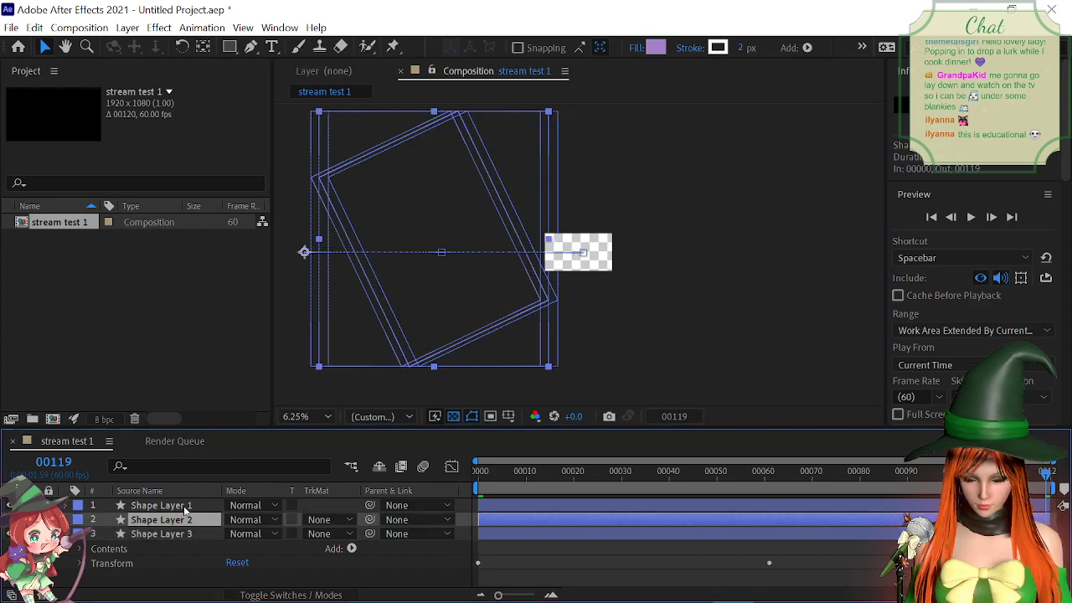
{"action": "left_click", "coordinate": [186, 507]}
{"action": "left_click", "coordinate": [182, 535]}
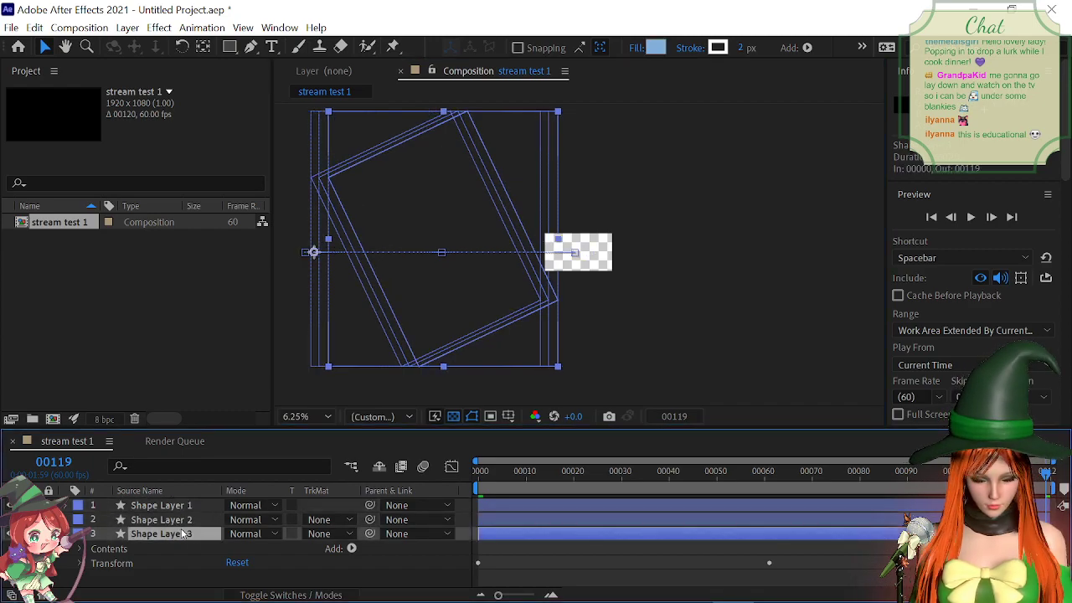
{"action": "left_click", "coordinate": [187, 506], "text": "shift"}
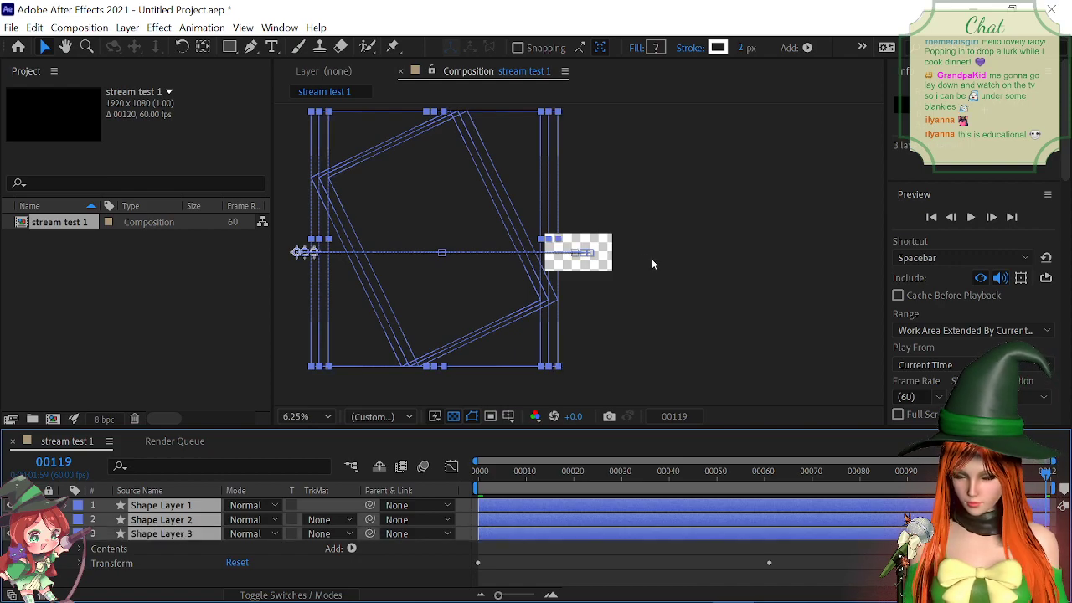
{"action": "left_click_drag", "start_coordinate": [311, 245], "coordinate": [308, 242]}
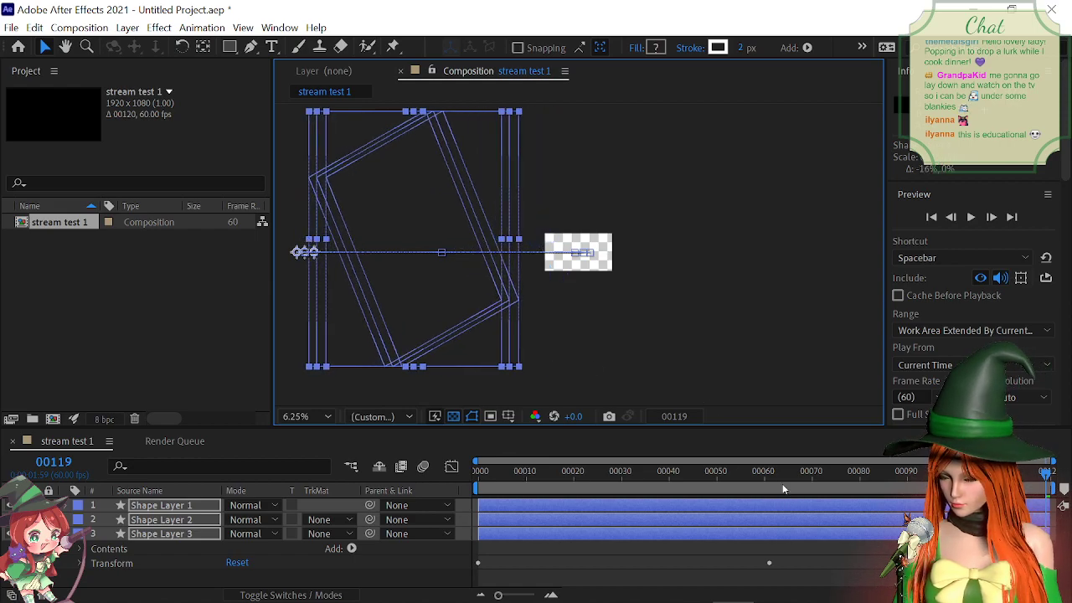
{"action": "left_click_drag", "start_coordinate": [773, 476], "coordinate": [478, 474]}
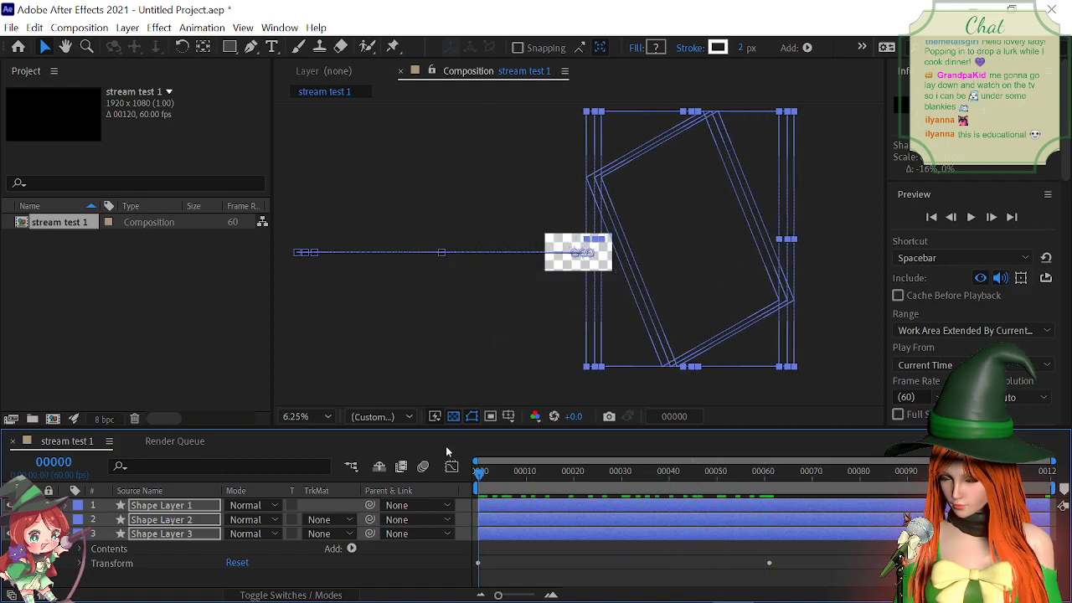
Step: Preview the three-color wipe from start to end at 25% magnification to check the layer spacing on entry and exit
{"action": "key", "text": "space"}
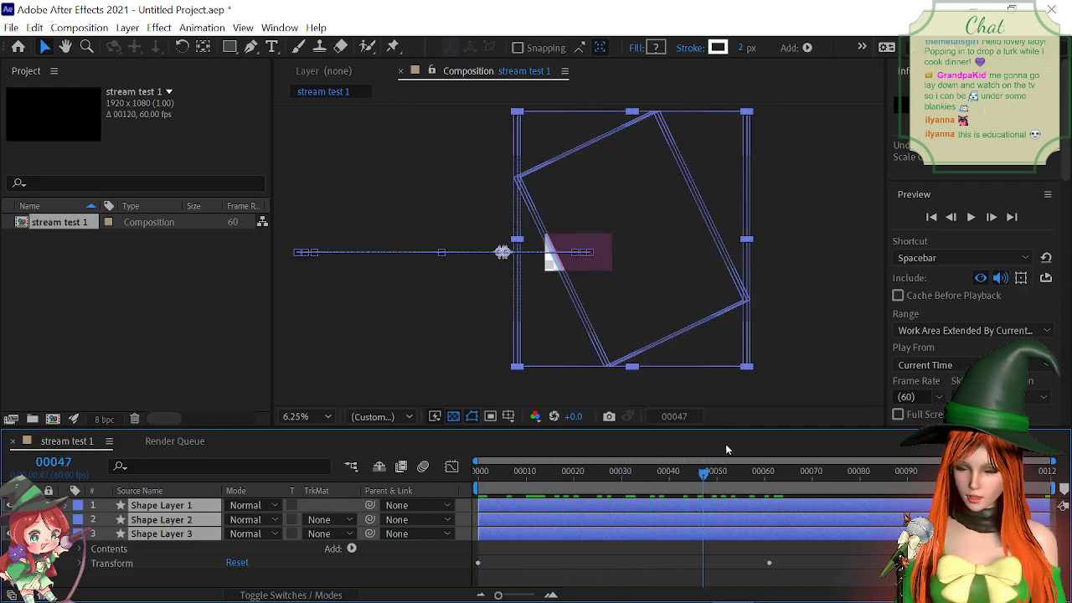
{"action": "key", "text": "space"}
{"action": "key", "text": "period"}
{"action": "key", "text": "period"}
{"action": "key", "text": "period"}
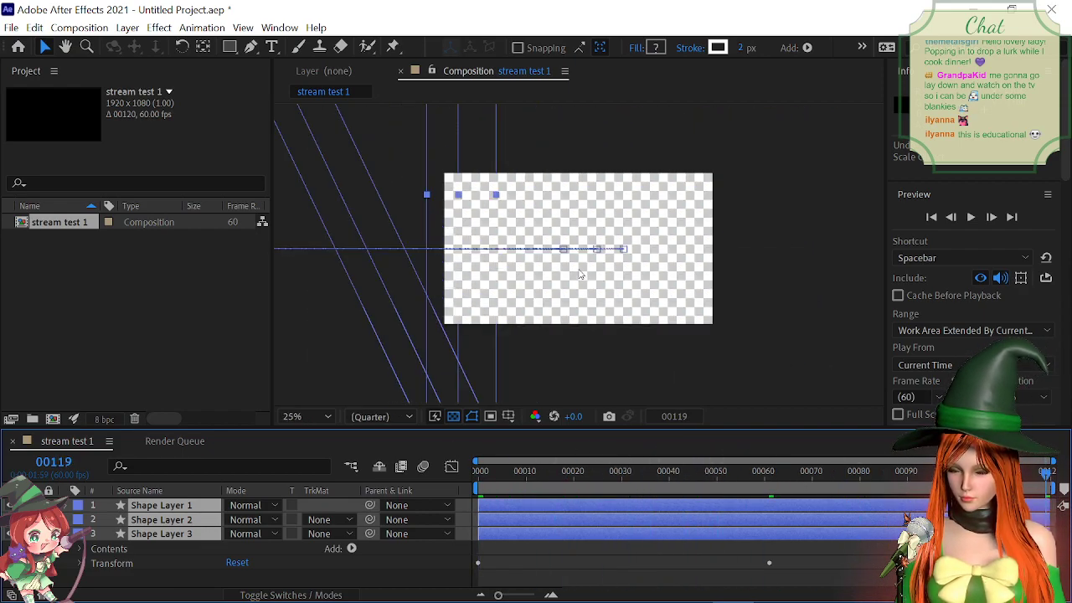
{"action": "key", "text": "comma"}
{"action": "key", "text": "space"}
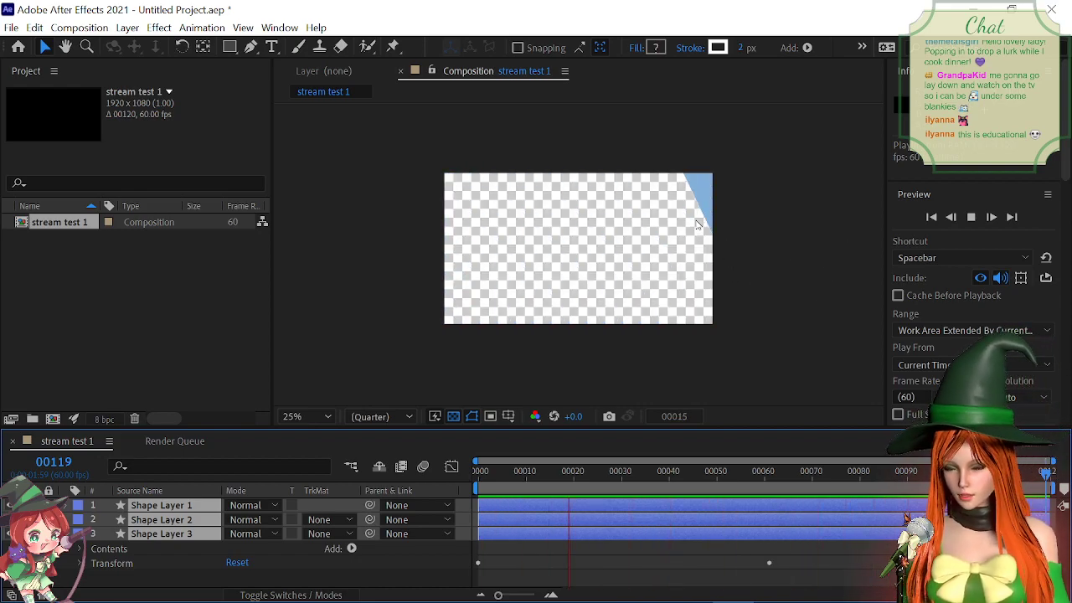
{"action": "key", "text": "space"}
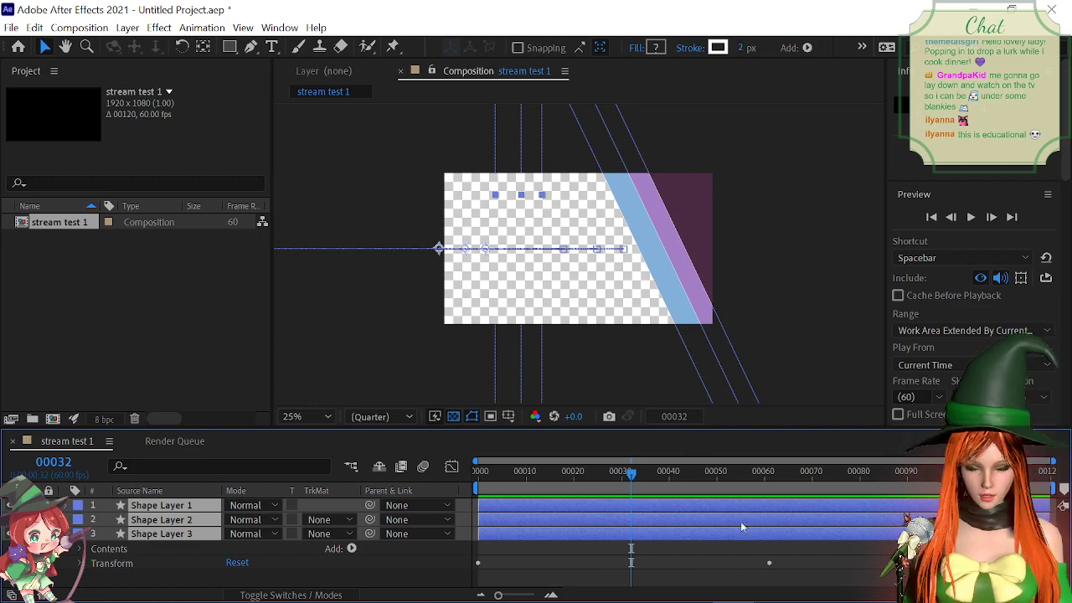
Step: At frame 60, import Logo_-_Outline.png into the project and add it as the uppermost layer of the composition
{"action": "left_click_drag", "start_coordinate": [759, 482], "coordinate": [765, 480]}
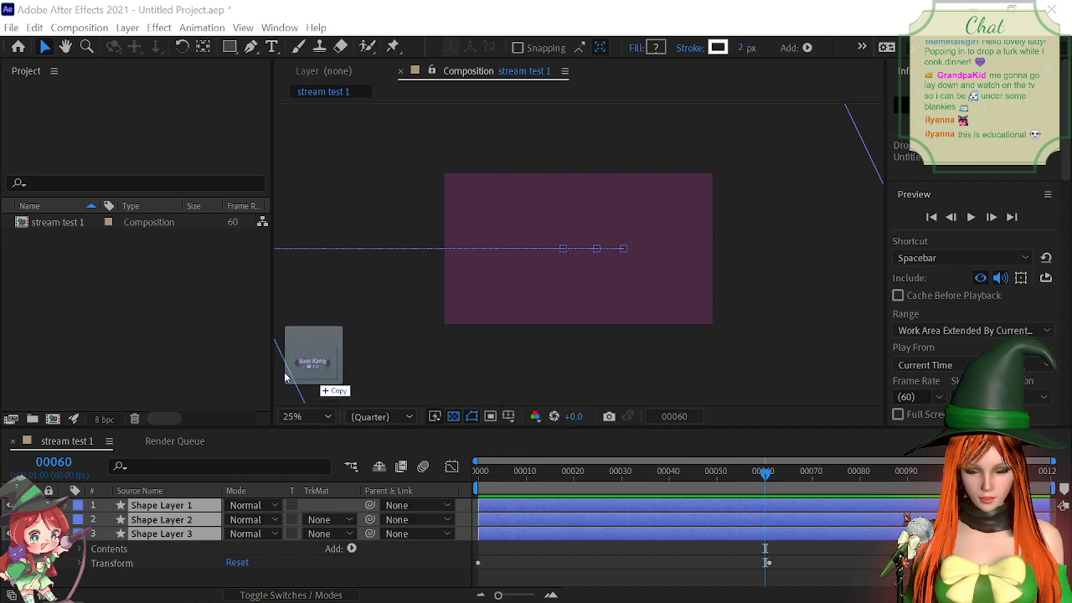
{"action": "left_click_drag", "start_coordinate": [307, 354], "coordinate": [148, 311]}
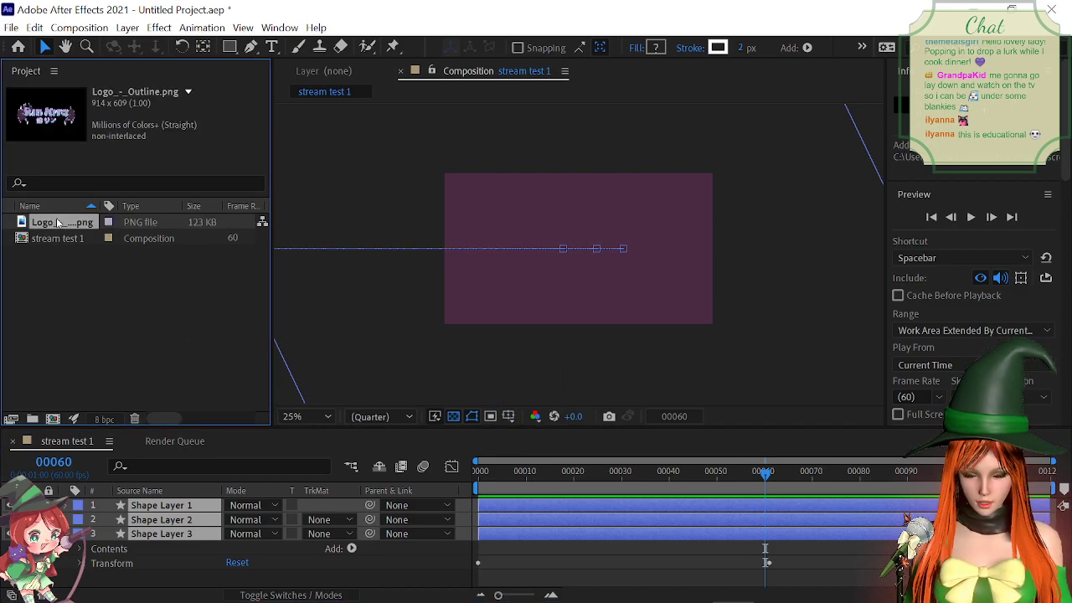
{"action": "left_click_drag", "start_coordinate": [59, 222], "coordinate": [181, 507]}
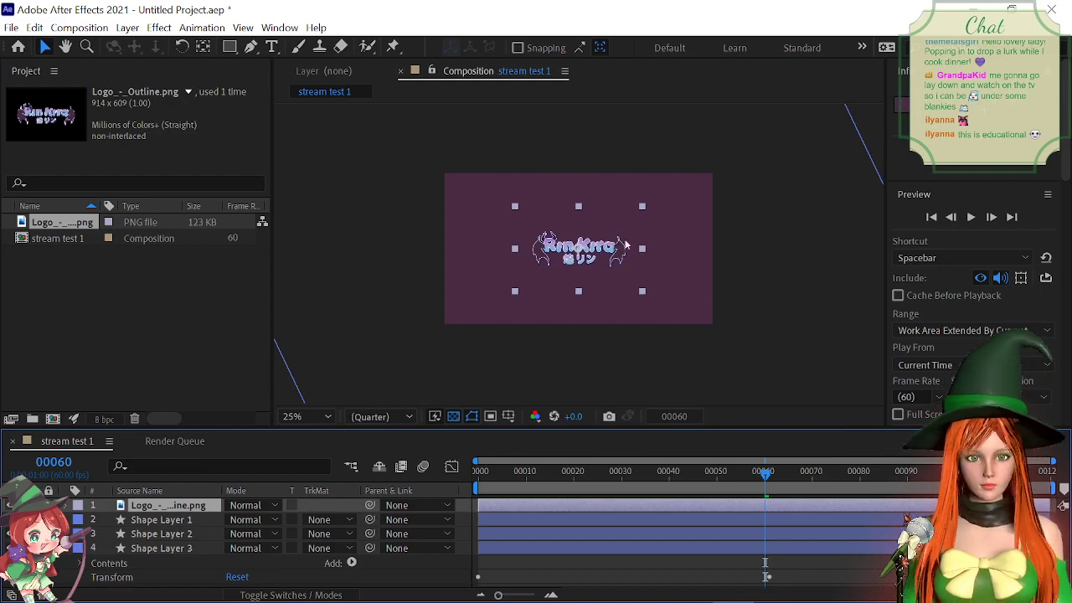
Step: Scale the logo layer up proportionally to about 156.5%, keeping it centered in the frame
{"action": "scroll", "coordinate": [588, 261], "scroll_direction": "up", "scroll_amount": 1}
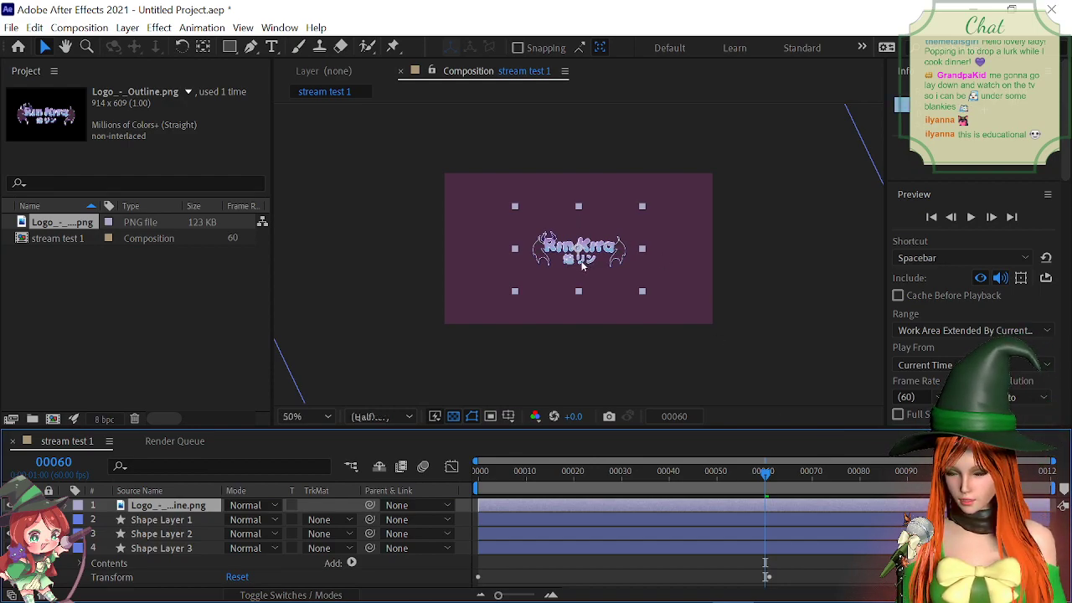
{"action": "left_click_drag", "start_coordinate": [704, 154], "coordinate": [774, 124]}
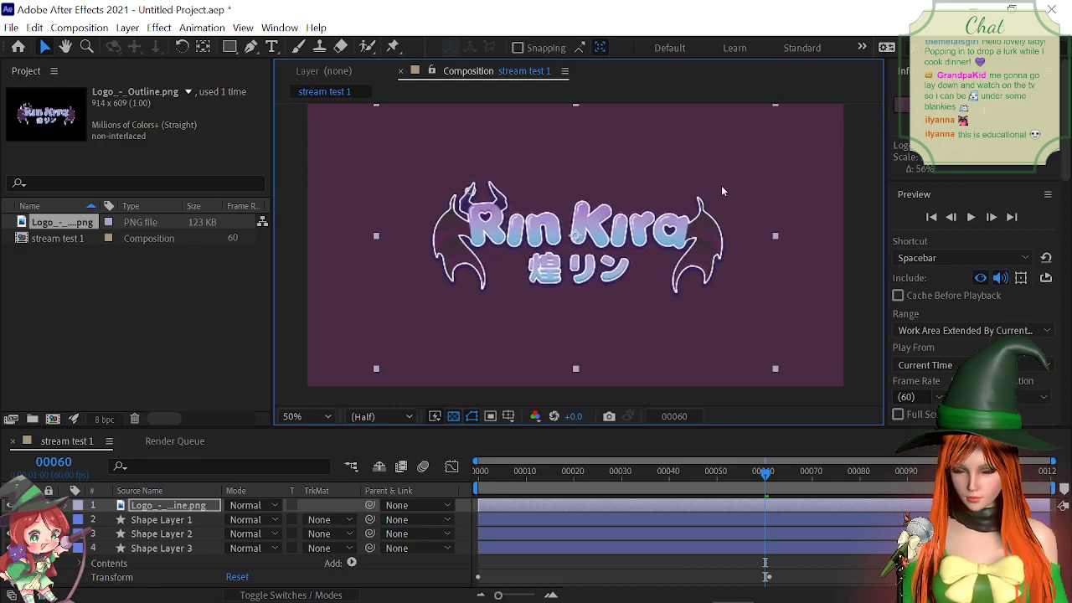
{"action": "scroll", "coordinate": [663, 244], "scroll_direction": "down", "scroll_amount": 1}
{"action": "scroll", "coordinate": [659, 256], "scroll_direction": "up", "scroll_amount": 1}
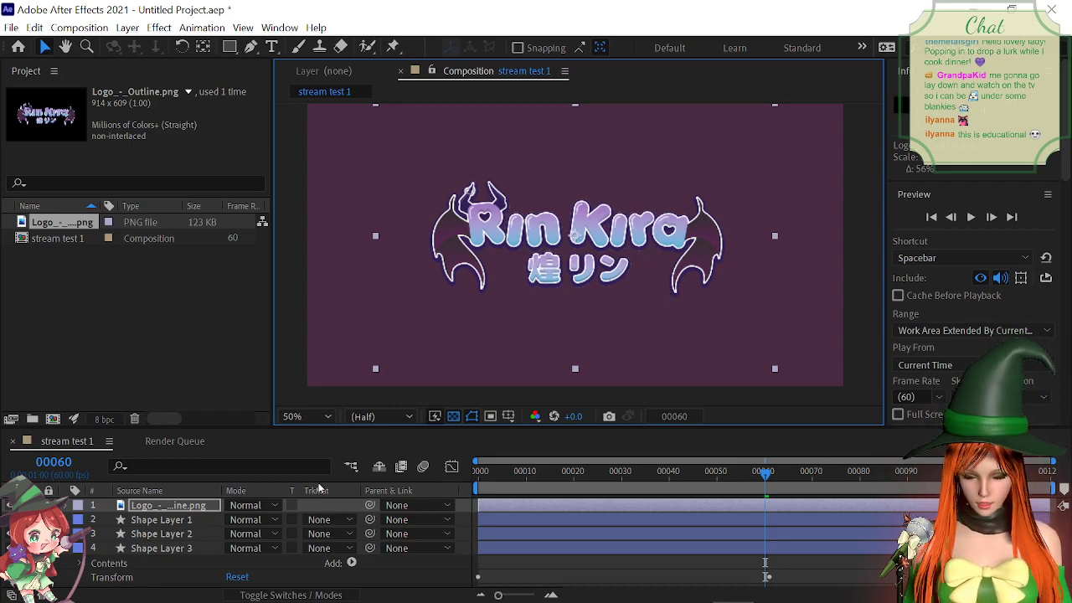
Step: Duplicate Shape Layer 1 and place the copy directly above the logo layer
{"action": "left_click", "coordinate": [162, 520]}
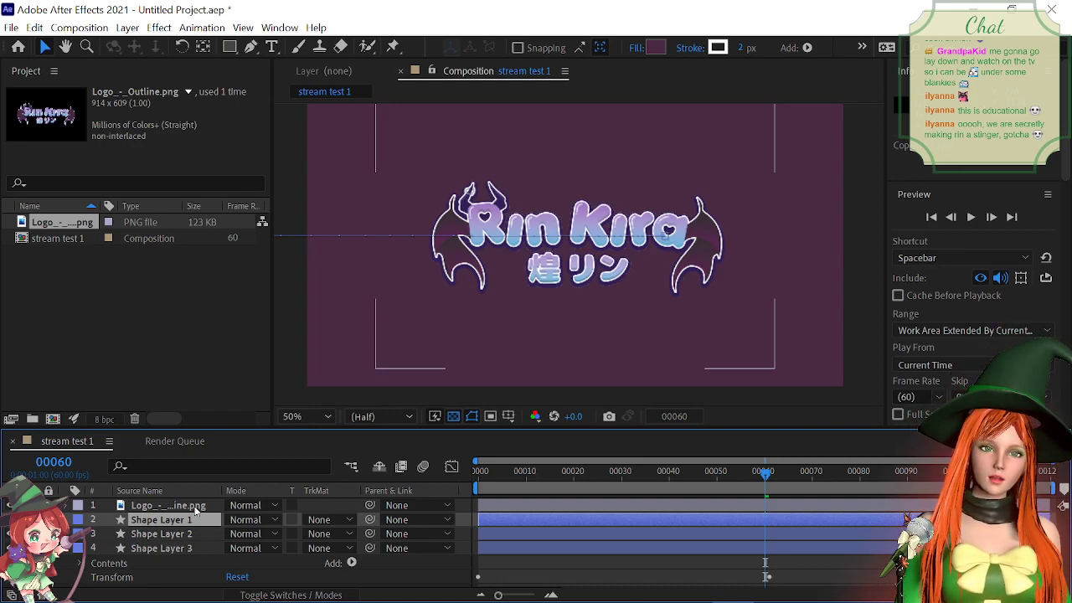
{"action": "key", "text": "ctrl+d"}
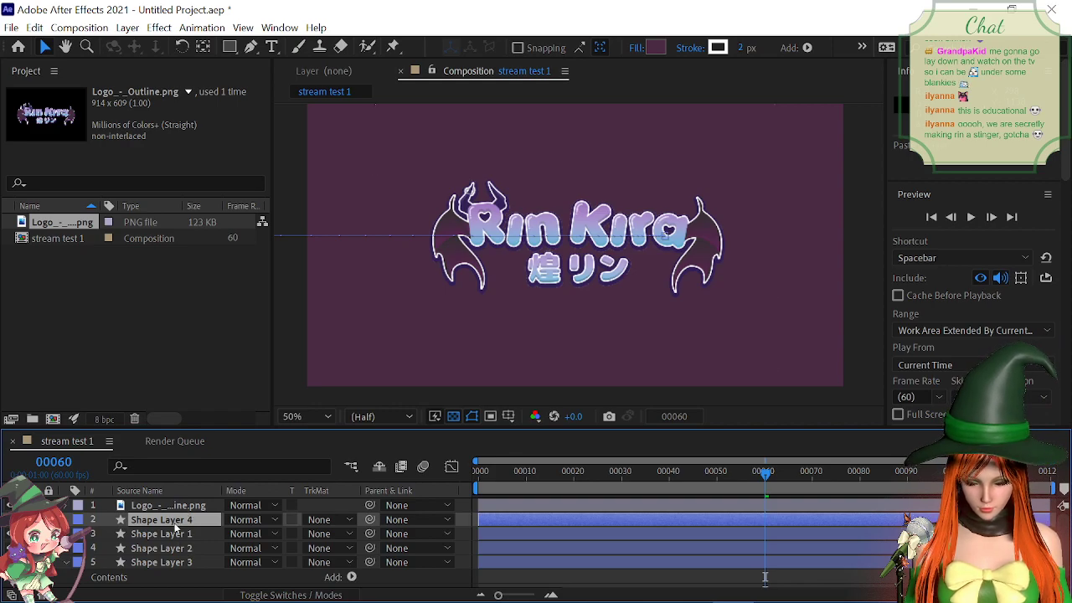
{"action": "key", "text": "ctrl+]"}
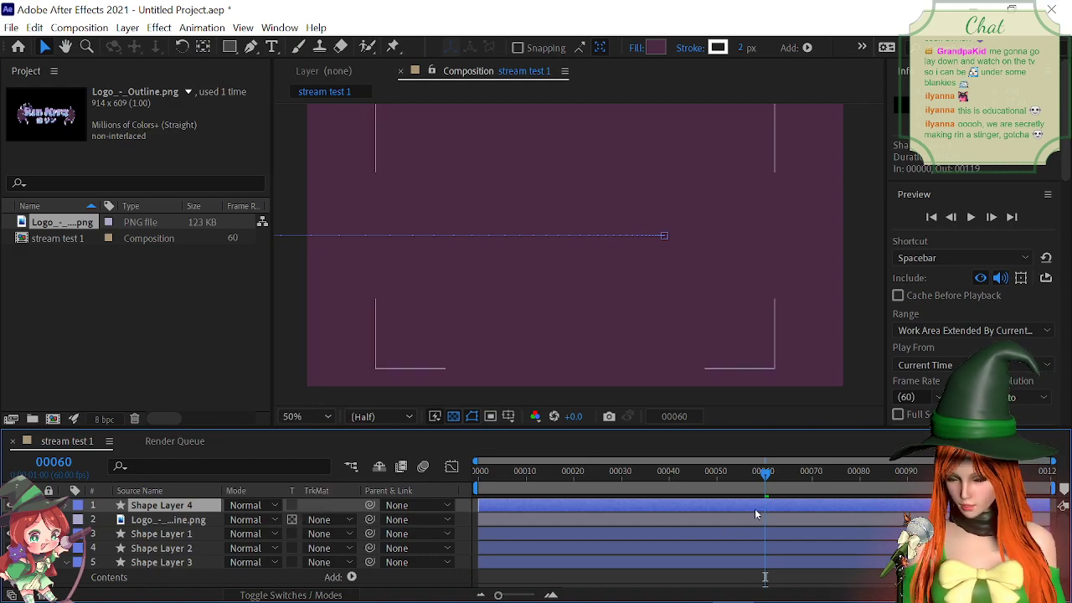
Step: Preserve underlying transparency on the logo layer and hide the duplicated shape layer above it
{"action": "left_click_drag", "start_coordinate": [765, 474], "coordinate": [702, 466]}
{"action": "left_click", "coordinate": [767, 476]}
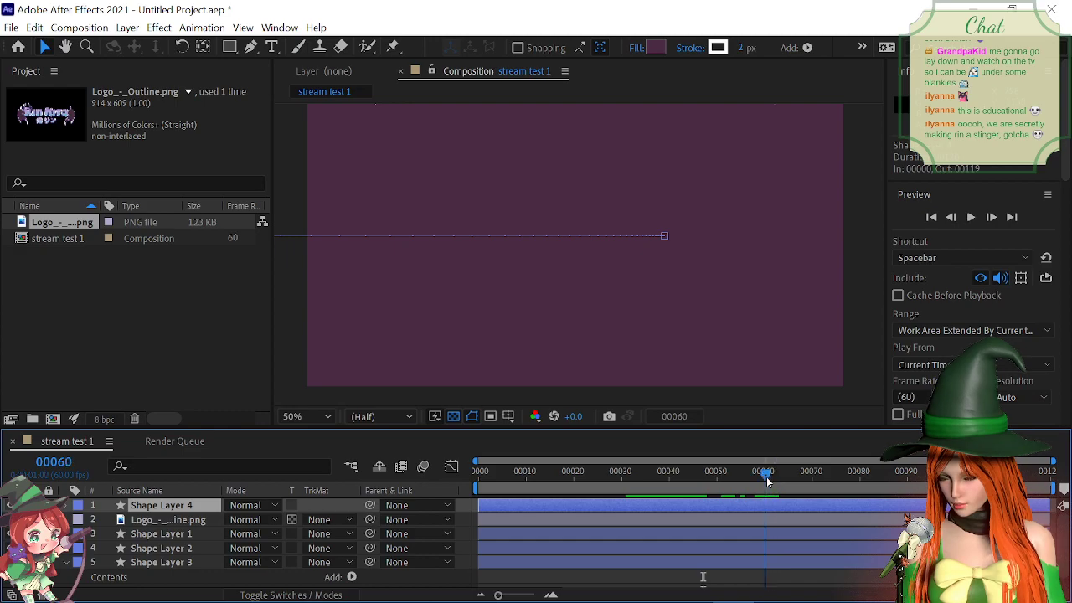
{"action": "left_click", "coordinate": [292, 519]}
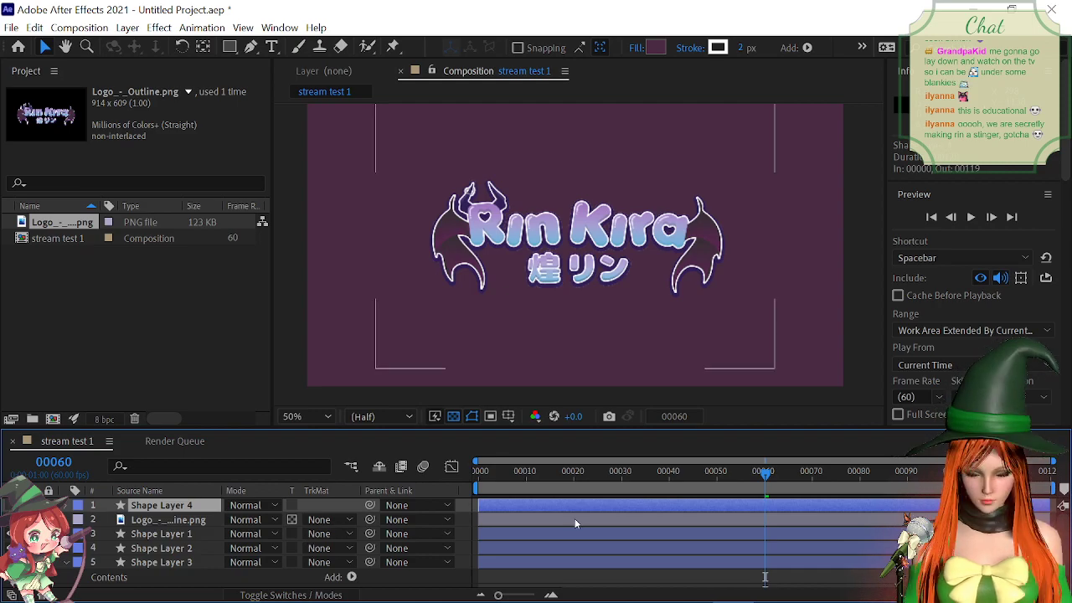
Step: Preview the transition with the logo and scrub back to frame 0 to check how the logo appears
{"action": "left_click", "coordinate": [971, 217]}
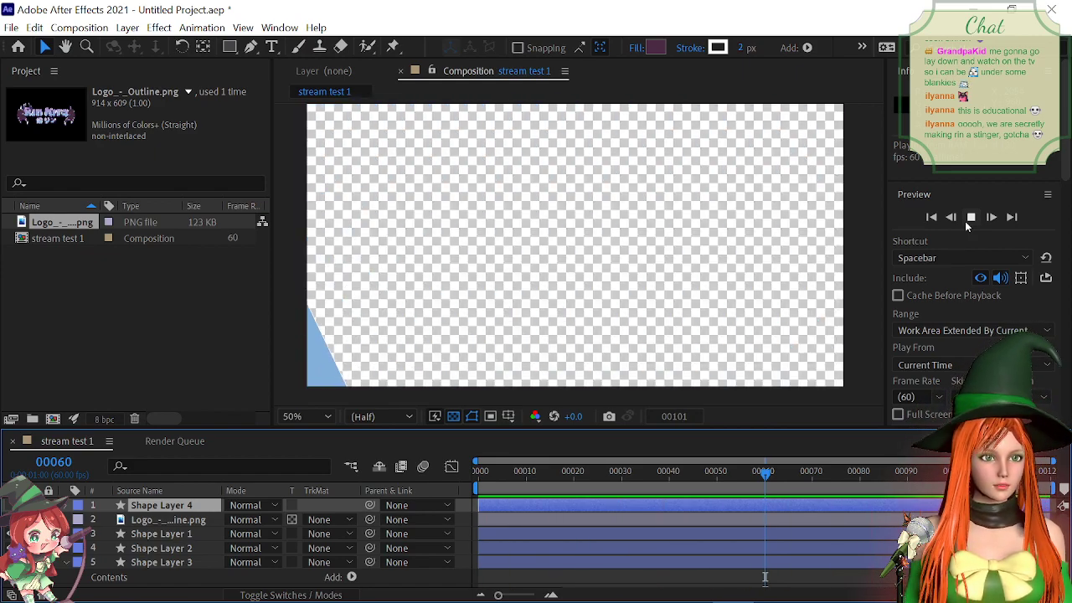
{"action": "key", "text": "space"}
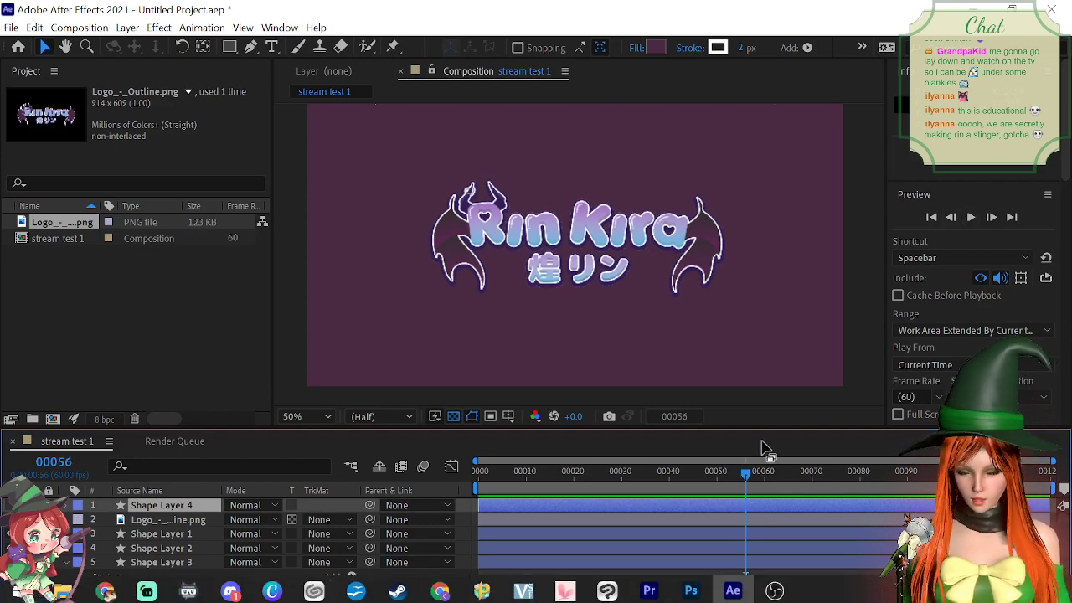
{"action": "left_click_drag", "start_coordinate": [697, 476], "coordinate": [455, 471]}
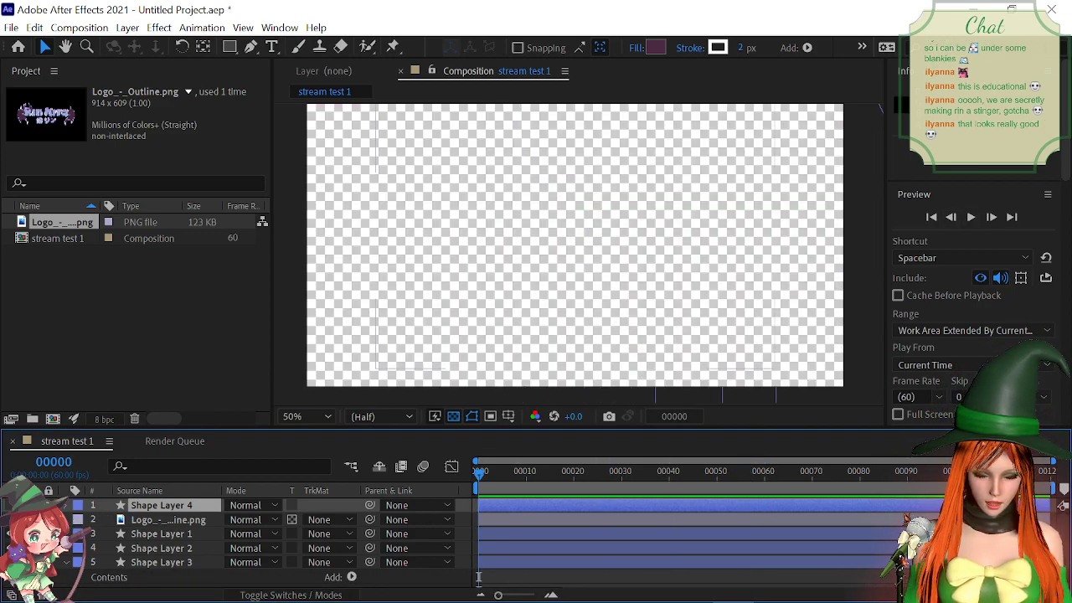
Step: Set the logo layer's track matte to Alpha Matte "Shape Layer 4"
{"action": "key", "text": "ctrl+Right"}
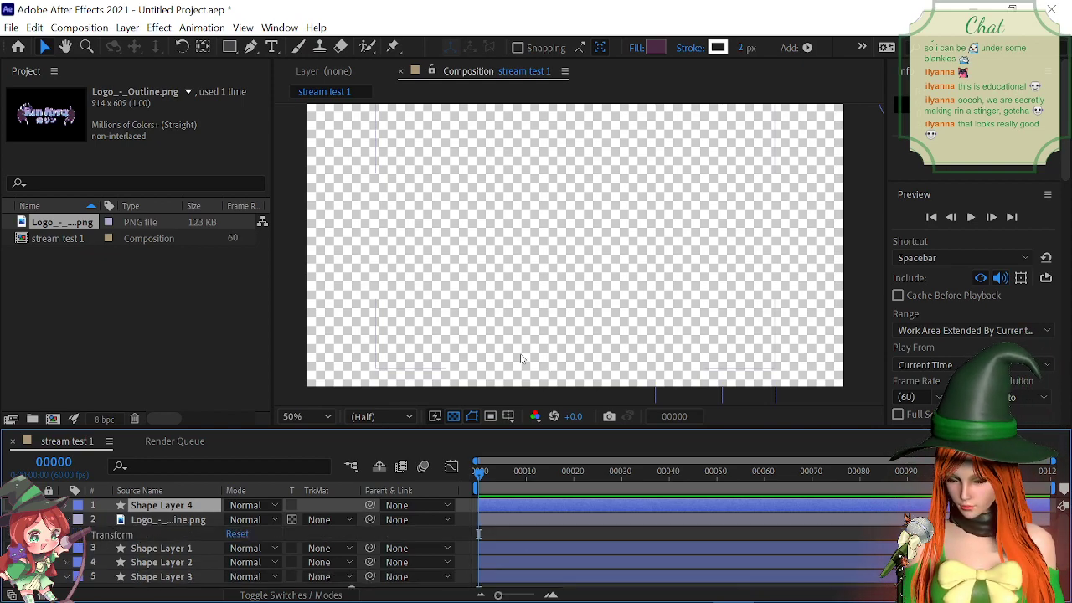
{"action": "key", "text": "comma"}
{"action": "key", "text": "comma"}
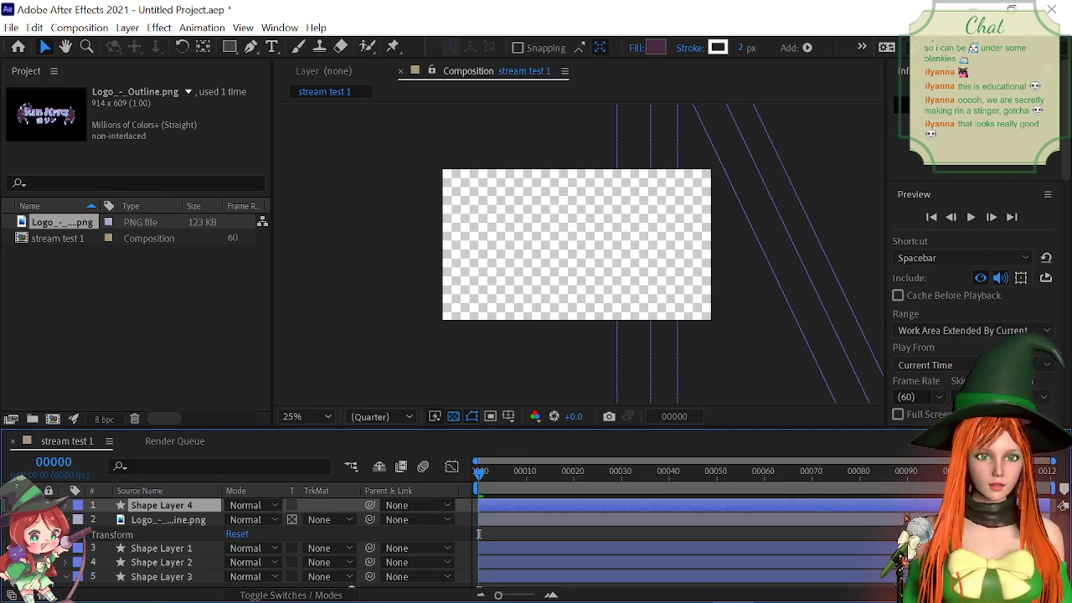
{"action": "left_click", "coordinate": [321, 520]}
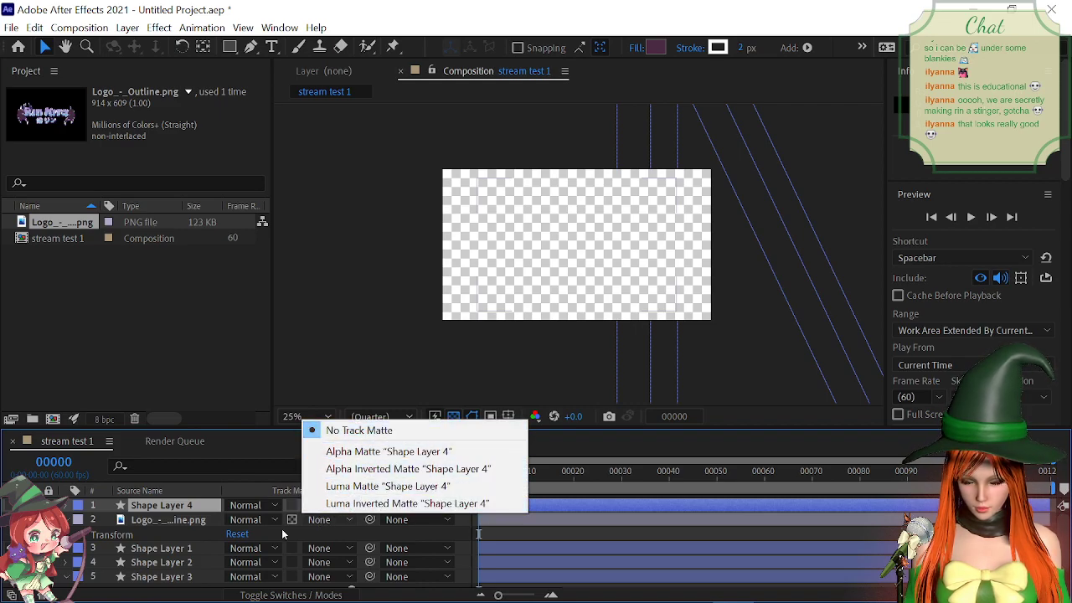
{"action": "left_click", "coordinate": [283, 531]}
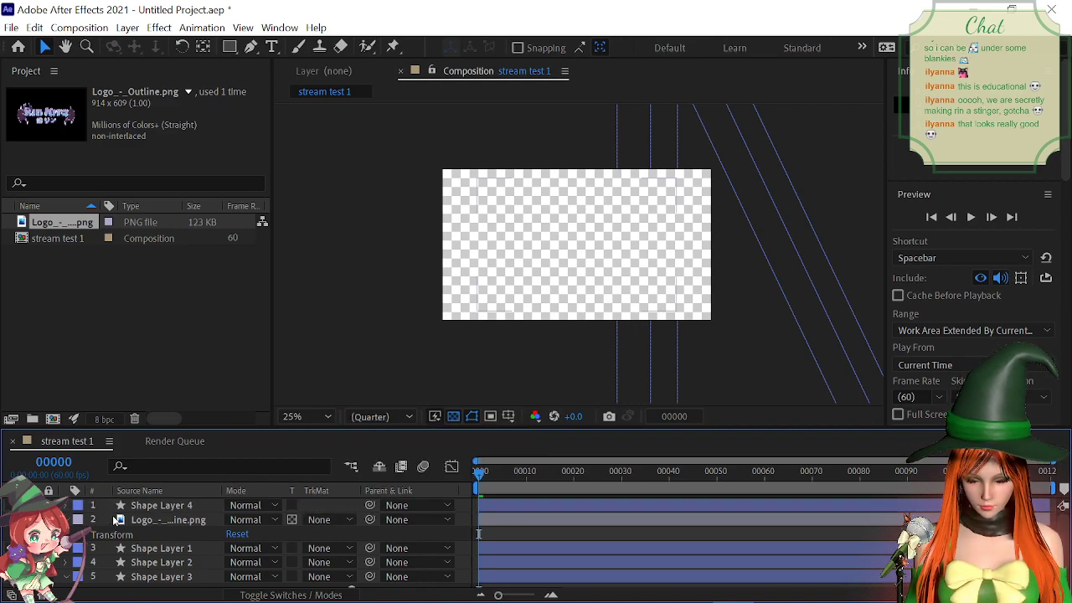
{"action": "left_click", "coordinate": [143, 520]}
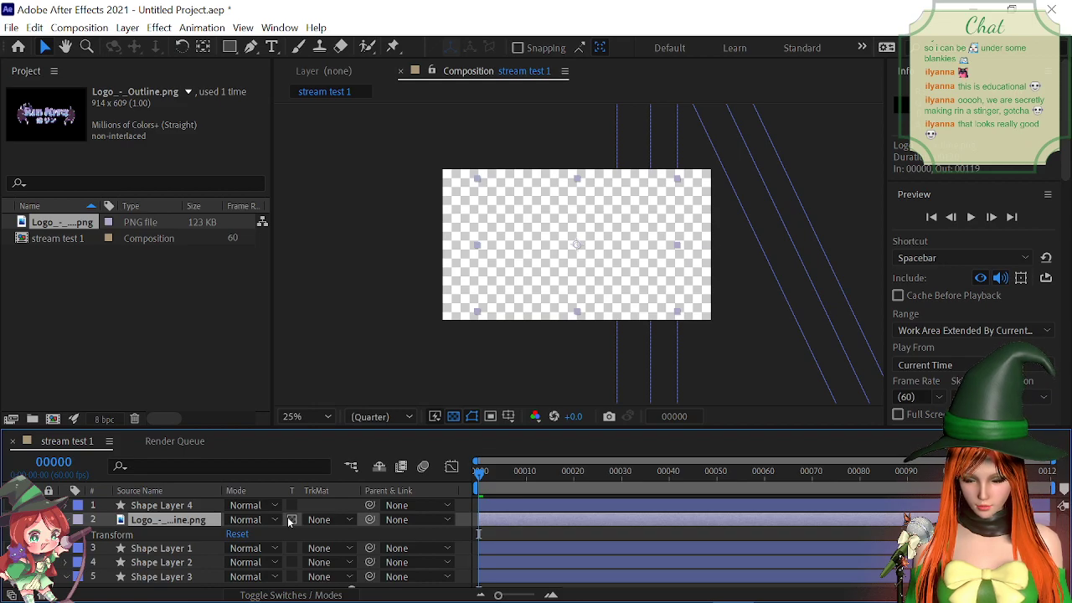
{"action": "left_click", "coordinate": [324, 520]}
{"action": "left_click", "coordinate": [352, 448]}
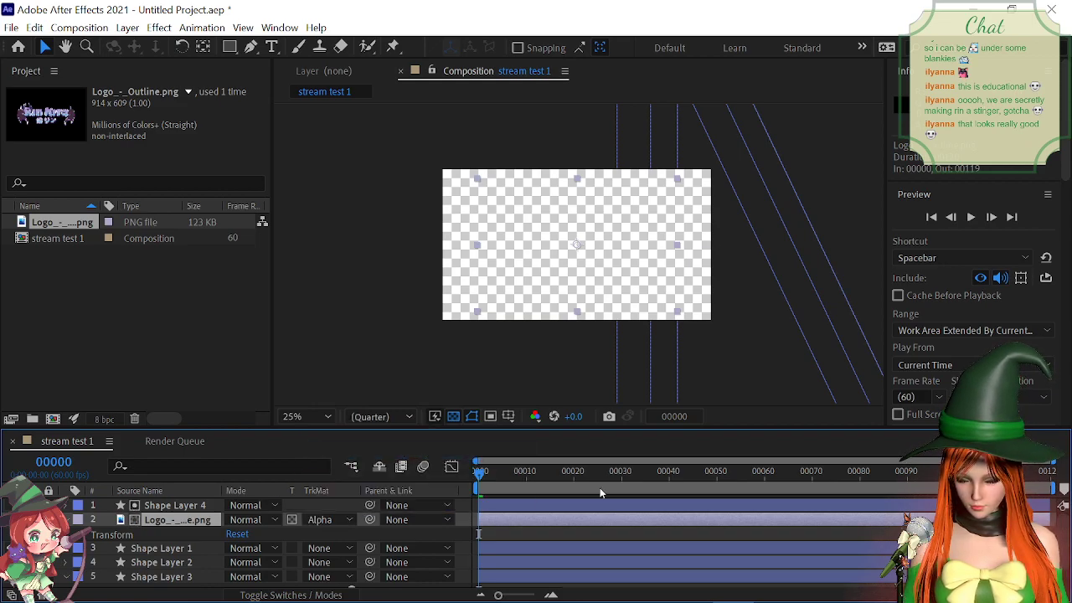
Step: Scrub through the composition to check how the matte reveals the logo, returning to frame 0
{"action": "left_click_drag", "start_coordinate": [648, 471], "coordinate": [430, 466]}
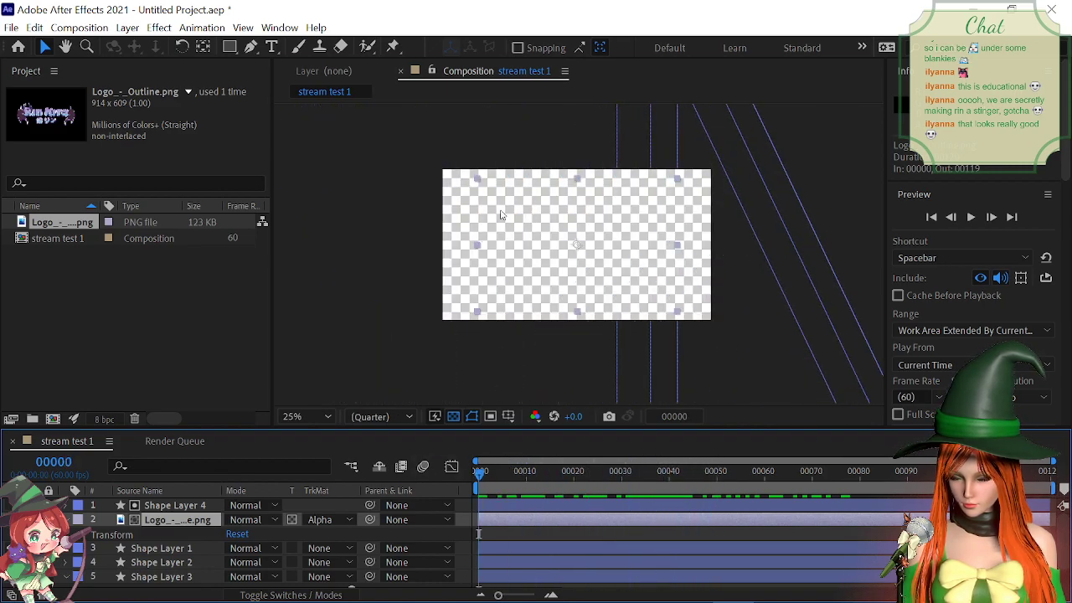
{"action": "left_click", "coordinate": [504, 244]}
{"action": "left_click", "coordinate": [478, 534]}
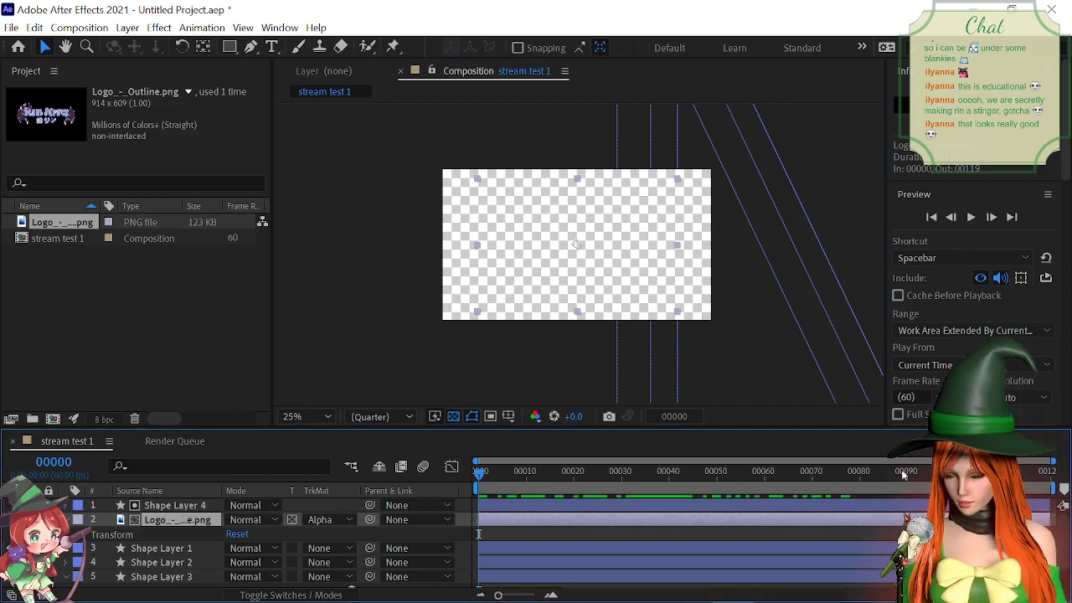
{"action": "left_click_drag", "start_coordinate": [757, 478], "coordinate": [482, 473]}
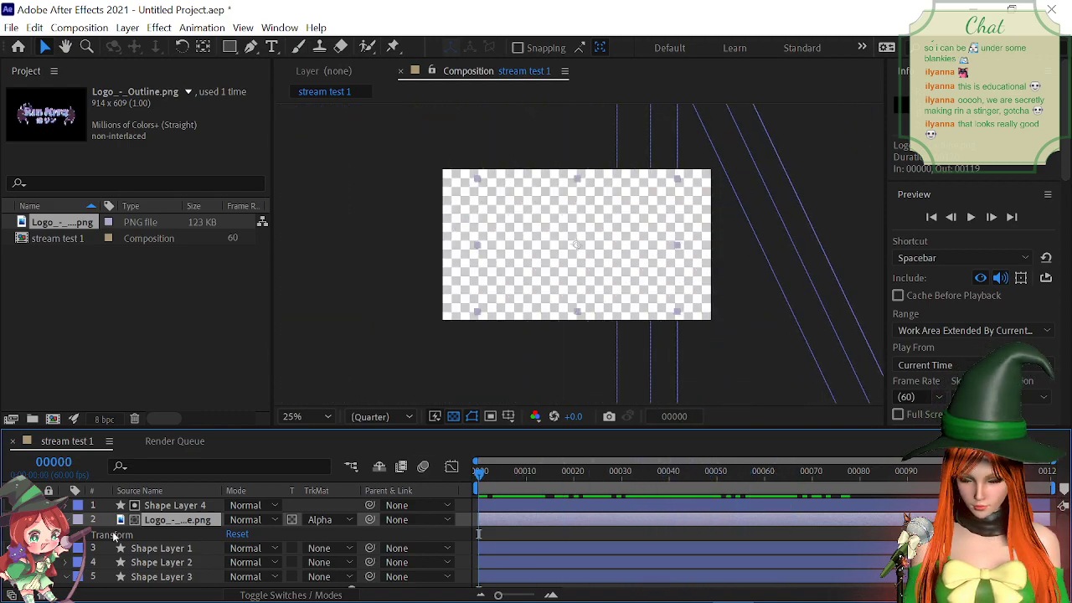
Step: Expand the logo layer's transform properties and set a scale keyframe of 156.5% at frame 0
{"action": "left_click", "coordinate": [81, 533]}
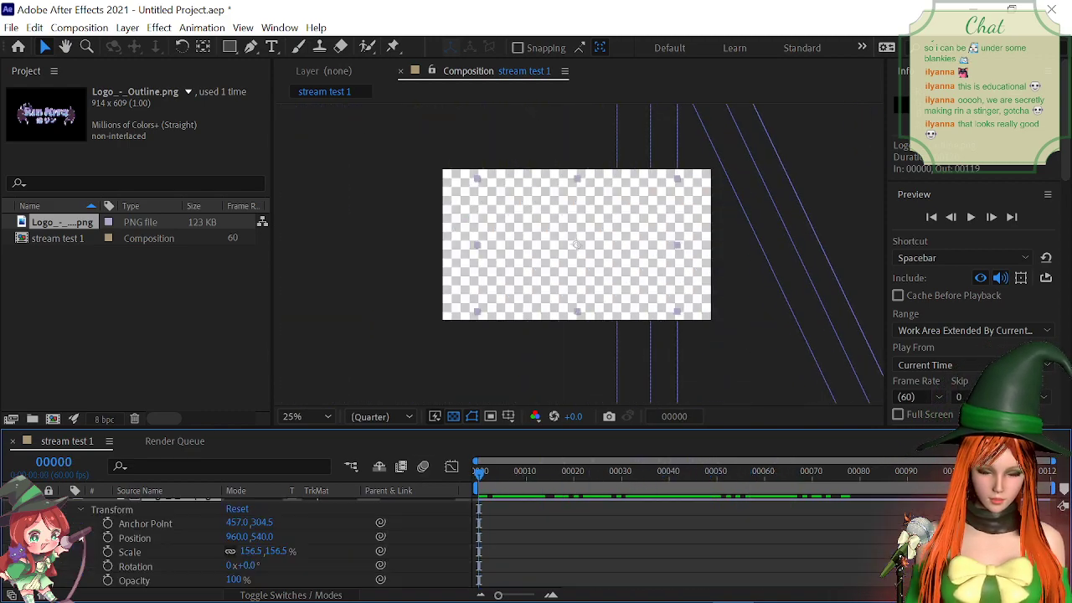
{"action": "left_click", "coordinate": [133, 549]}
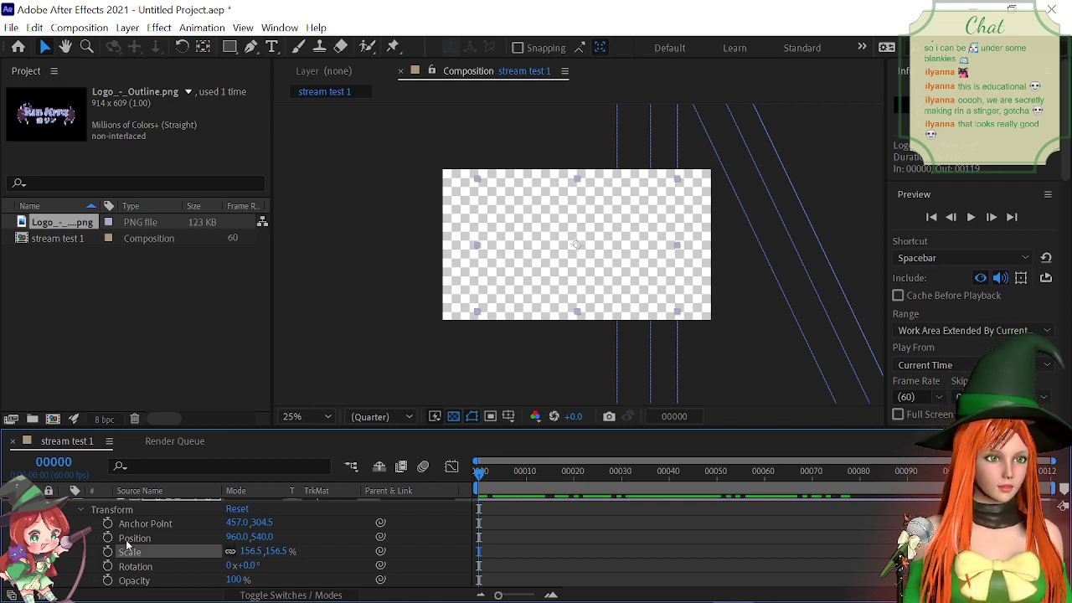
{"action": "left_click", "coordinate": [108, 552]}
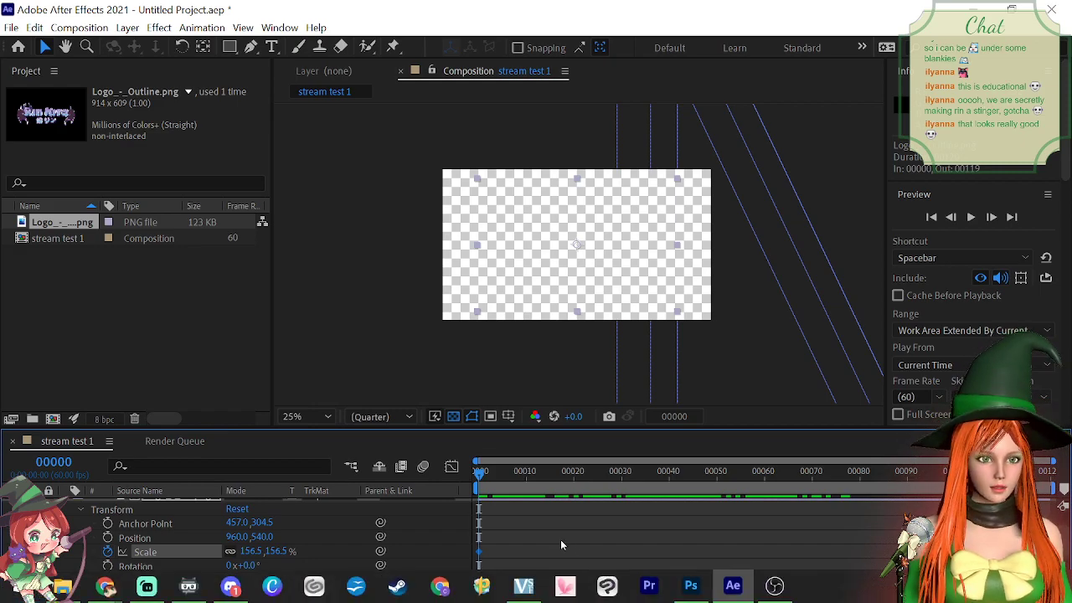
Step: At frame 119, set the logo's scale to 196.5% so it grows over the transition
{"action": "left_click_drag", "start_coordinate": [617, 475], "coordinate": [1047, 497]}
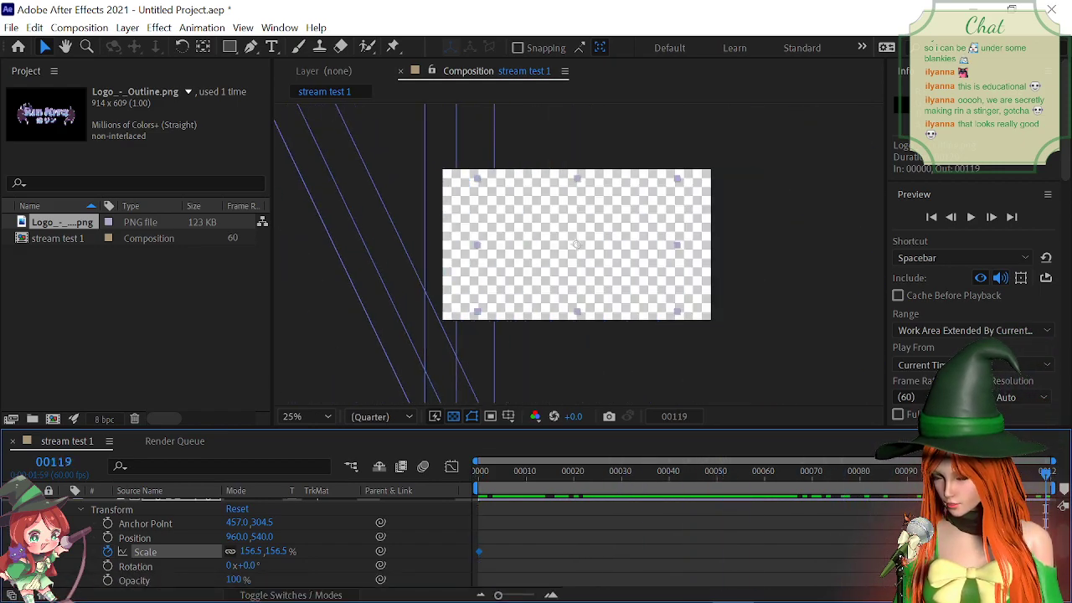
{"action": "left_click_drag", "start_coordinate": [247, 551], "coordinate": [272, 555]}
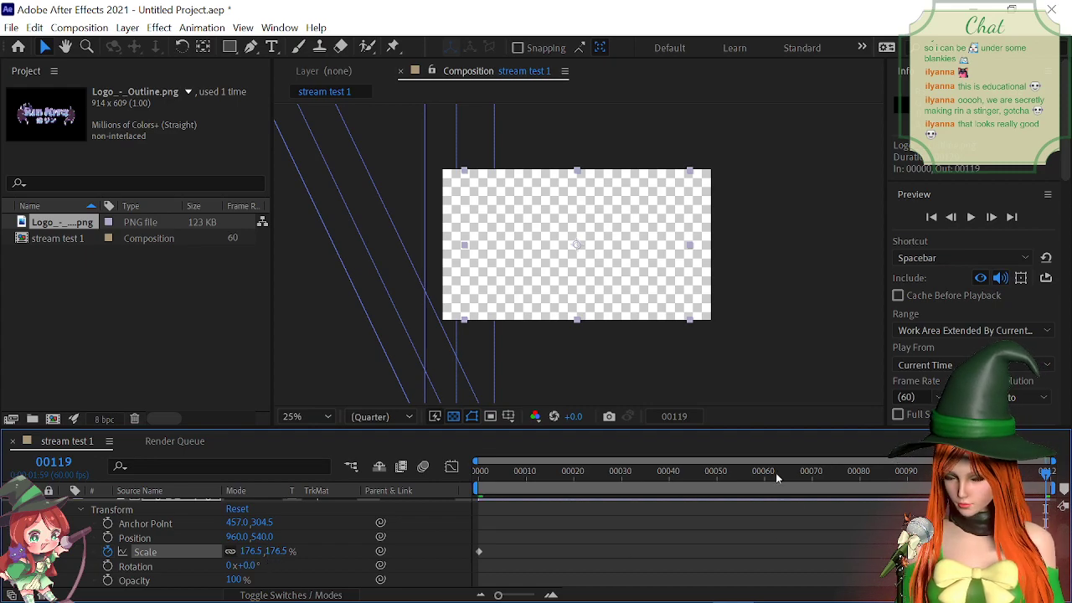
{"action": "left_click_drag", "start_coordinate": [776, 472], "coordinate": [1057, 470]}
{"action": "left_click_drag", "start_coordinate": [251, 557], "coordinate": [271, 557]}
Step: Preview the full transition at 50% magnification and check the growing logo at frames 60, 0 and 54
{"action": "key", "text": "space"}
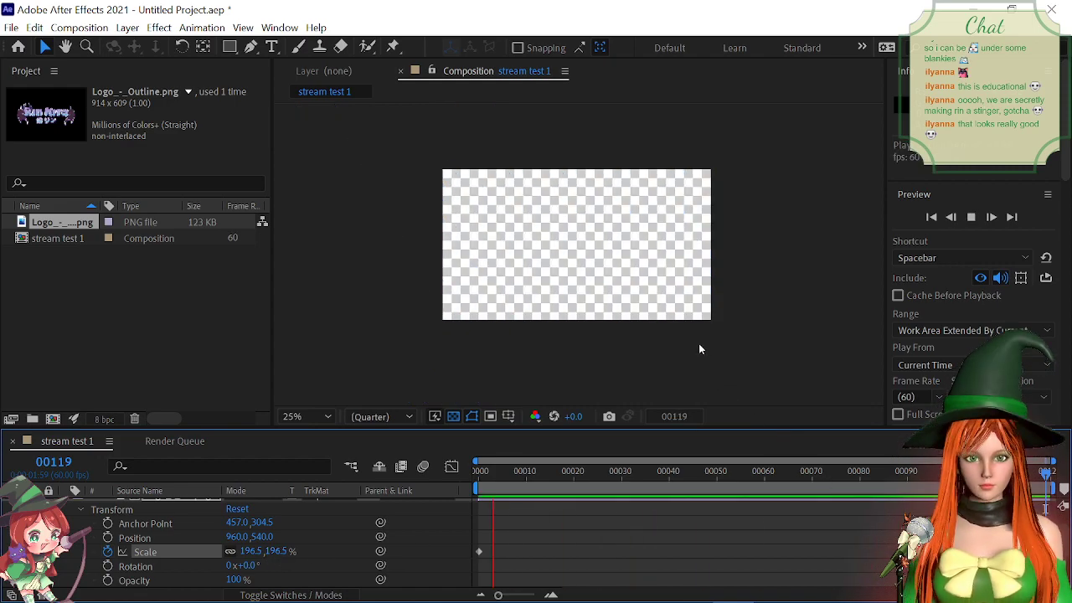
{"action": "key", "text": "space"}
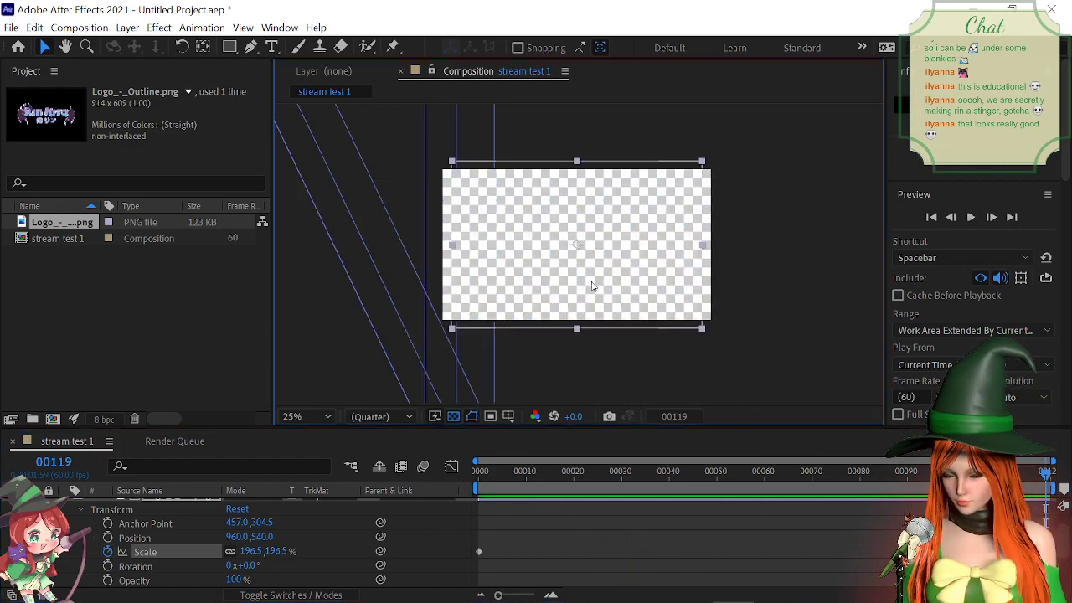
{"action": "scroll", "coordinate": [595, 287], "scroll_direction": "up", "scroll_amount": 2}
{"action": "key", "text": "space"}
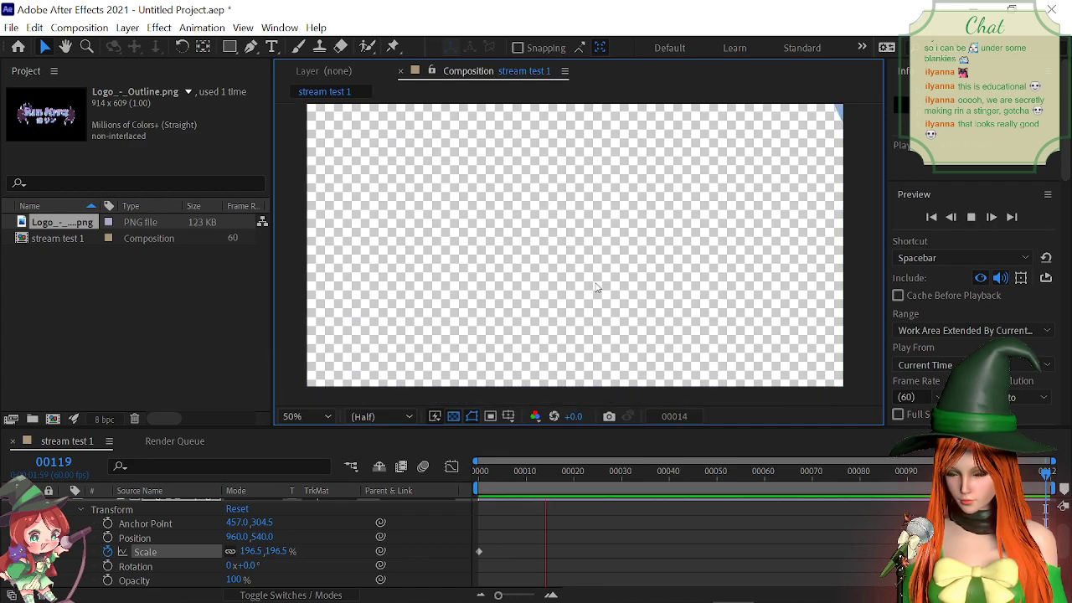
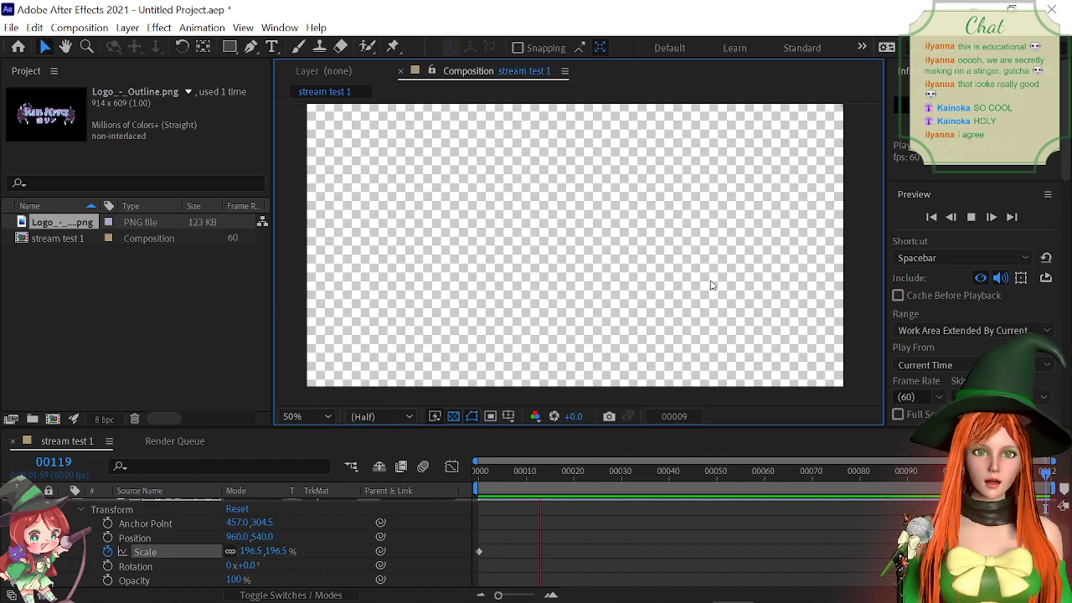
{"action": "key", "text": "space"}
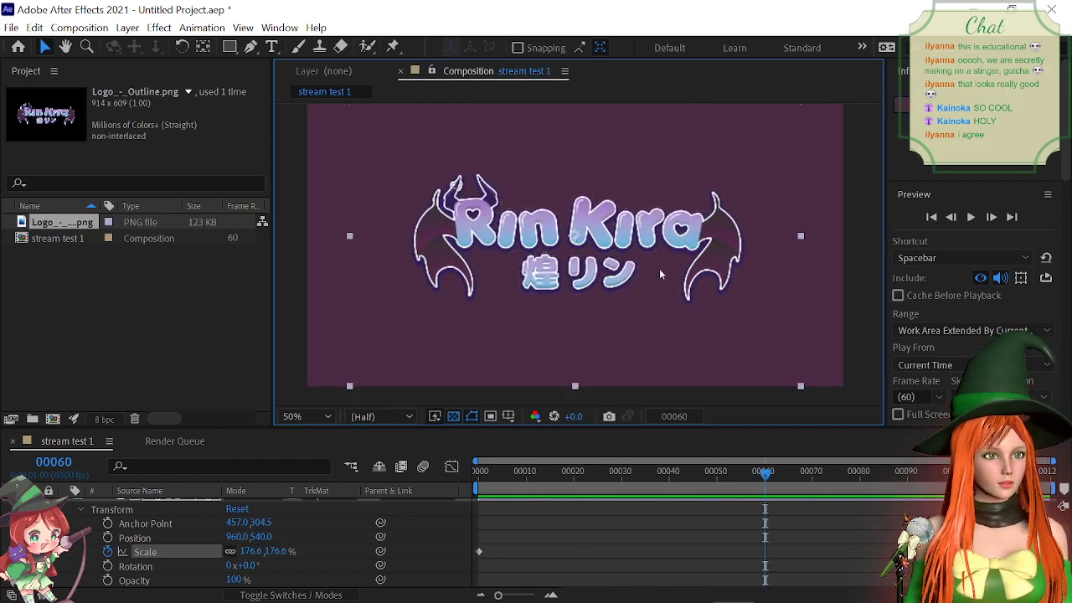
{"action": "left_click", "coordinate": [481, 471]}
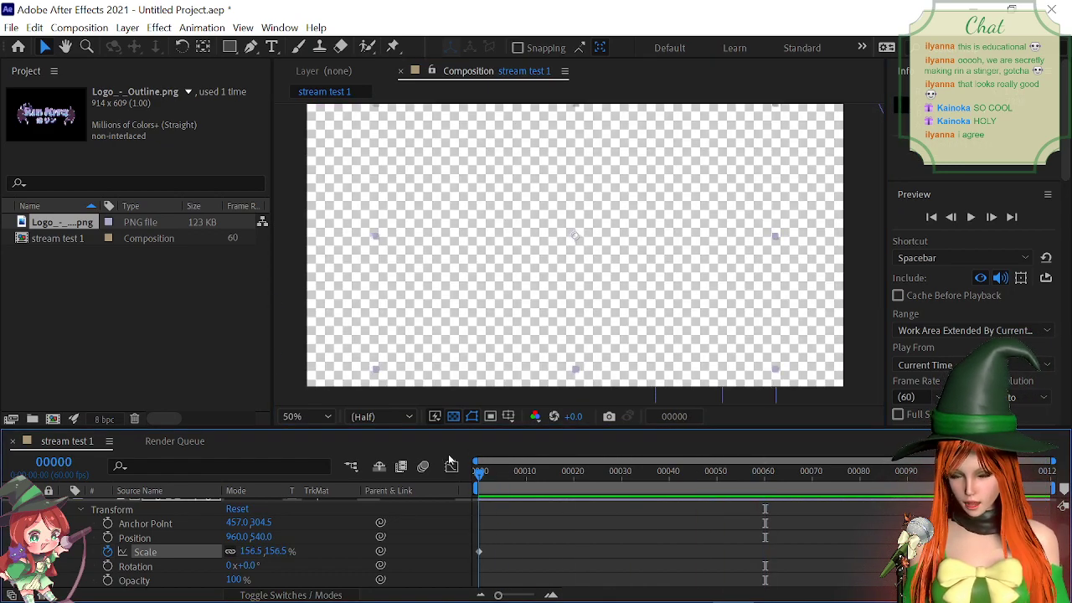
{"action": "left_click", "coordinate": [738, 474]}
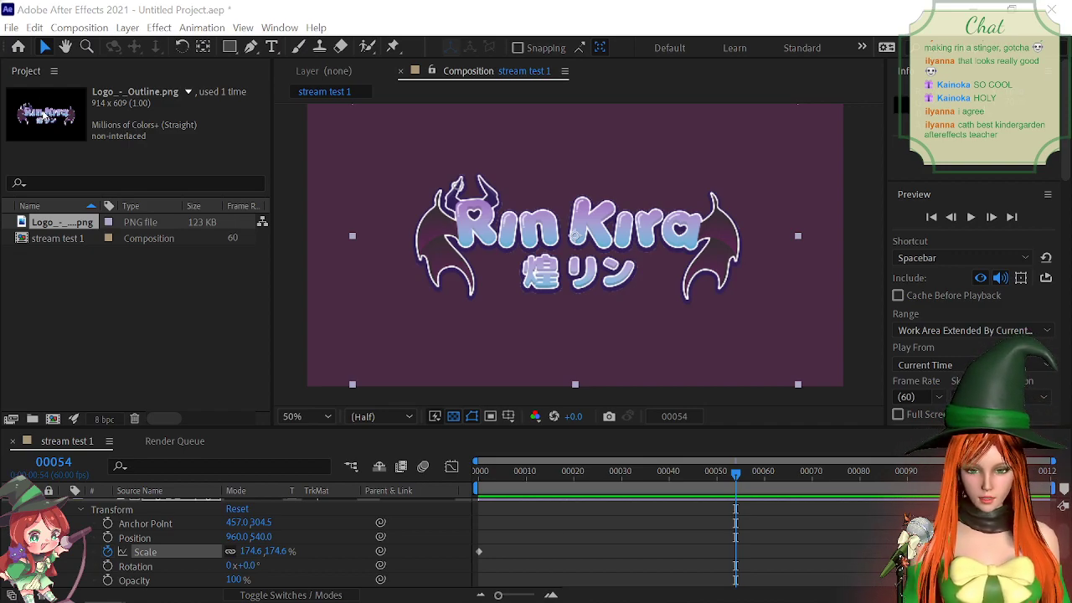
Step: Save the project under the name "rin stinger" in the blood folder
{"action": "left_click", "coordinate": [12, 28]}
{"action": "mouse_move", "coordinate": [84, 156]}
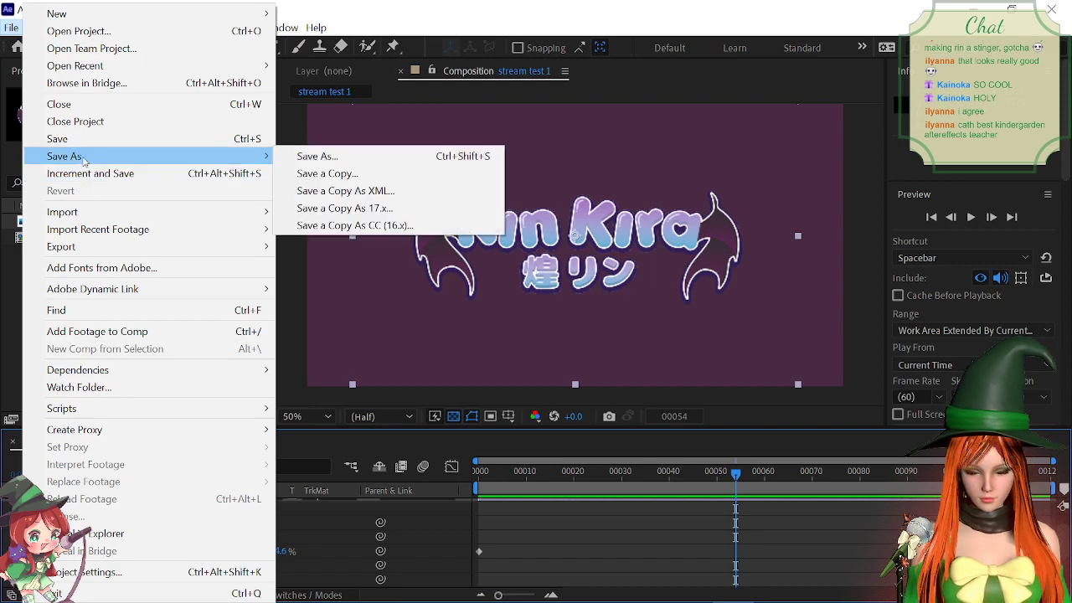
{"action": "left_click", "coordinate": [323, 157]}
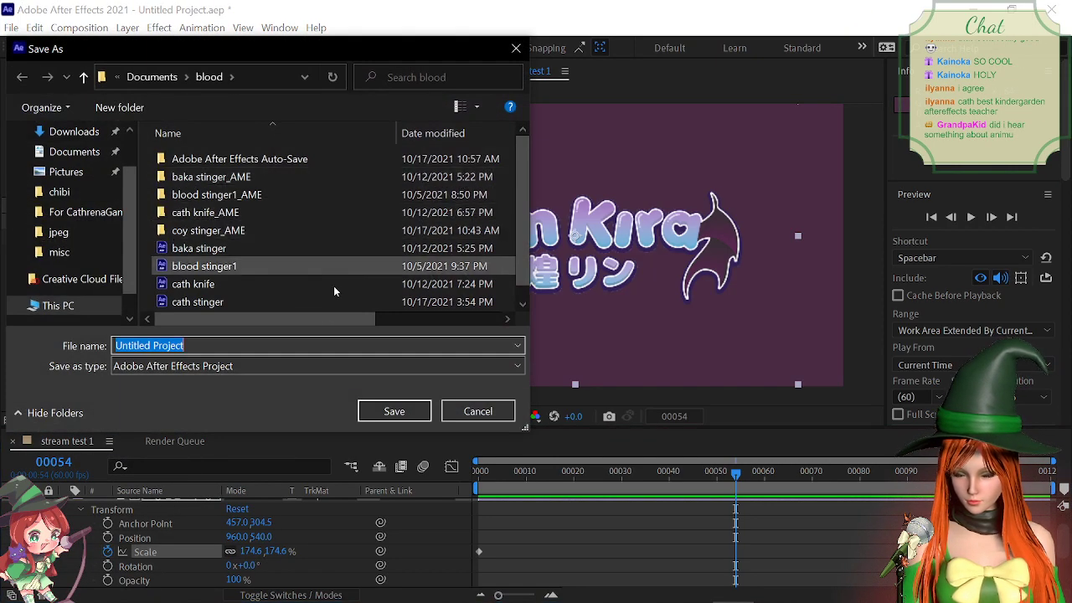
{"action": "type", "text": "rin sti"}
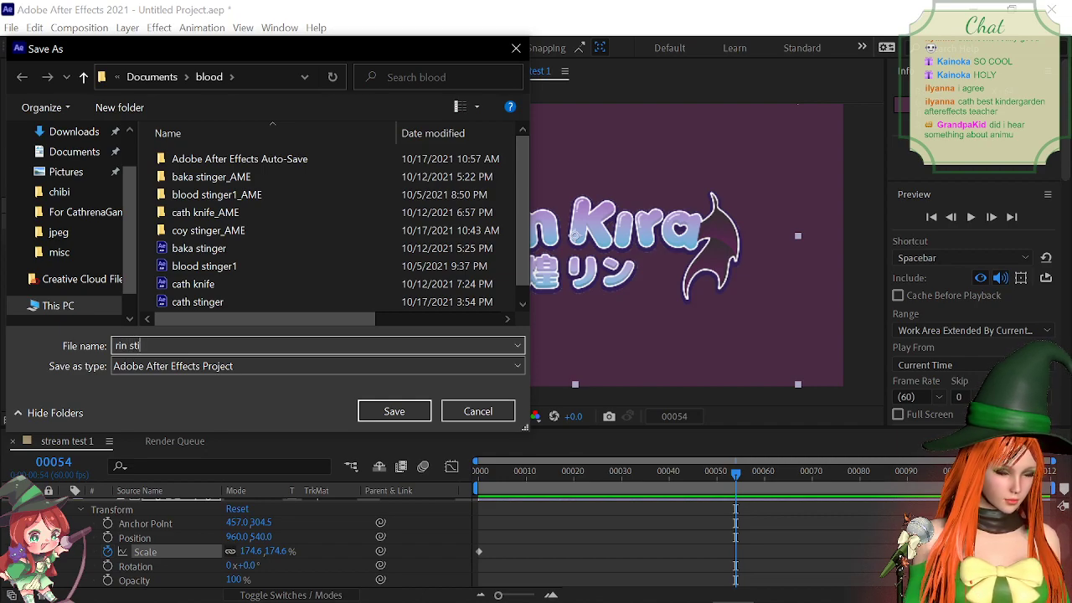
{"action": "type", "text": "nger"}
{"action": "left_click", "coordinate": [378, 405]}
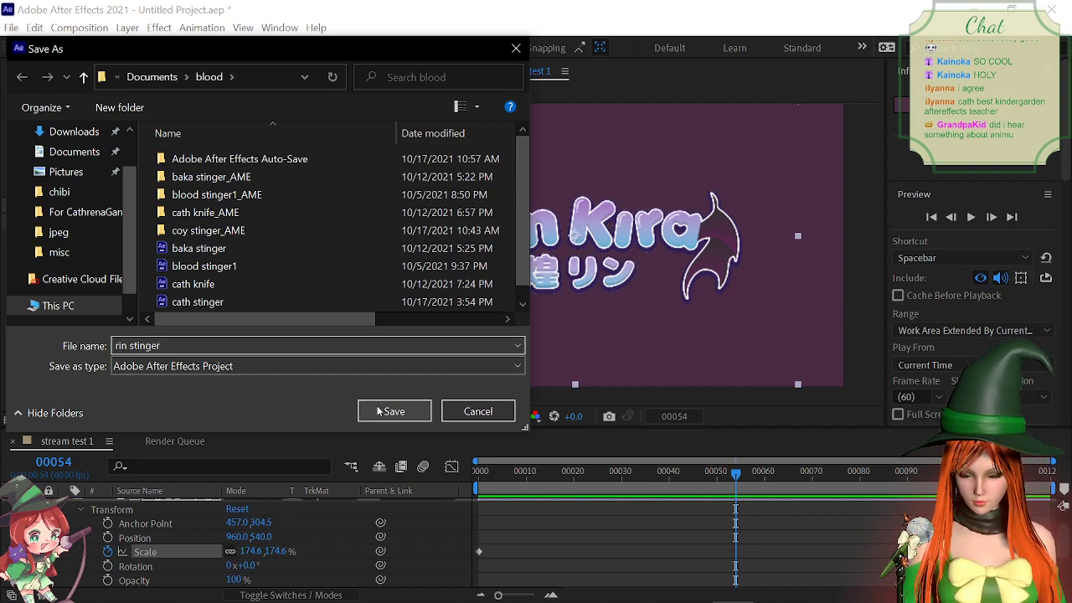
Step: Send the stream test 1 composition to the Adobe Media Encoder queue and keep the encoder in a smaller floating window
{"action": "left_click", "coordinate": [11, 28]}
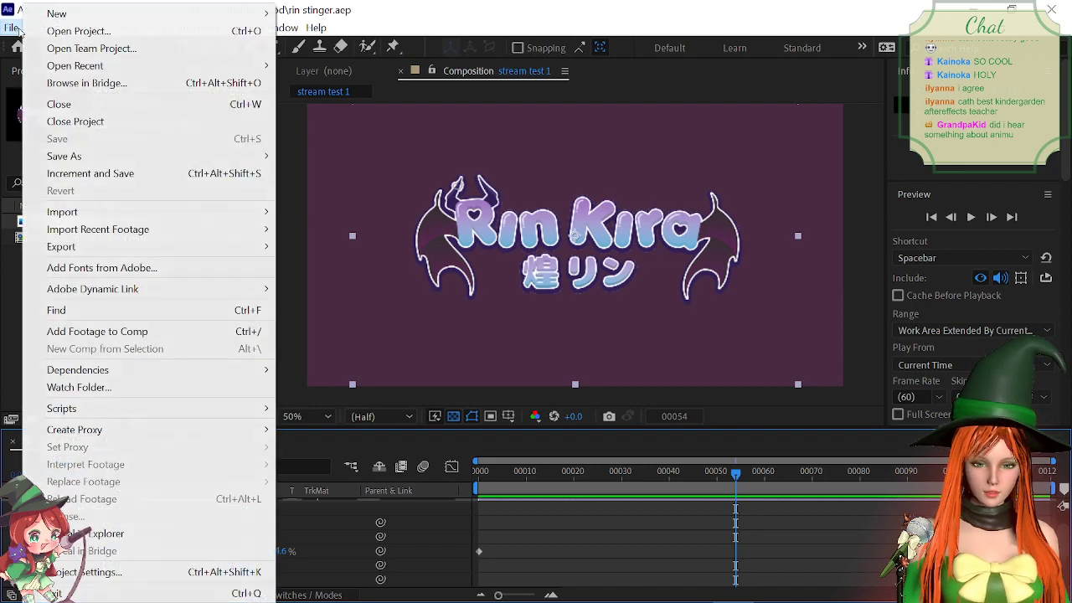
{"action": "mouse_move", "coordinate": [220, 251]}
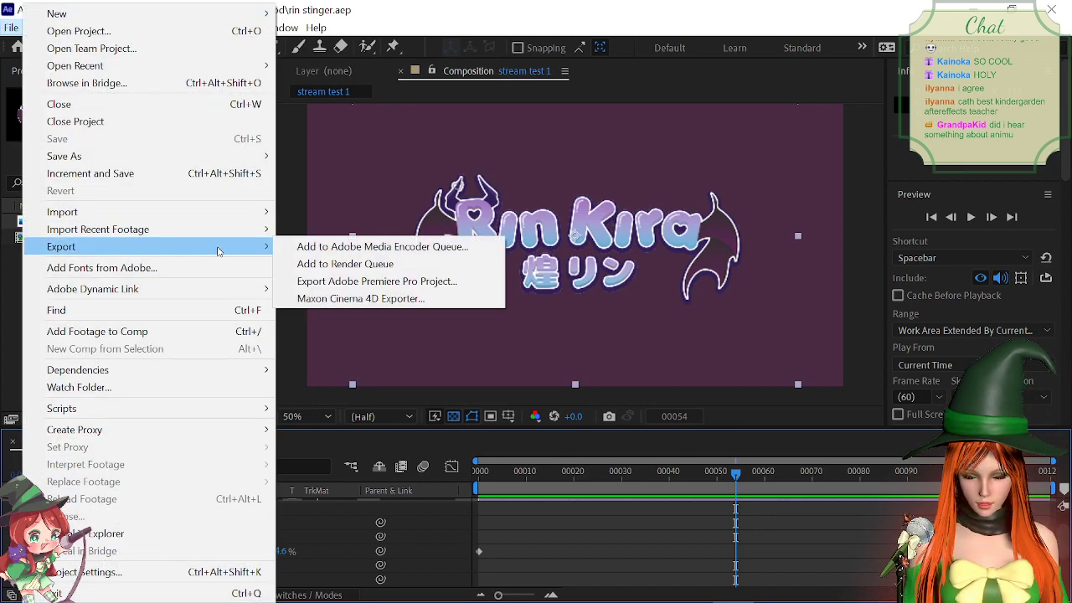
{"action": "left_click", "coordinate": [327, 250]}
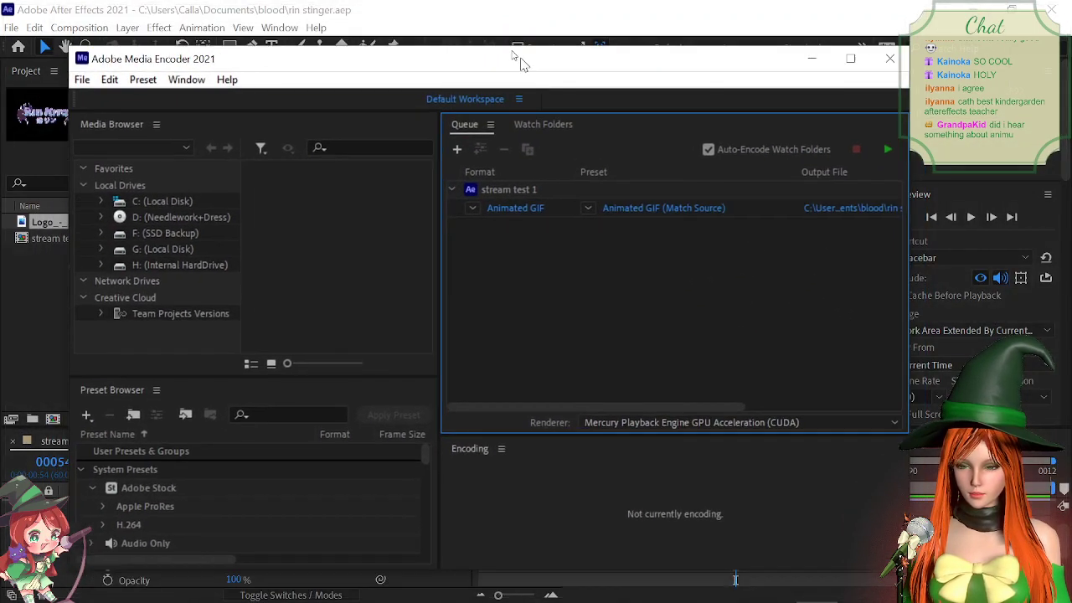
{"action": "double_click", "coordinate": [510, 7]}
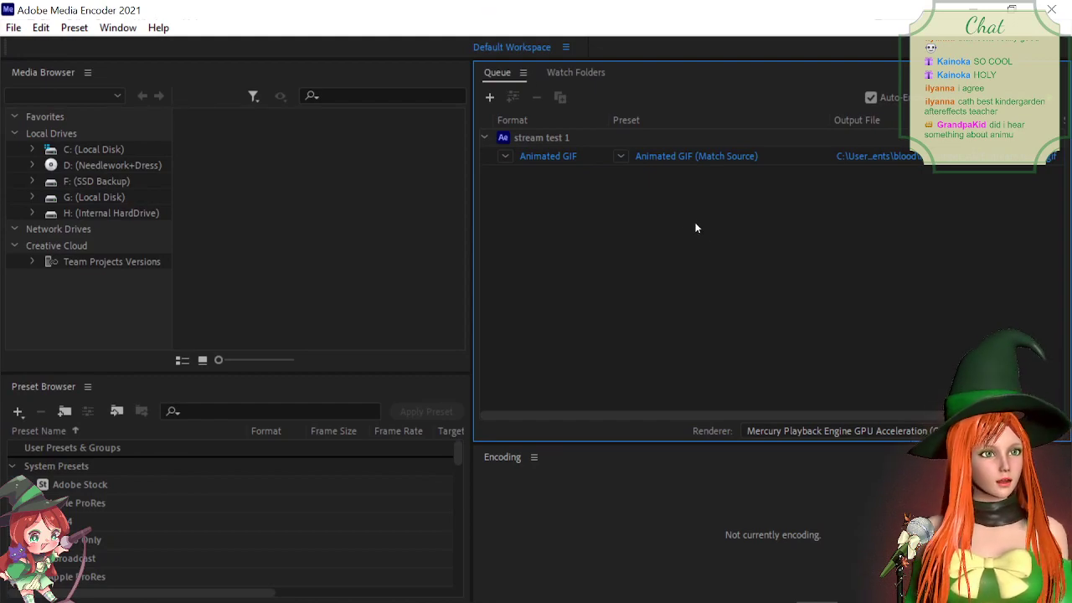
{"action": "left_click_drag", "start_coordinate": [552, 12], "coordinate": [460, 62]}
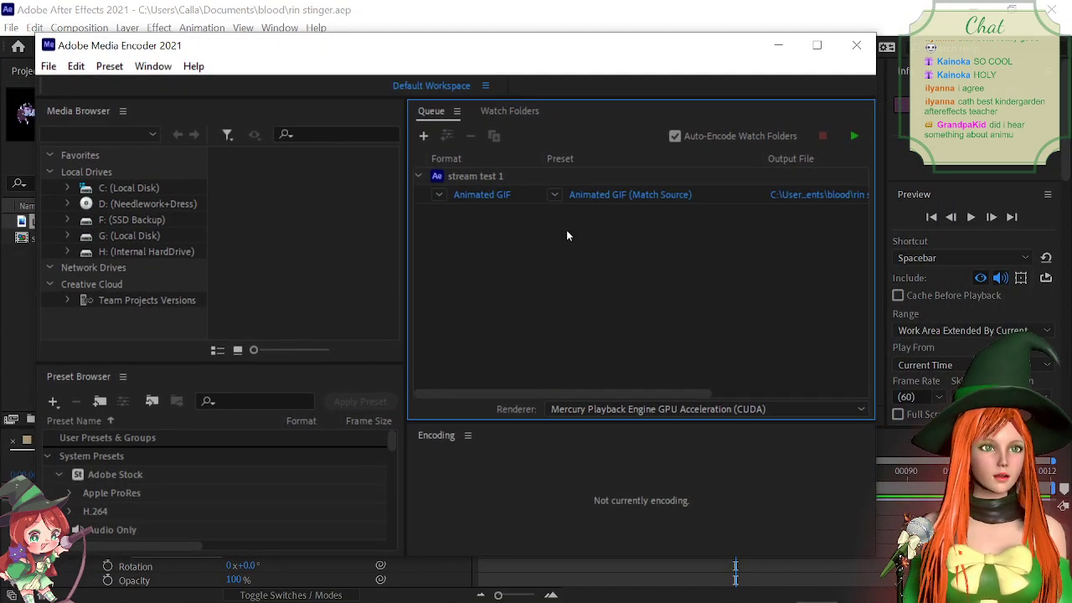
Step: Open the export settings of the queued stream test 1 composition, fit the dialog on screen, and set the format to WebM
{"action": "left_click", "coordinate": [483, 197]}
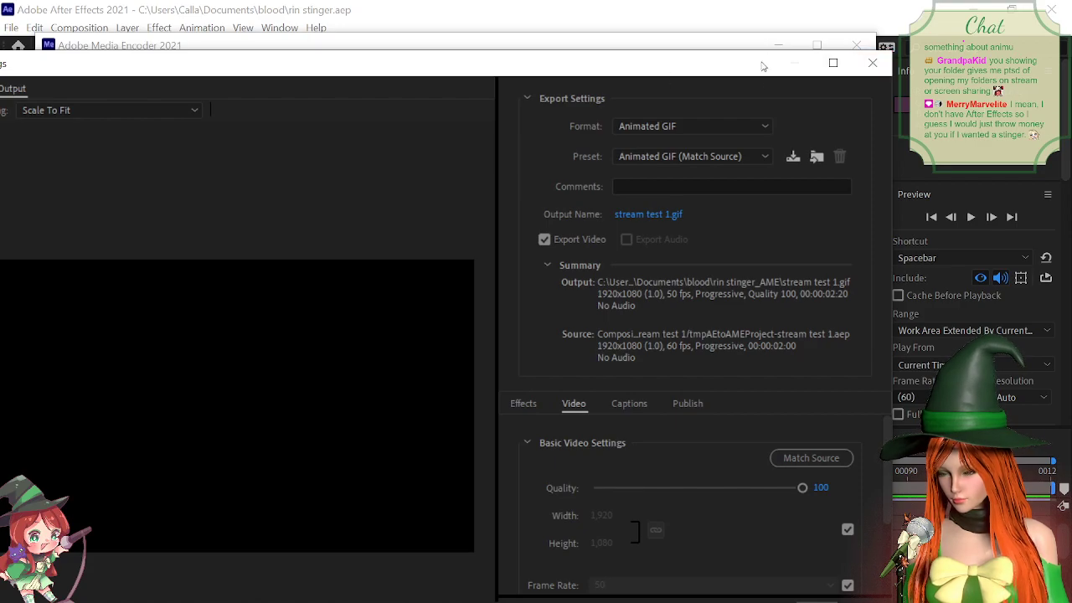
{"action": "left_click_drag", "start_coordinate": [742, 70], "coordinate": [861, 47]}
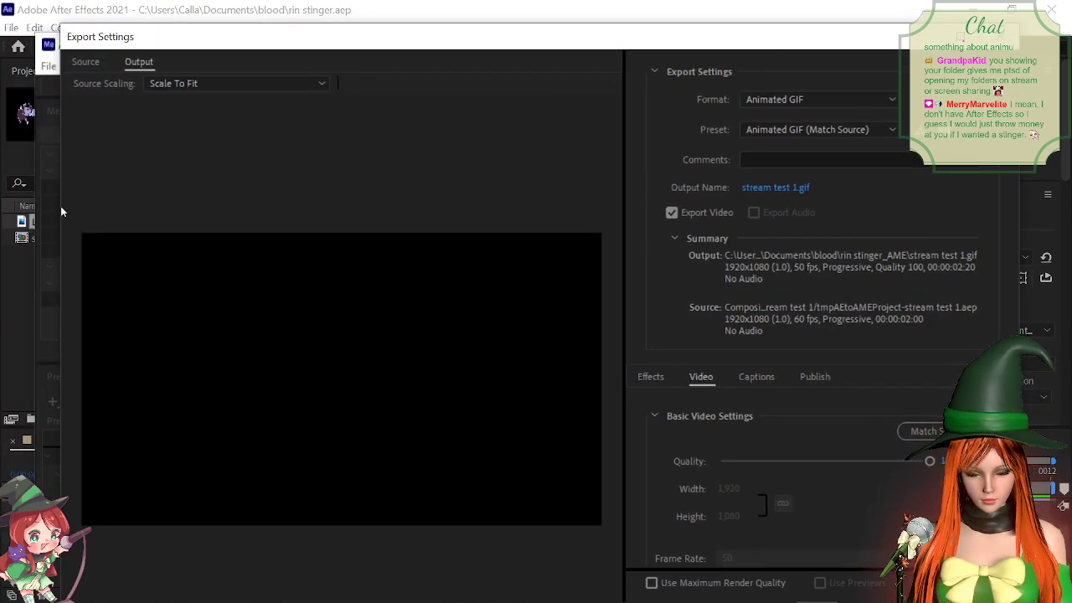
{"action": "left_click_drag", "start_coordinate": [57, 207], "coordinate": [383, 192]}
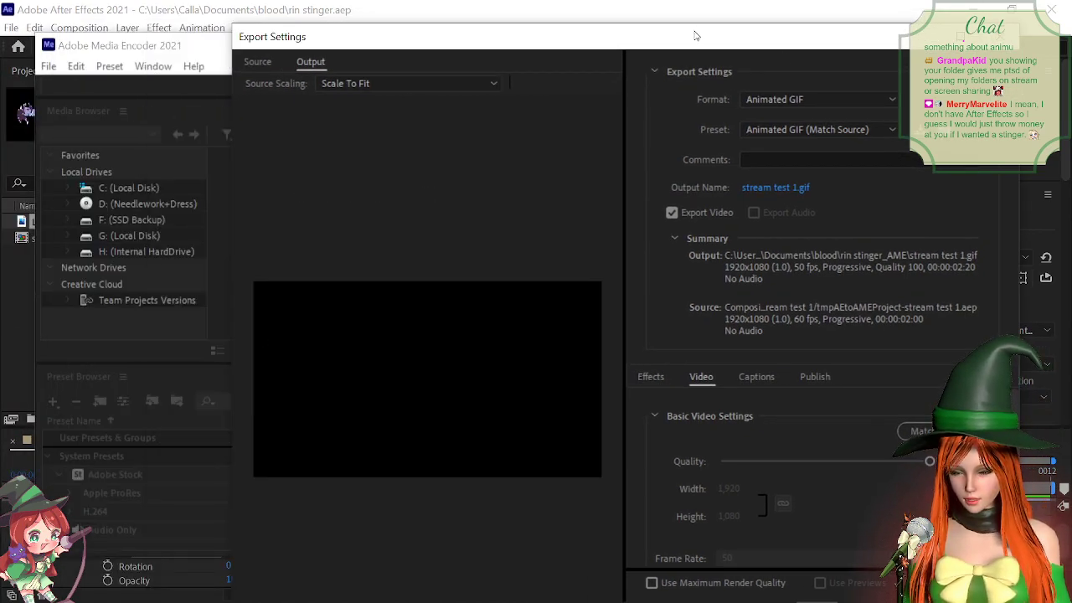
{"action": "left_click_drag", "start_coordinate": [690, 37], "coordinate": [502, 39]}
{"action": "left_click", "coordinate": [592, 97]}
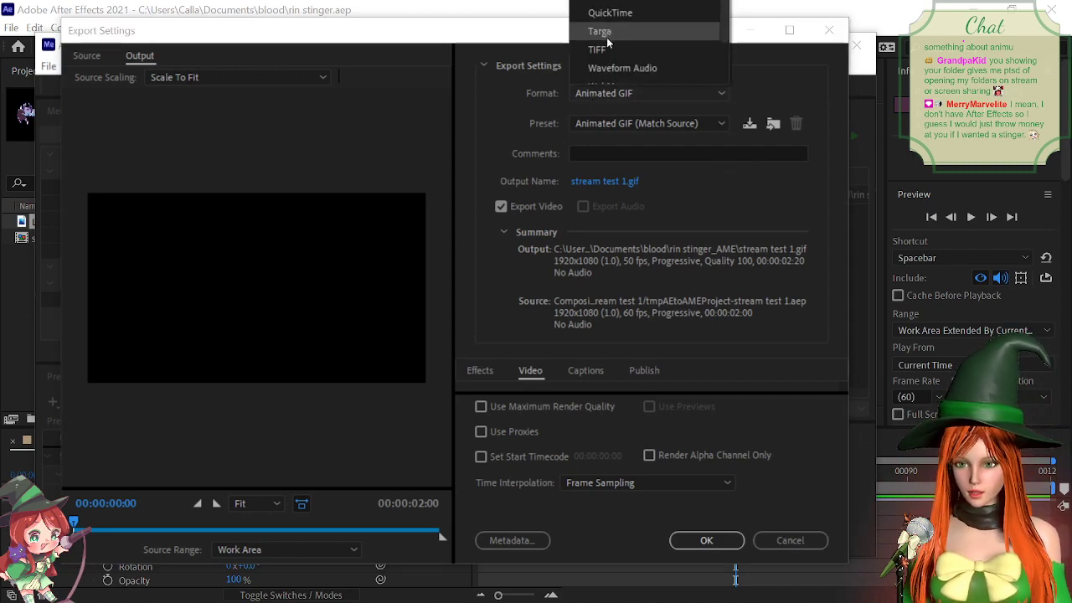
{"action": "scroll", "coordinate": [608, 46], "scroll_direction": "down", "scroll_amount": 1}
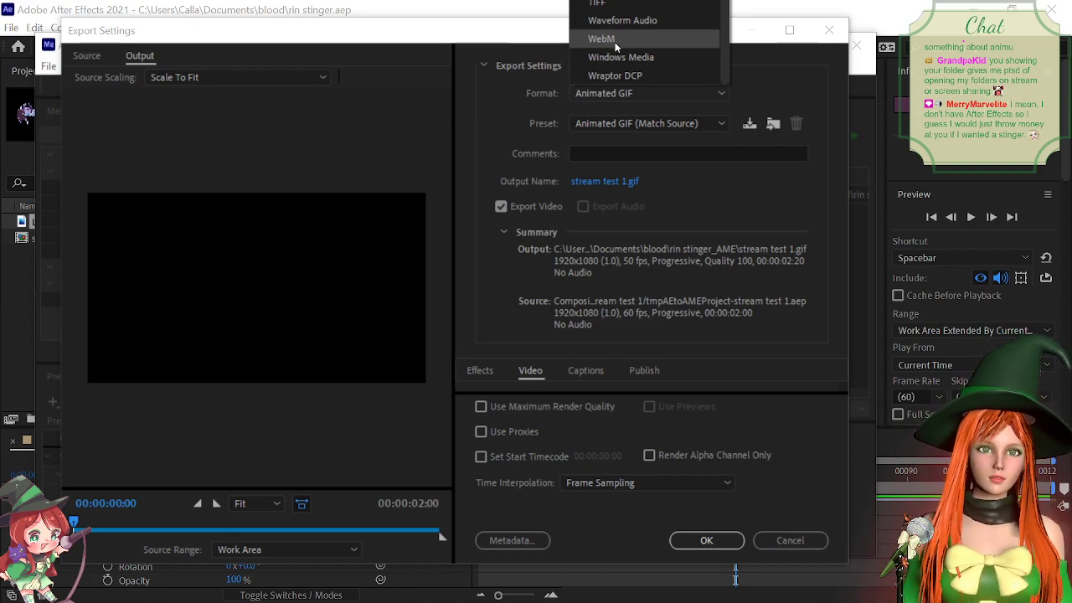
{"action": "left_click", "coordinate": [615, 42]}
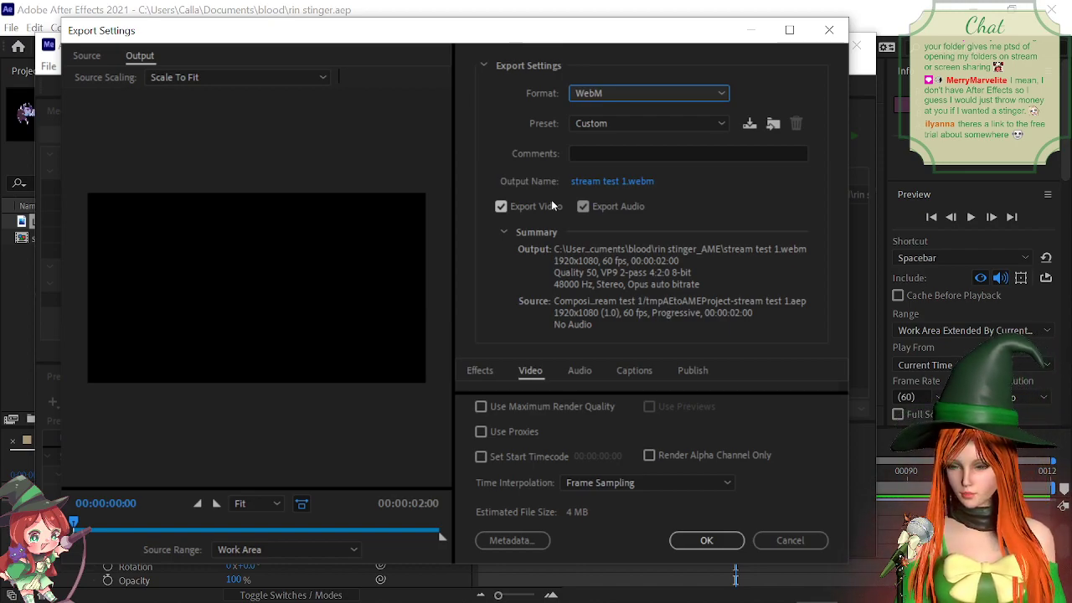
Step: Set the export's output file name to "rin stinger" in the rin stinger_AME folder
{"action": "left_click", "coordinate": [591, 183]}
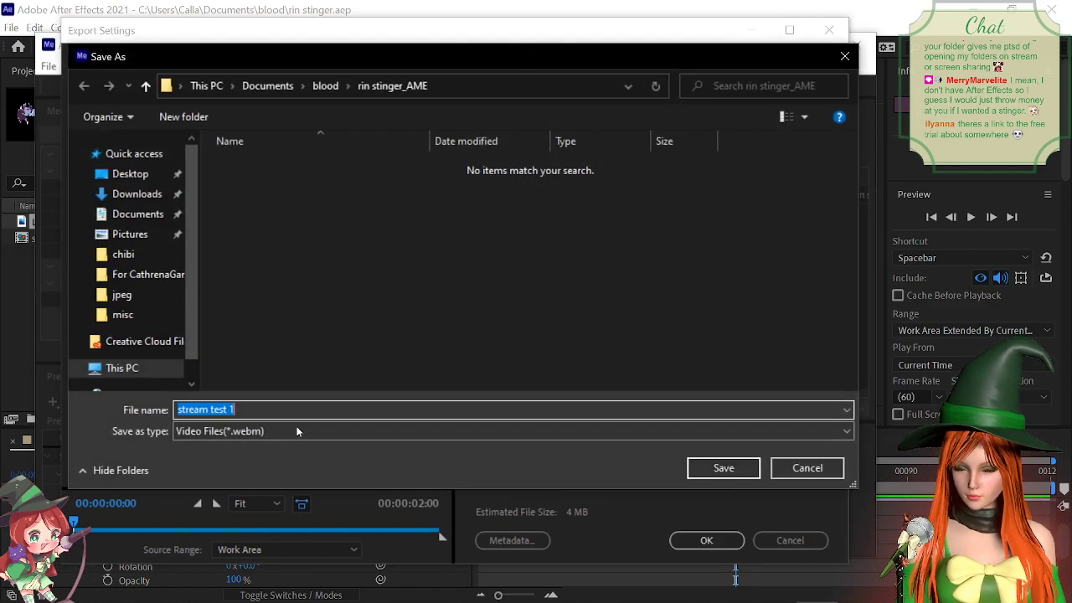
{"action": "type", "text": "rin"}
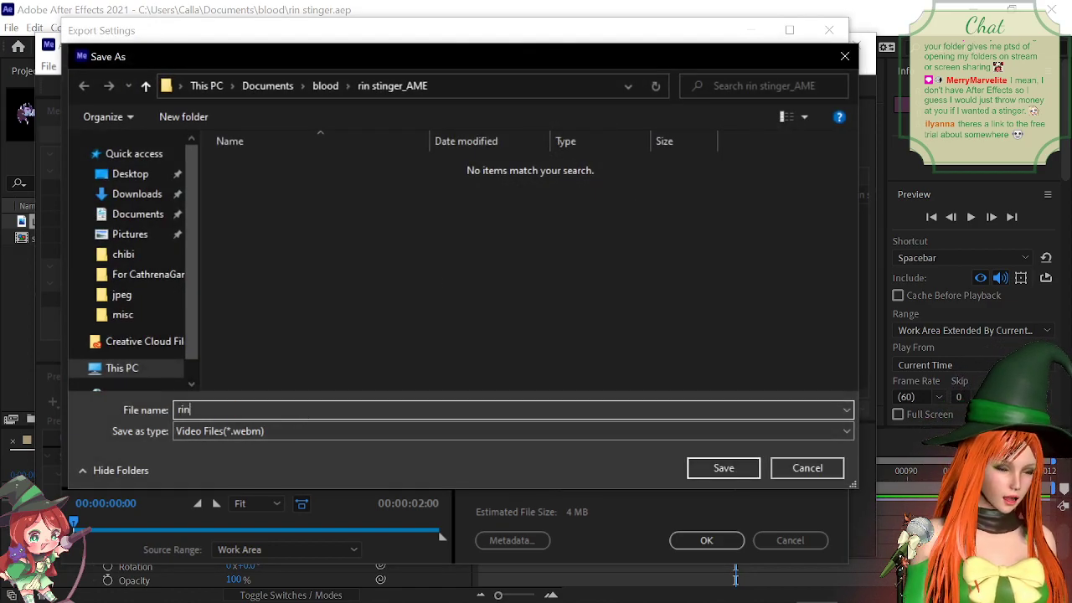
{"action": "type", "text": " stinger"}
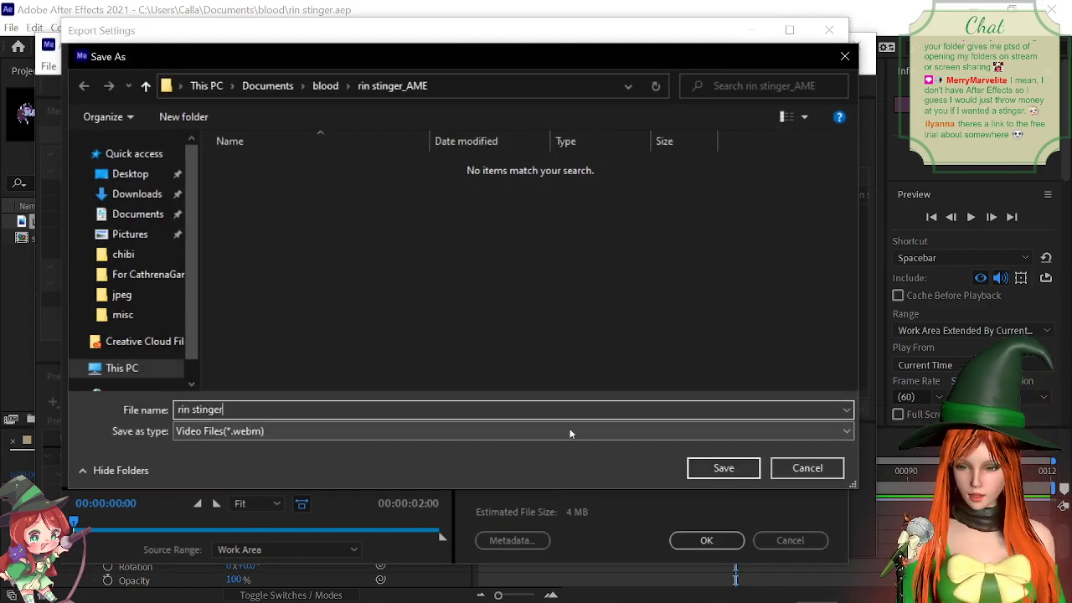
{"action": "left_click", "coordinate": [722, 469]}
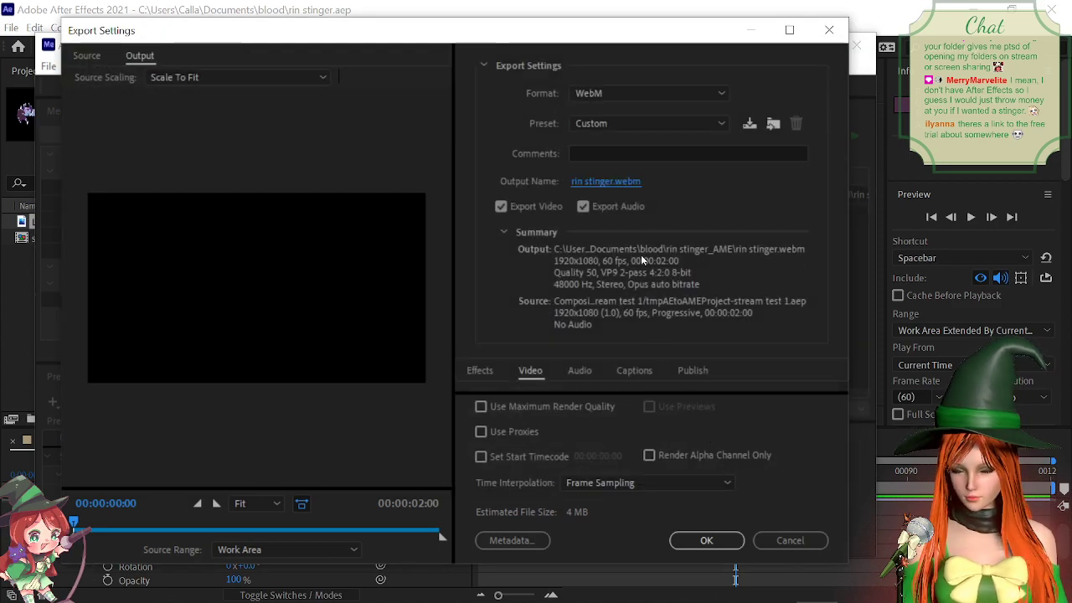
Step: Exclude audio from the export and enable maximum render quality, keeping time interpolation at Frame Sampling
{"action": "left_click", "coordinate": [635, 207]}
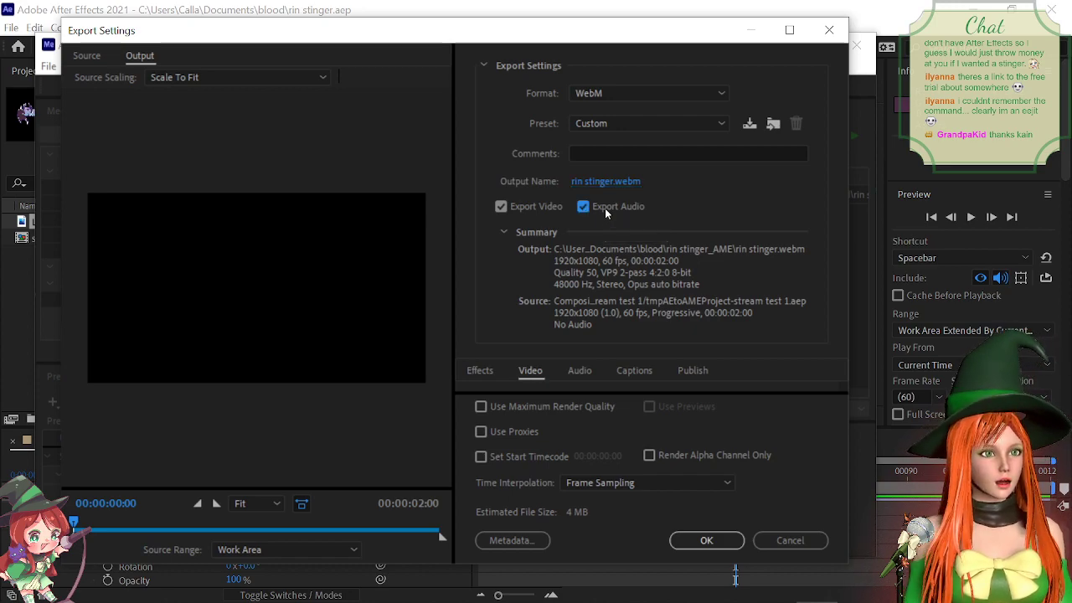
{"action": "left_click", "coordinate": [606, 210]}
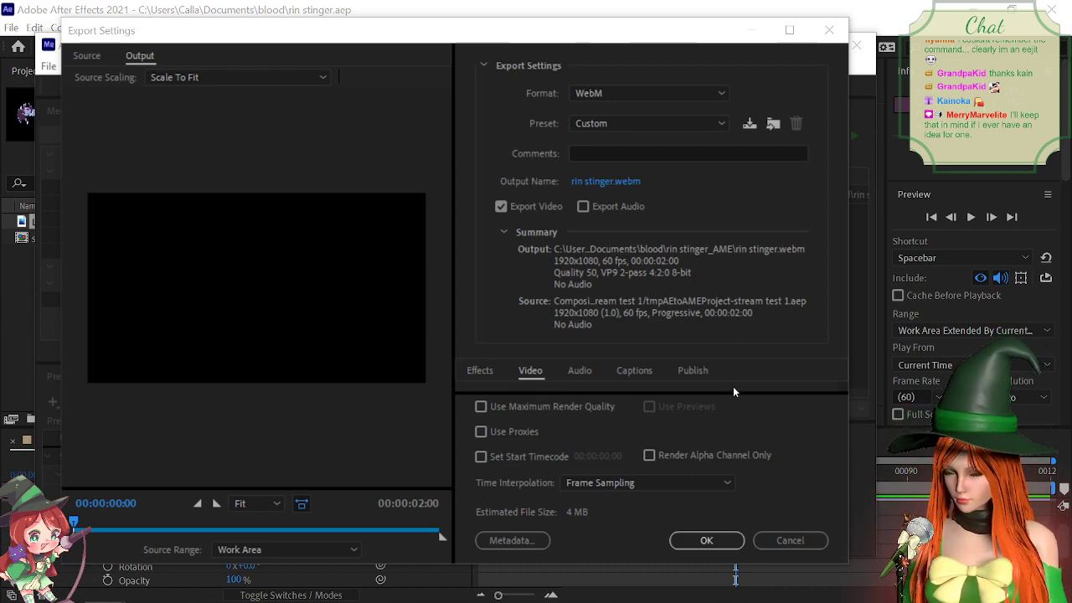
{"action": "left_click", "coordinate": [481, 406]}
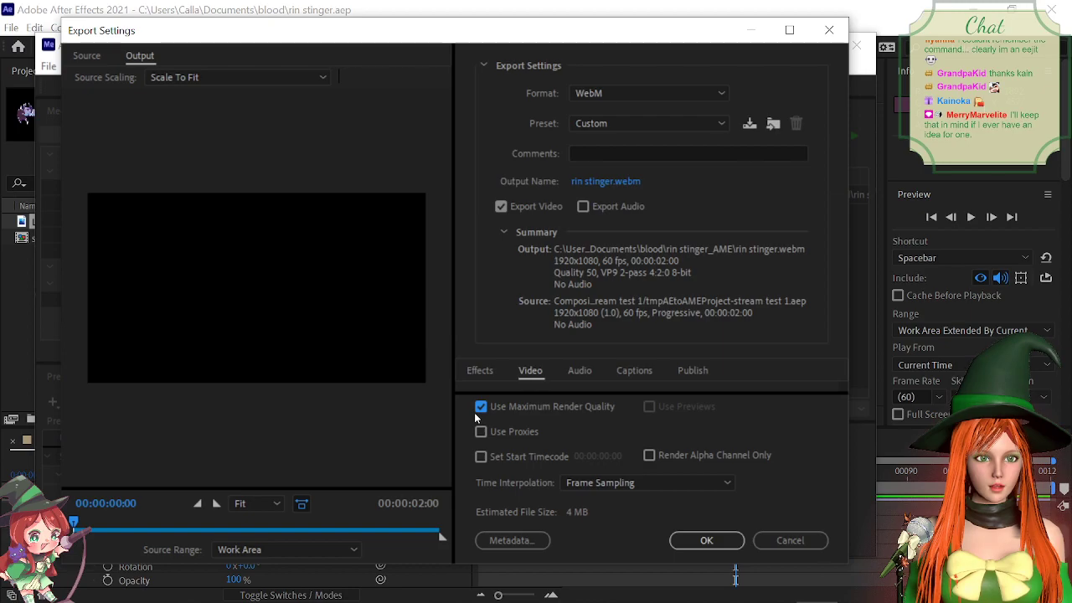
{"action": "left_click", "coordinate": [650, 484]}
{"action": "left_click", "coordinate": [651, 484]}
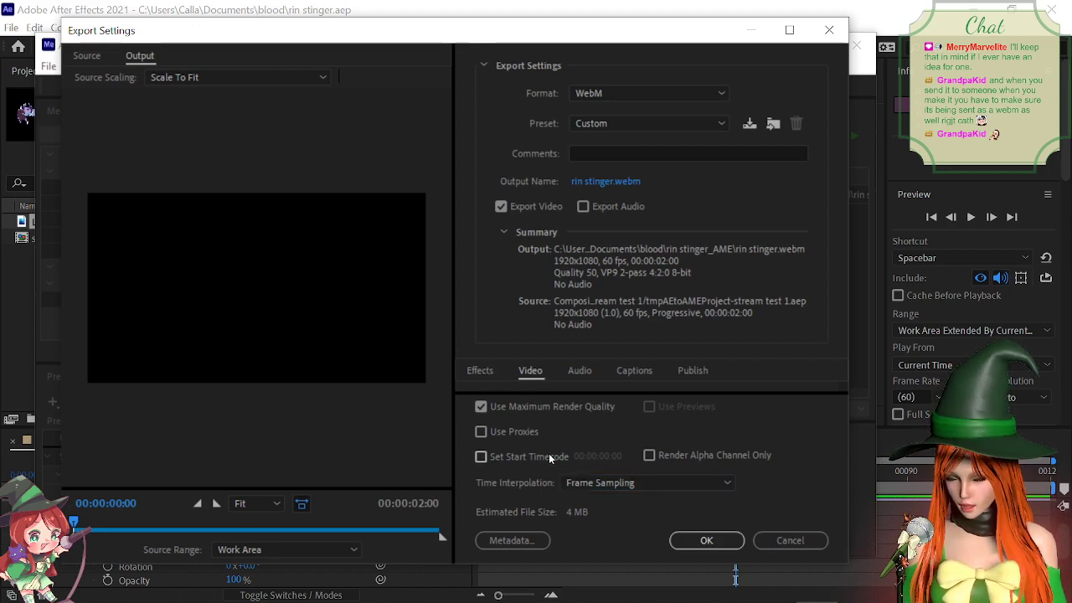
Step: Look through the audio, video and effects settings of the WebM export
{"action": "left_click", "coordinate": [581, 369]}
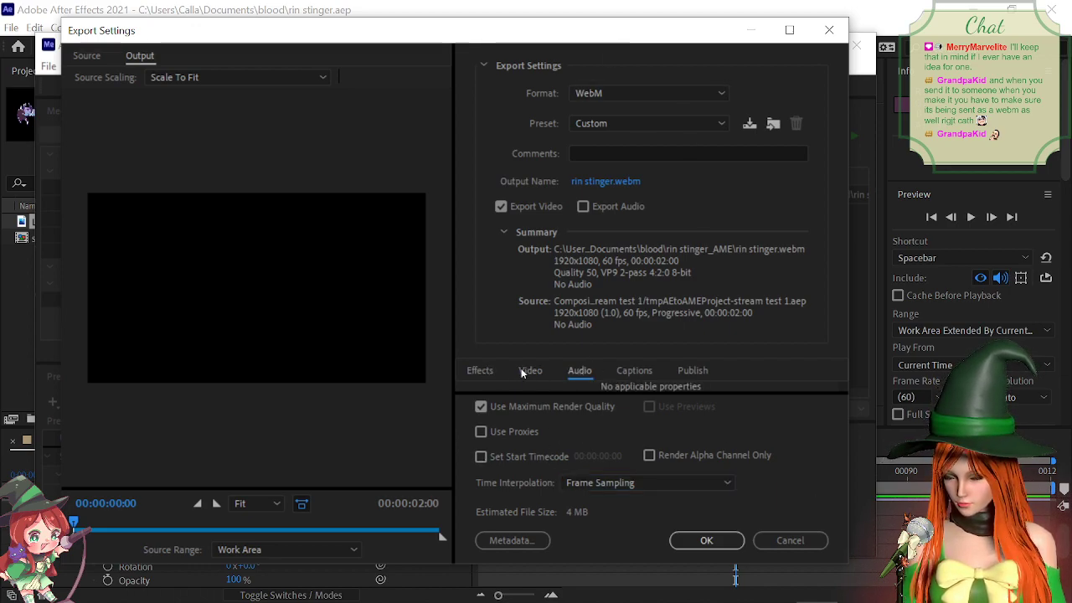
{"action": "left_click", "coordinate": [530, 370]}
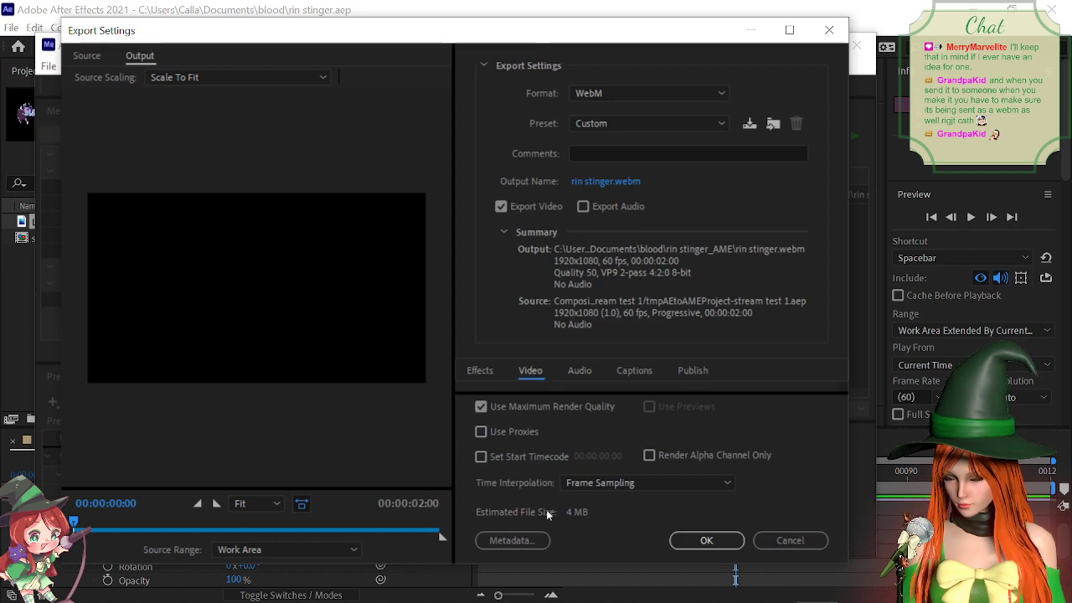
{"action": "left_click", "coordinate": [476, 372]}
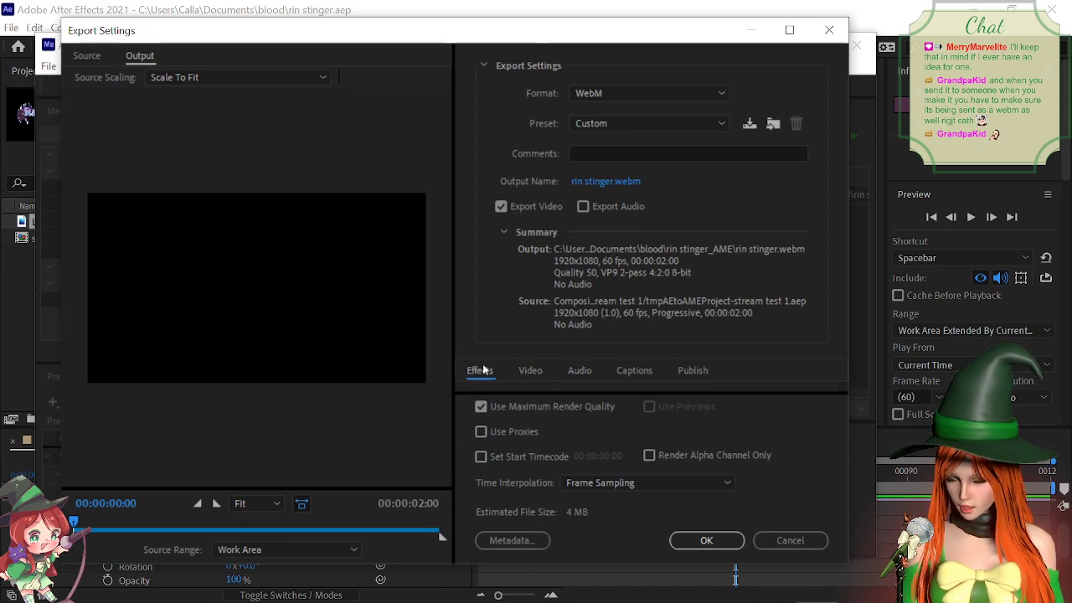
Step: Show the video export settings for the WebM output and enlarge the settings window to reveal the image and codec options
{"action": "left_click", "coordinate": [533, 370]}
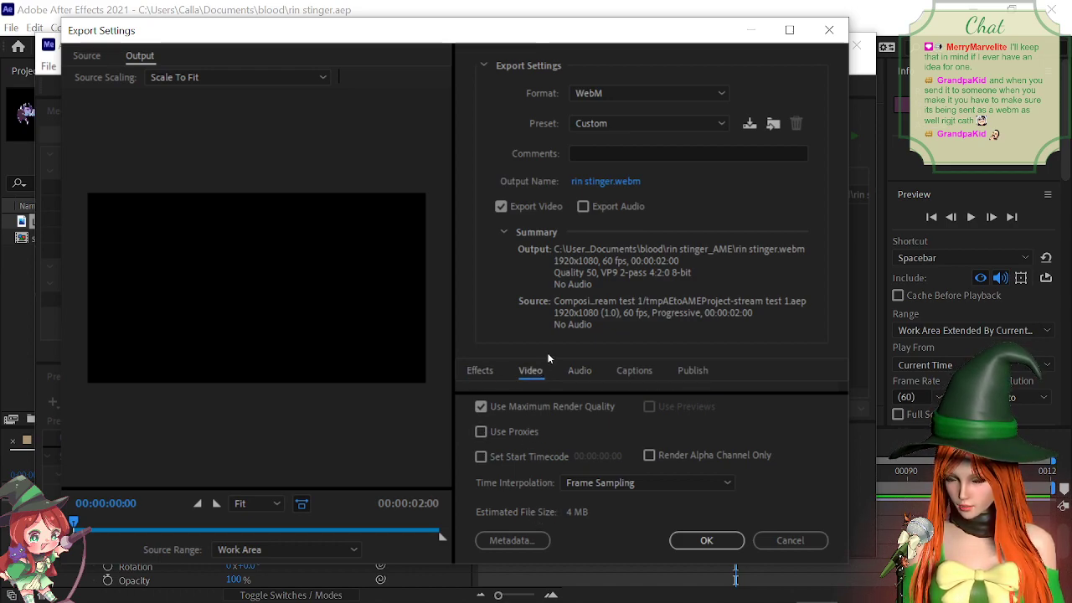
{"action": "left_click", "coordinate": [791, 31]}
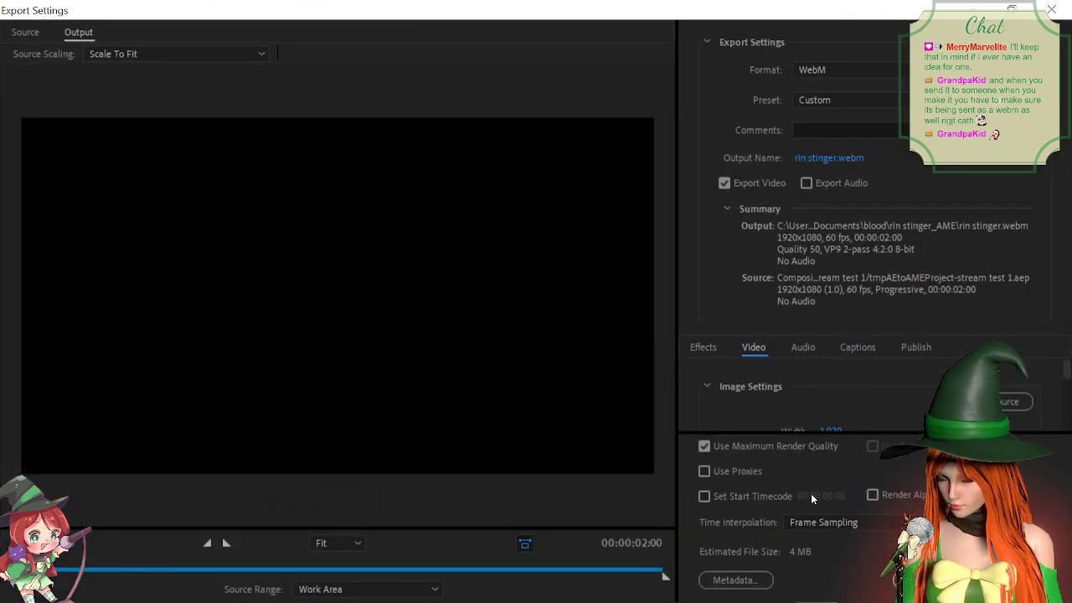
{"action": "scroll", "coordinate": [796, 412], "scroll_direction": "down", "scroll_amount": 2}
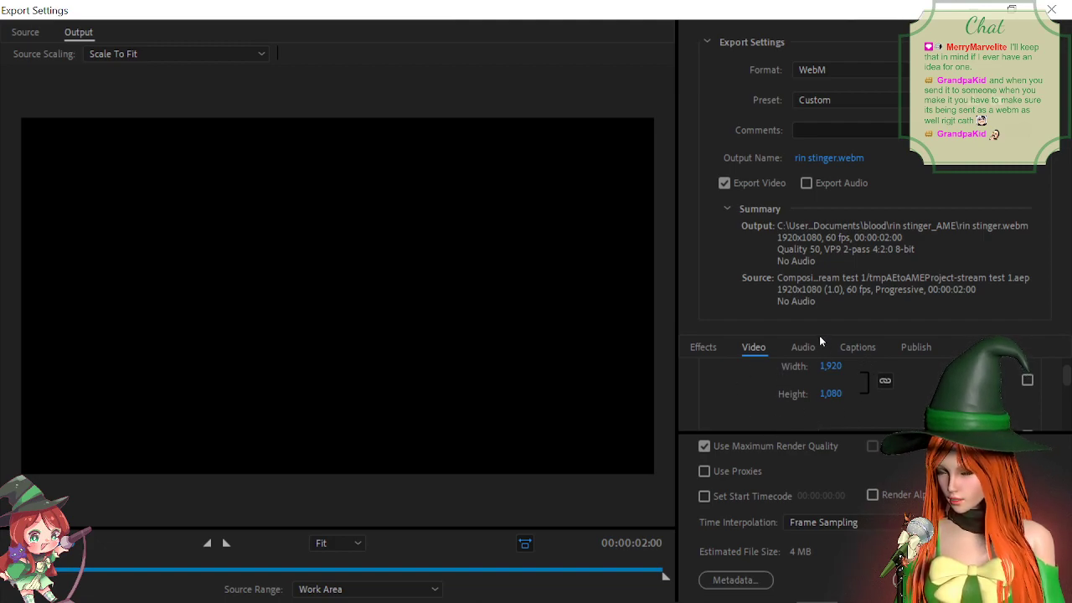
{"action": "left_click_drag", "start_coordinate": [839, 393], "coordinate": [844, 387]}
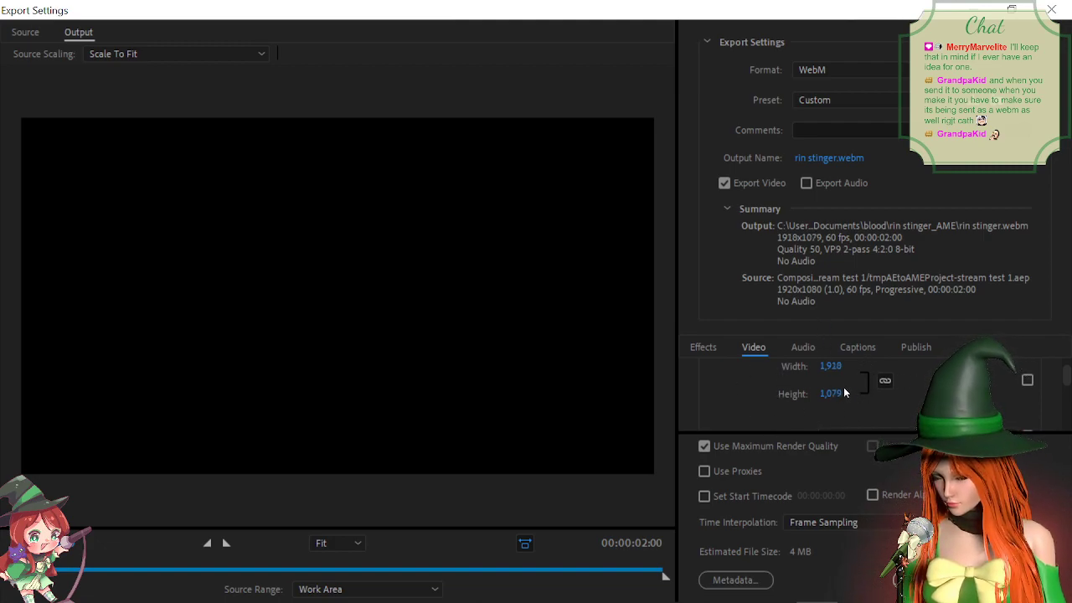
{"action": "scroll", "coordinate": [779, 401], "scroll_direction": "up", "scroll_amount": 1}
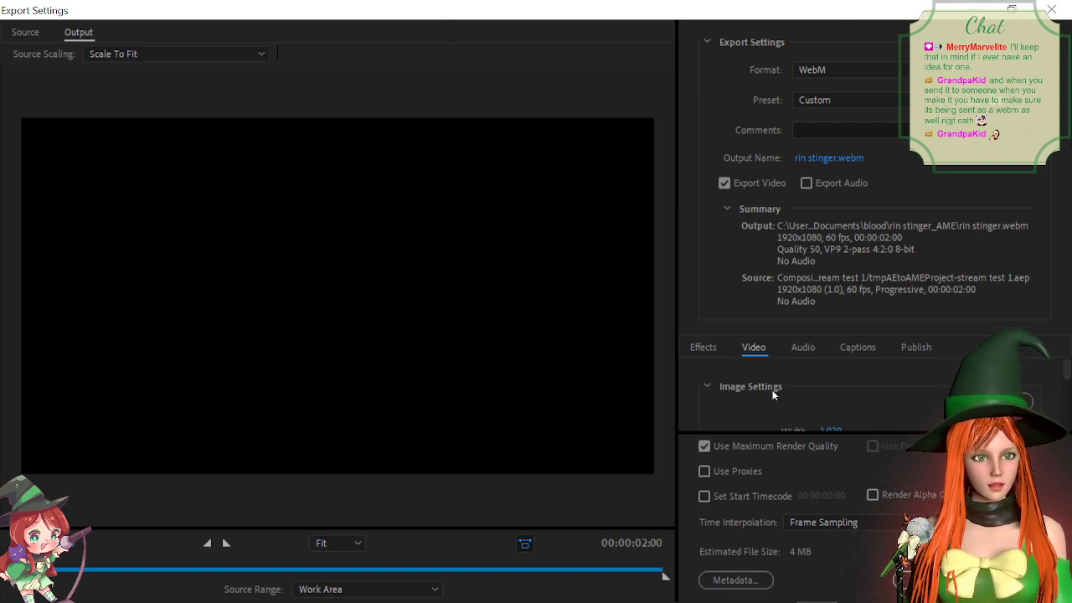
{"action": "left_click_drag", "start_coordinate": [592, 10], "coordinate": [2, 54]}
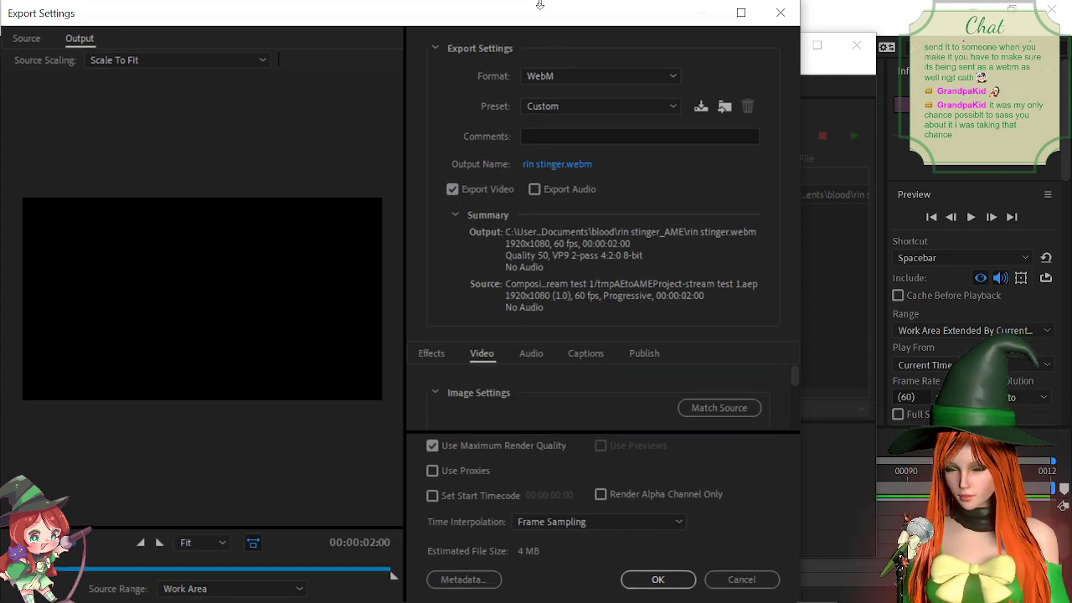
{"action": "left_click_drag", "start_coordinate": [603, 38], "coordinate": [603, 0]}
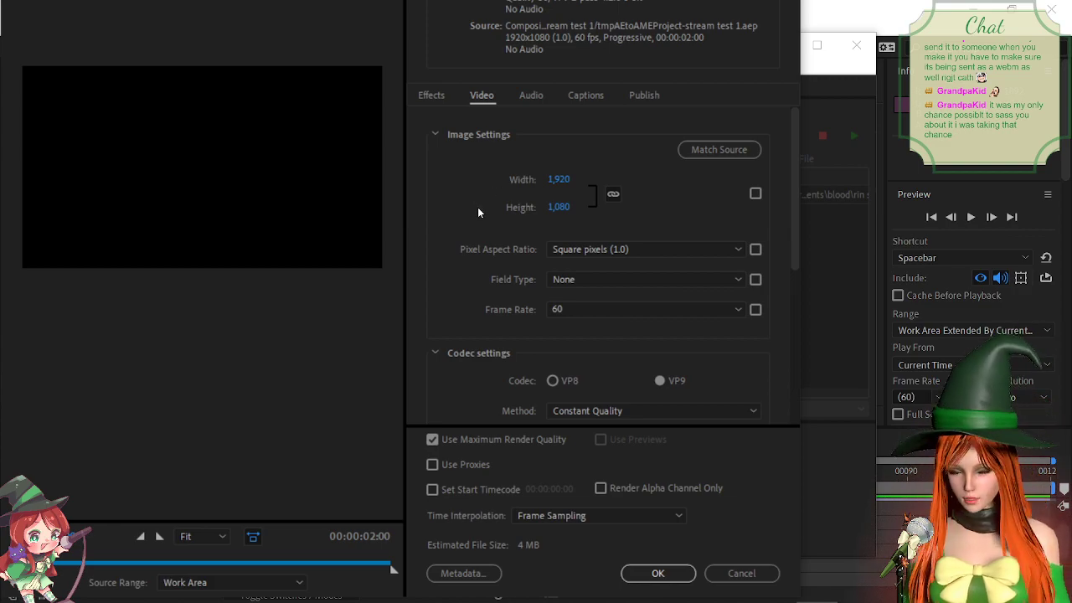
Step: Set the encoding quality in the codec settings to 60
{"action": "scroll", "coordinate": [476, 211], "scroll_direction": "down", "scroll_amount": 2}
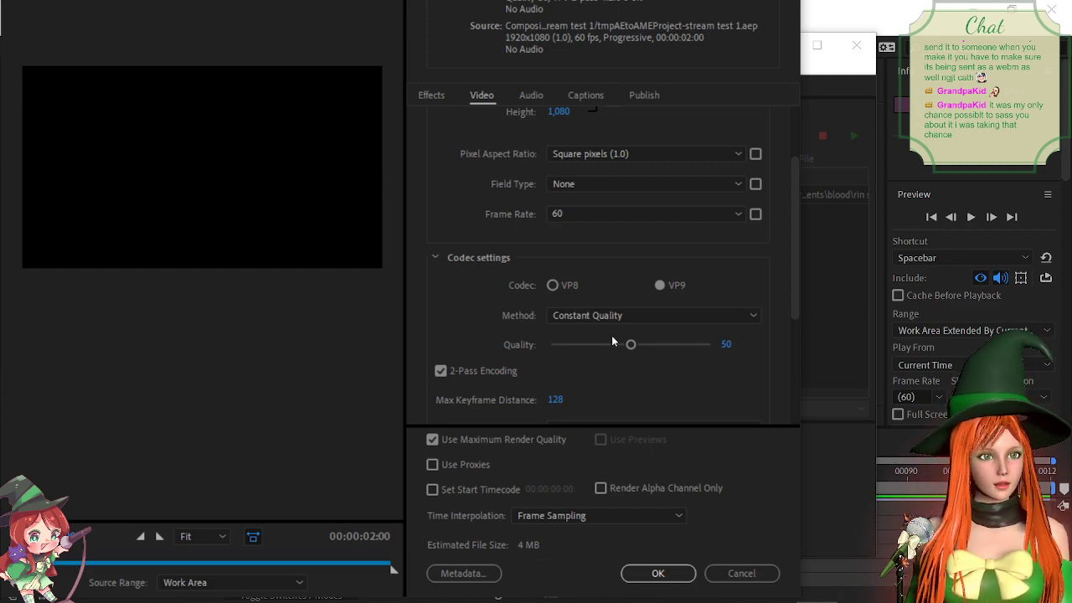
{"action": "left_click_drag", "start_coordinate": [633, 345], "coordinate": [717, 351]}
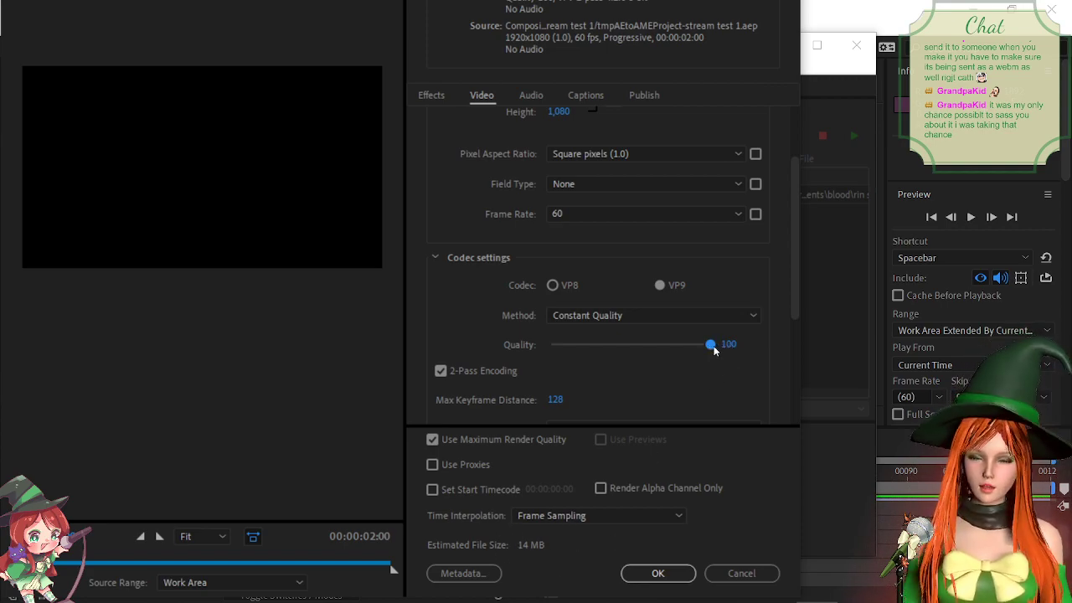
{"action": "left_click_drag", "start_coordinate": [715, 351], "coordinate": [645, 352]}
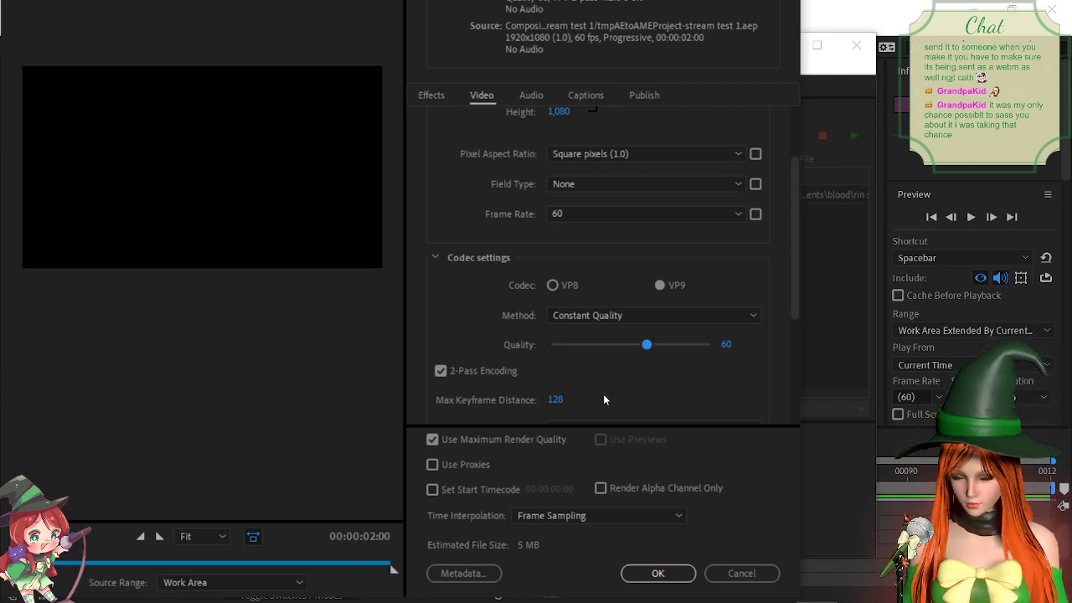
Step: Include the alpha channel in the WebM output and accept the export settings
{"action": "scroll", "coordinate": [603, 393], "scroll_direction": "down", "scroll_amount": 4}
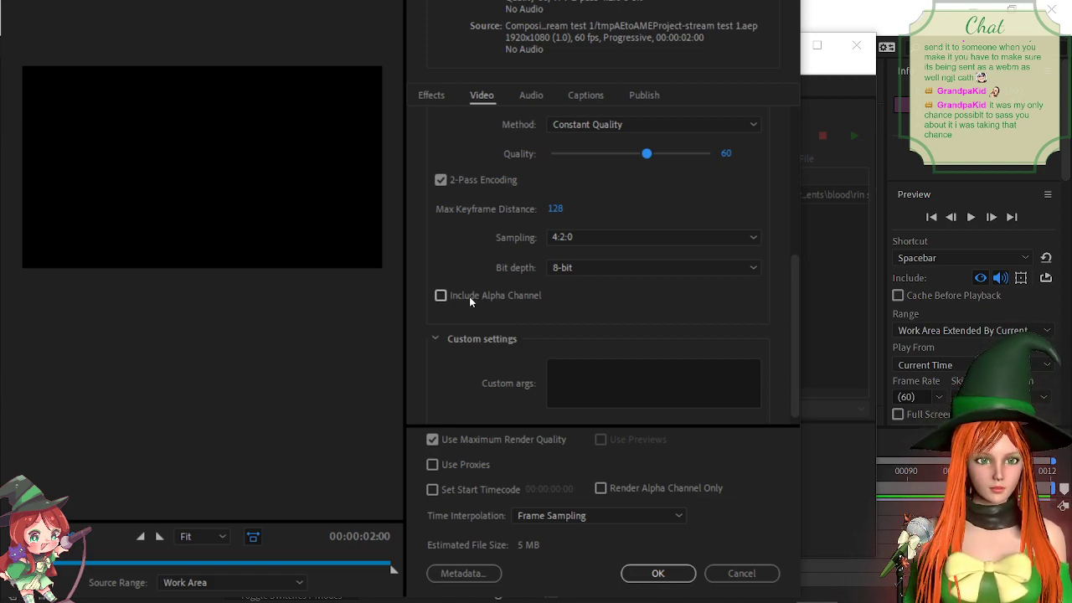
{"action": "left_click", "coordinate": [470, 299]}
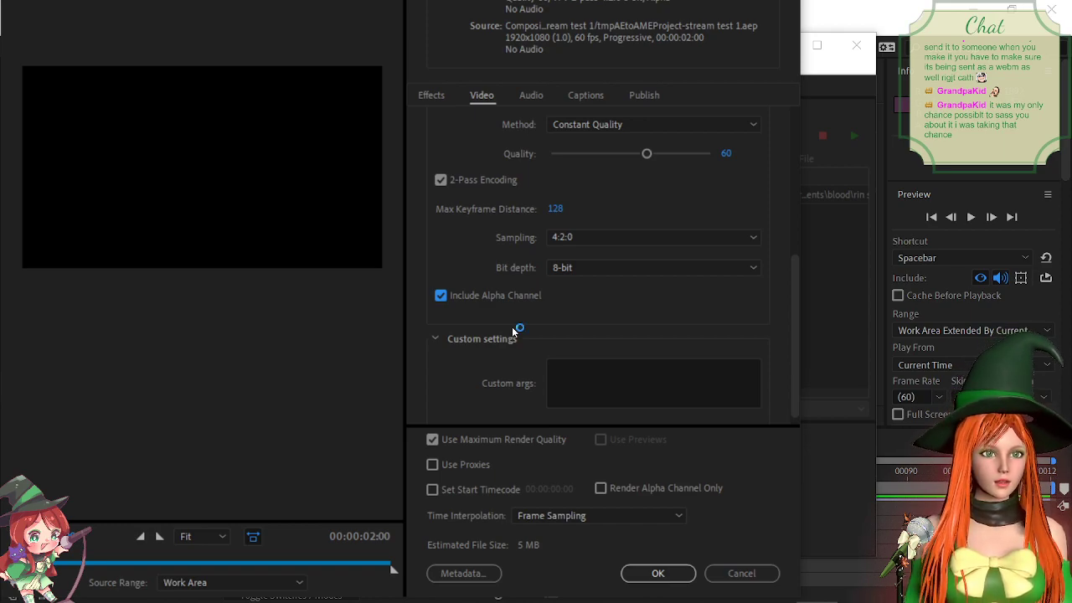
{"action": "scroll", "coordinate": [514, 333], "scroll_direction": "down", "scroll_amount": 1}
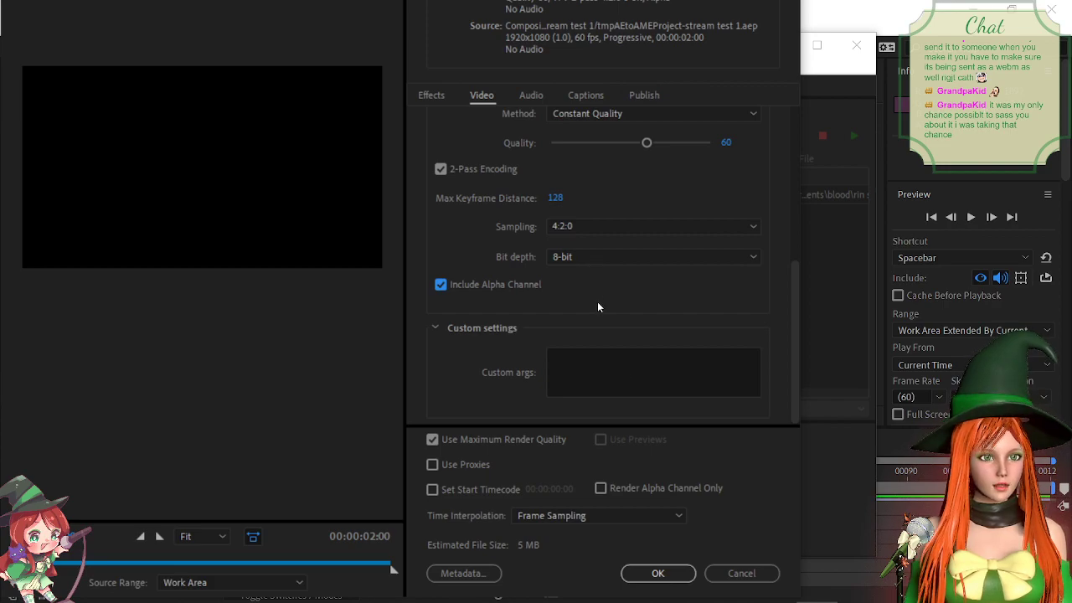
{"action": "left_click", "coordinate": [658, 574]}
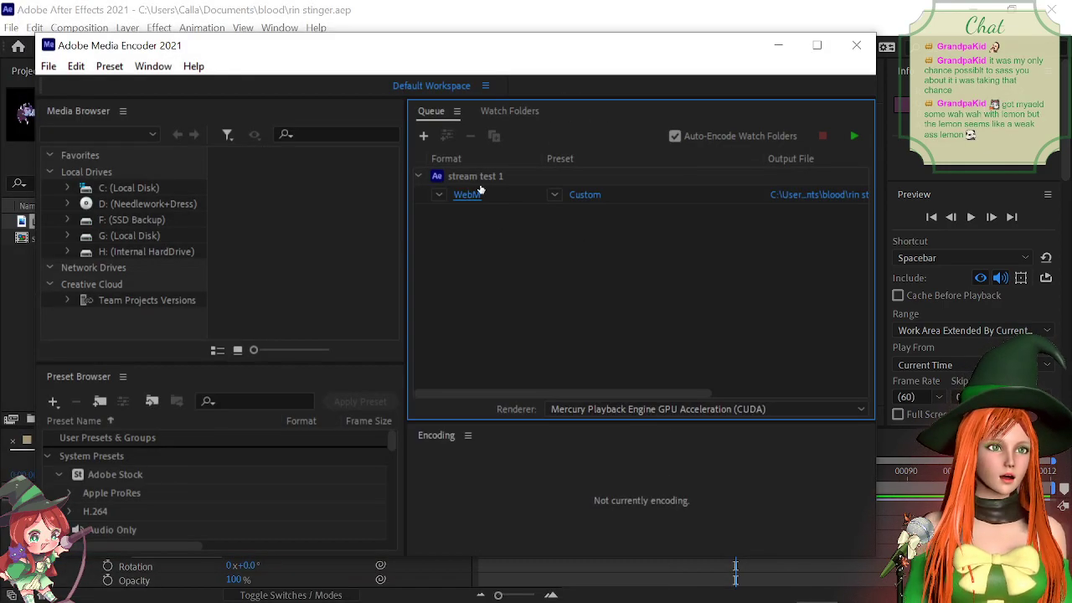
Step: Start encoding the queued stream test 1 composition and enlarge the encoding progress area
{"action": "left_click", "coordinate": [854, 139]}
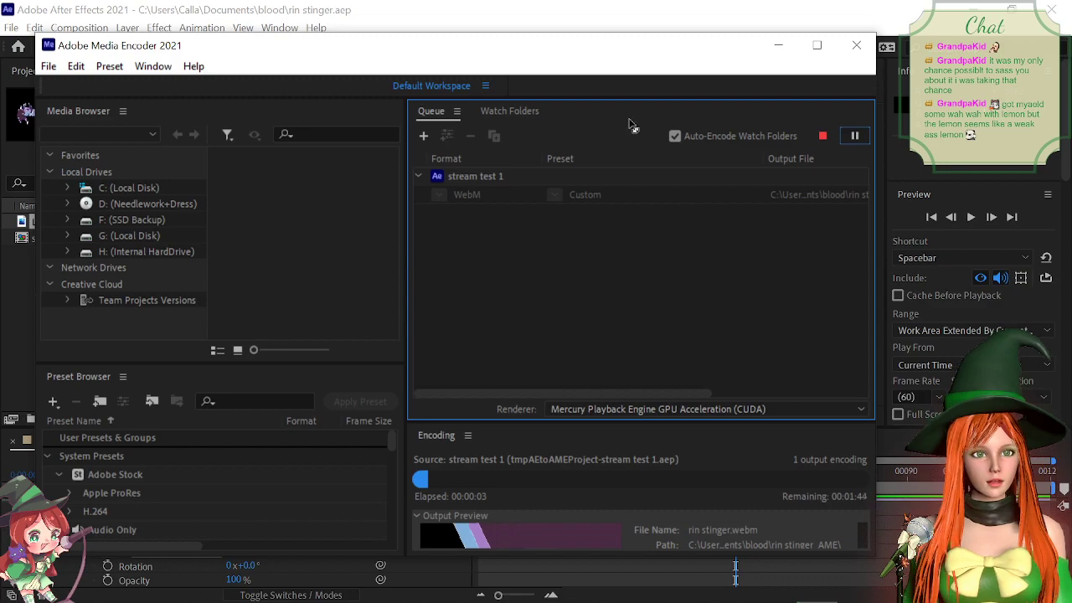
{"action": "left_click_drag", "start_coordinate": [579, 55], "coordinate": [581, 15]}
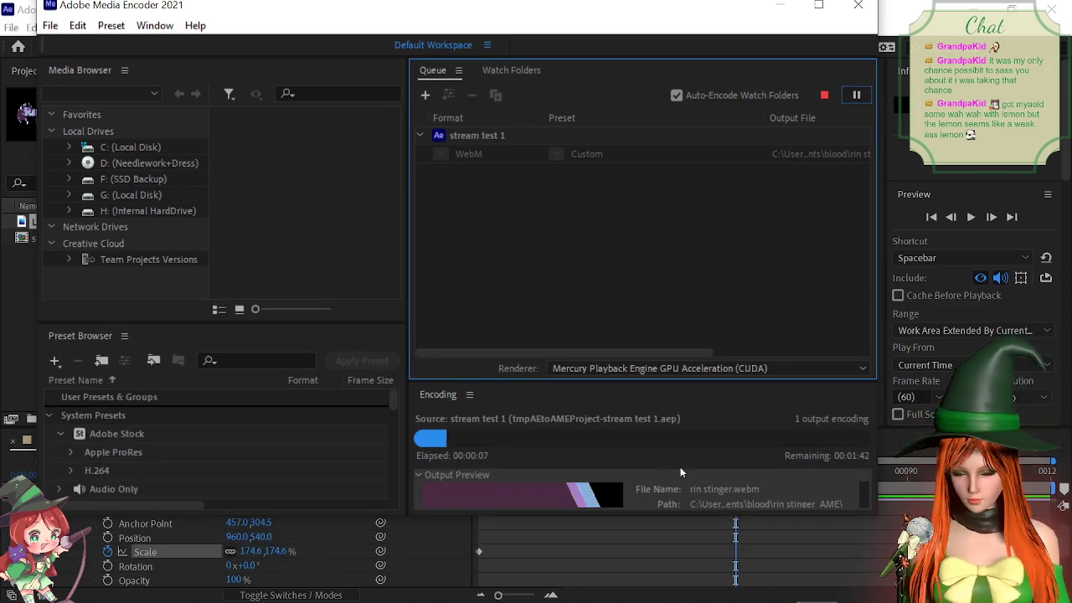
{"action": "mouse_move", "coordinate": [579, 514]}
{"action": "left_mouse_down"}
{"action": "mouse_move", "coordinate": [579, 569]}
{"action": "mouse_move", "coordinate": [577, 305]}
{"action": "mouse_move", "coordinate": [572, 518]}
{"action": "left_mouse_up"}
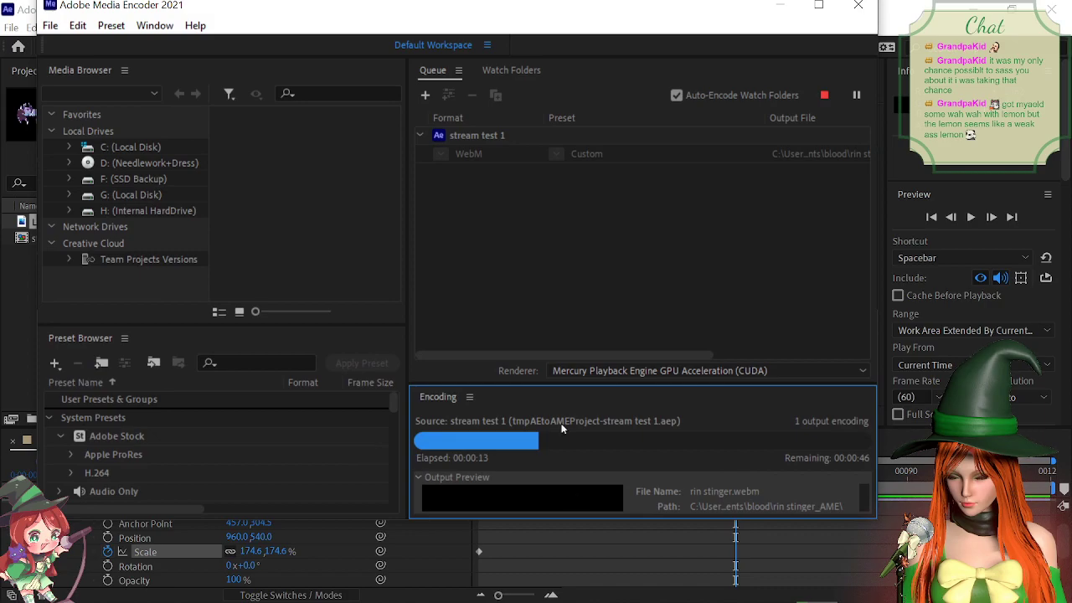
{"action": "left_click_drag", "start_coordinate": [544, 387], "coordinate": [528, 239]}
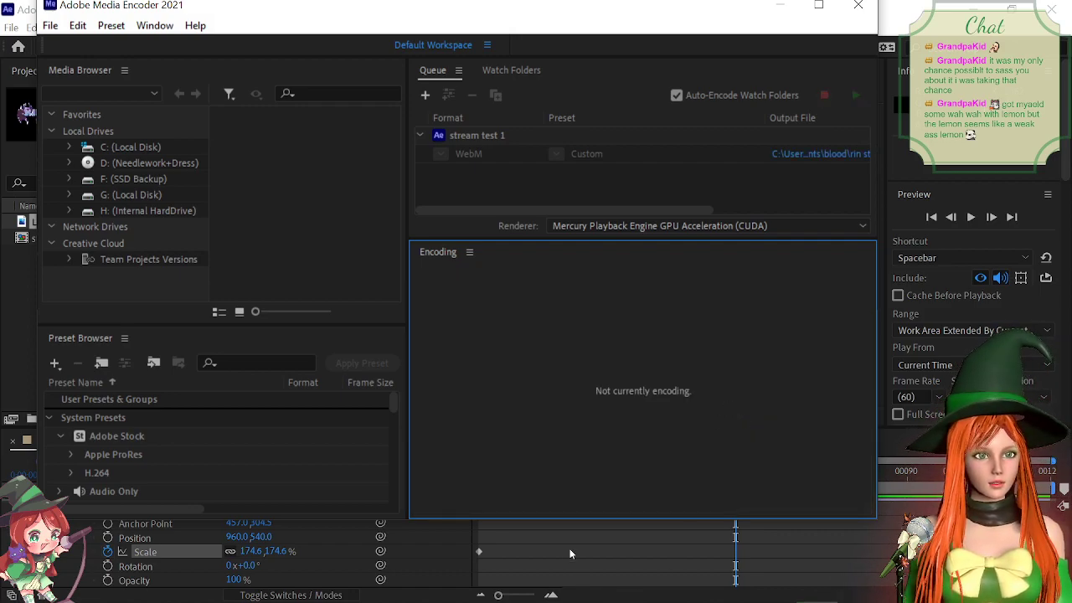
Step: Switch to OBS and add a new Stinger scene transition named "rin stinger"
{"action": "mouse_move", "coordinate": [808, 600]}
{"action": "left_click", "coordinate": [775, 585]}
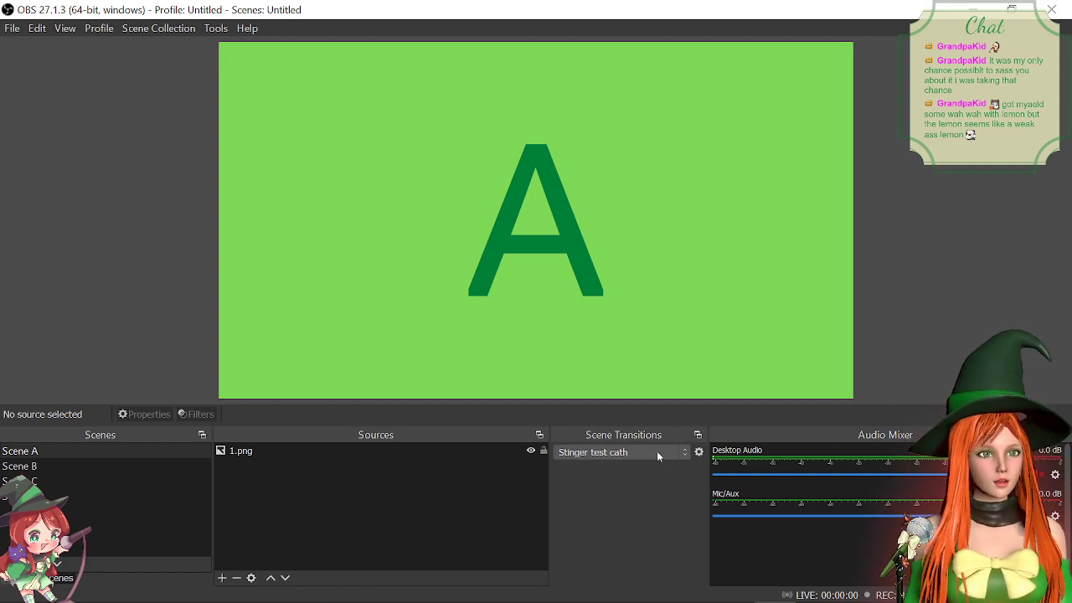
{"action": "left_click", "coordinate": [657, 451]}
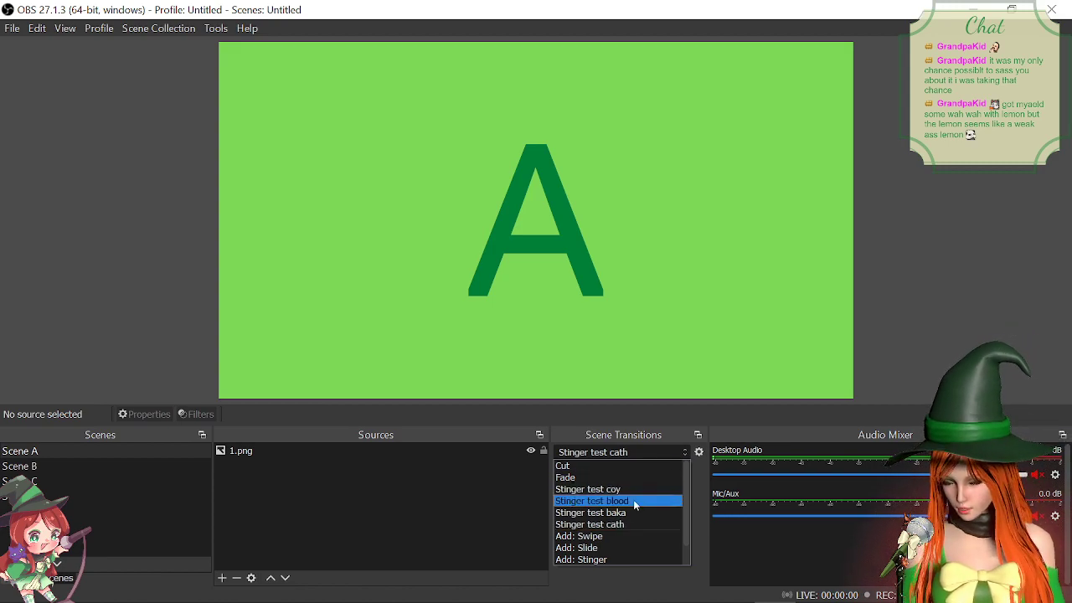
{"action": "left_click", "coordinate": [600, 559]}
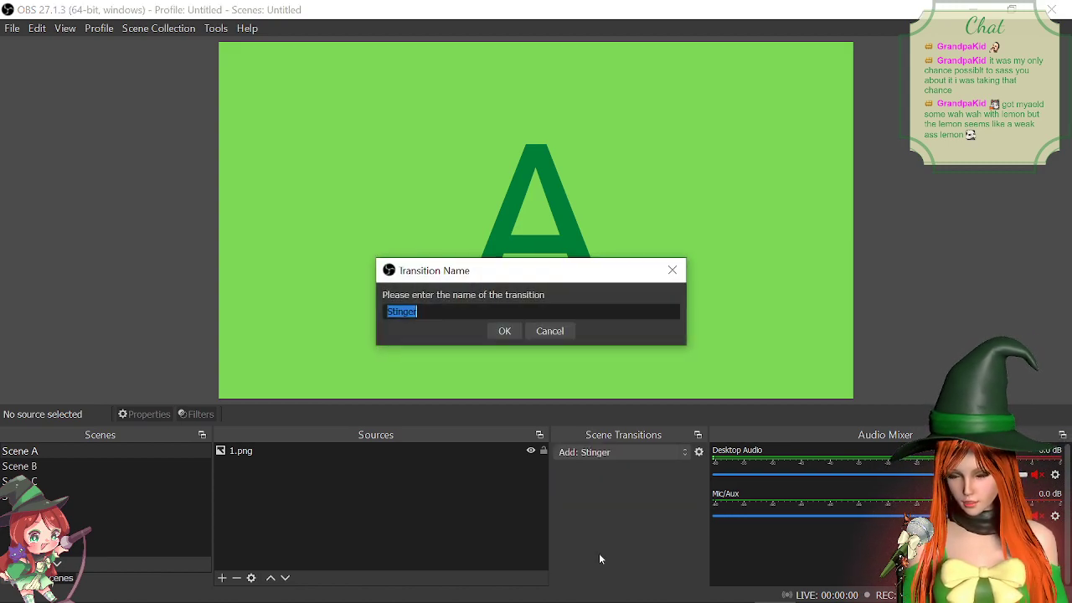
{"action": "type", "text": "r"}
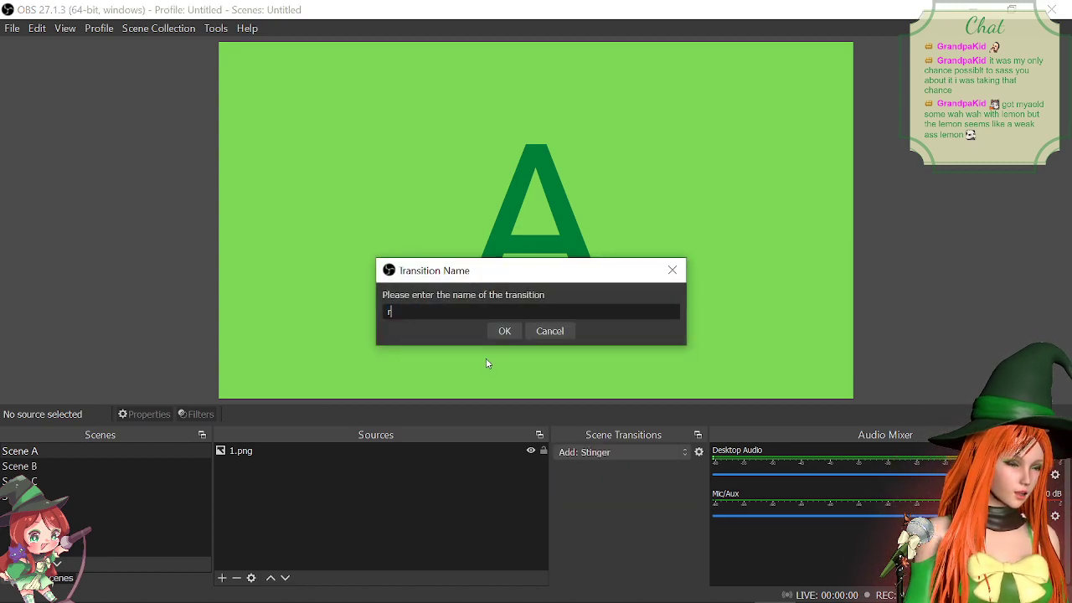
{"action": "type", "text": "in stl"}
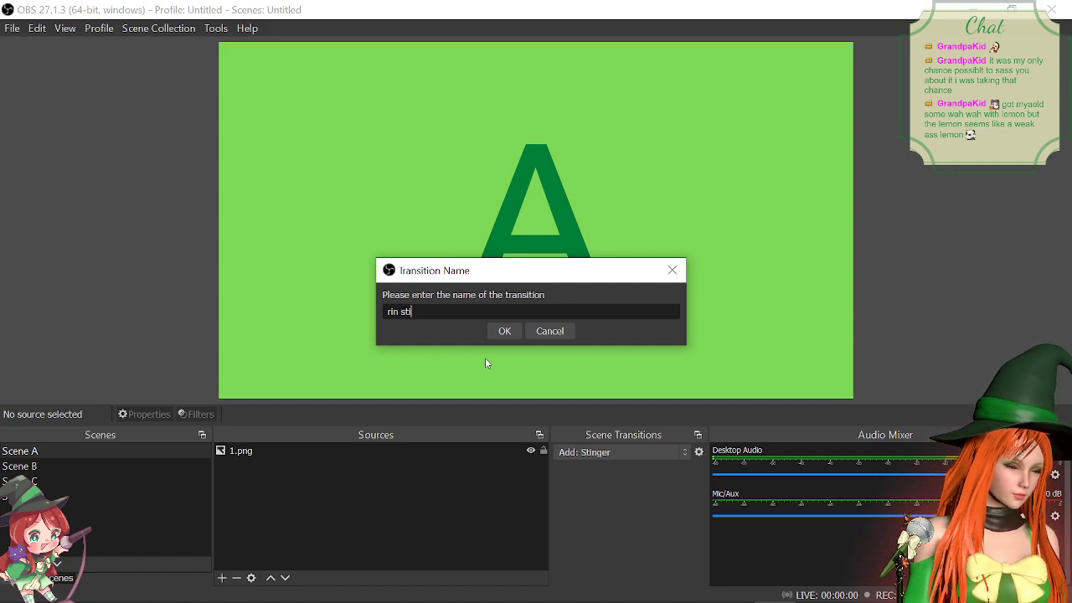
{"action": "key", "text": "BackSpace"}
{"action": "type", "text": "inger"}
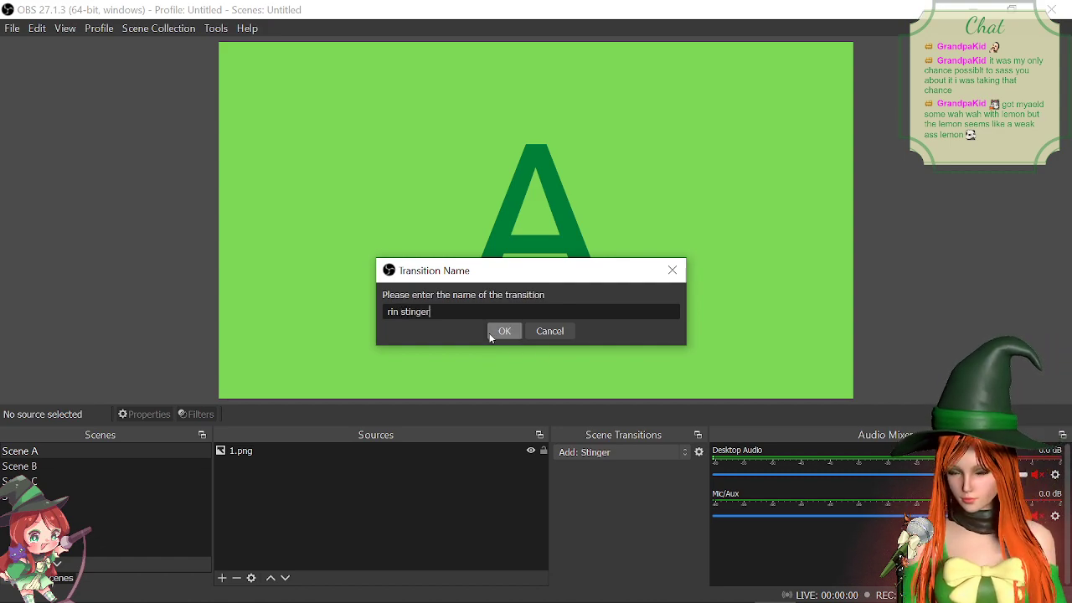
{"action": "left_click", "coordinate": [506, 333]}
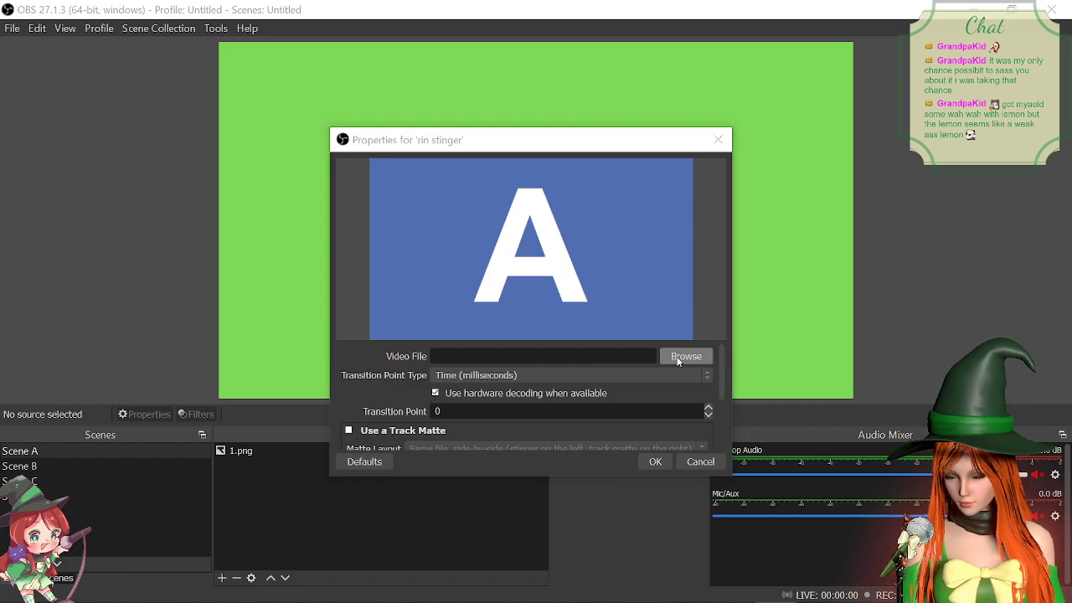
Step: Load rin stinger.webm from the rin stinger_AME folder as the transition's video file and enlarge the properties dialog
{"action": "left_click", "coordinate": [680, 356]}
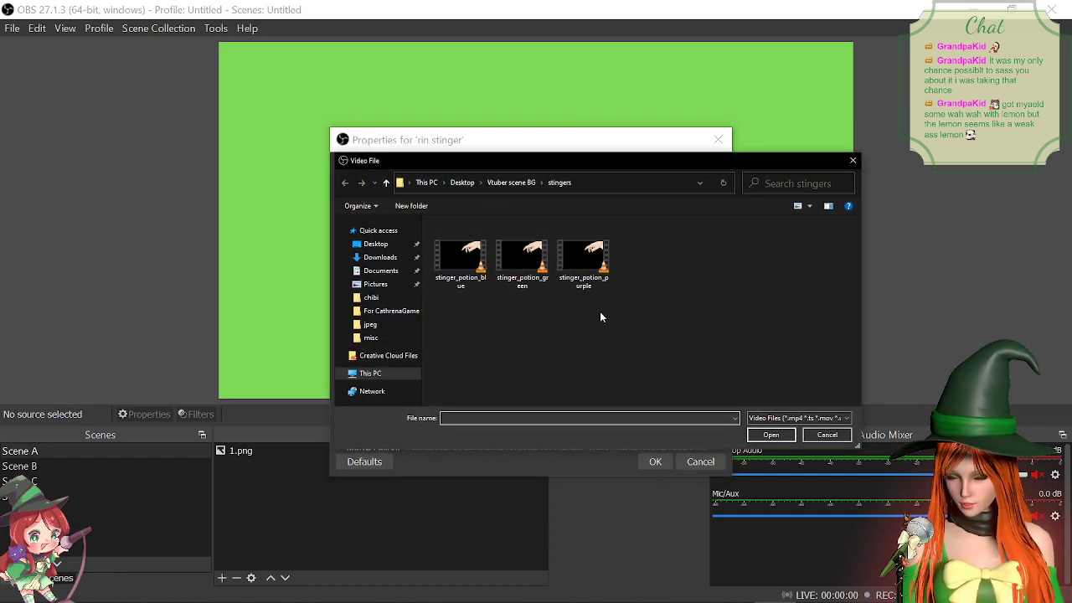
{"action": "key", "text": "Escape"}
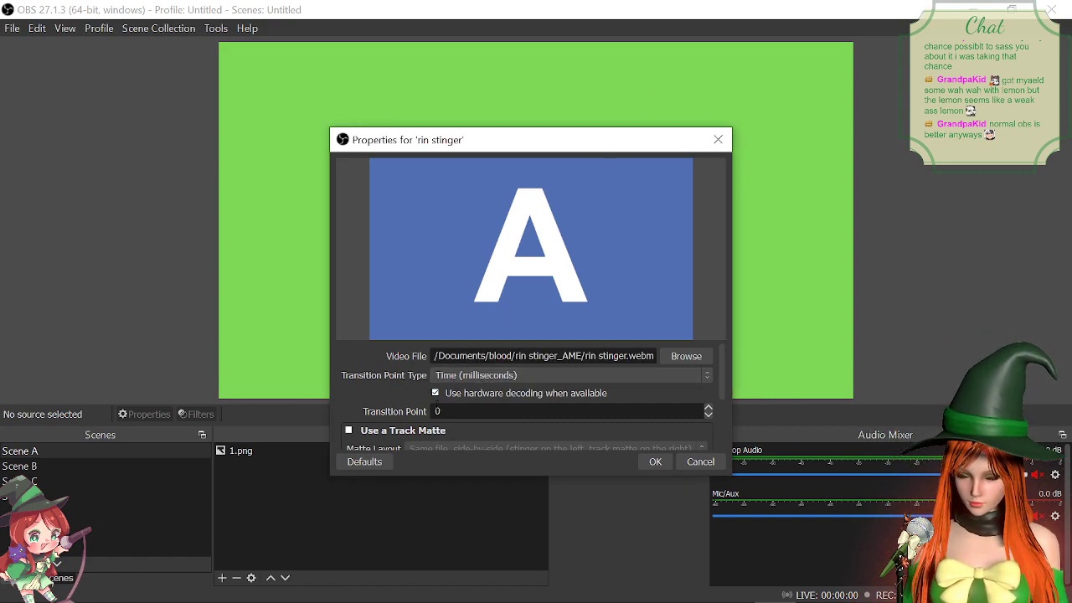
{"action": "left_click_drag", "start_coordinate": [479, 127], "coordinate": [478, 25]}
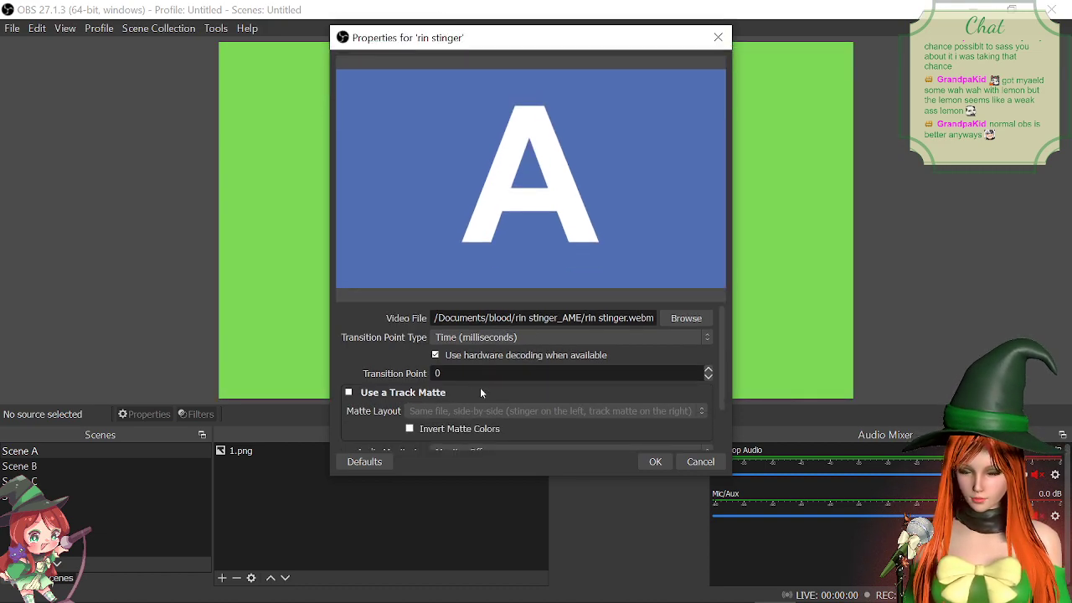
Step: Set the stinger's transition point to 60 with Frame as the point type, and accept the transition properties
{"action": "double_click", "coordinate": [481, 374]}
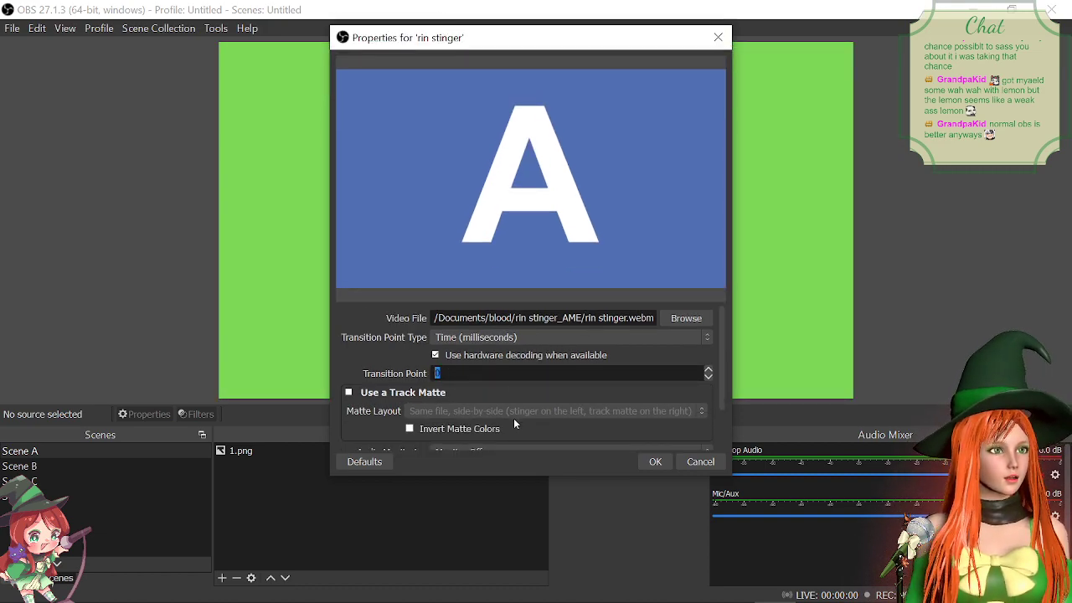
{"action": "type", "text": "6"}
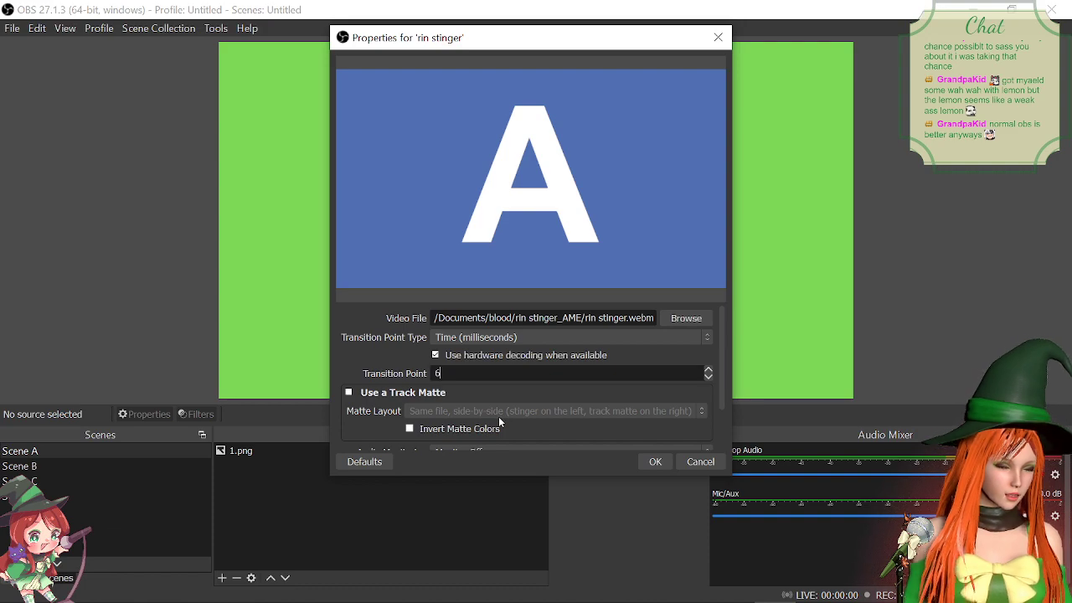
{"action": "type", "text": "0"}
{"action": "left_click", "coordinate": [472, 338]}
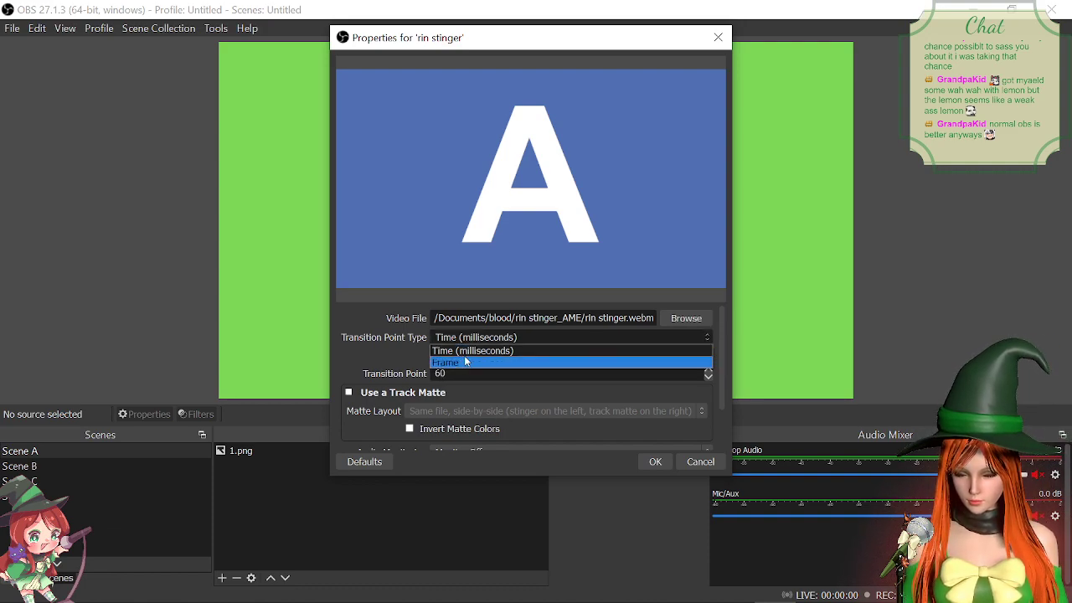
{"action": "left_click", "coordinate": [467, 362]}
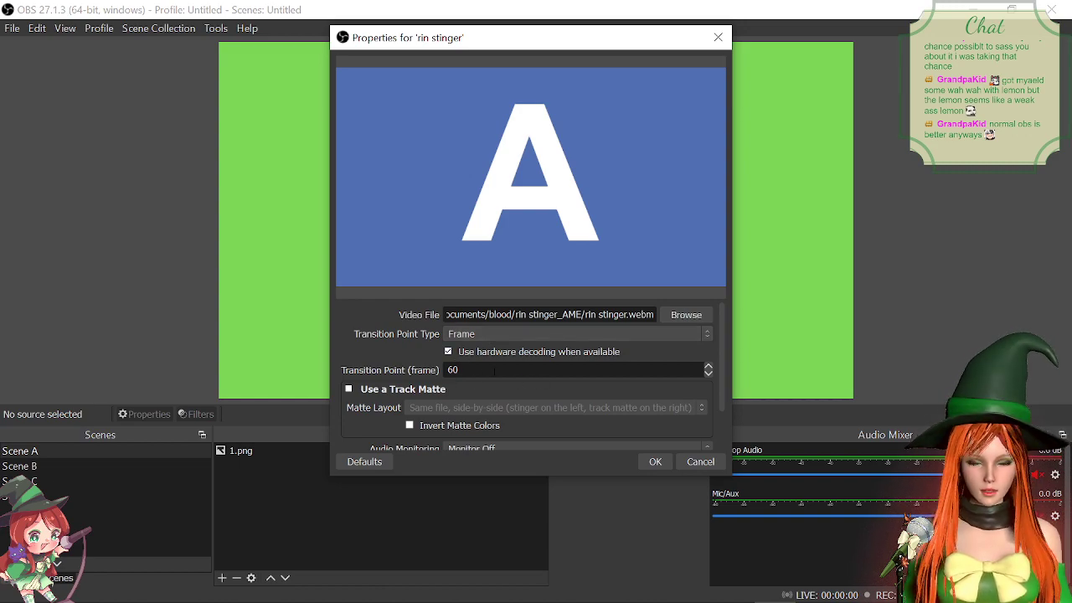
{"action": "scroll", "coordinate": [381, 340], "scroll_direction": "down", "scroll_amount": 1}
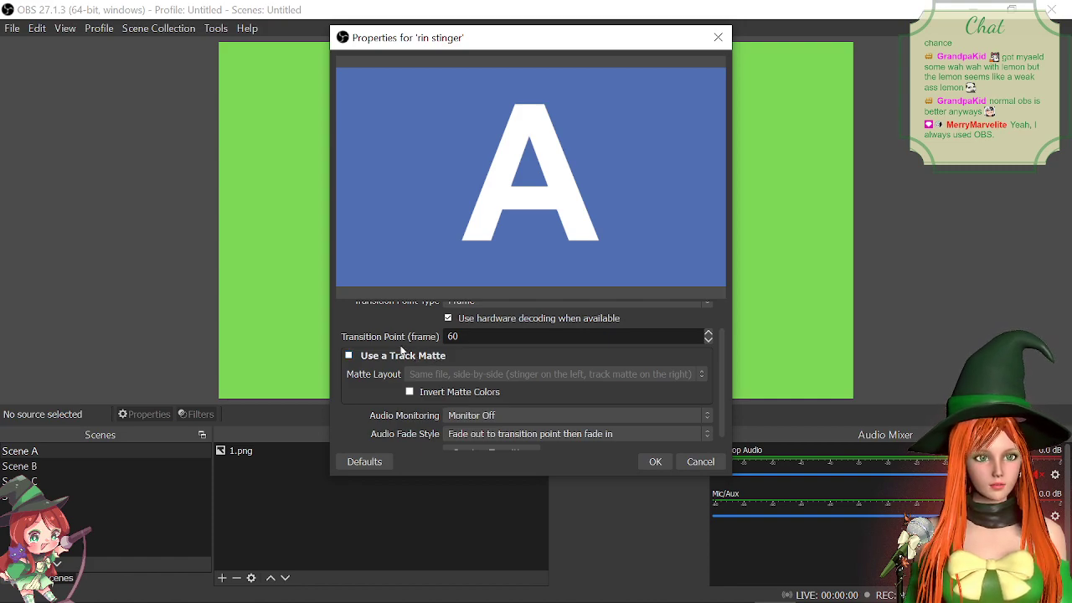
{"action": "scroll", "coordinate": [427, 355], "scroll_direction": "up", "scroll_amount": 1}
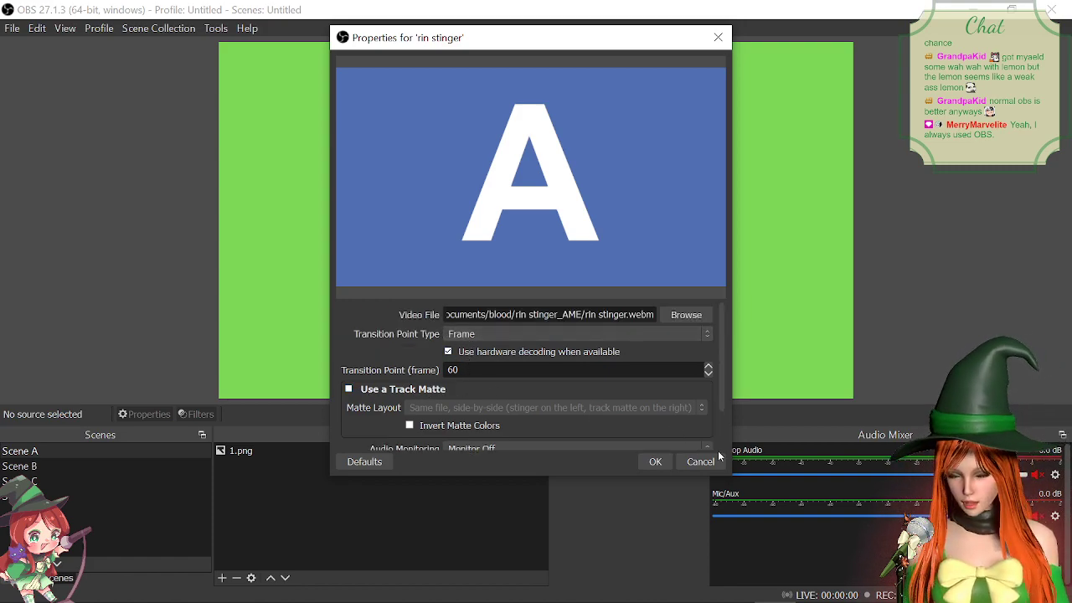
{"action": "left_click", "coordinate": [653, 462]}
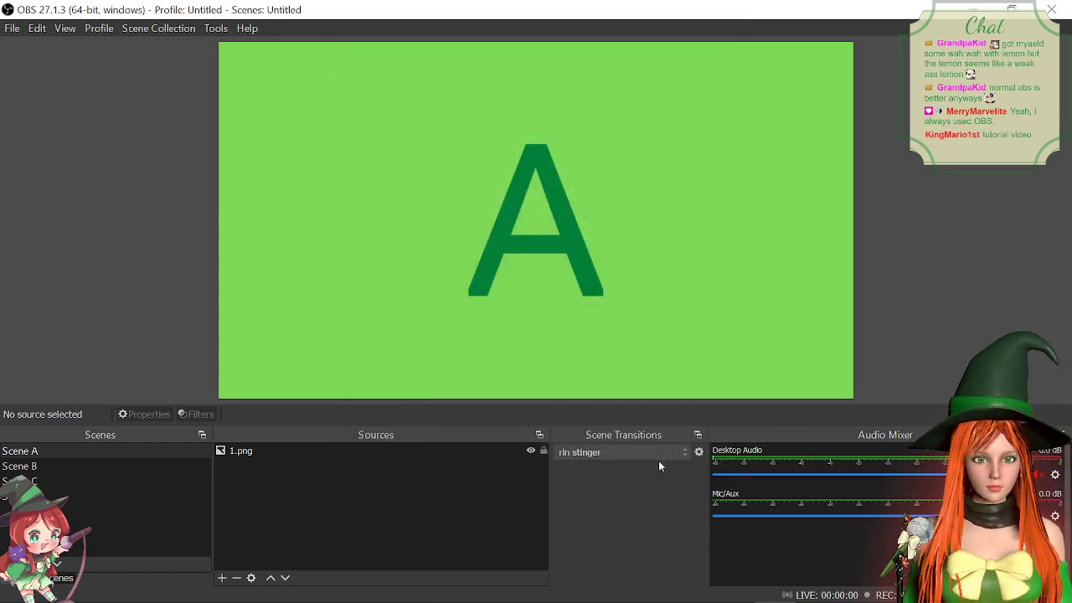
Step: Test the rin stinger transition by switching repeatedly between Scene A, Scene B and Scene C
{"action": "left_click", "coordinate": [25, 466]}
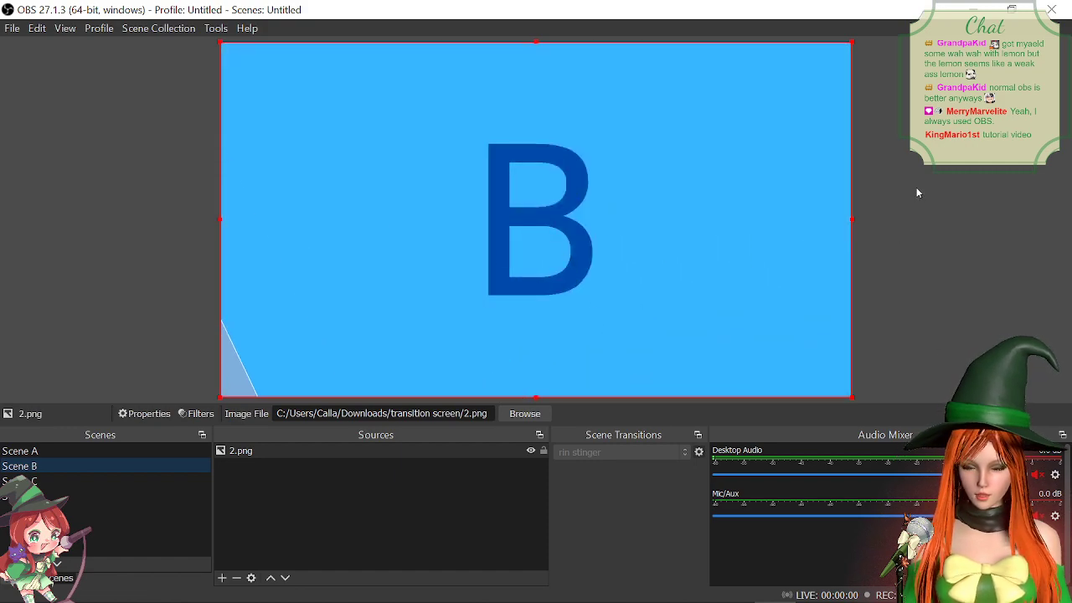
{"action": "left_click", "coordinate": [42, 453]}
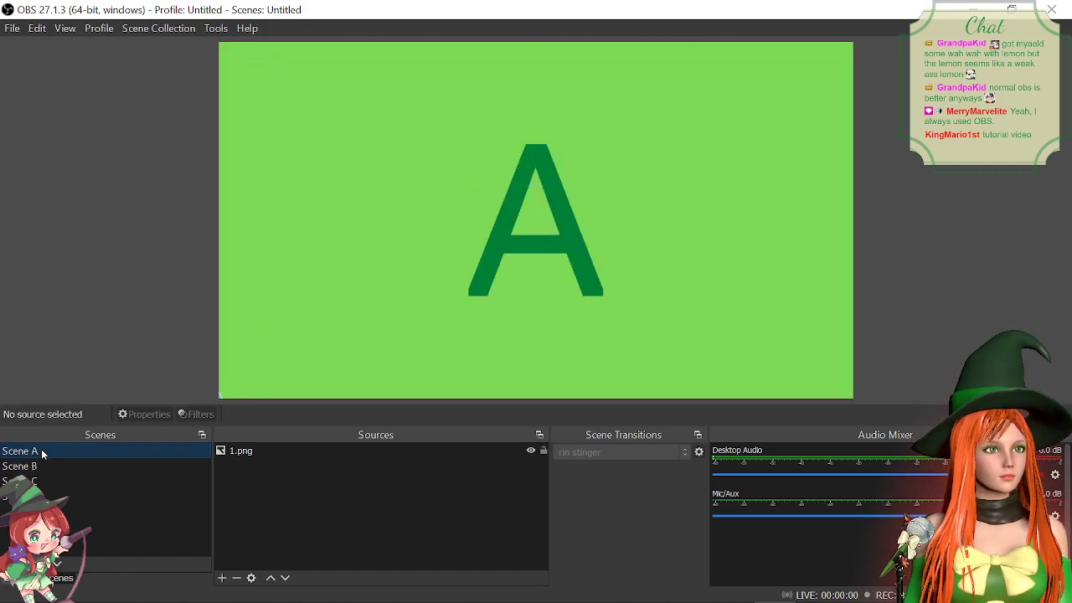
{"action": "left_click", "coordinate": [47, 468]}
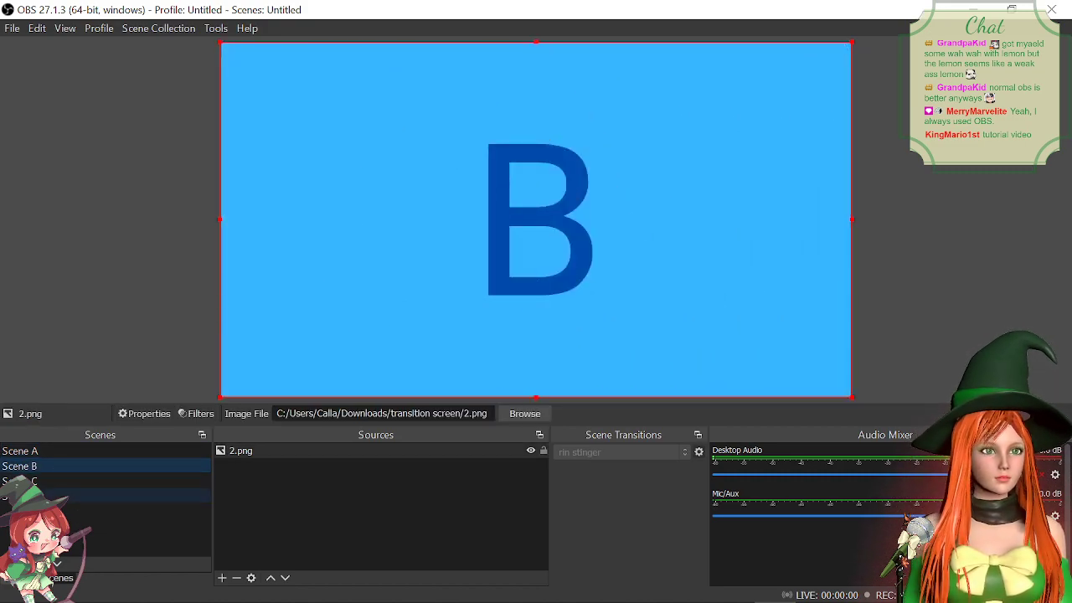
{"action": "left_click", "coordinate": [57, 482]}
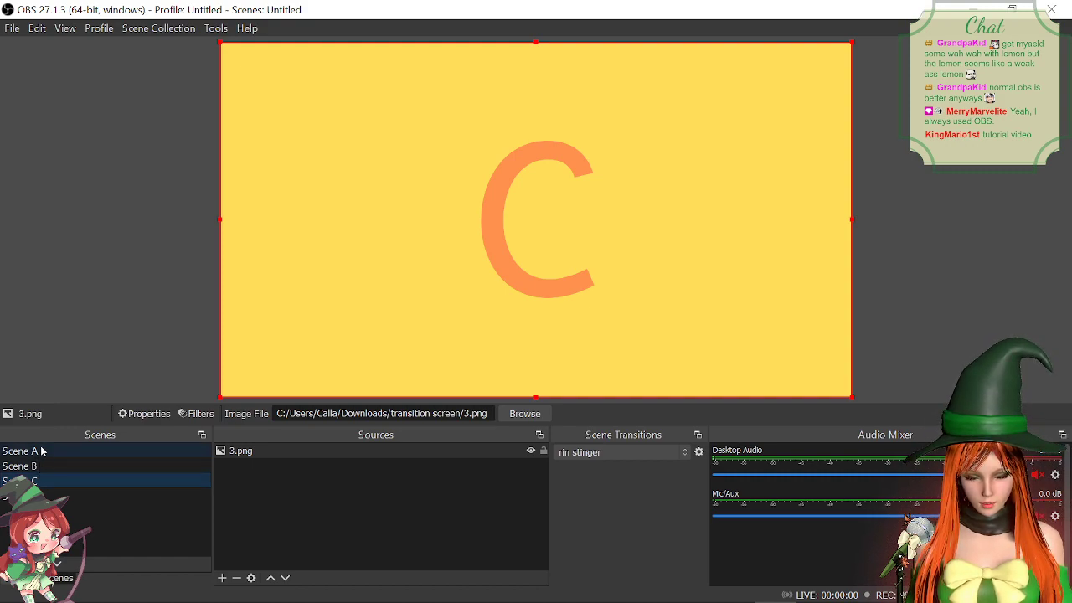
{"action": "left_click", "coordinate": [41, 450]}
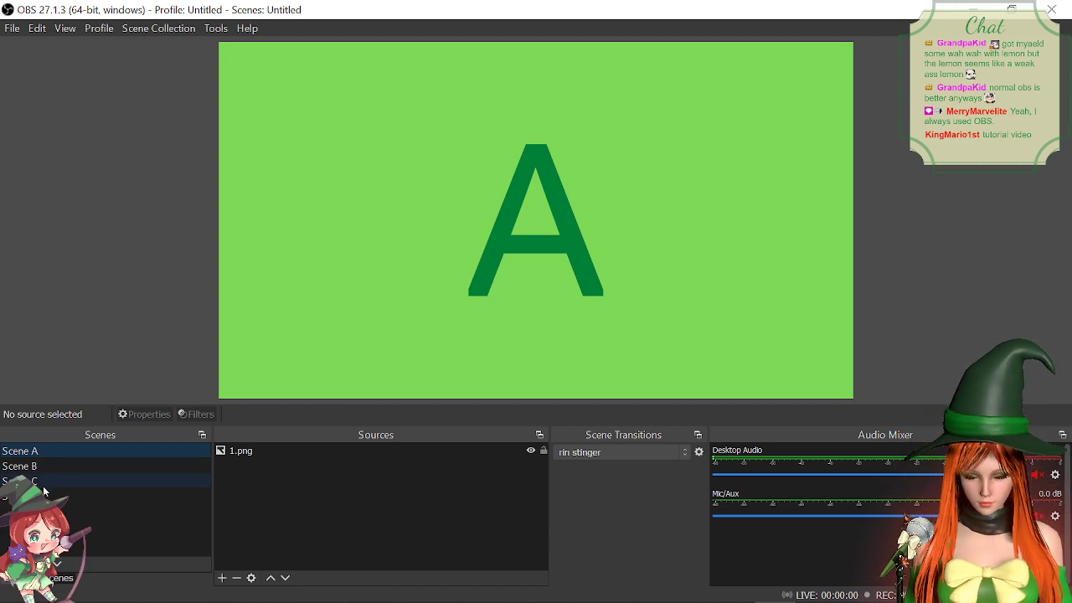
{"action": "left_click", "coordinate": [61, 482]}
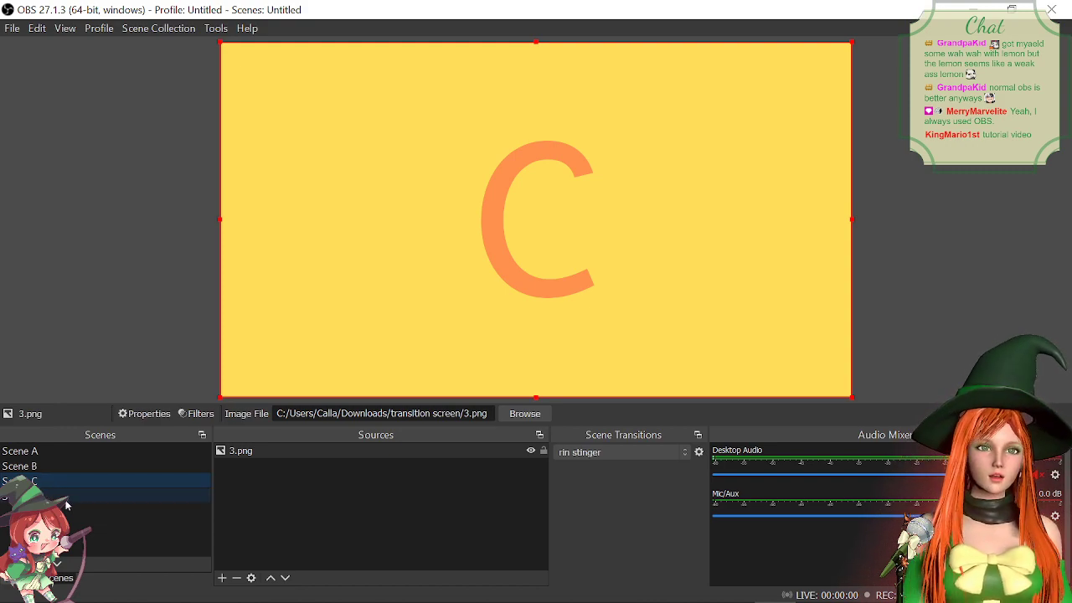
{"action": "left_click", "coordinate": [52, 451]}
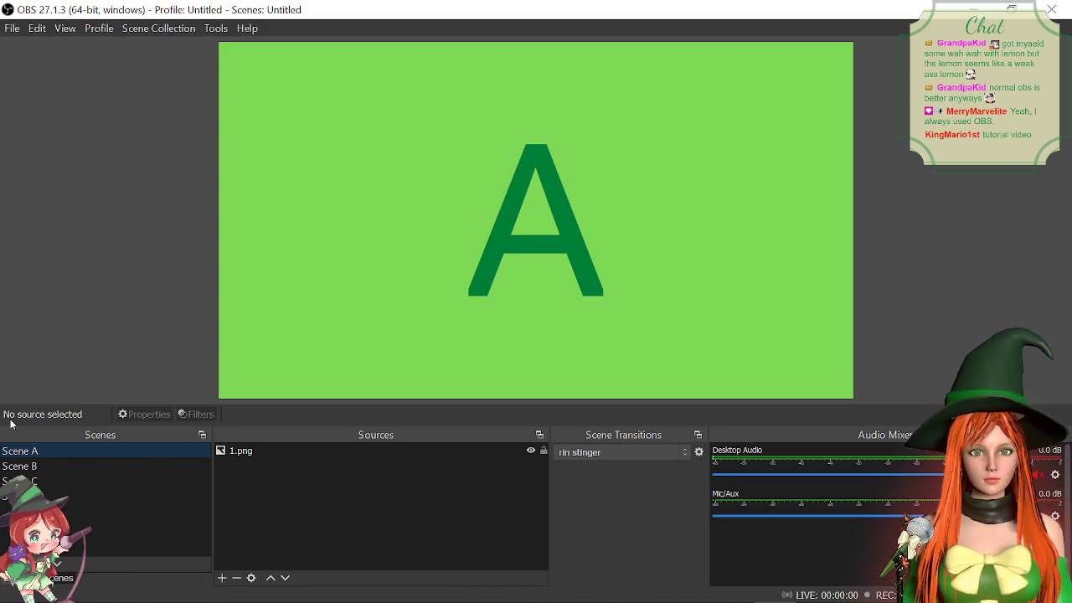
{"action": "left_click", "coordinate": [39, 464]}
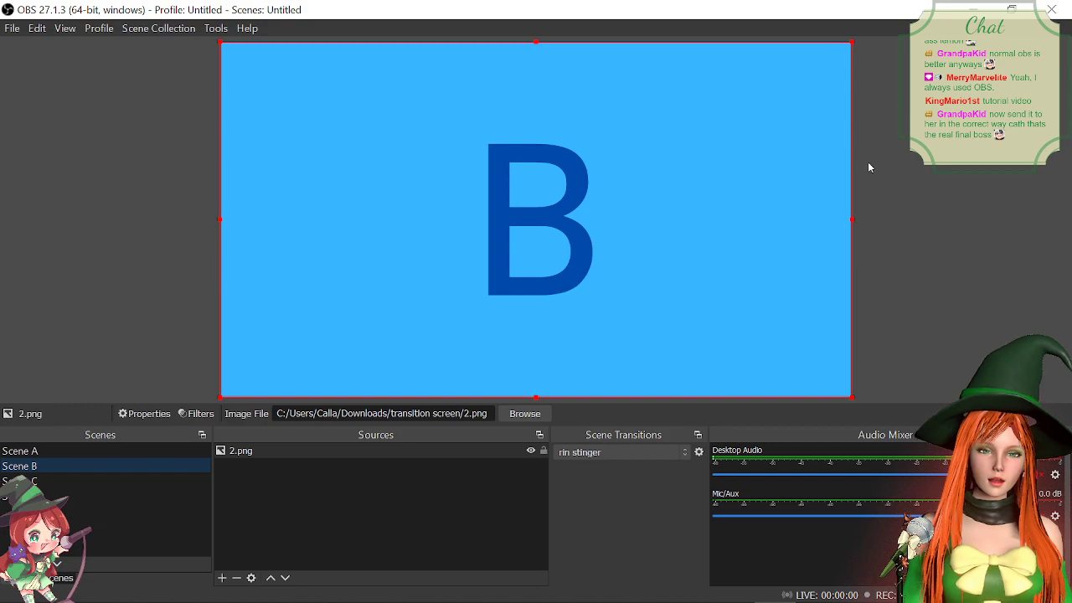
{"action": "left_click", "coordinate": [55, 453]}
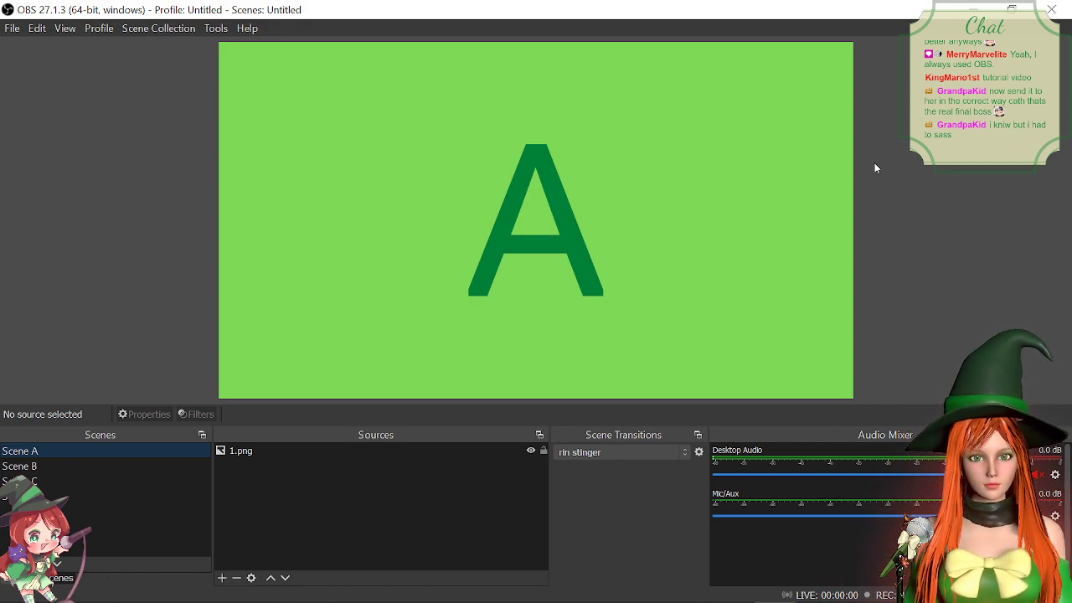
{"action": "left_click", "coordinate": [57, 470]}
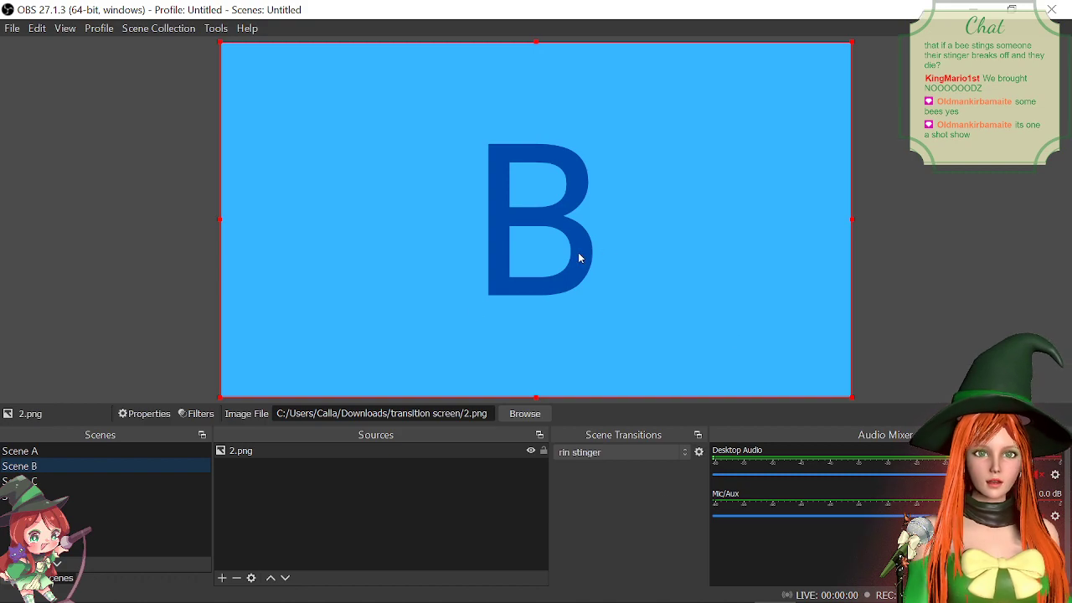
{"action": "left_click", "coordinate": [60, 452]}
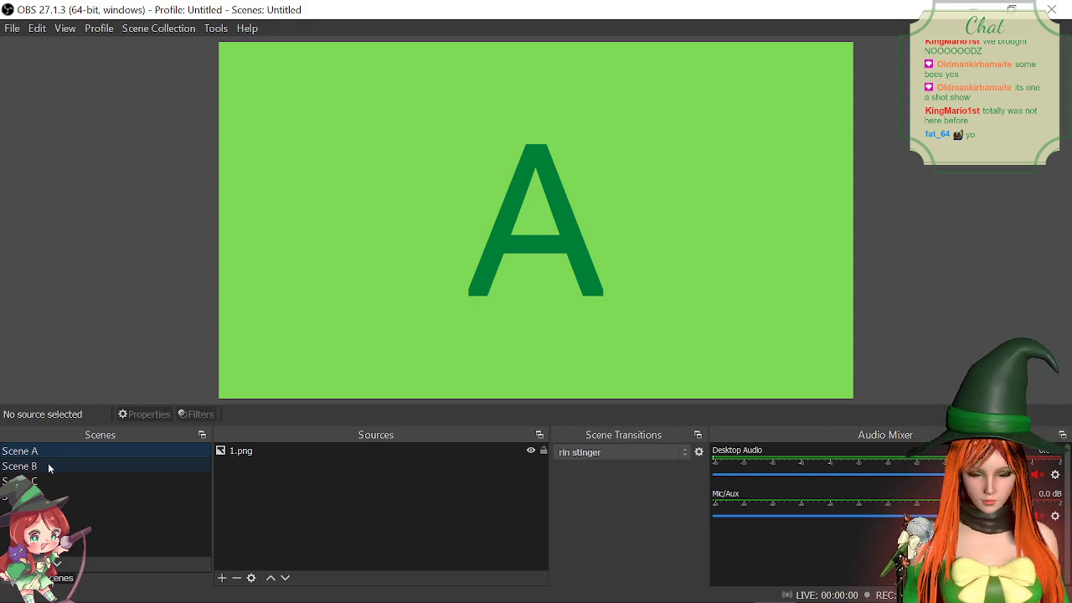
{"action": "left_click", "coordinate": [48, 466]}
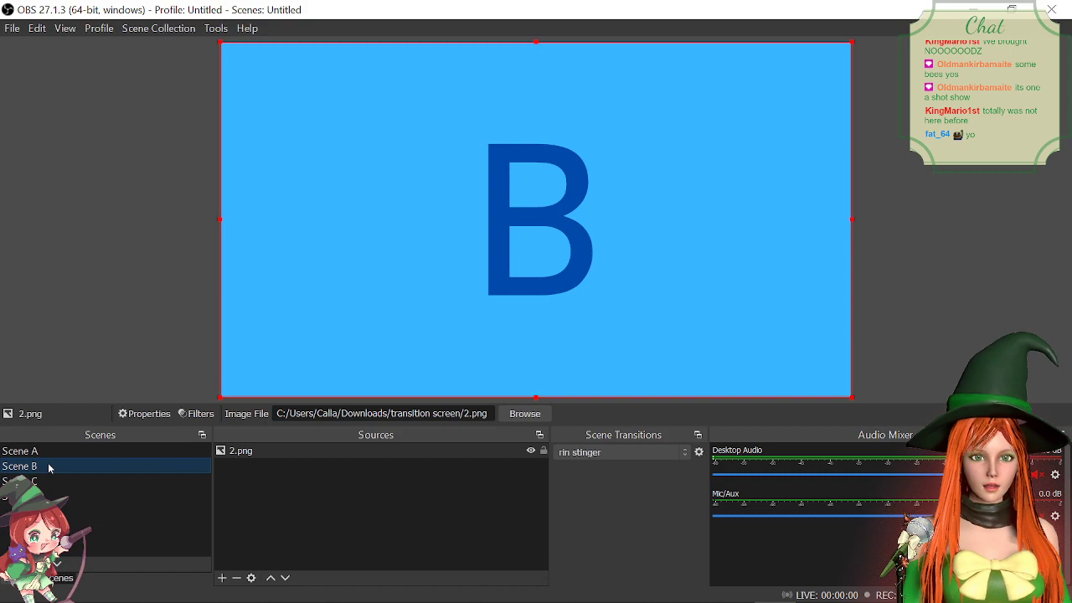
{"action": "left_click", "coordinate": [42, 453]}
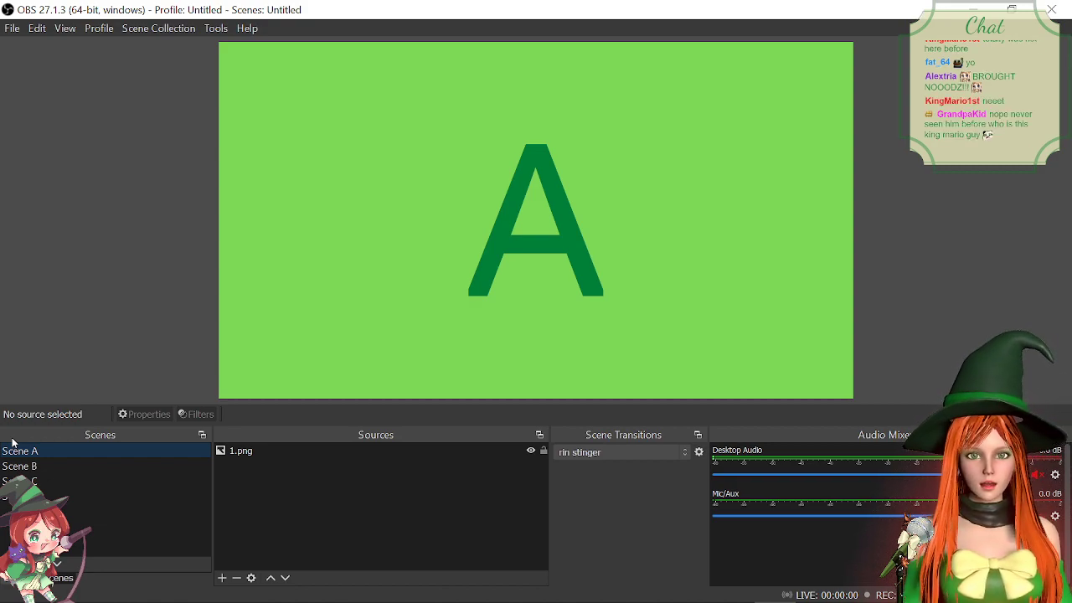
Step: Preview the Stinger test blood transition by switching to Scene B and the Stinger test cath transition by switching to Scene C
{"action": "left_click", "coordinate": [635, 453]}
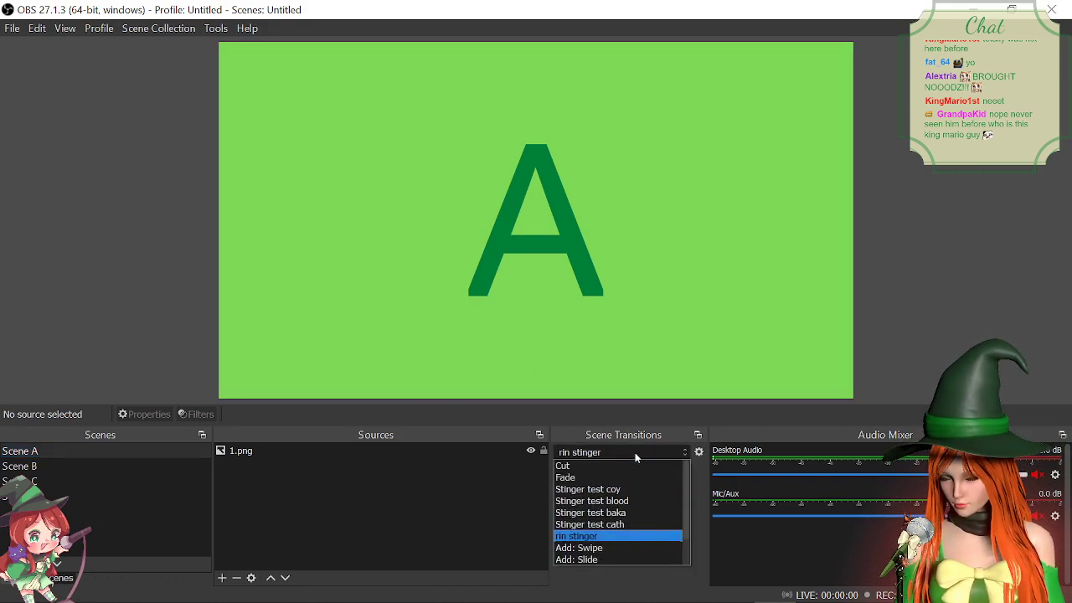
{"action": "left_click", "coordinate": [603, 501]}
{"action": "left_click", "coordinate": [51, 462]}
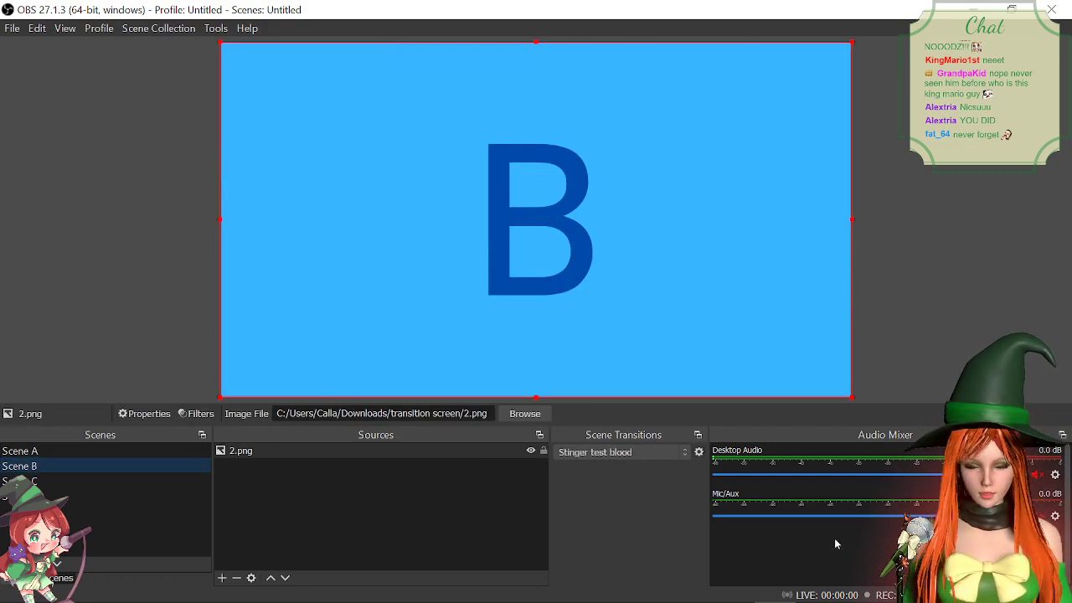
{"action": "left_click", "coordinate": [612, 452]}
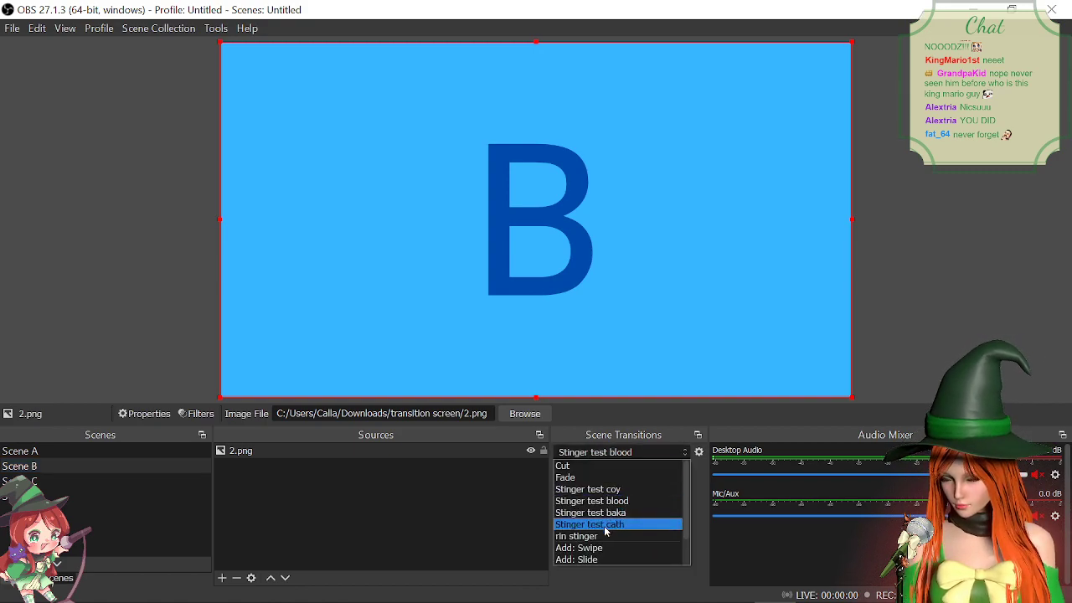
{"action": "left_click", "coordinate": [606, 525]}
{"action": "left_click", "coordinate": [39, 482]}
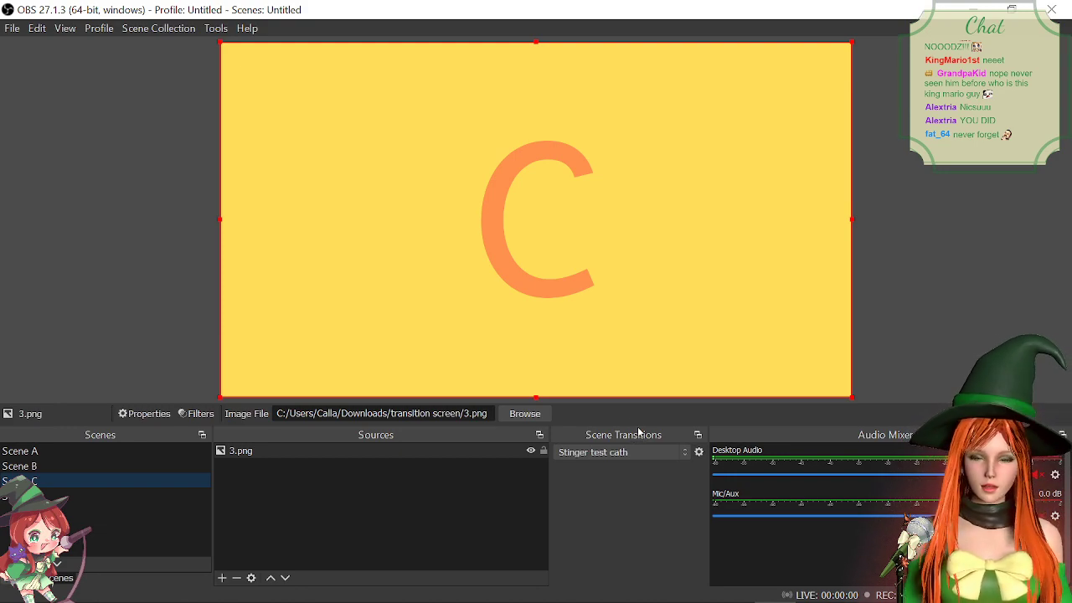
Step: Set the scene transition back to rin stinger and play it by switching to Scene A and Scene B
{"action": "left_click", "coordinate": [622, 452]}
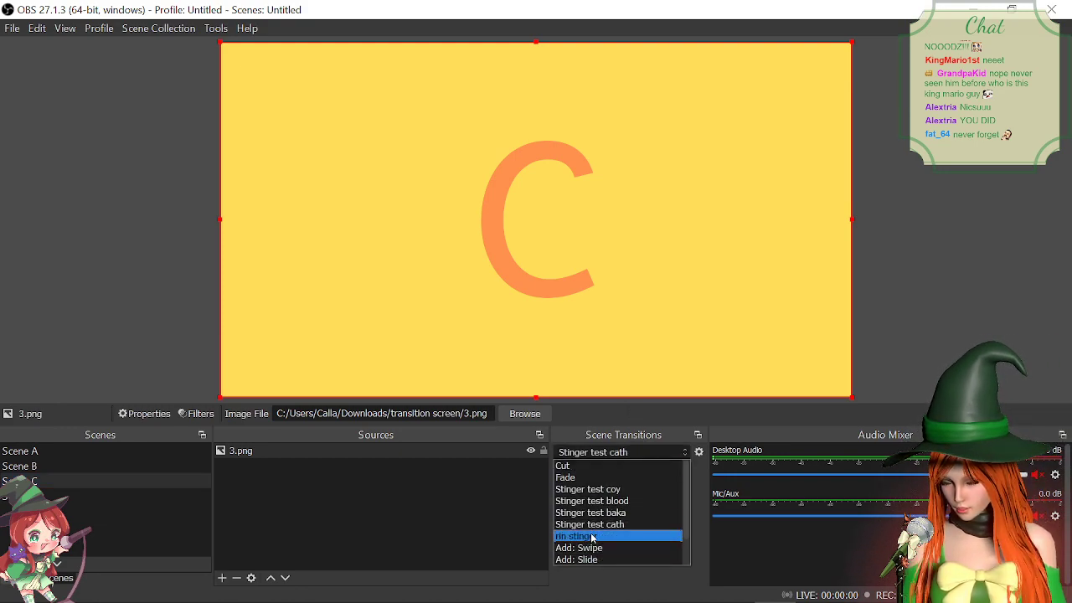
{"action": "left_click", "coordinate": [591, 537]}
{"action": "left_click", "coordinate": [45, 453]}
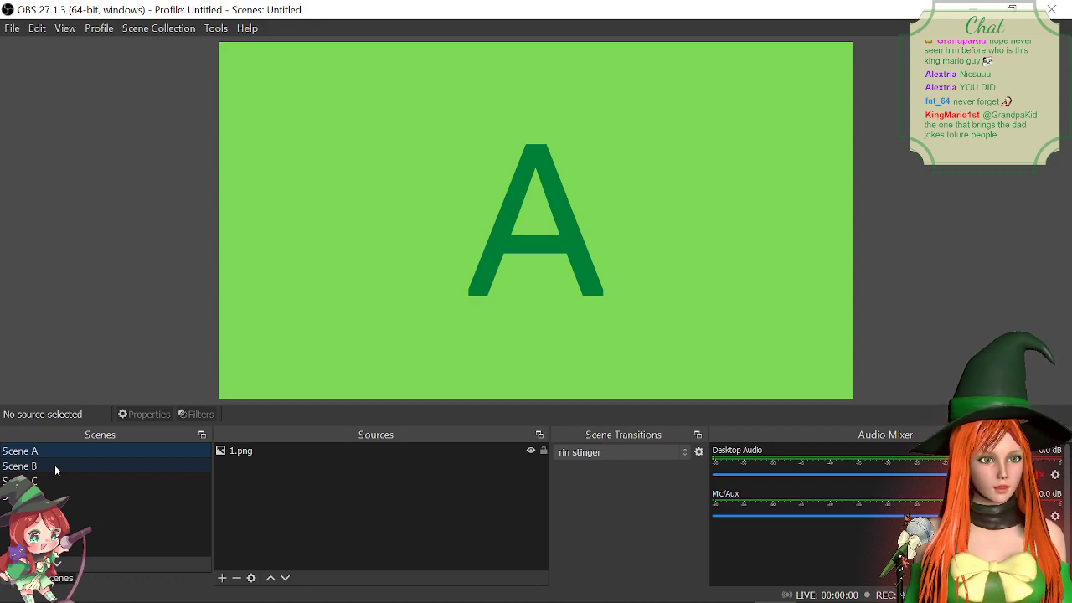
{"action": "left_click", "coordinate": [54, 465]}
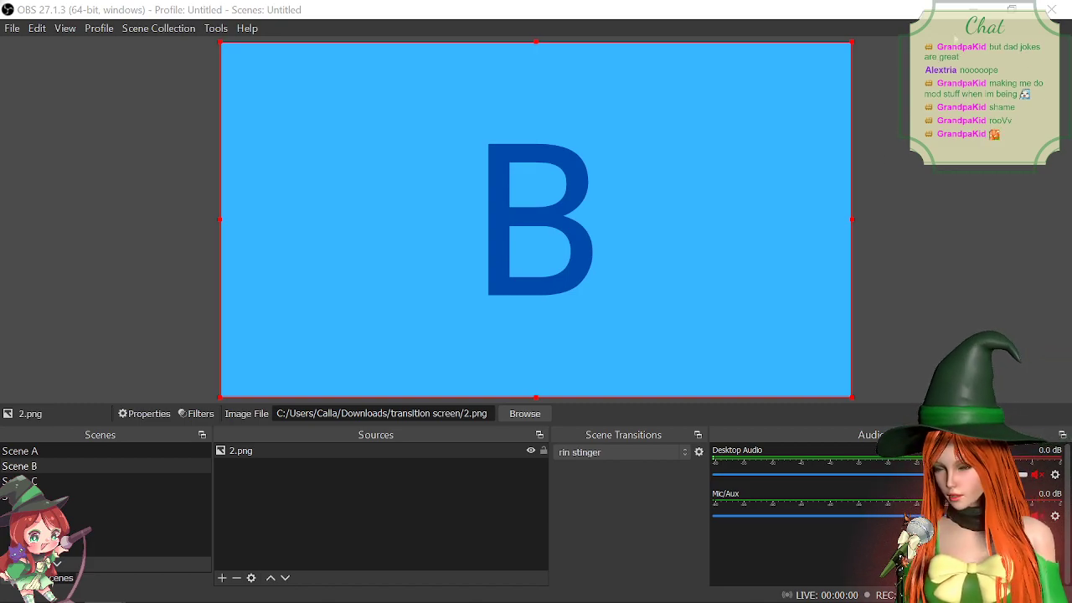
Step: Switch to Adobe Media Encoder and close it to return to After Effects
{"action": "key", "text": "alt+Tab"}
{"action": "left_click", "coordinate": [622, 356]}
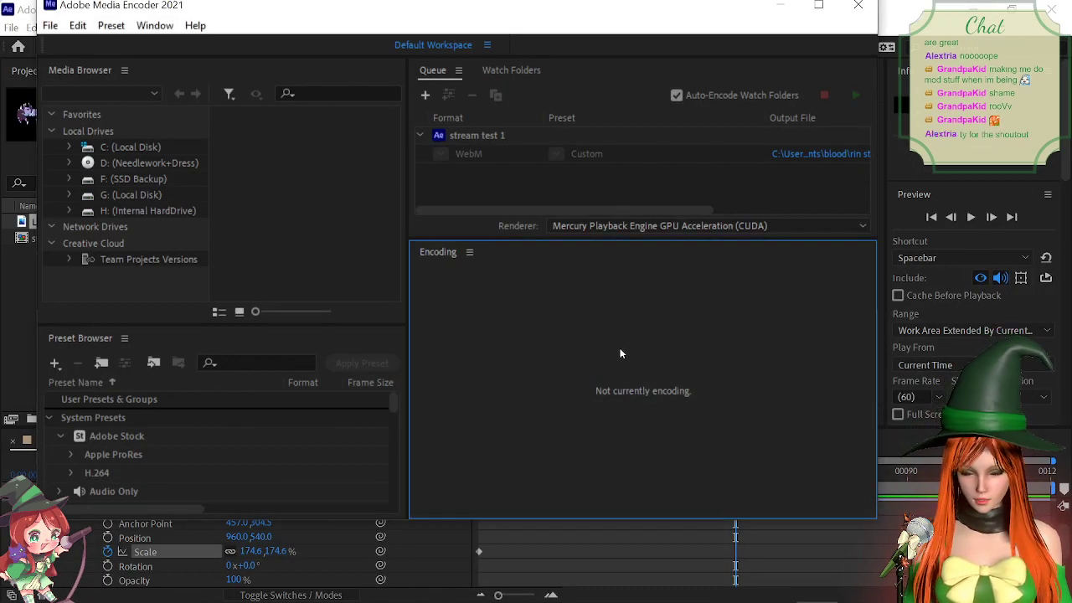
{"action": "left_click", "coordinate": [862, 8]}
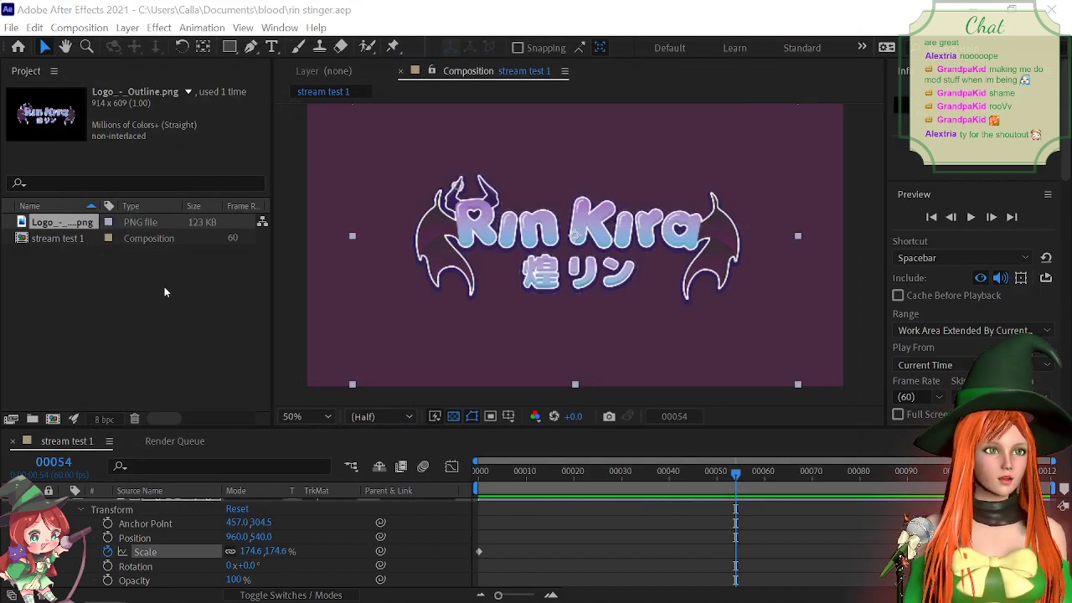
Step: Close the Render Queue beside the stream test 1 timeline
{"action": "left_click", "coordinate": [157, 314]}
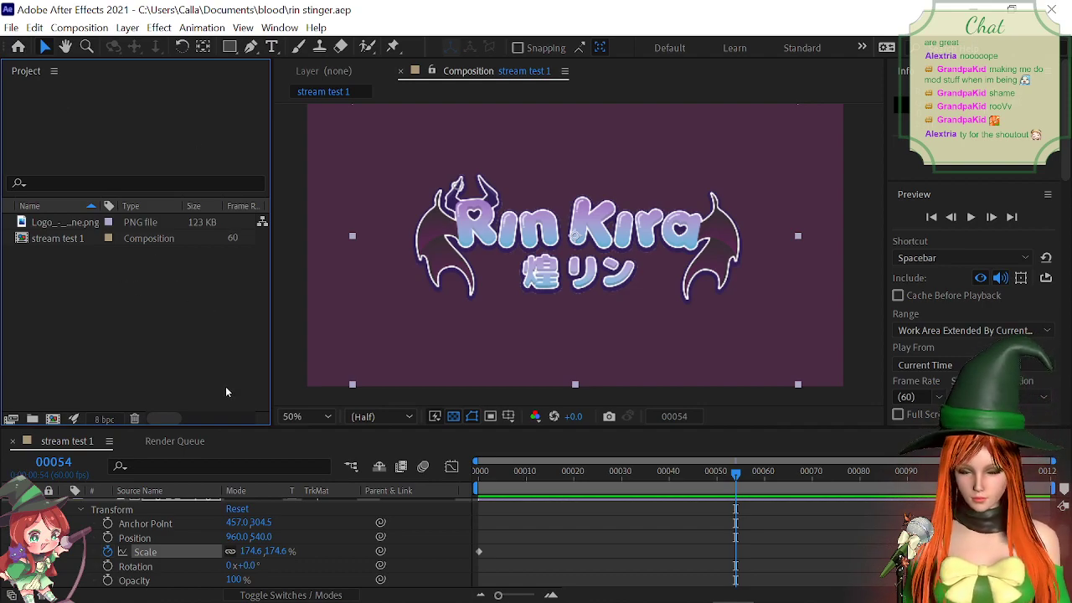
{"action": "left_click", "coordinate": [171, 442]}
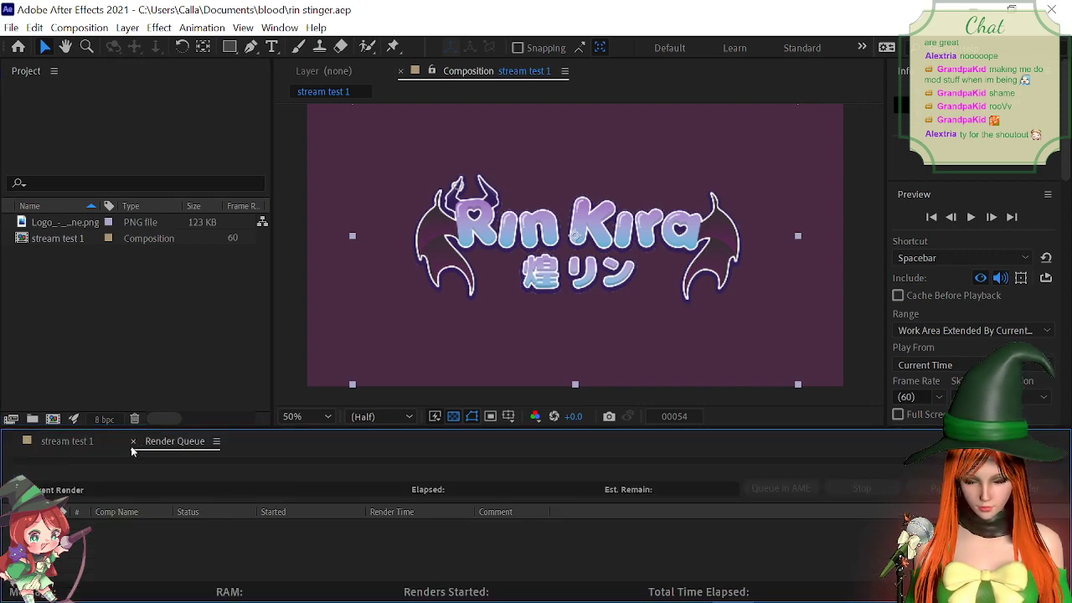
{"action": "left_click", "coordinate": [132, 444]}
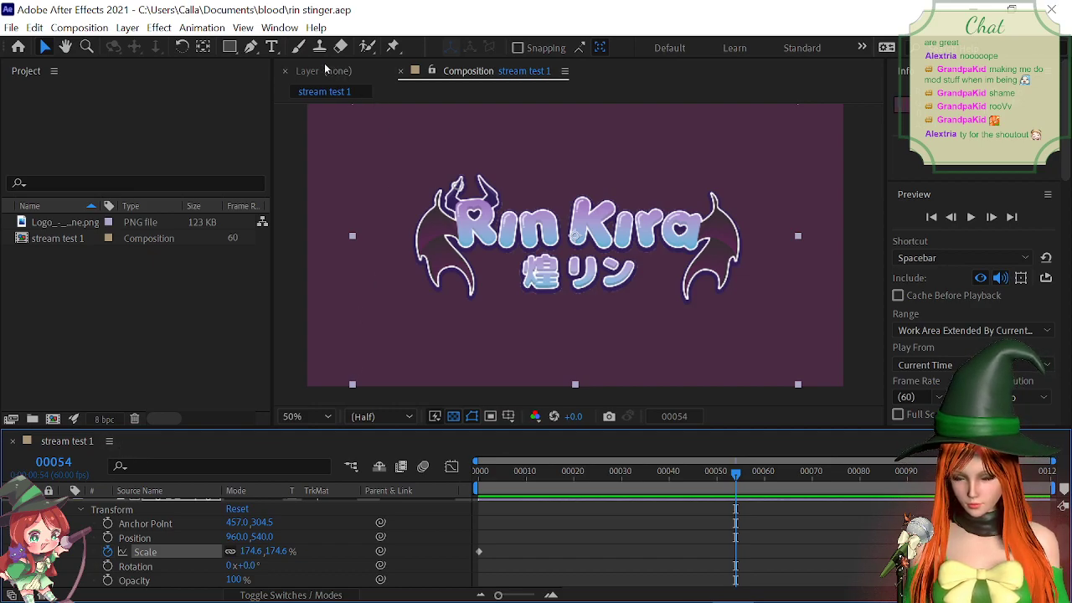
{"action": "left_click", "coordinate": [53, 72]}
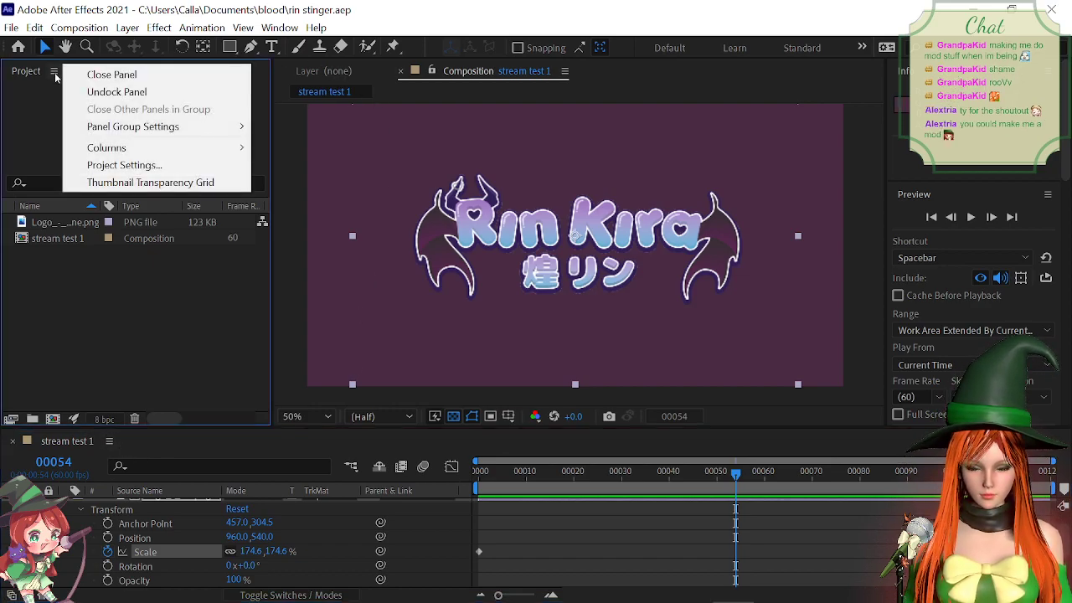
{"action": "left_click", "coordinate": [110, 357]}
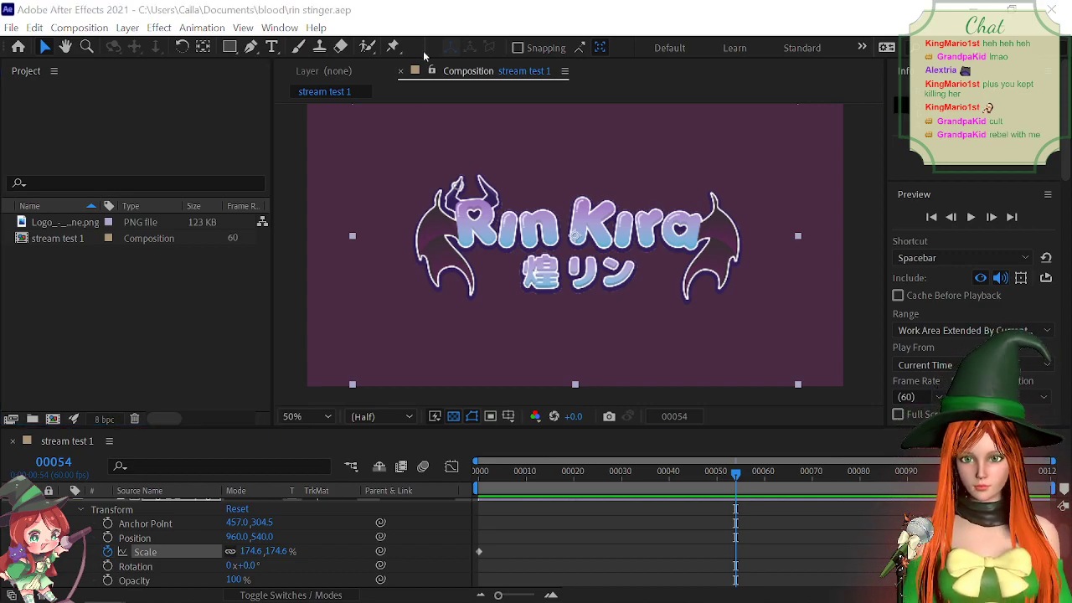
{"action": "left_click", "coordinate": [512, 13]}
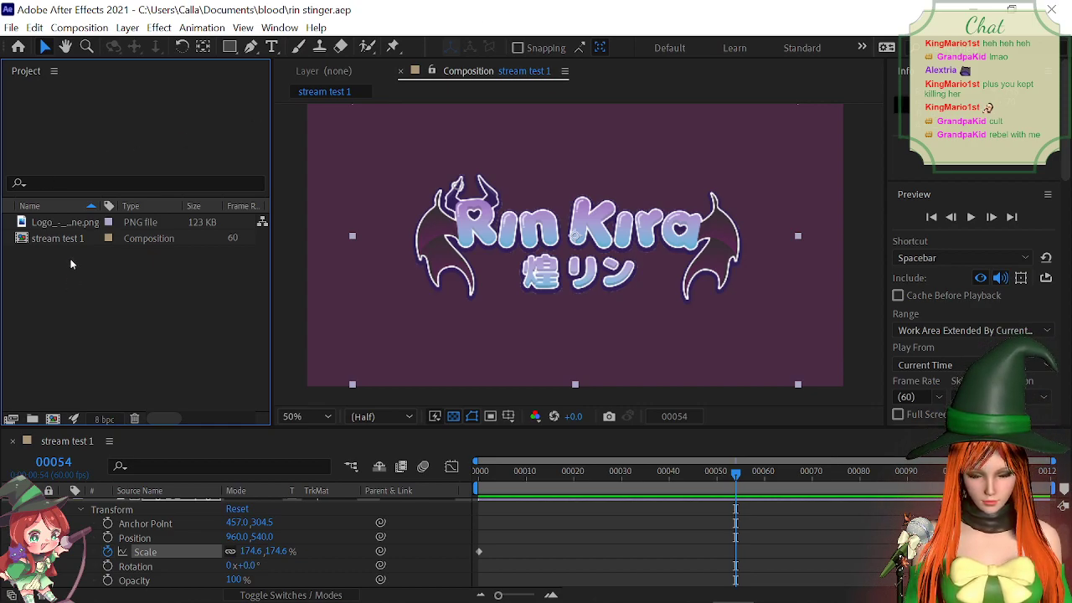
{"action": "left_click_drag", "start_coordinate": [71, 265], "coordinate": [57, 220]}
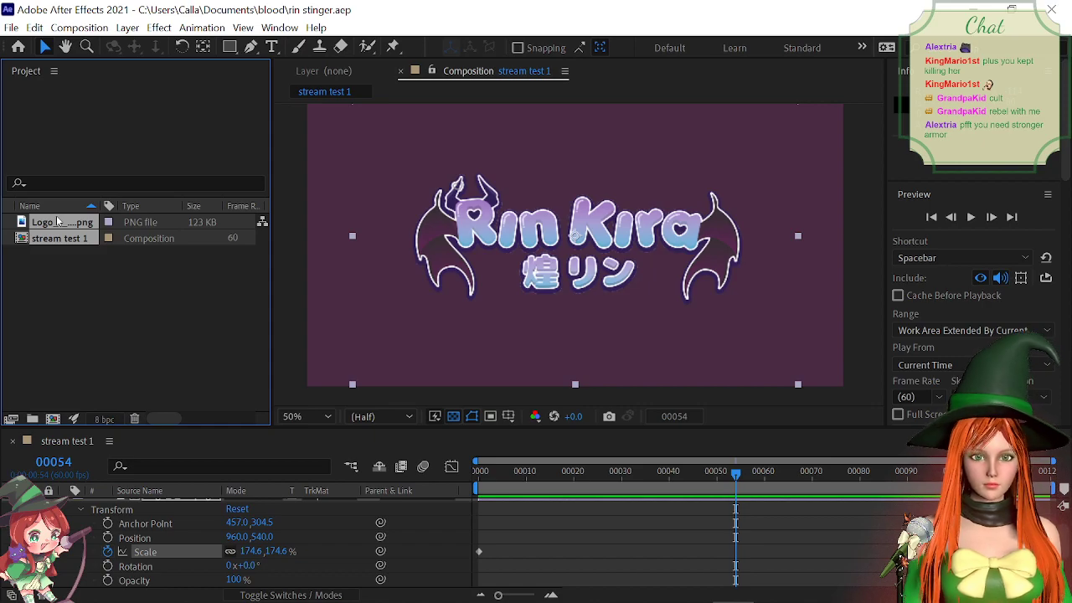
{"action": "key", "text": "Delete"}
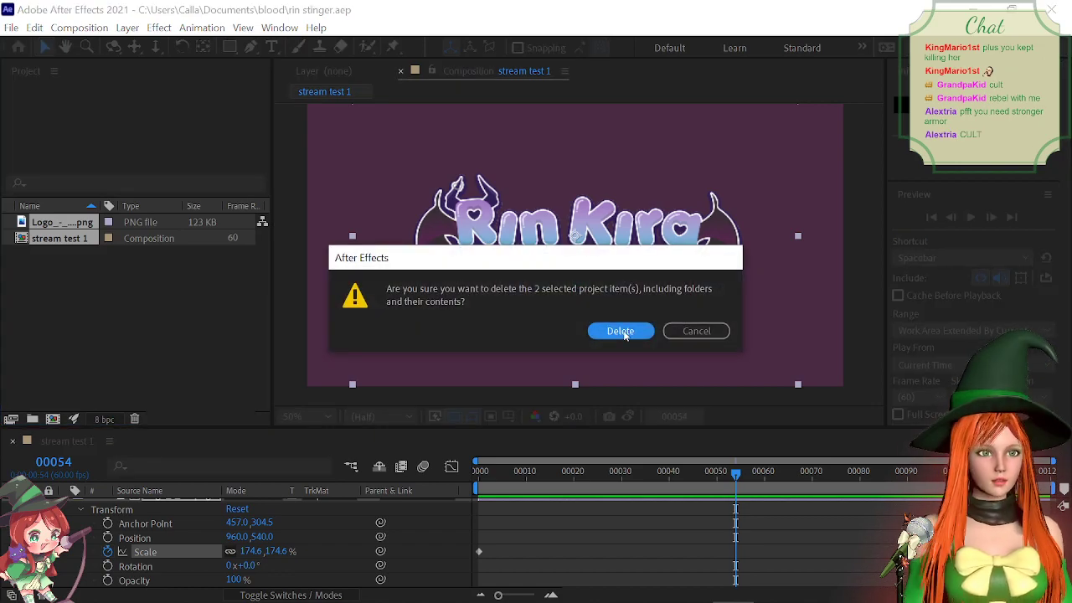
{"action": "left_click", "coordinate": [696, 331]}
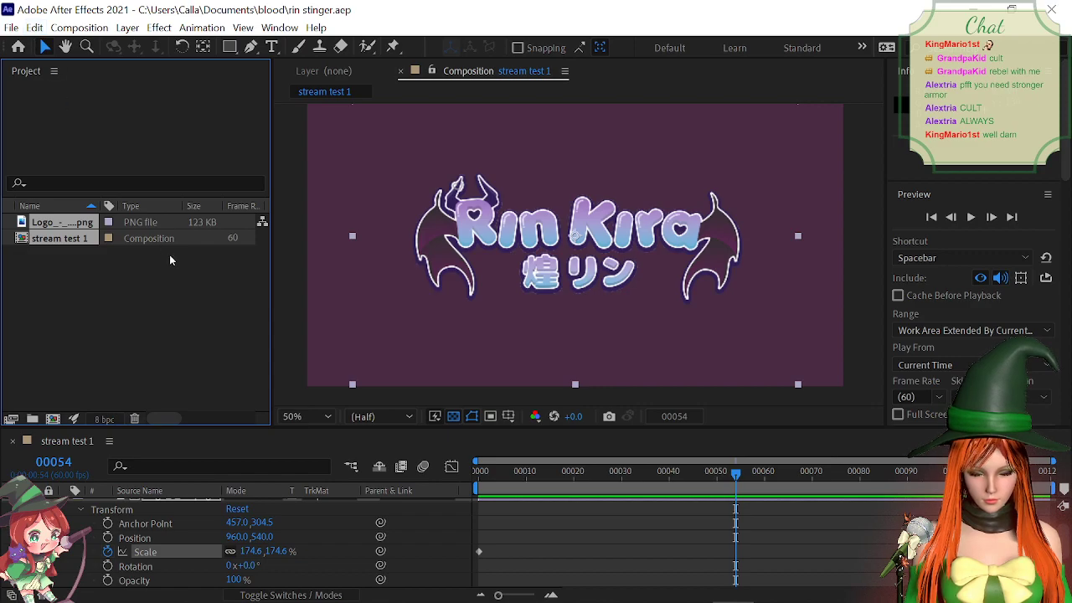
{"action": "left_click", "coordinate": [126, 258]}
{"action": "left_click_drag", "start_coordinate": [64, 260], "coordinate": [48, 226]}
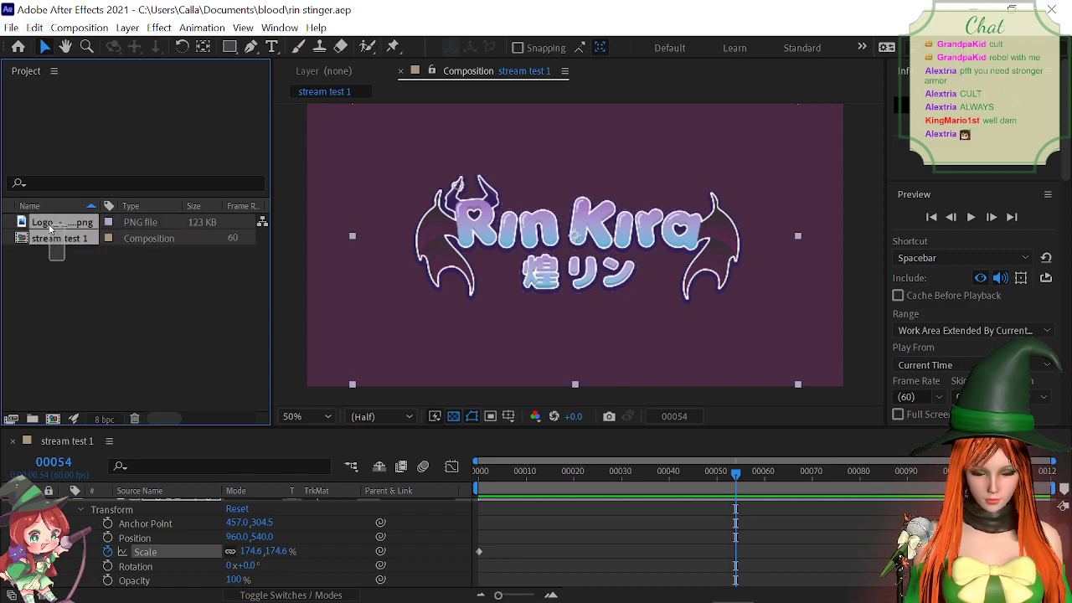
{"action": "left_click", "coordinate": [75, 299]}
Step: Create a new, empty project in place of rin stinger.aep
{"action": "left_click", "coordinate": [12, 27]}
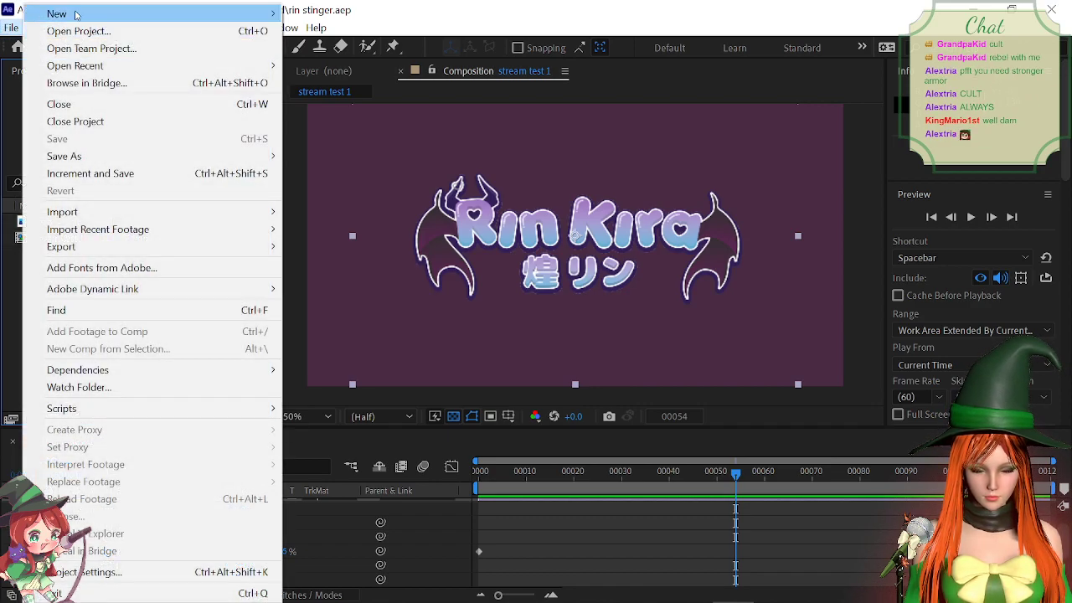
{"action": "mouse_move", "coordinate": [76, 14]}
{"action": "left_click", "coordinate": [293, 17]}
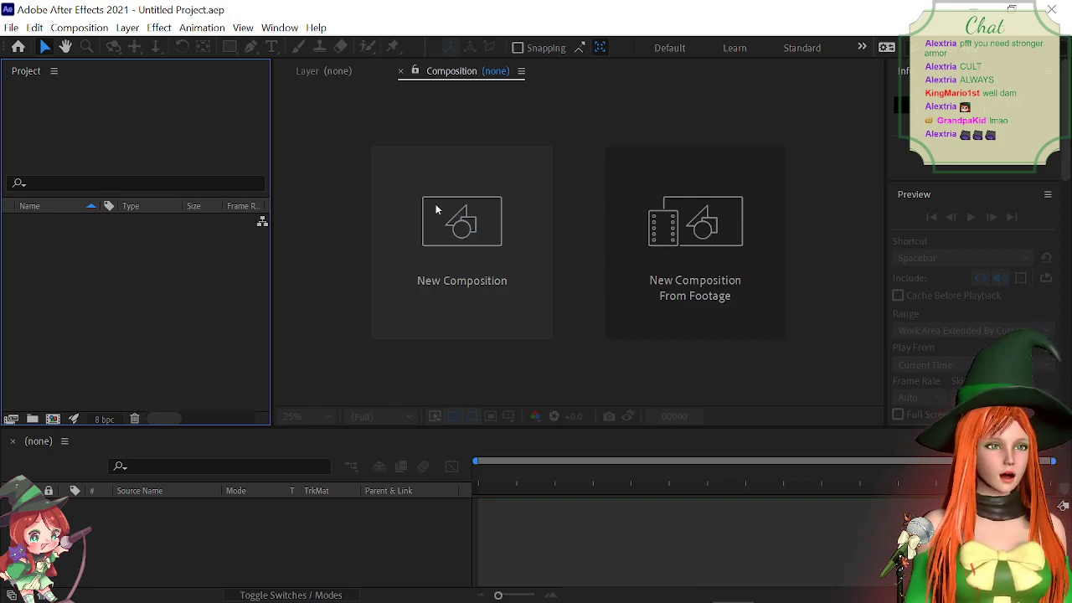
Step: Create a composition named rin 2 at 1920 × 1080, 60 fps and 120 frames long
{"action": "left_click", "coordinate": [444, 232]}
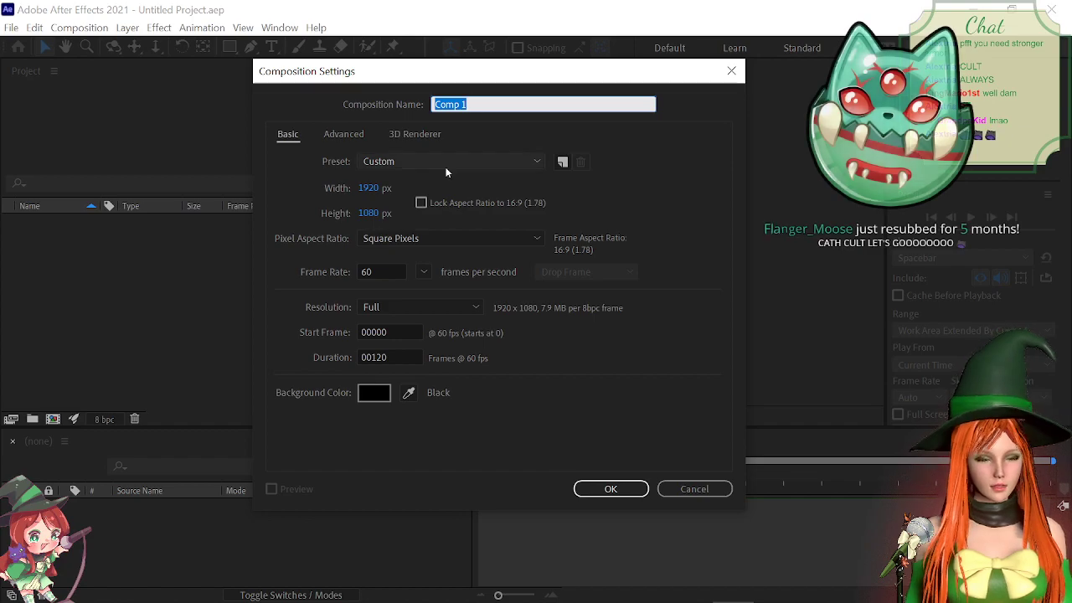
{"action": "type", "text": "rin"}
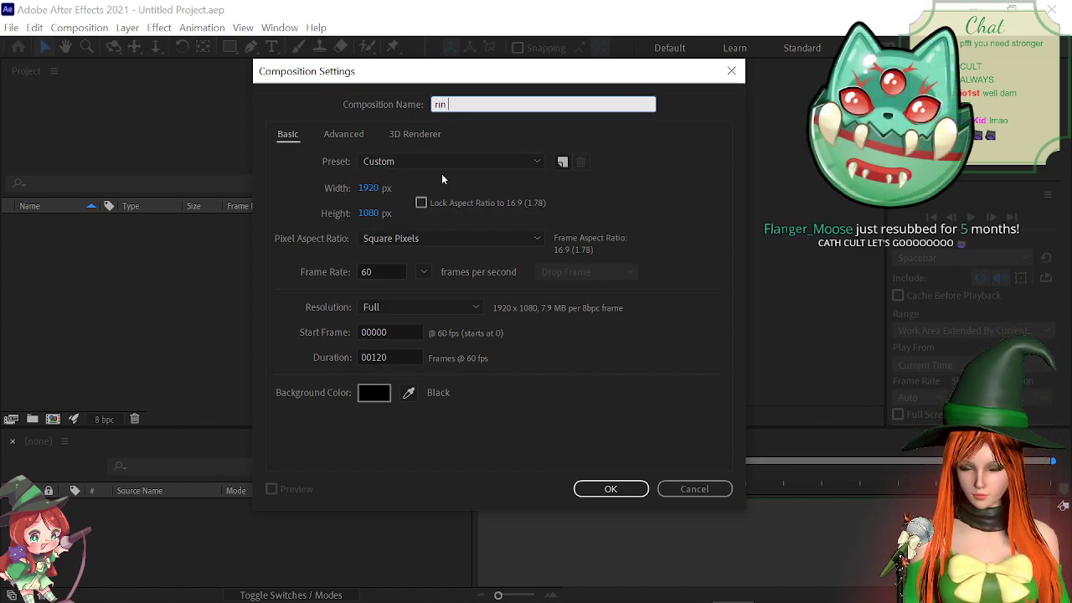
{"action": "type", "text": " 2"}
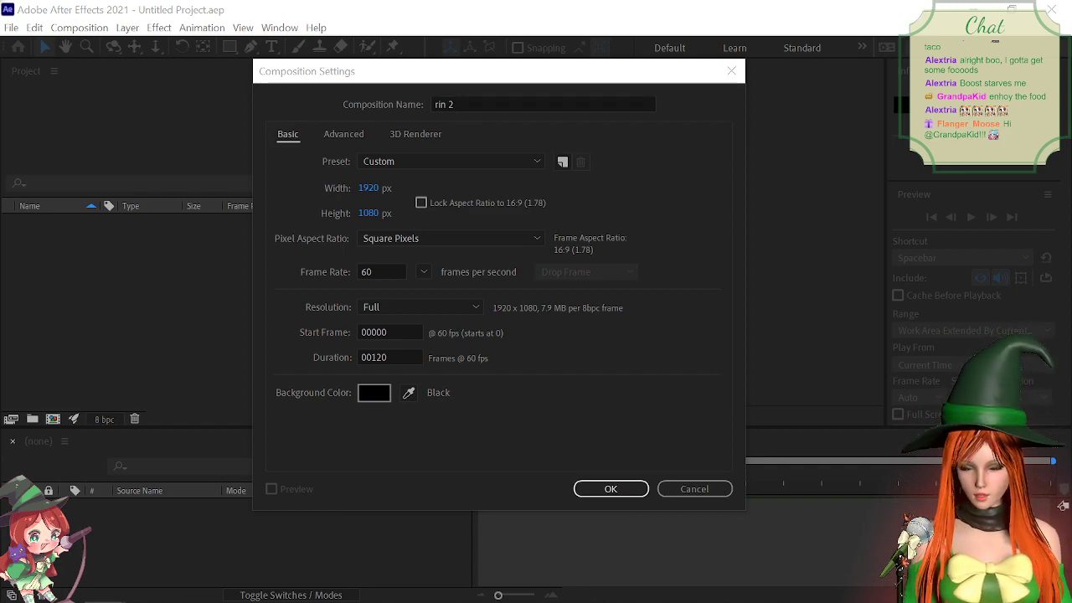
{"action": "left_click", "coordinate": [495, 105]}
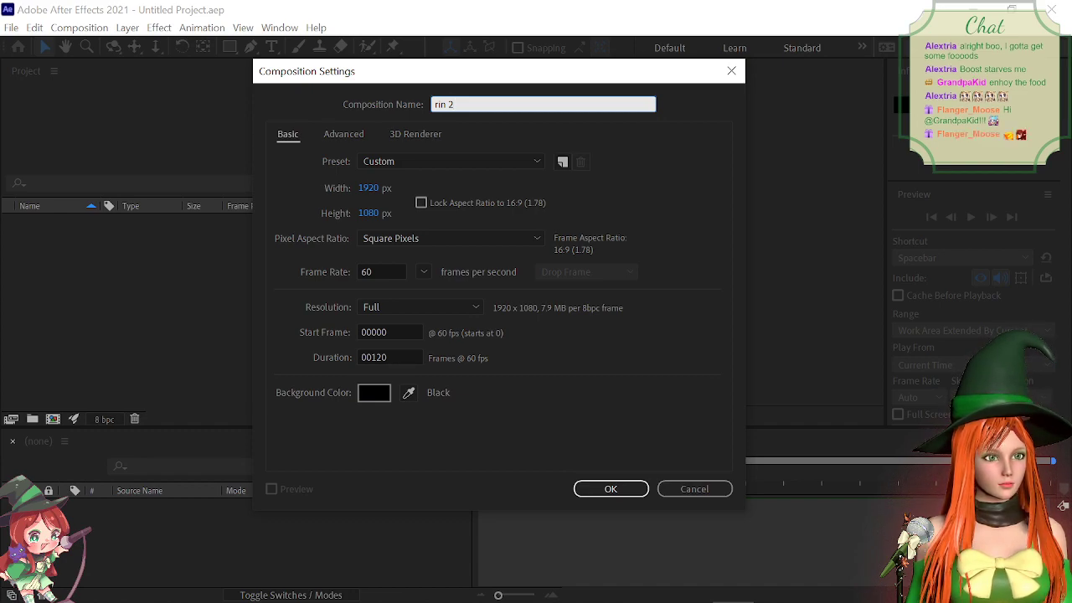
{"action": "key", "text": "alt+Tab"}
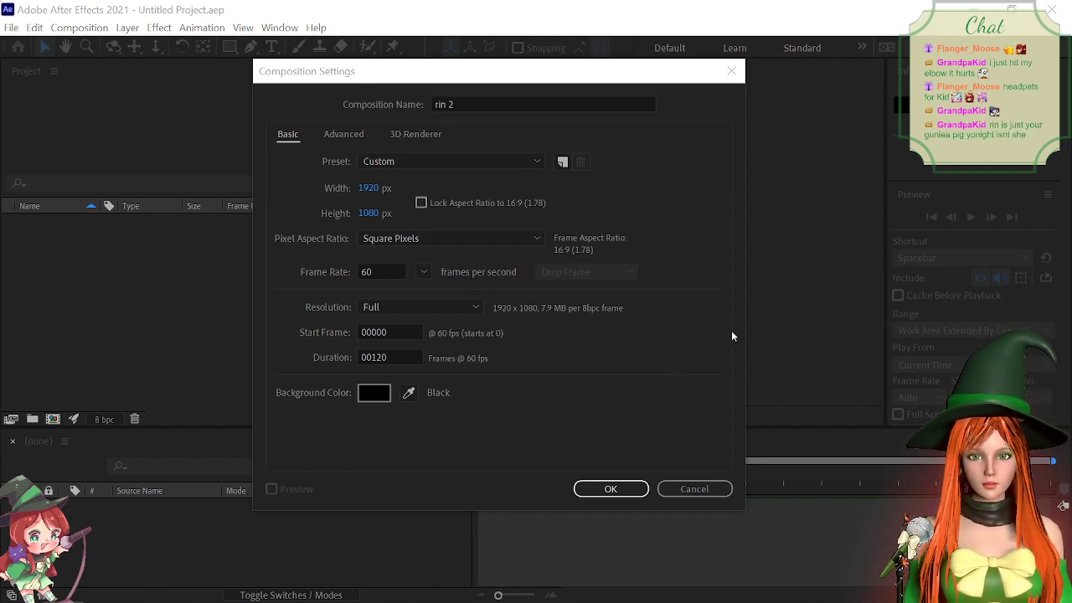
{"action": "left_click", "coordinate": [611, 490]}
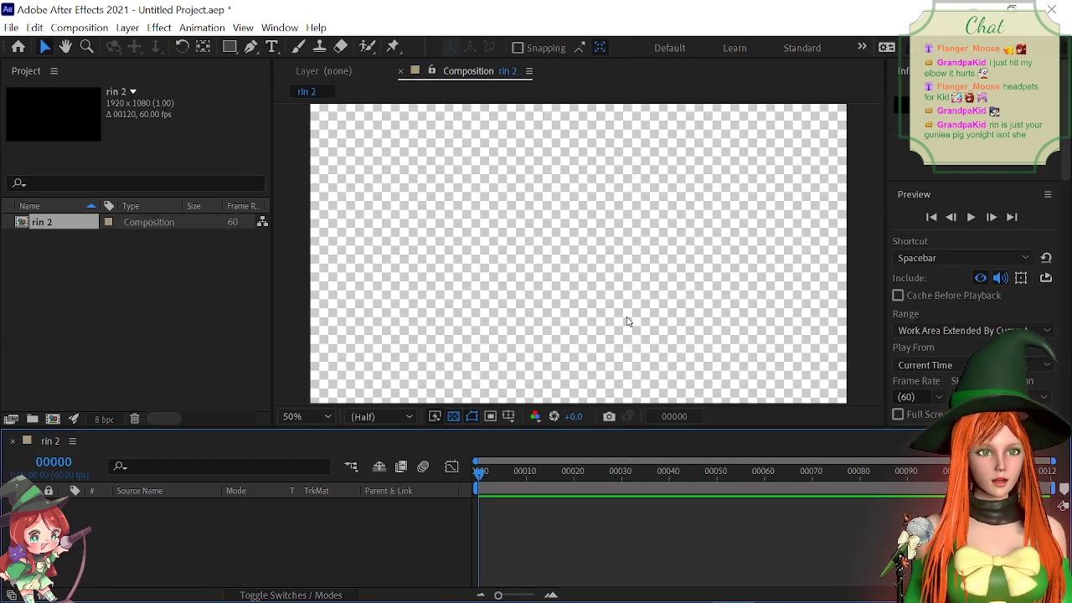
Step: Import 223_RinKira0_0.png, add it to the rin 2 timeline and place it near the frame's centre at about 970, 492
{"action": "left_click", "coordinate": [180, 346]}
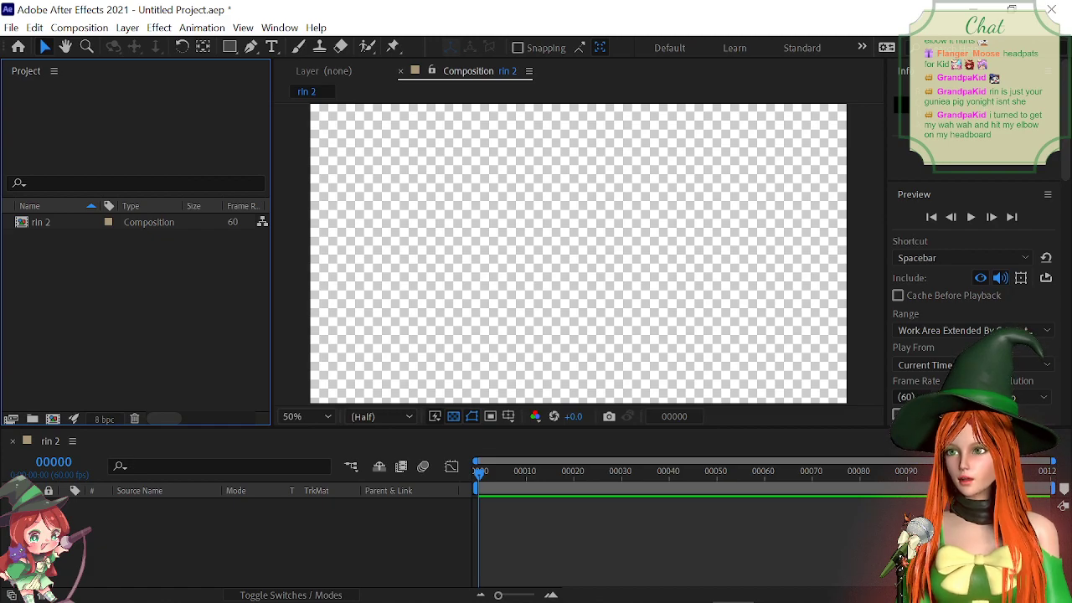
{"action": "left_click_drag", "start_coordinate": [289, 331], "coordinate": [69, 292]}
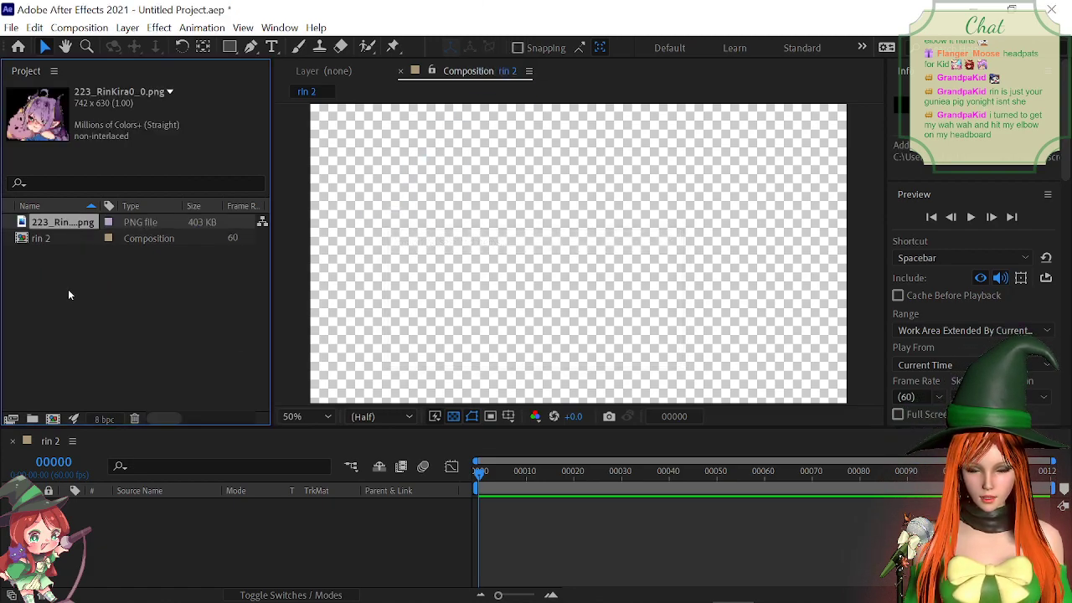
{"action": "left_click_drag", "start_coordinate": [54, 222], "coordinate": [167, 546]}
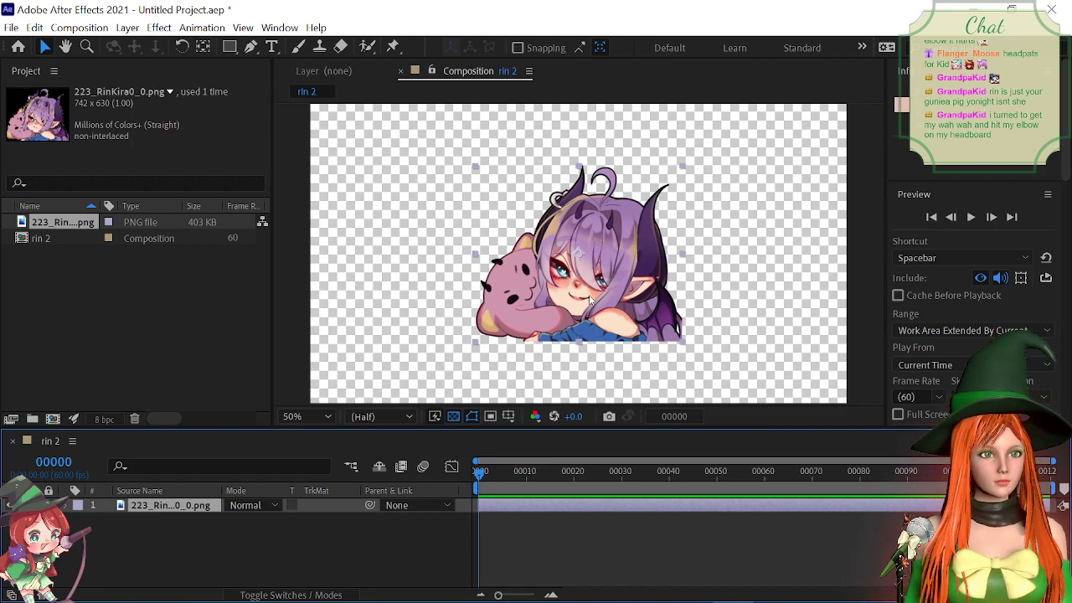
{"action": "left_click_drag", "start_coordinate": [591, 303], "coordinate": [596, 270]}
{"action": "key", "text": "comma"}
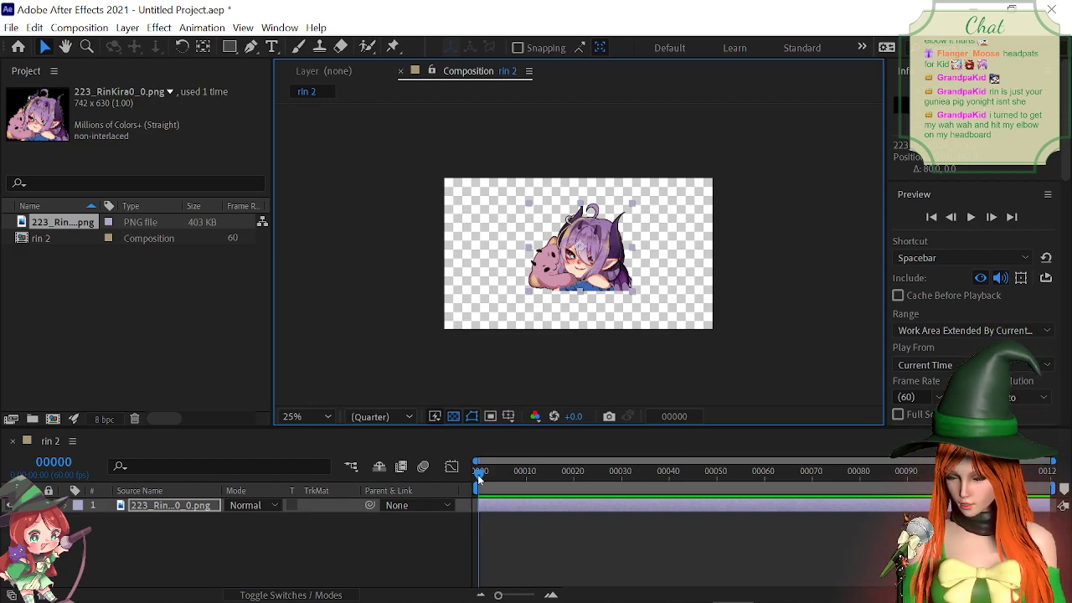
{"action": "mouse_move", "coordinate": [479, 476]}
{"action": "left_mouse_down"}
{"action": "mouse_move", "coordinate": [762, 474]}
{"action": "mouse_move", "coordinate": [459, 484]}
{"action": "left_mouse_up"}
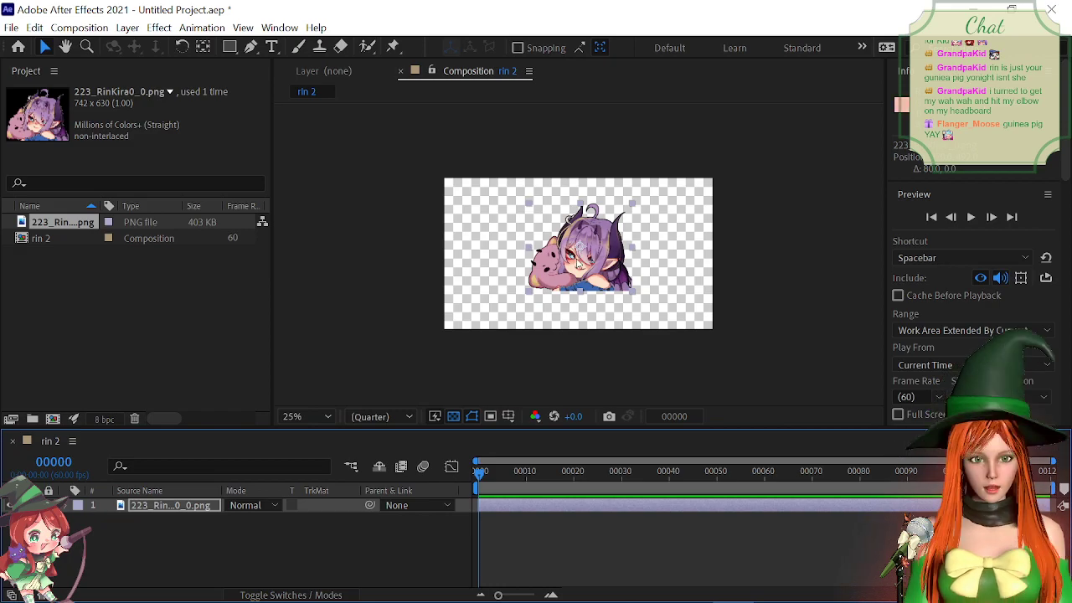
{"action": "left_click", "coordinate": [598, 281]}
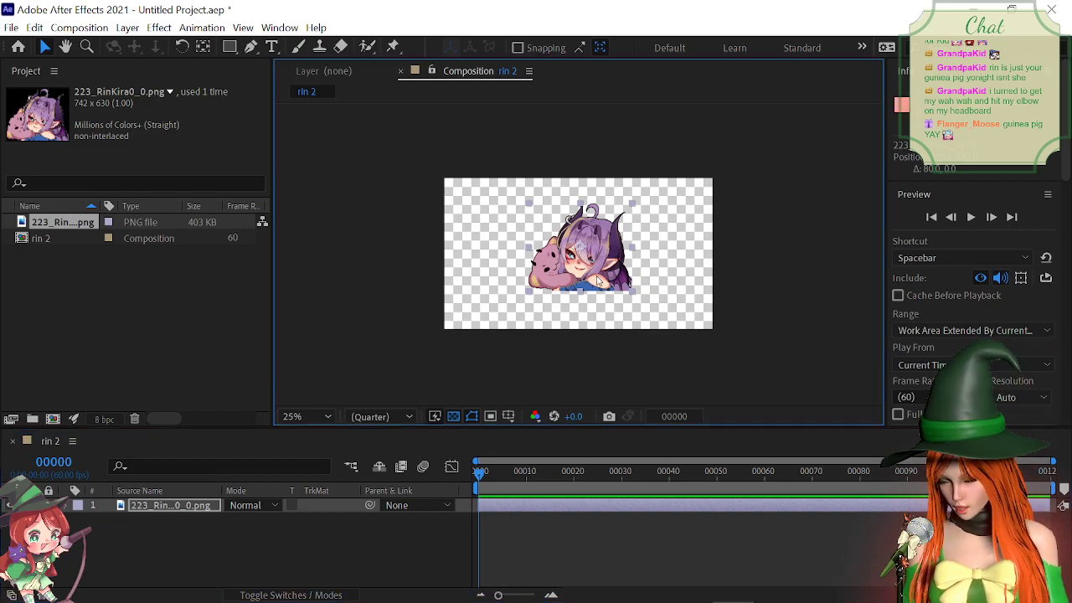
{"action": "double_click", "coordinate": [586, 277]}
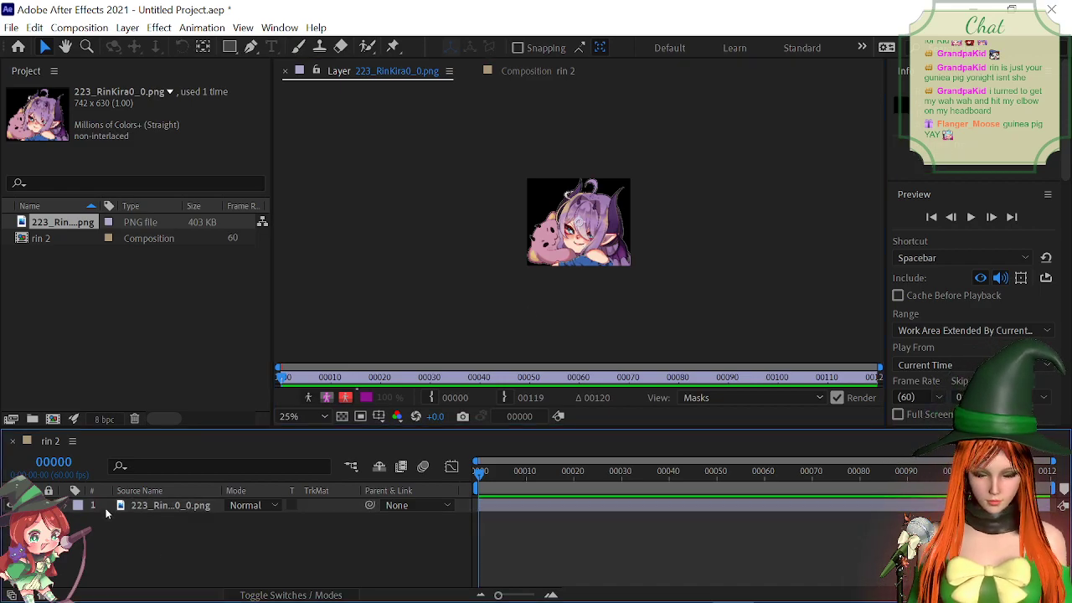
{"action": "double_click", "coordinate": [41, 239]}
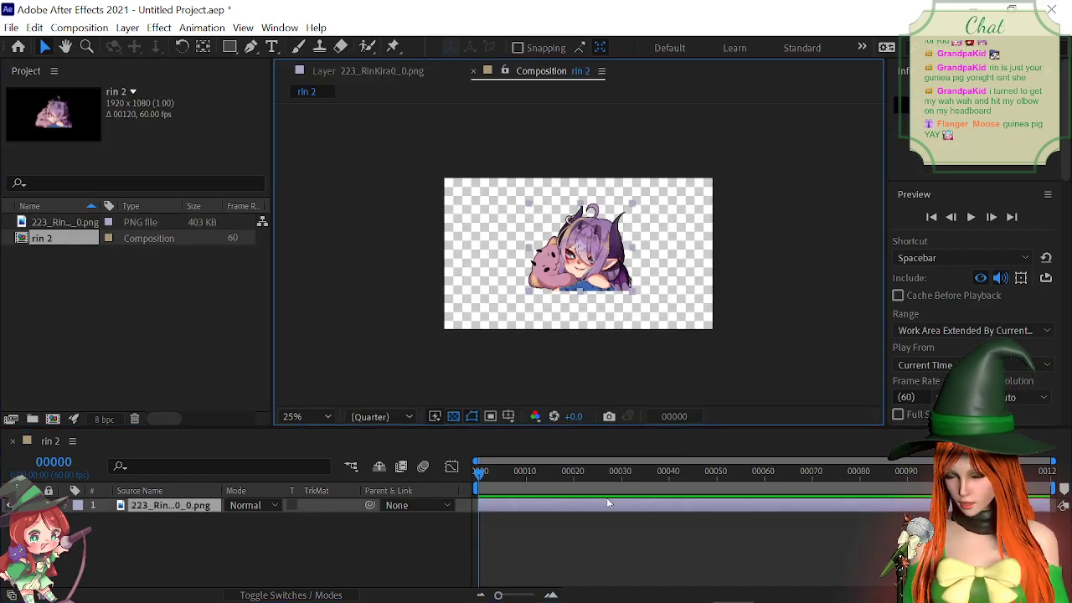
Step: At frame 100, enable keyframing for the image layer's Anchor Point, Position, Scale, Rotation and Opacity
{"action": "left_click_drag", "start_coordinate": [478, 474], "coordinate": [767, 483]}
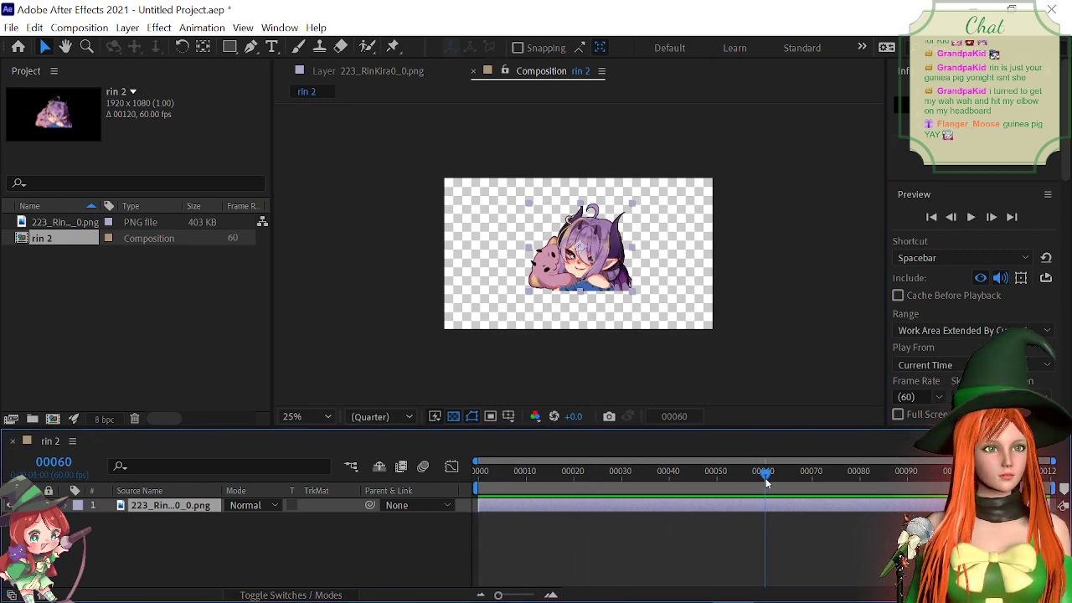
{"action": "left_click_drag", "start_coordinate": [766, 482], "coordinate": [953, 483]}
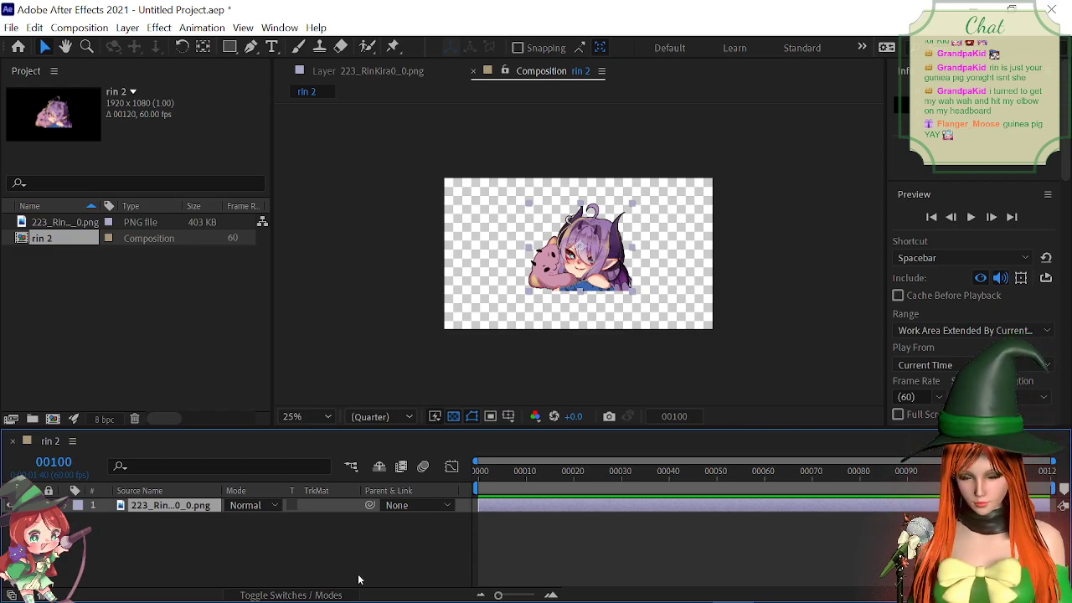
{"action": "left_click", "coordinate": [69, 506]}
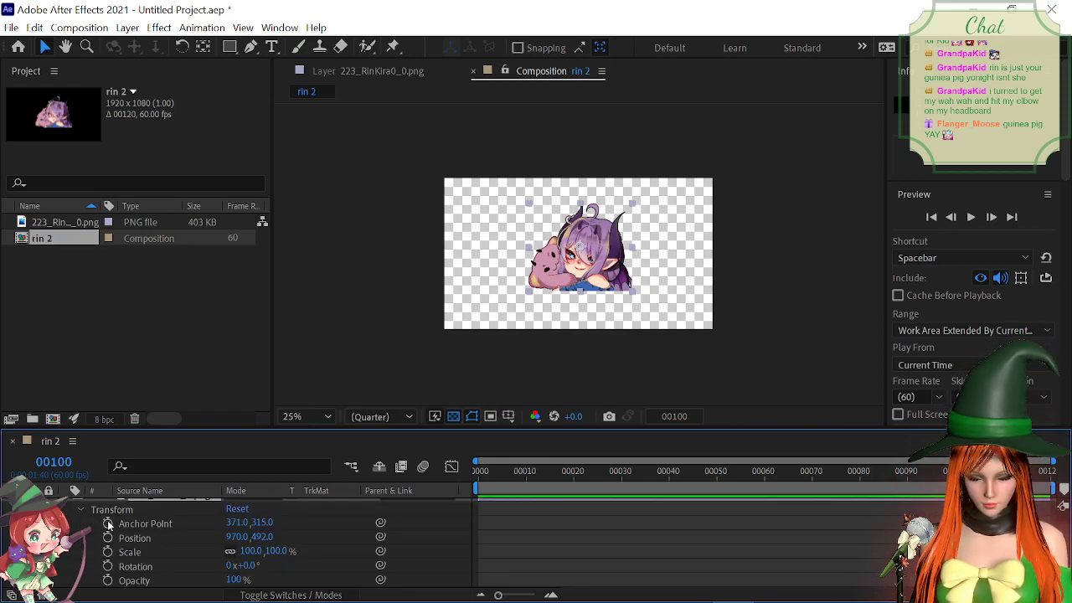
{"action": "left_click", "coordinate": [108, 523]}
{"action": "left_click", "coordinate": [107, 537]}
{"action": "left_click", "coordinate": [107, 552]}
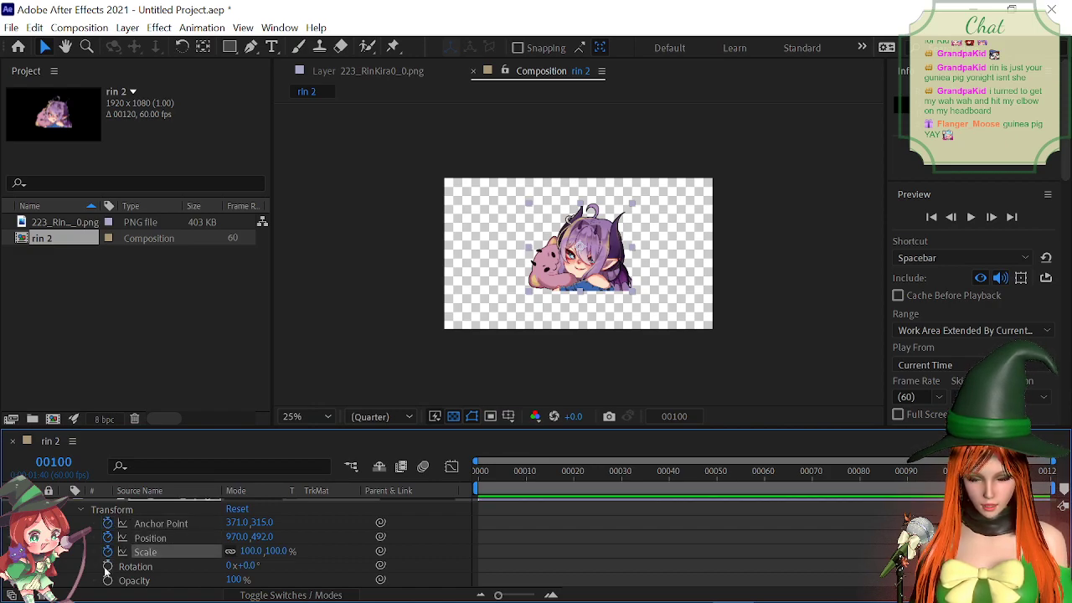
{"action": "left_click", "coordinate": [107, 566]}
{"action": "left_click", "coordinate": [107, 581]}
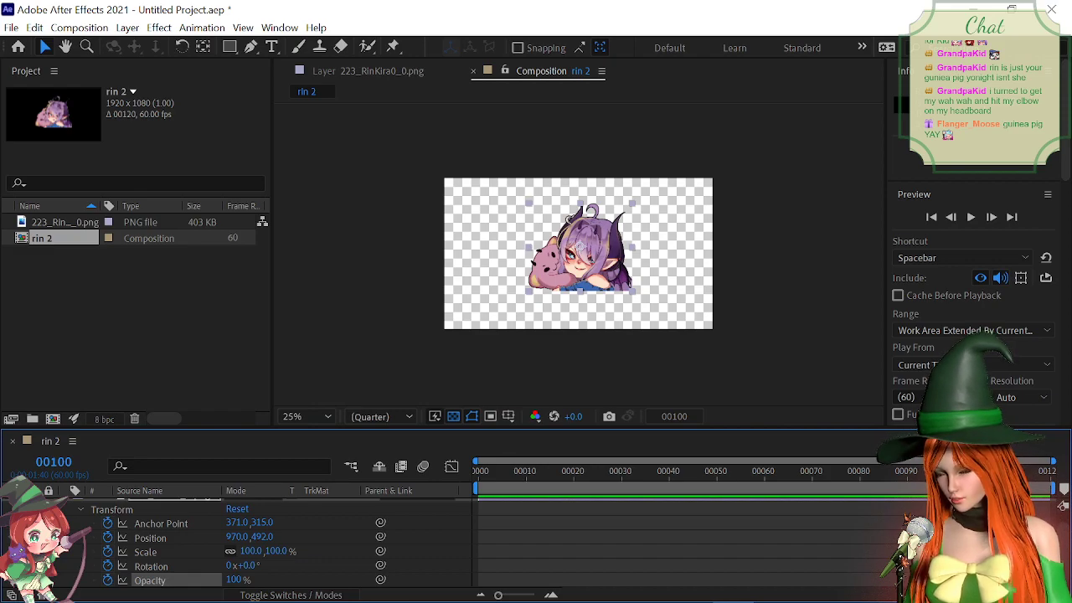
Step: Try to shrink the image to almost nothing at the last frame, 119, and undo the scaling
{"action": "key", "text": "Page_Down"}
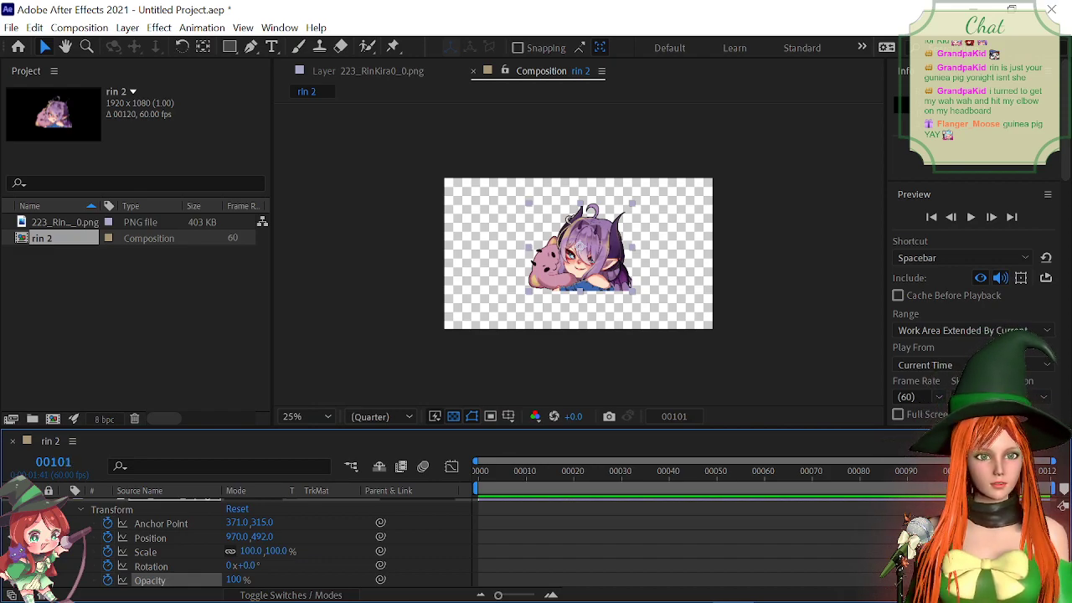
{"action": "key", "text": "Page_Down"}
{"action": "key", "text": "End"}
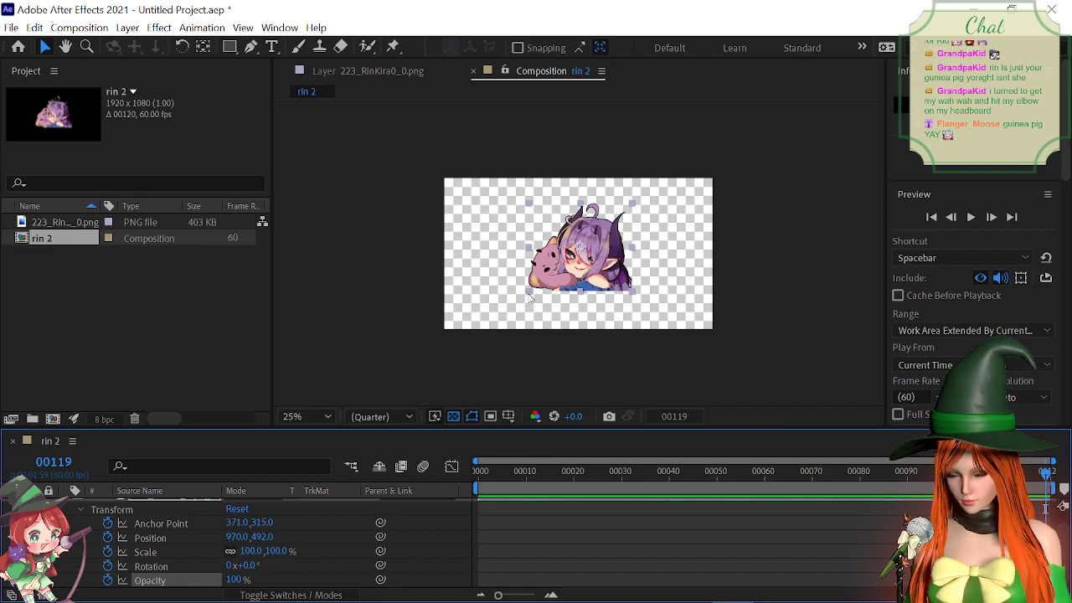
{"action": "left_click_drag", "start_coordinate": [530, 297], "coordinate": [584, 256]}
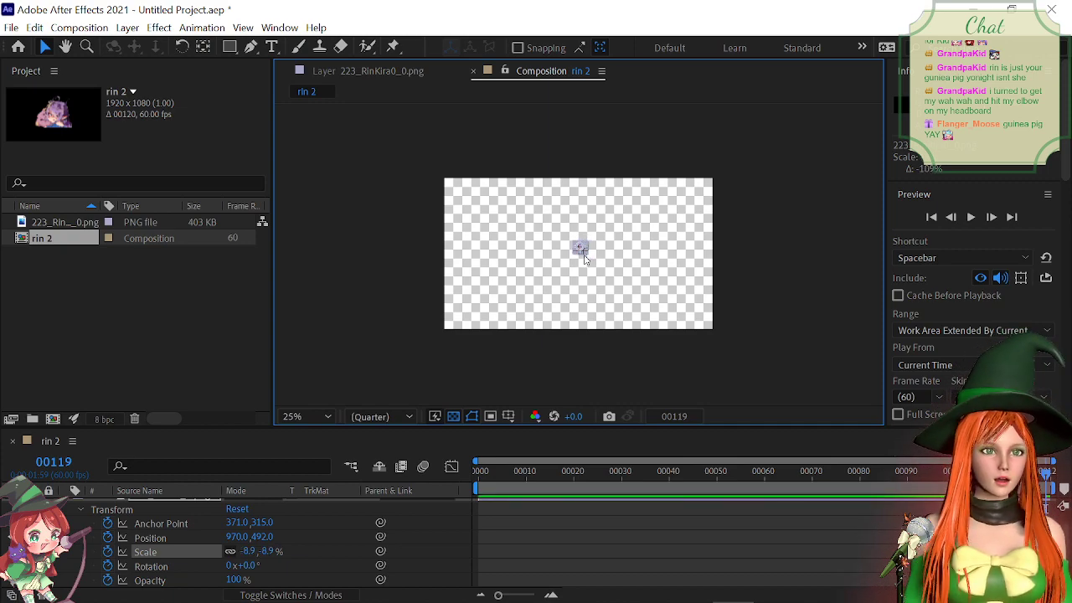
{"action": "key", "text": "ctrl+z"}
Step: Scale the image down to about 4% at frame 0 and scrub to frame 65 to check its growth
{"action": "left_click_drag", "start_coordinate": [1047, 472], "coordinate": [439, 472]}
{"action": "left_click_drag", "start_coordinate": [573, 300], "coordinate": [578, 247]}
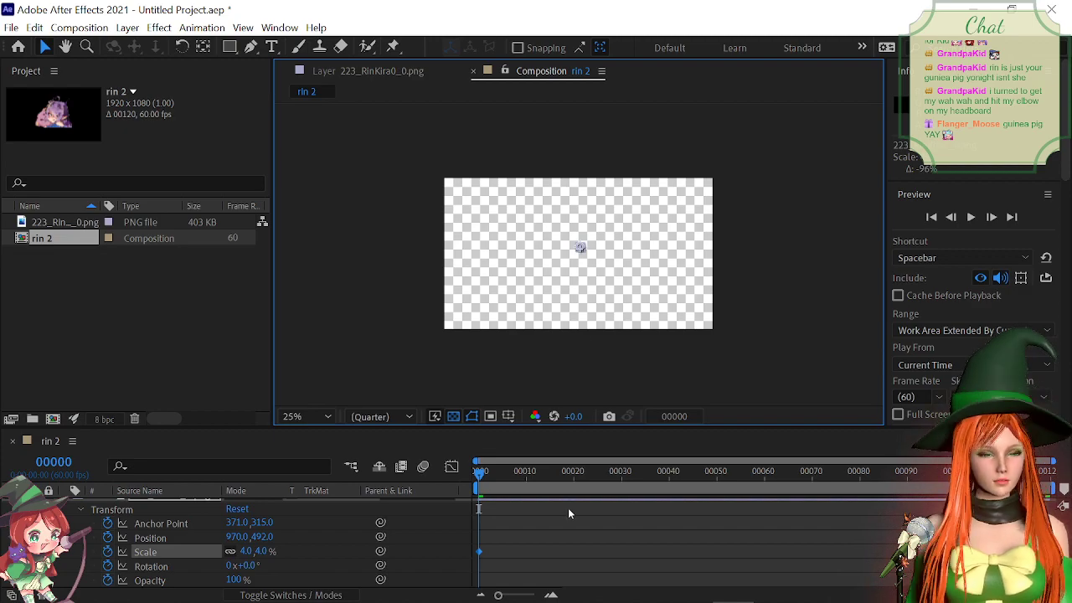
{"action": "left_click_drag", "start_coordinate": [507, 471], "coordinate": [790, 474]}
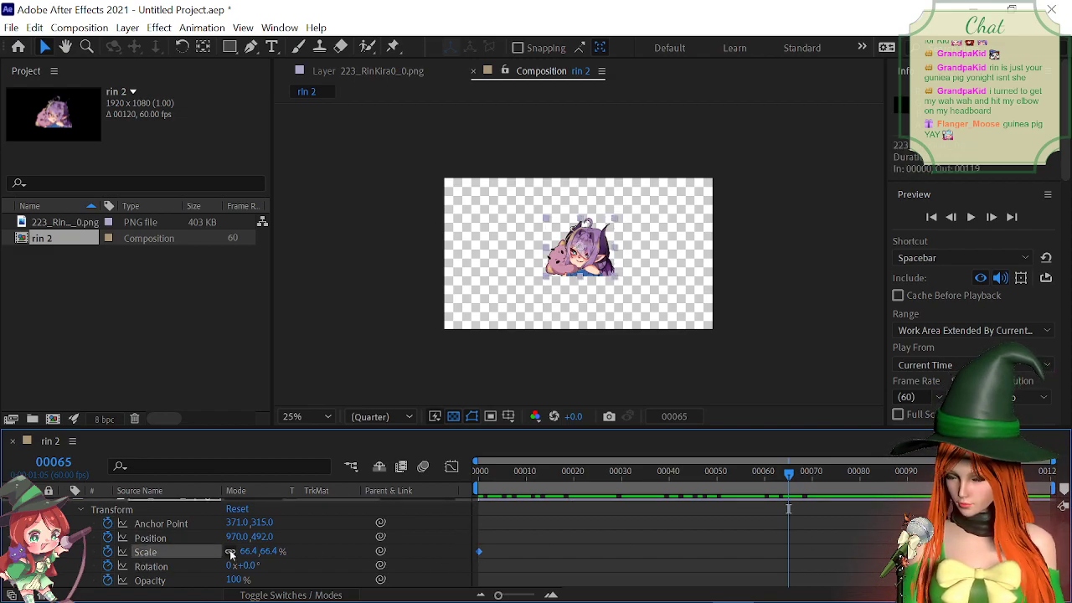
Step: Turn on the reference graph for the image layer's Scale property in the Graph Editor
{"action": "left_click", "coordinate": [451, 466]}
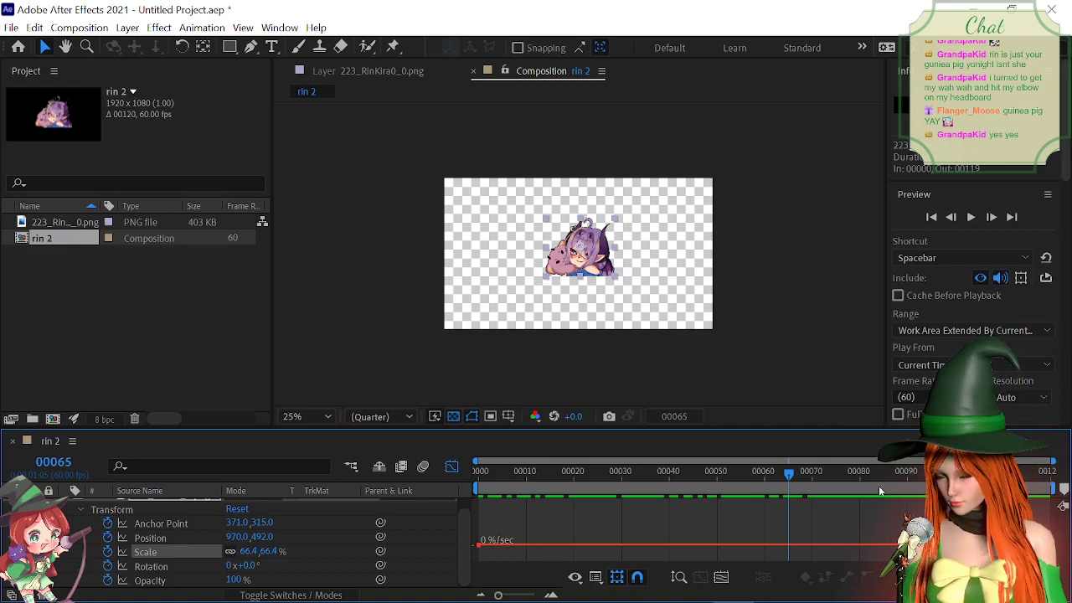
{"action": "key", "text": "period"}
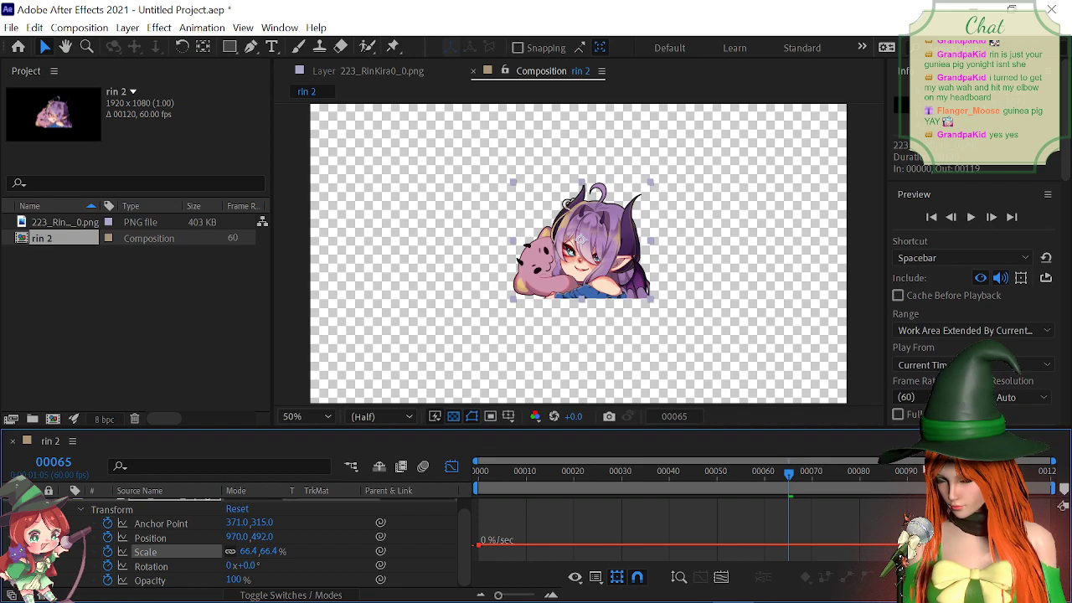
{"action": "left_click", "coordinate": [450, 467]}
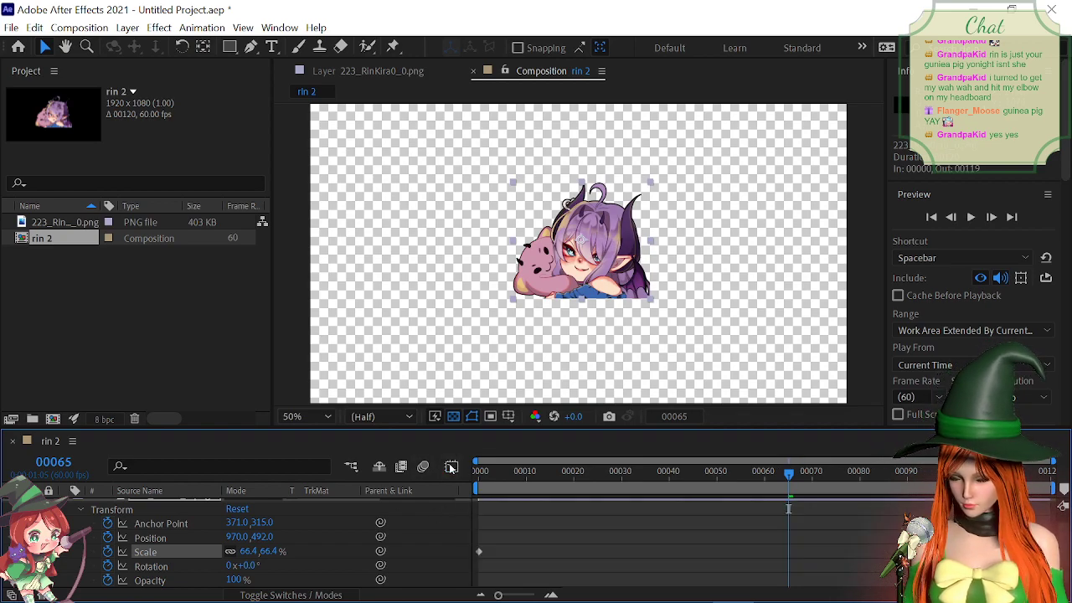
{"action": "left_click", "coordinate": [451, 467]}
{"action": "right_click", "coordinate": [620, 515]}
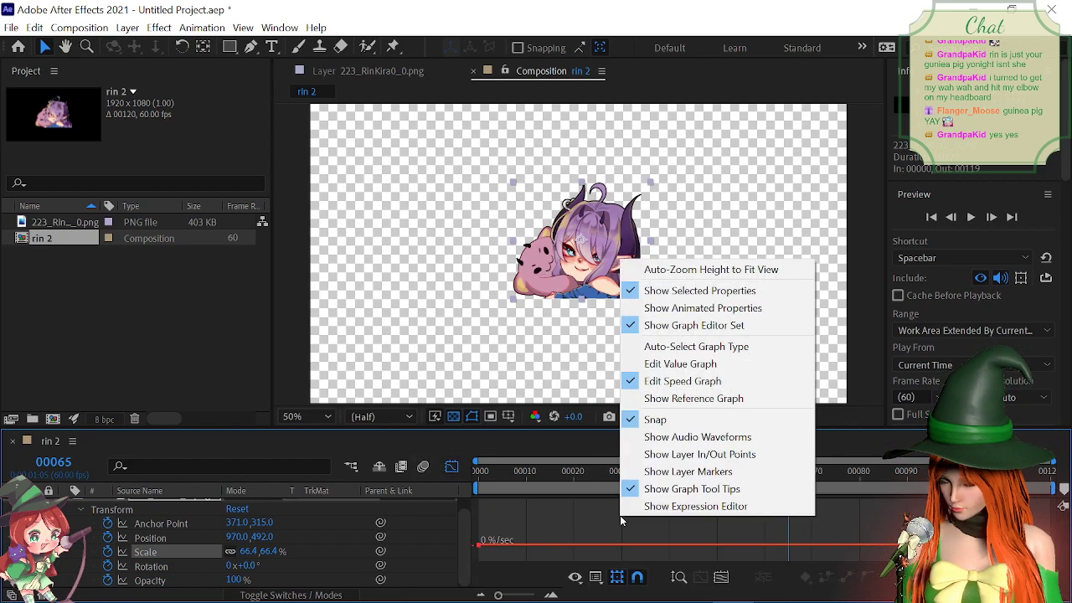
{"action": "left_click", "coordinate": [694, 398]}
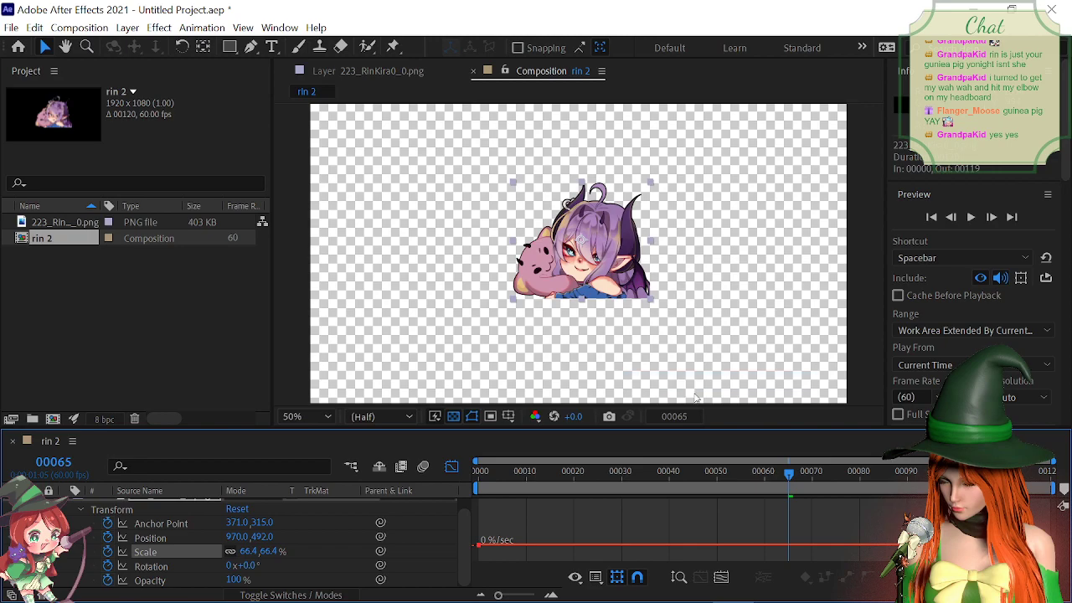
{"action": "left_click", "coordinate": [451, 467]}
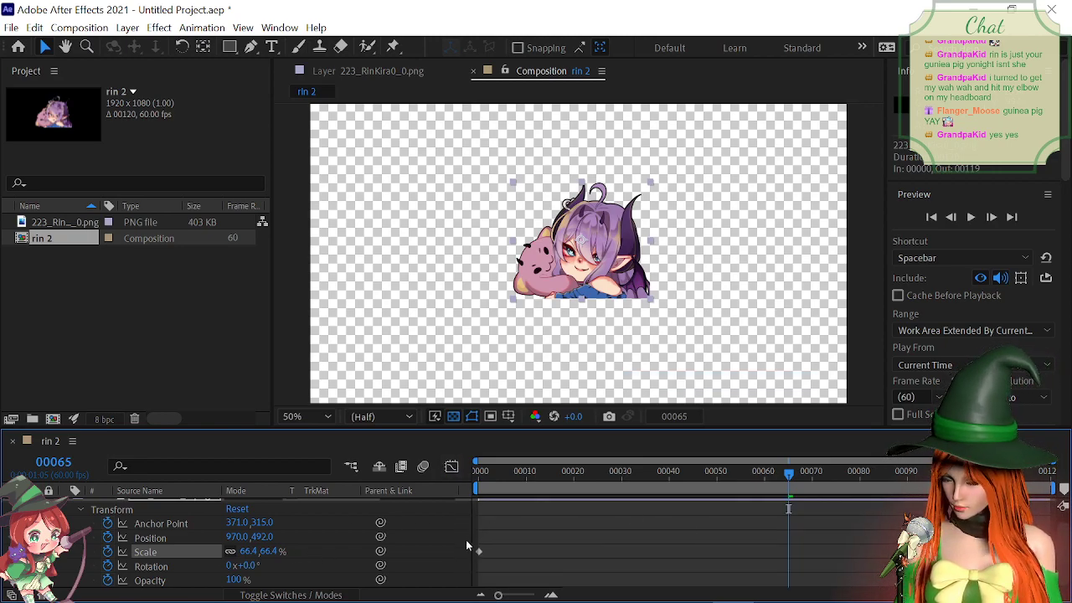
Step: Show the Position and Scale curves together in the Graph Editor, fit them to the view and scrub to frame 40
{"action": "left_click_drag", "start_coordinate": [467, 546], "coordinate": [901, 557]}
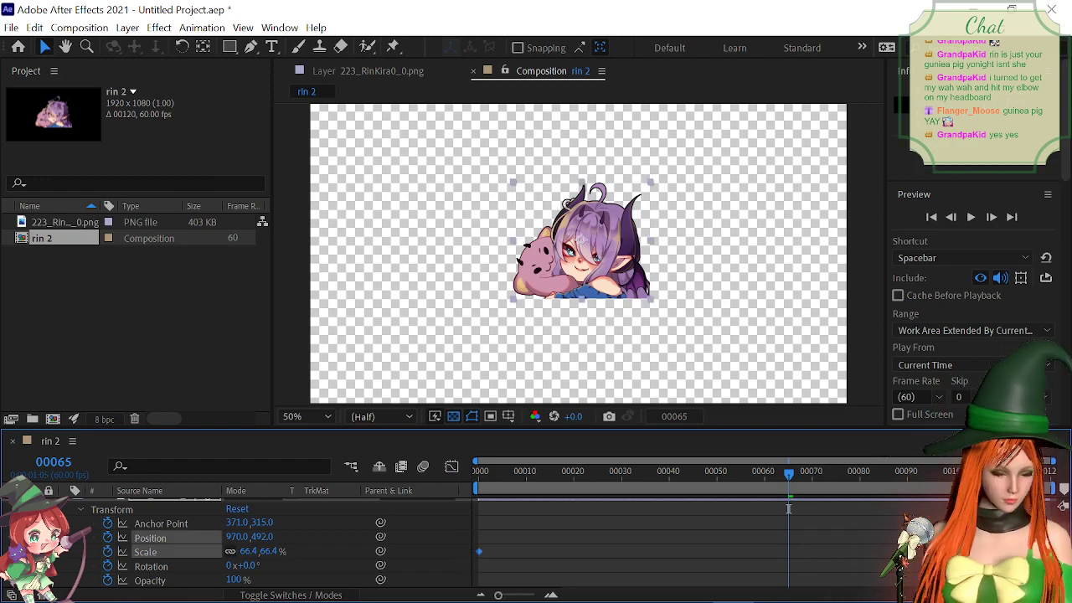
{"action": "left_click", "coordinate": [480, 551]}
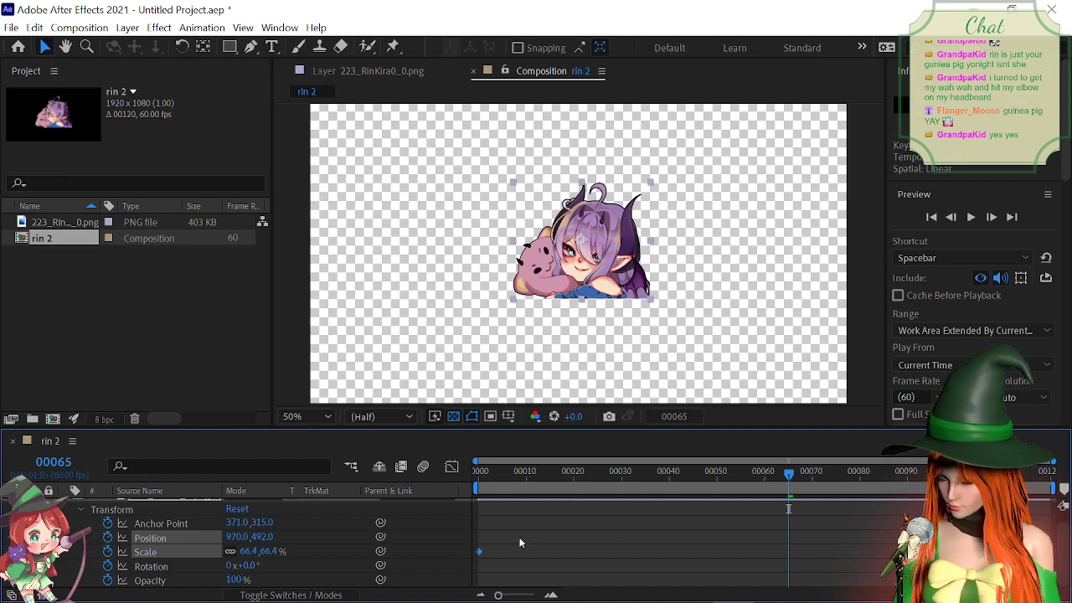
{"action": "left_click", "coordinate": [451, 466]}
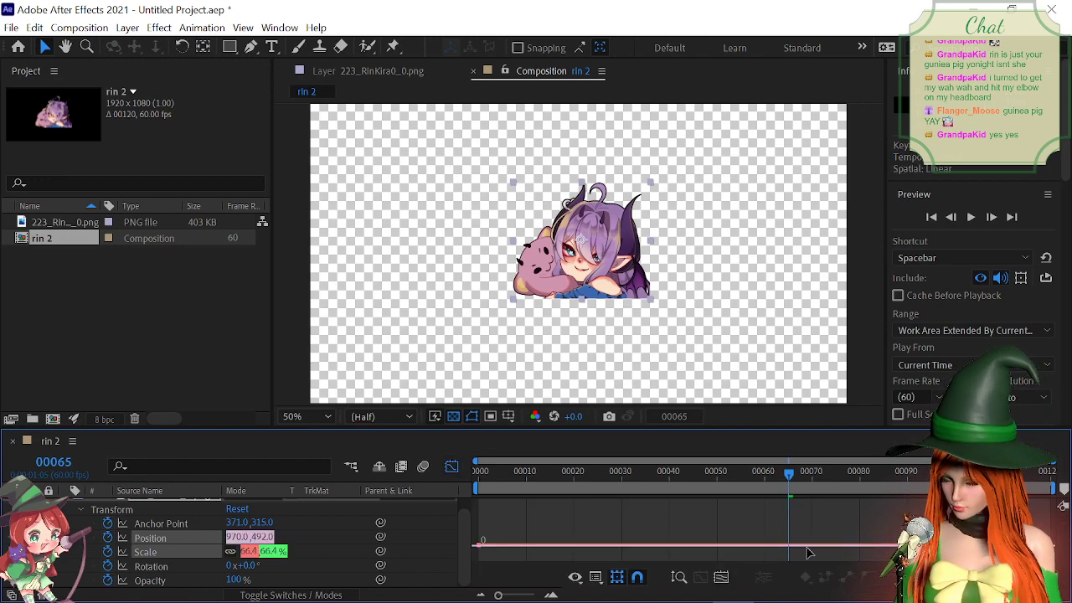
{"action": "left_click", "coordinate": [728, 578]}
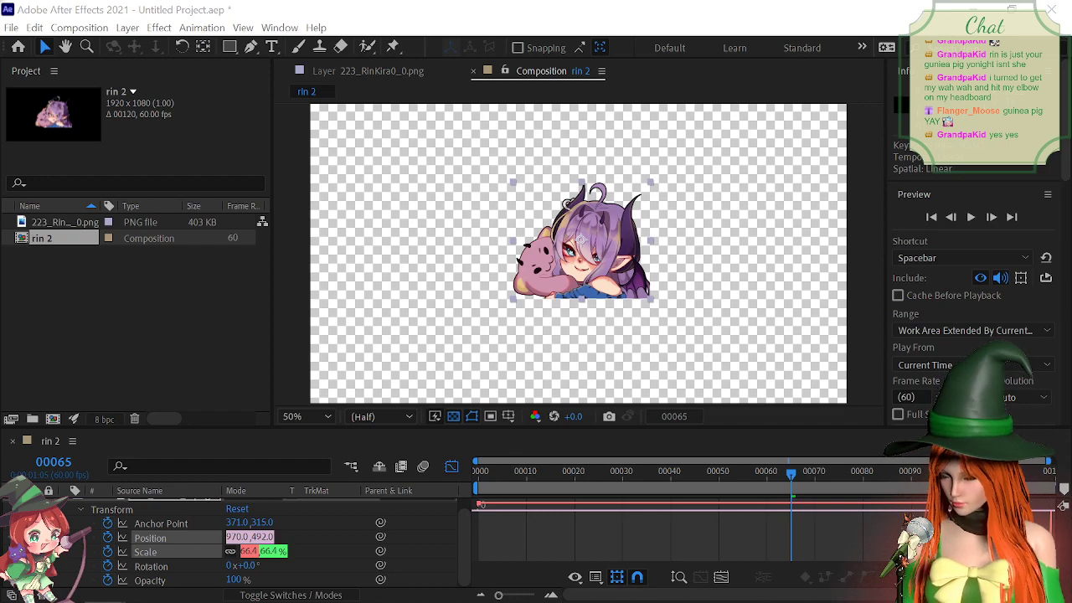
{"action": "left_click_drag", "start_coordinate": [784, 478], "coordinate": [675, 469]}
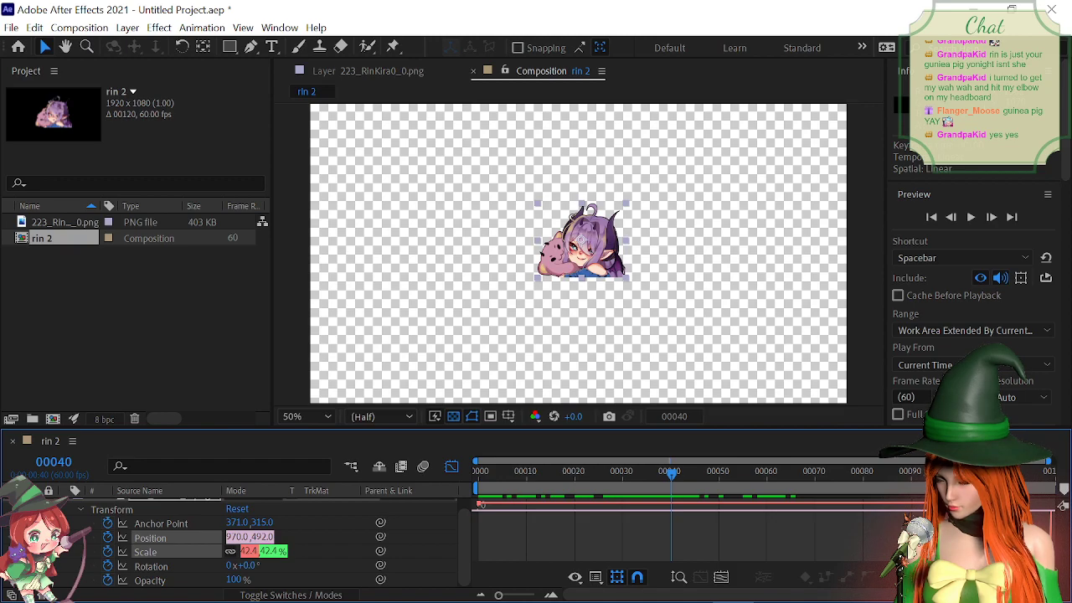
Step: Turn on motion blur for the rin 2 composition and deselect the image layer, keeping the Graph Editor shown
{"action": "left_click", "coordinate": [451, 467]}
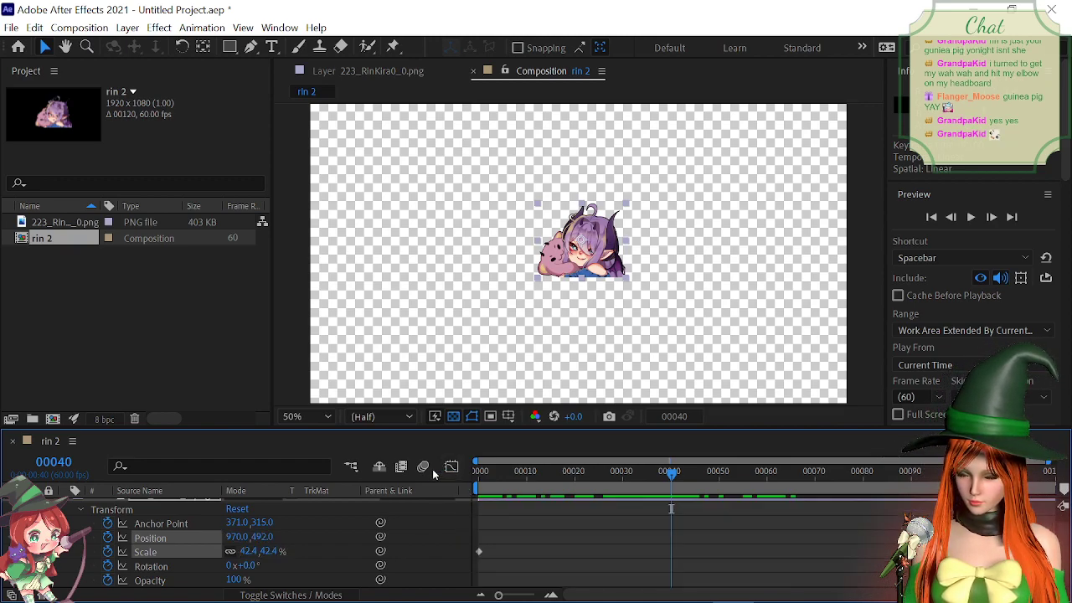
{"action": "left_click", "coordinate": [452, 467]}
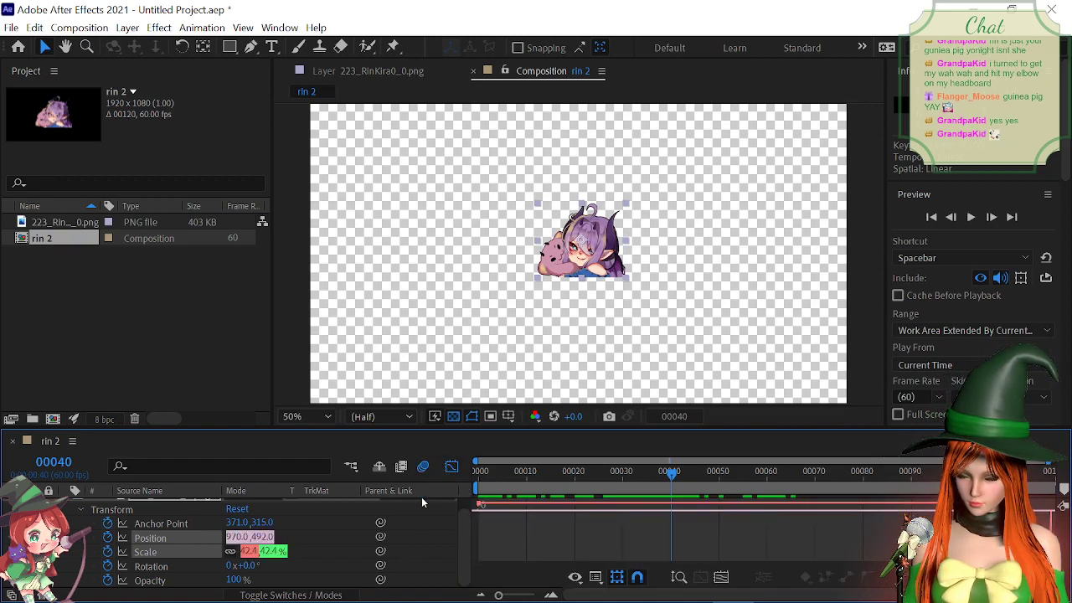
{"action": "scroll", "coordinate": [422, 496], "scroll_direction": "up", "scroll_amount": 1}
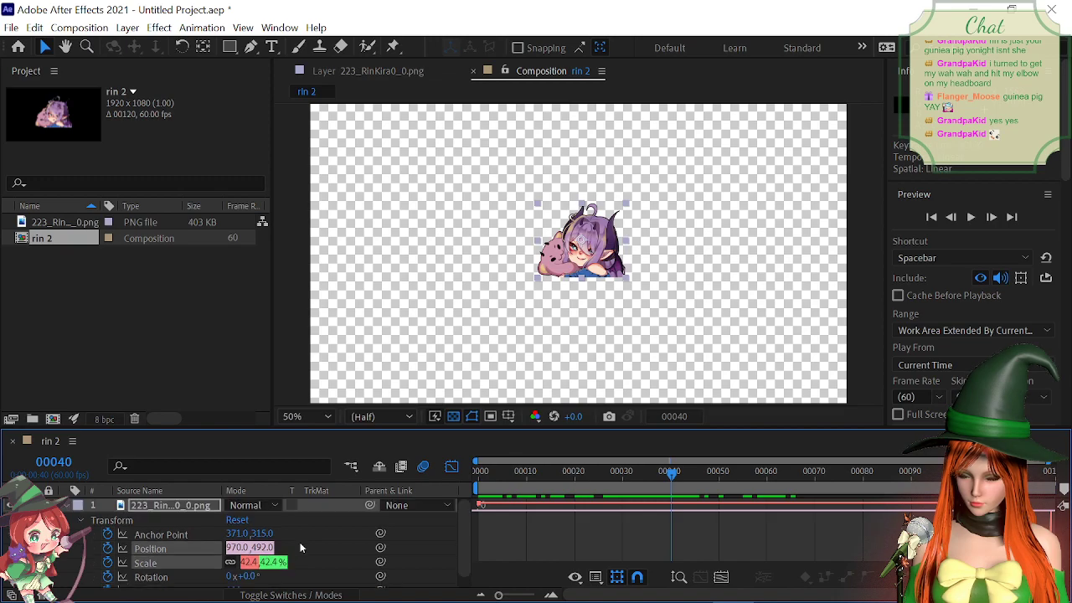
{"action": "left_click", "coordinate": [324, 503]}
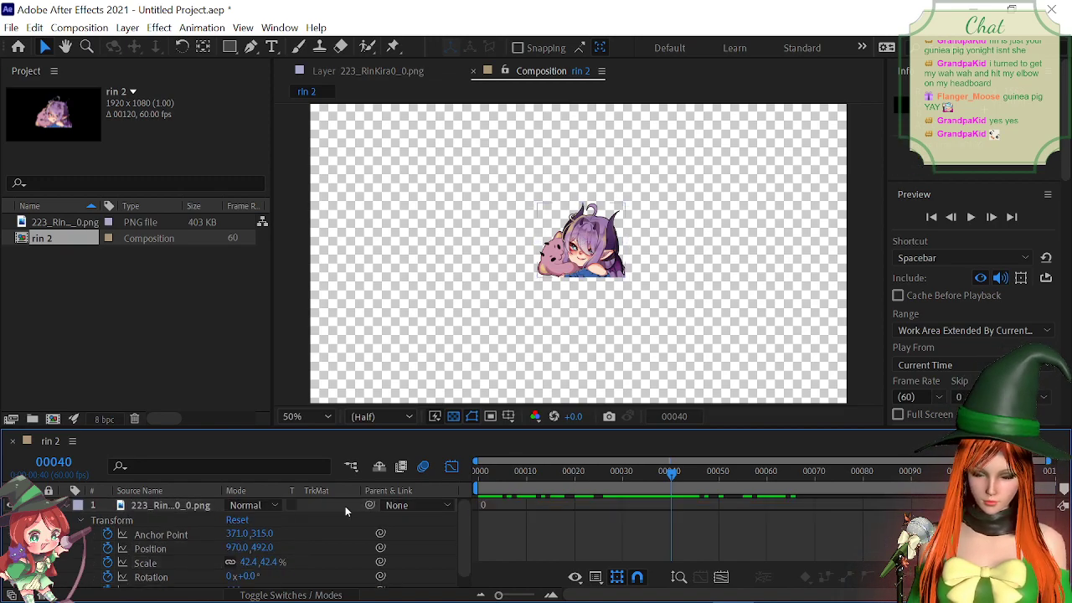
{"action": "left_click", "coordinate": [423, 467]}
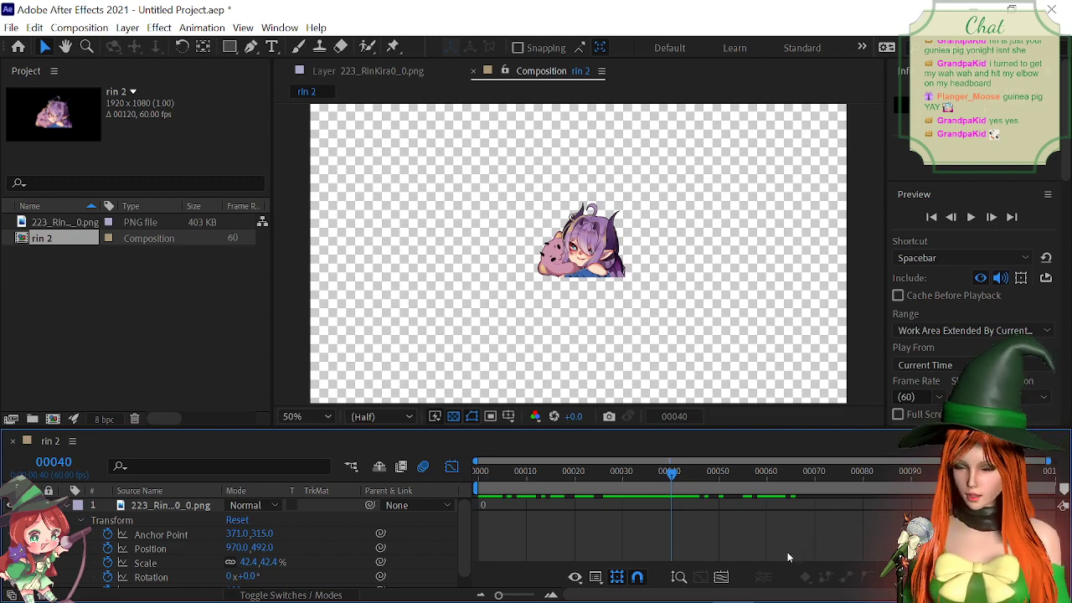
Step: Try to adjust the image's scale at the last frame, 119, and play back its growth
{"action": "left_click_drag", "start_coordinate": [664, 471], "coordinate": [1047, 471]}
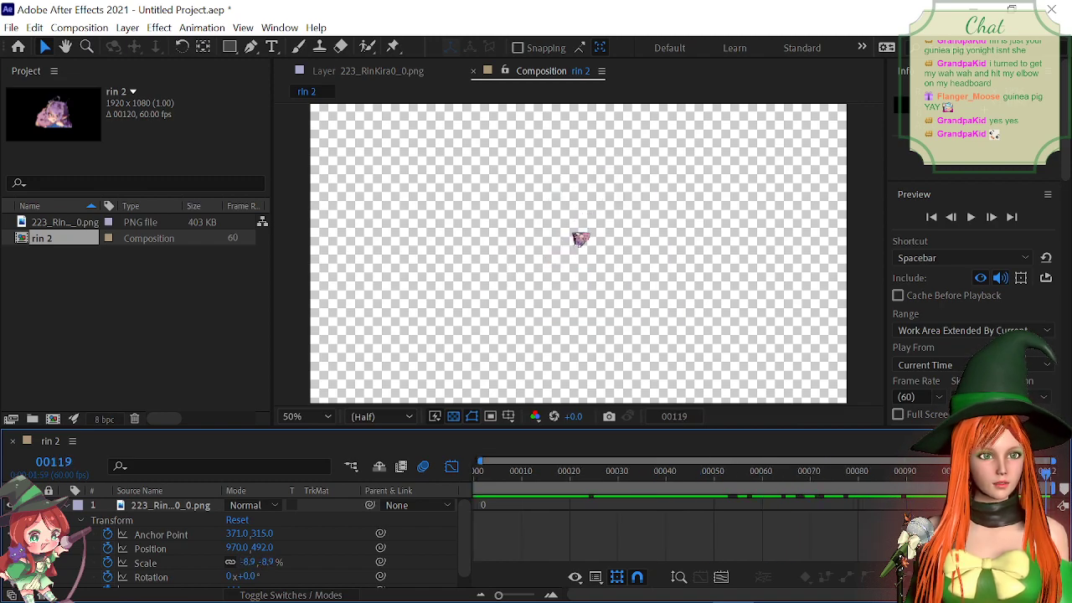
{"action": "left_click", "coordinate": [589, 247]}
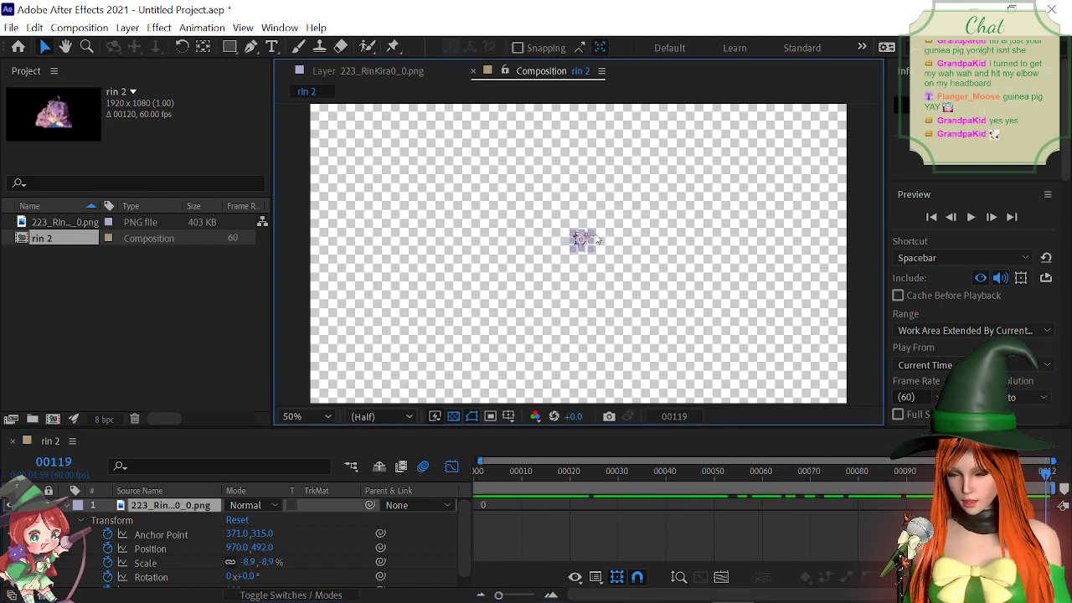
{"action": "left_click_drag", "start_coordinate": [589, 247], "coordinate": [582, 242]}
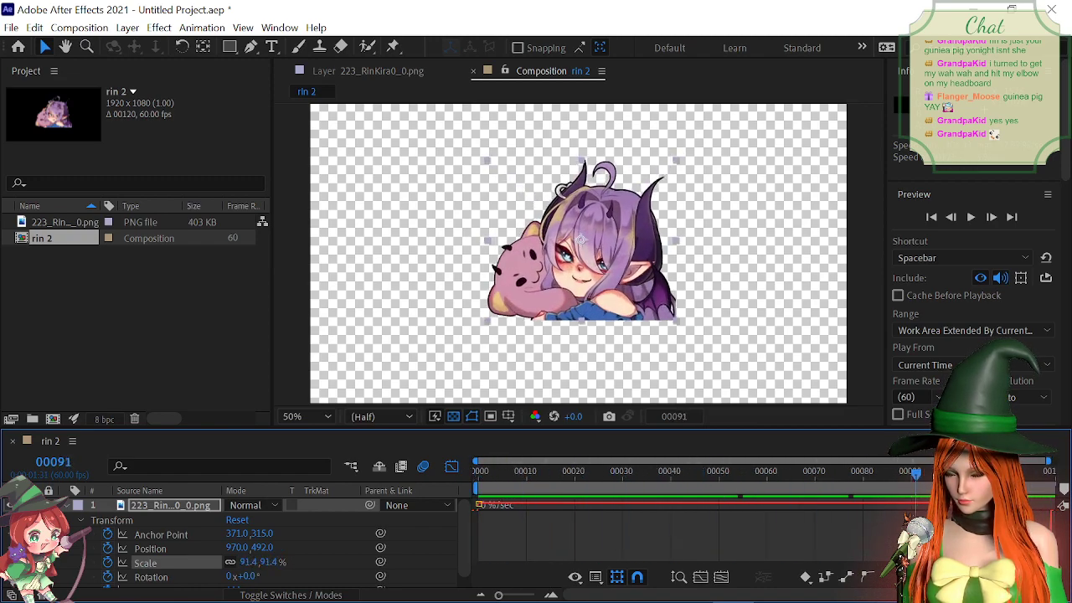
{"action": "key", "text": "space"}
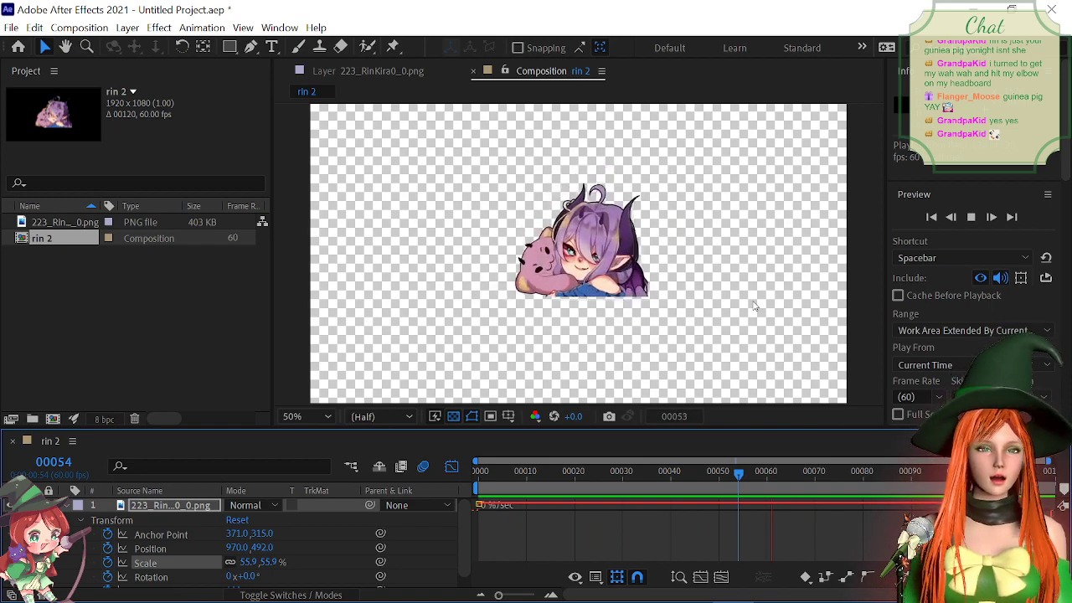
{"action": "key", "text": "space"}
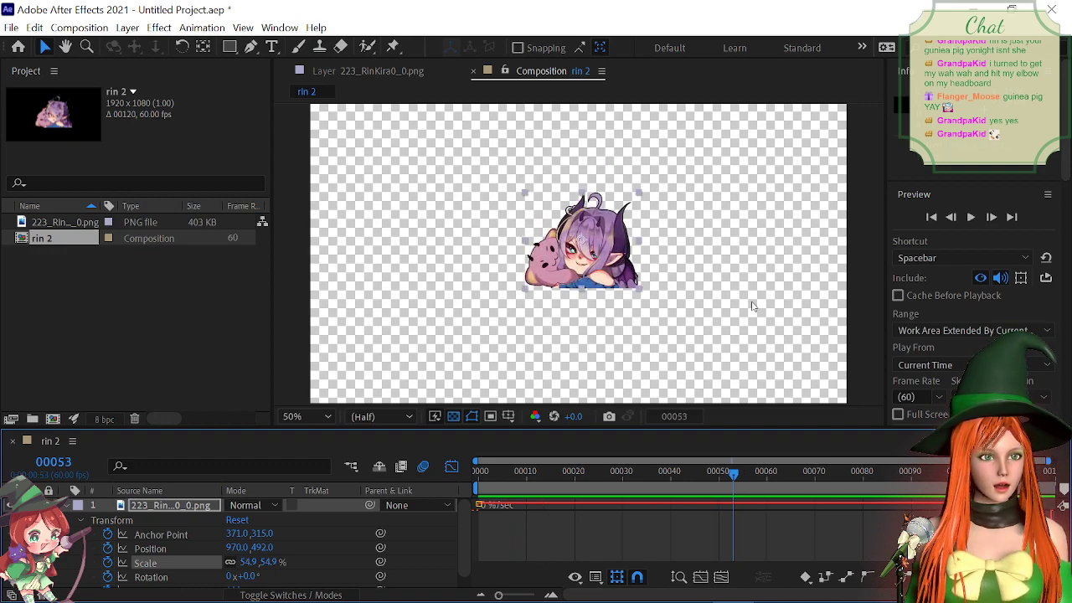
Step: Create a new composition named matte with the default 1920 × 1080, 60 fps, 120-frame settings
{"action": "left_click", "coordinate": [196, 327]}
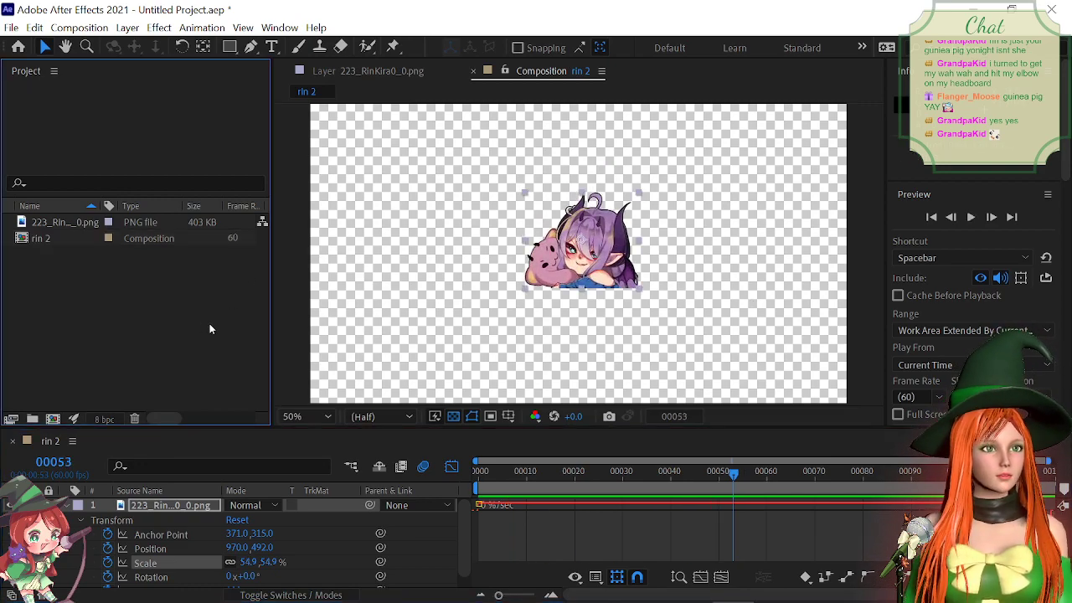
{"action": "right_click", "coordinate": [147, 304]}
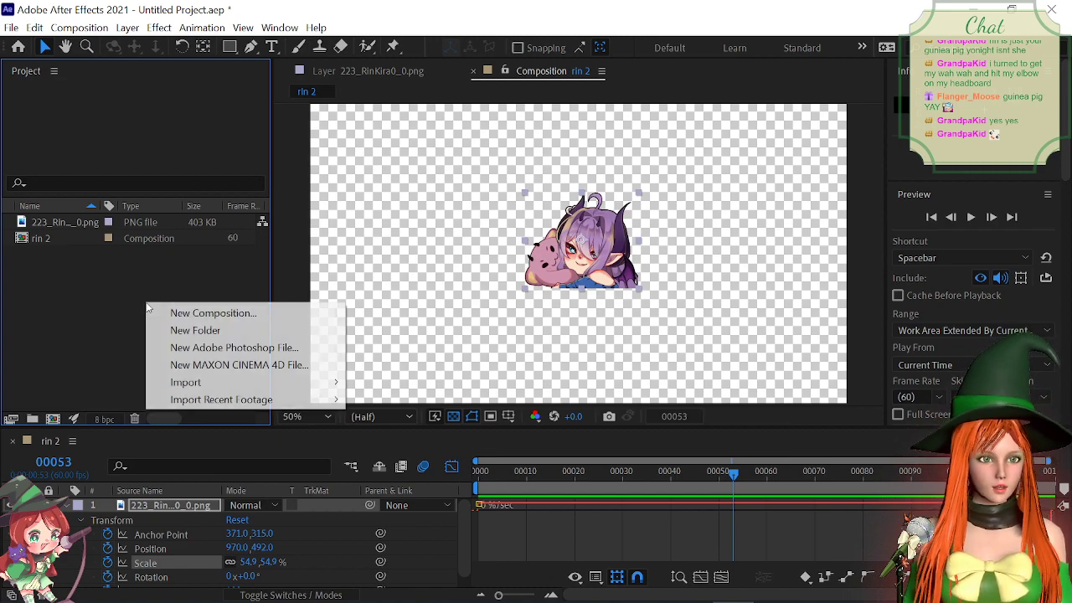
{"action": "left_click", "coordinate": [280, 312]}
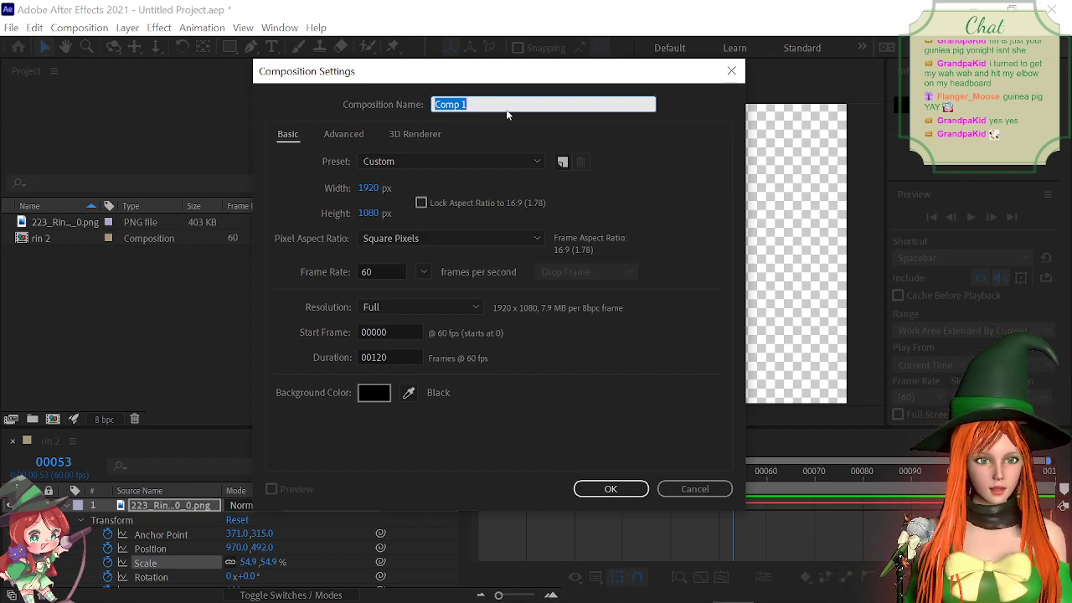
{"action": "type", "text": "matte"}
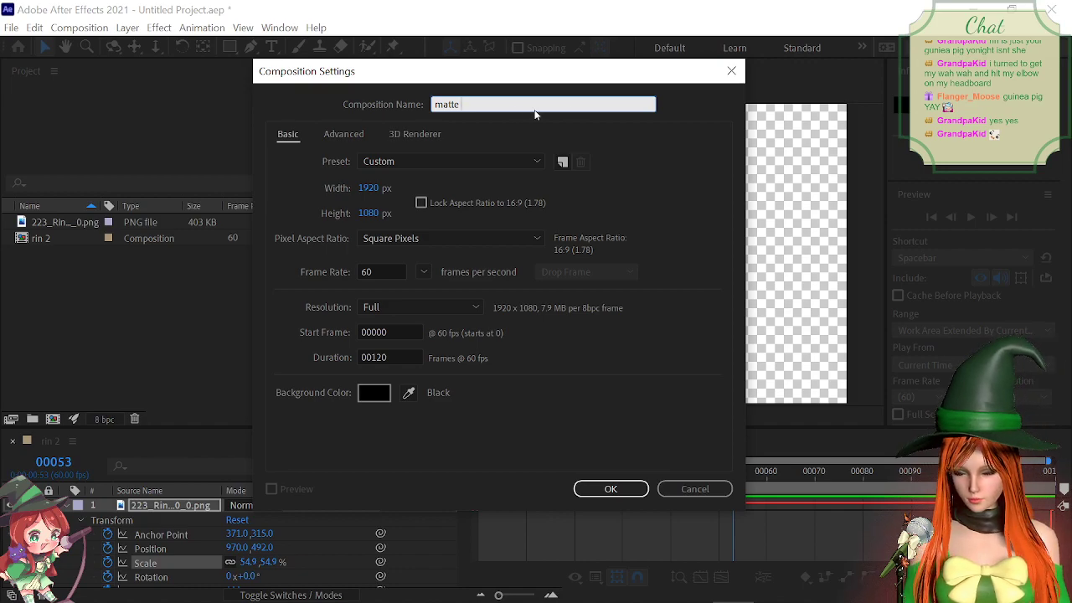
{"action": "left_click", "coordinate": [609, 489]}
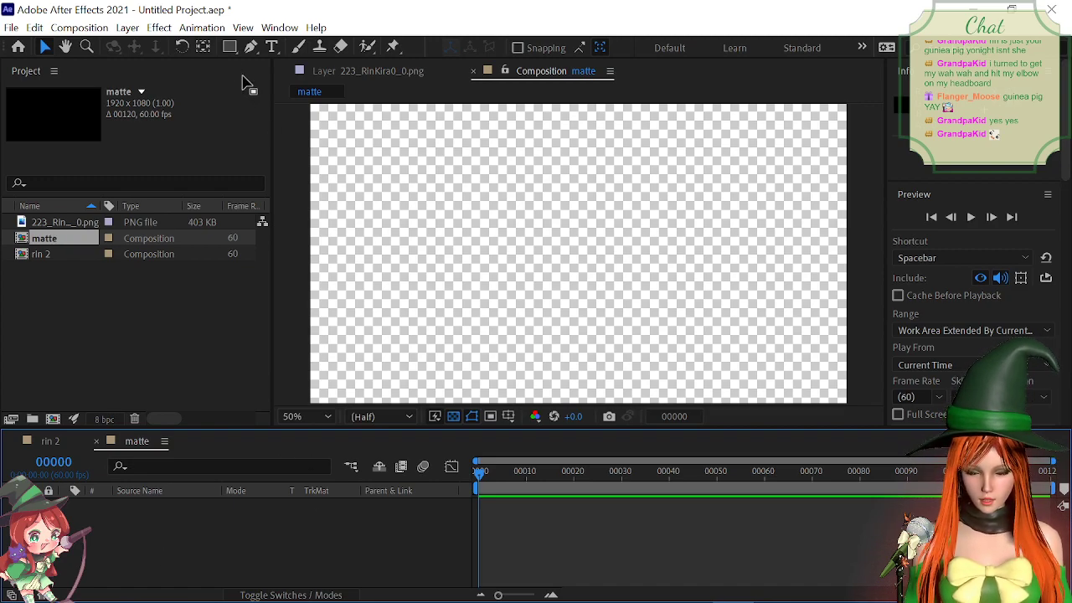
Step: Draw a black-filled rectangle that extends beyond all edges of the matte composition
{"action": "left_click", "coordinate": [230, 47]}
{"action": "scroll", "coordinate": [505, 223], "scroll_direction": "down", "scroll_amount": 4}
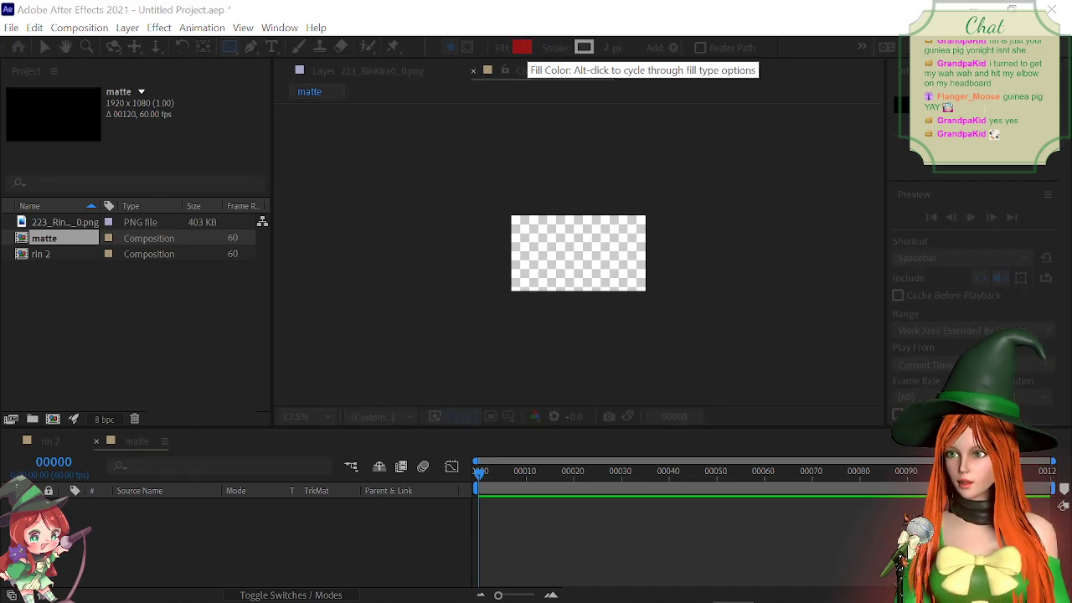
{"action": "left_click", "coordinate": [527, 50]}
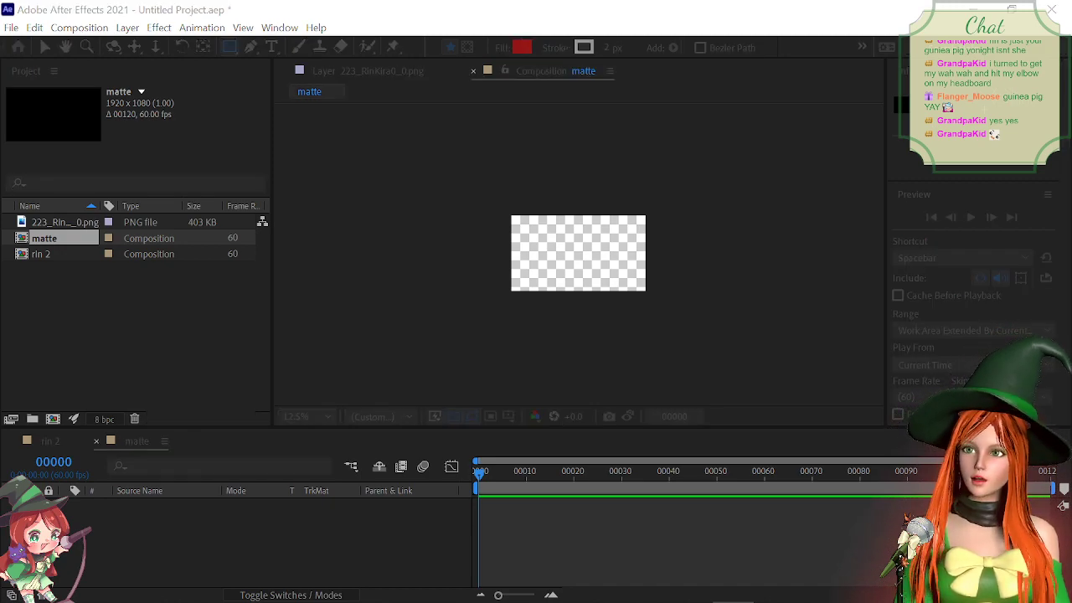
{"action": "key", "text": "Return"}
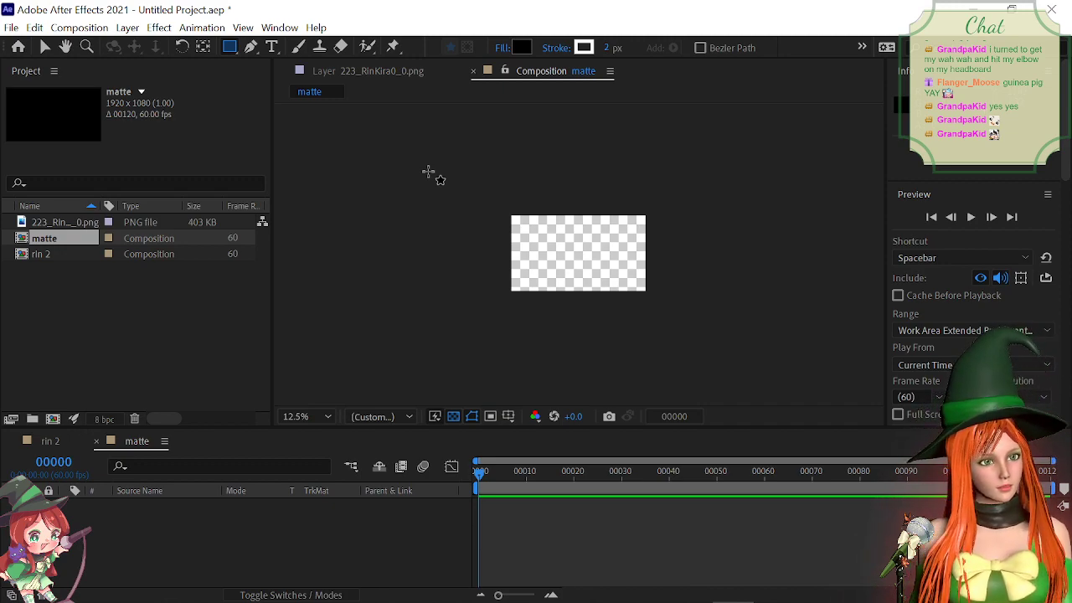
{"action": "left_click_drag", "start_coordinate": [455, 159], "coordinate": [689, 353]}
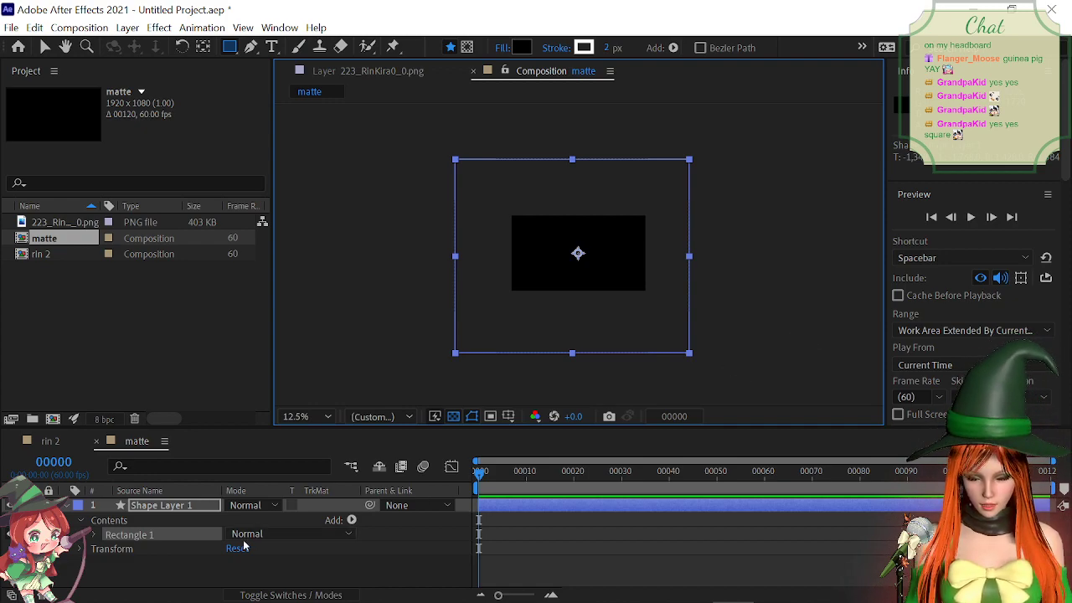
{"action": "left_click_drag", "start_coordinate": [484, 478], "coordinate": [400, 488]}
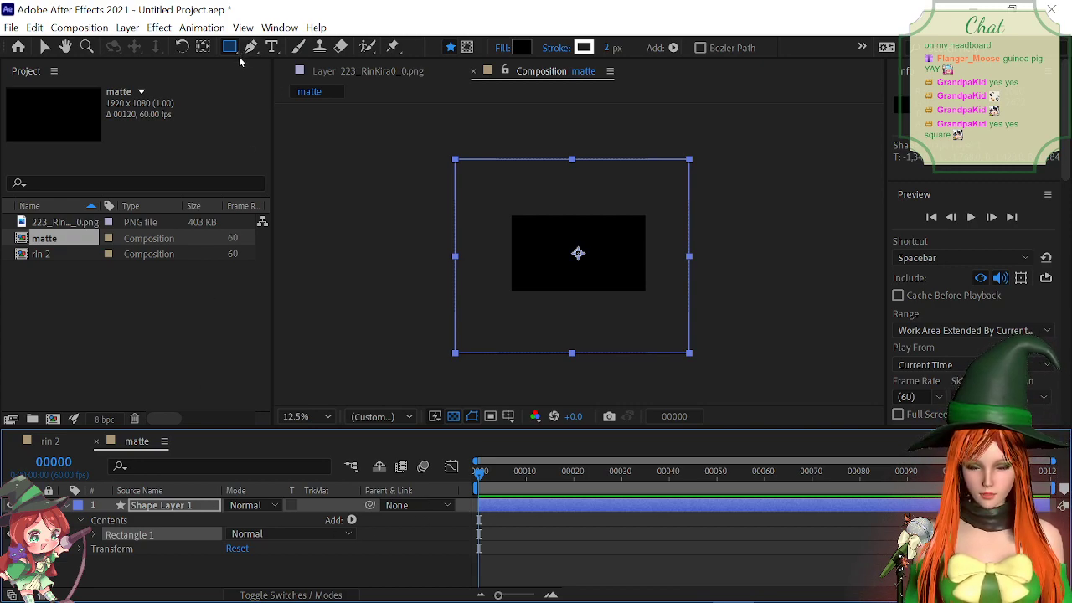
Step: Draw a small star at the centre of the matte composition on its own layer and fill it white
{"action": "left_click_drag", "start_coordinate": [238, 53], "coordinate": [268, 123]}
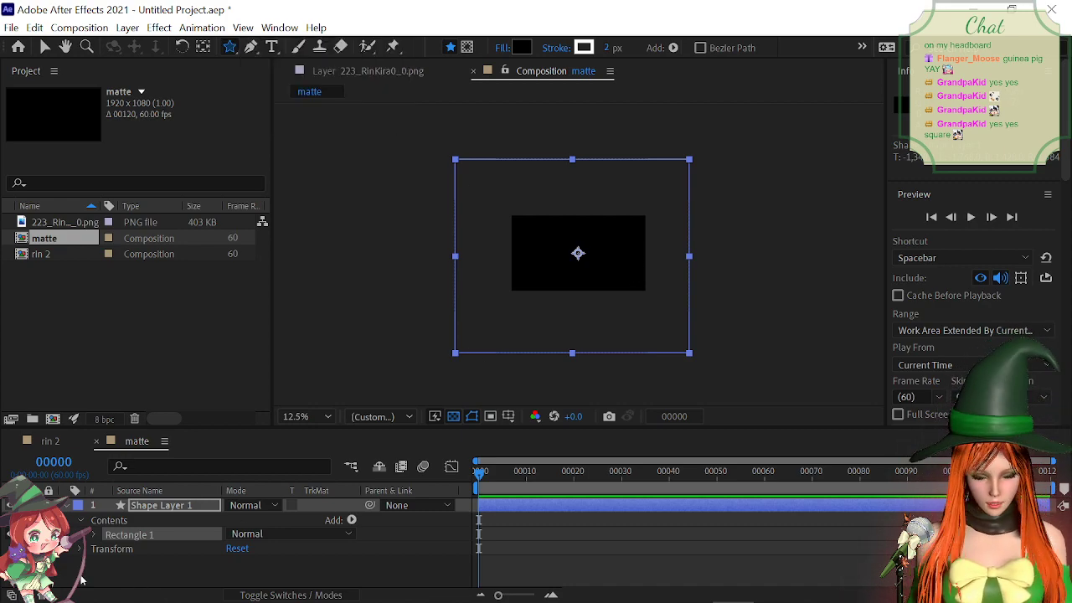
{"action": "scroll", "coordinate": [578, 260], "scroll_direction": "up", "scroll_amount": 1}
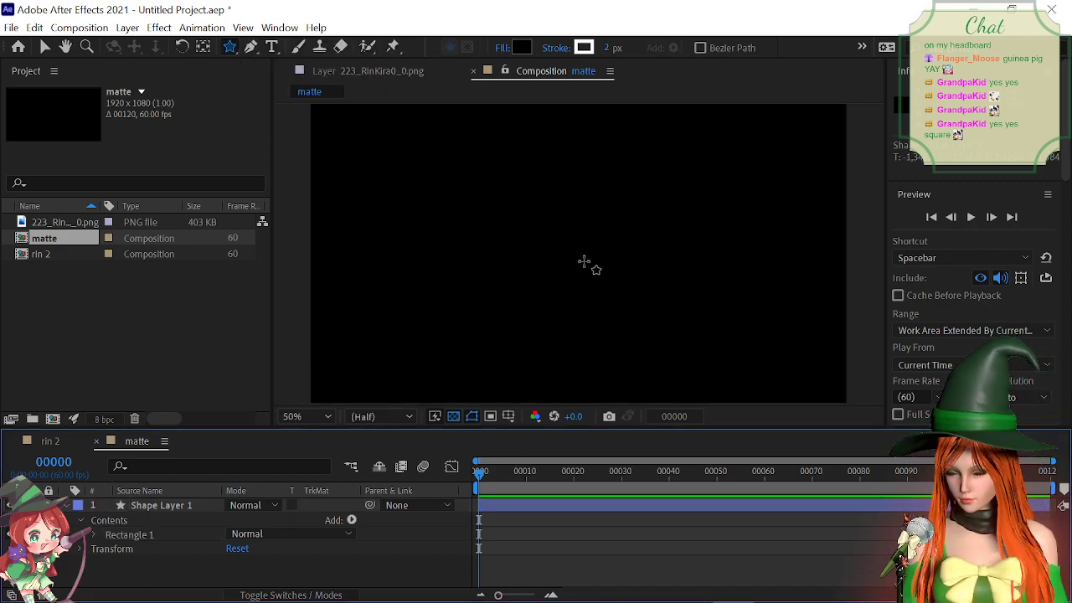
{"action": "mouse_move", "coordinate": [574, 249]}
{"action": "left_mouse_down"}
{"action": "mouse_move", "coordinate": [594, 270]}
{"action": "mouse_move", "coordinate": [577, 253]}
{"action": "left_mouse_up"}
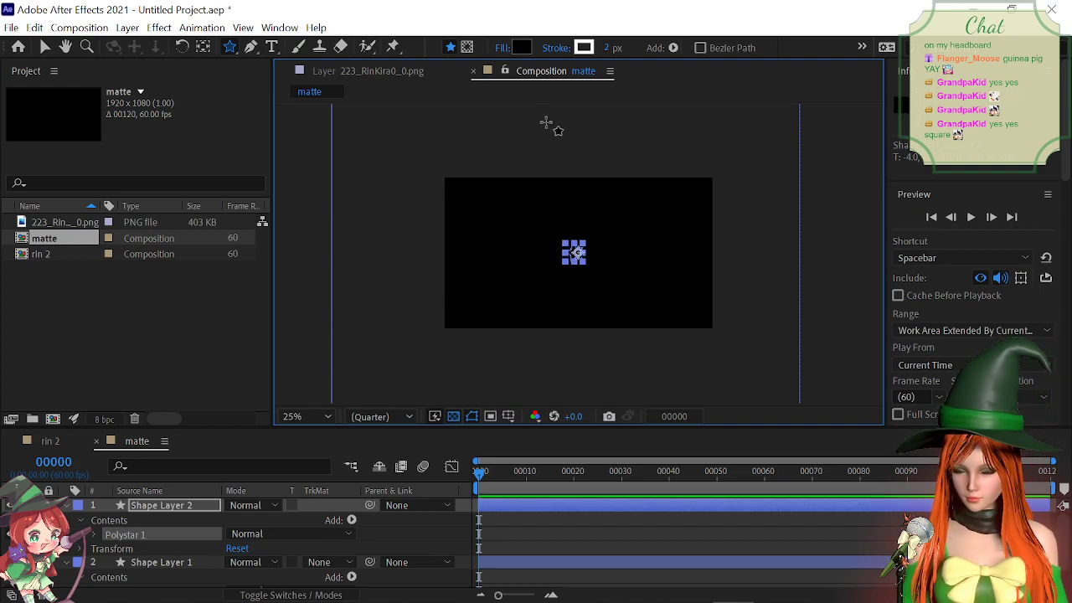
{"action": "left_click", "coordinate": [520, 48]}
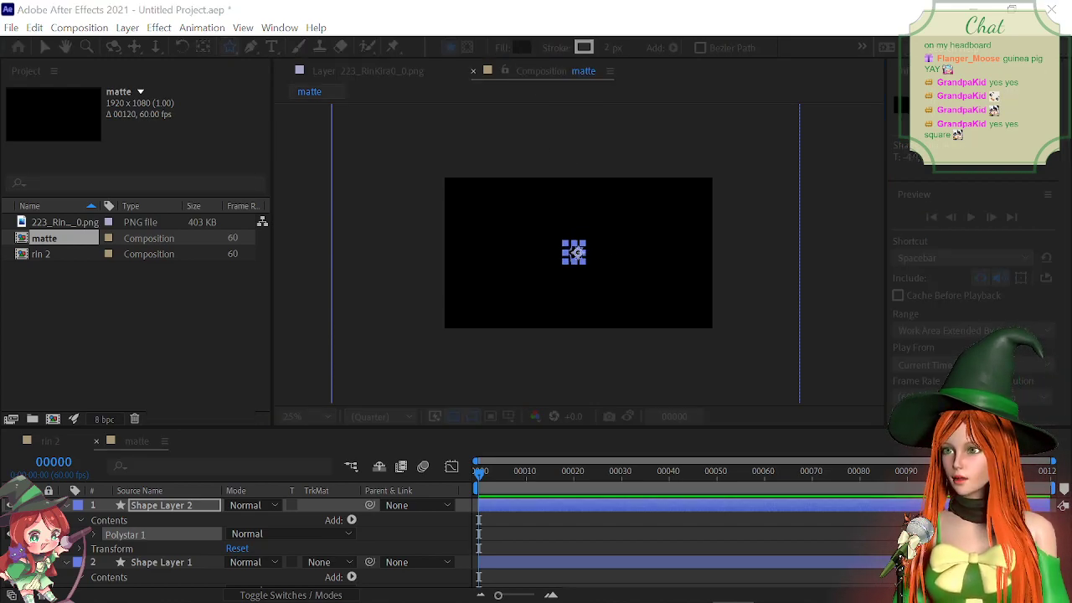
{"action": "key", "text": "Return"}
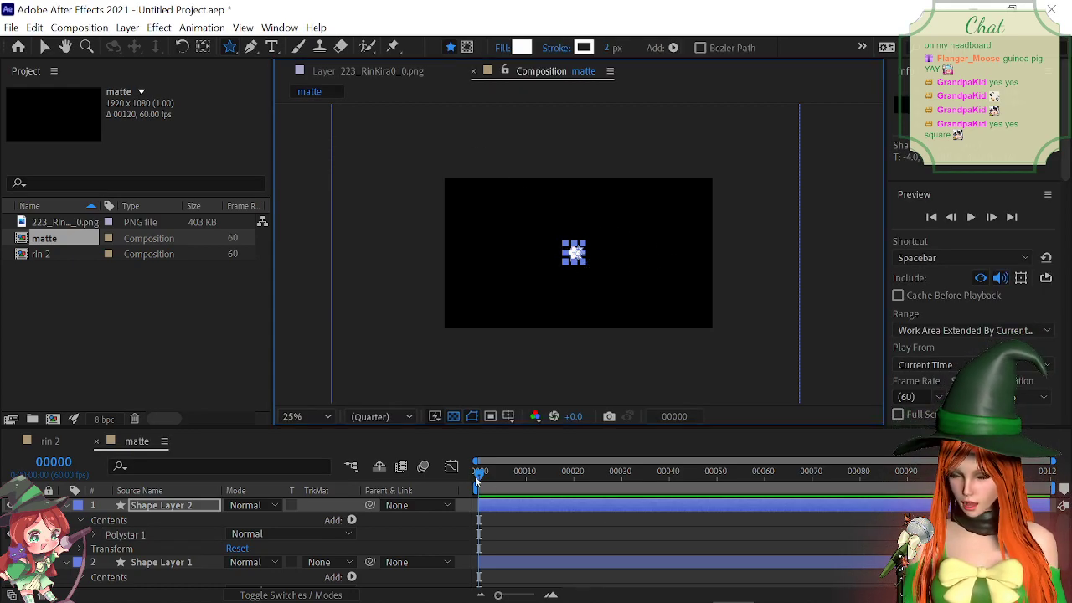
Step: Start keyframing the star layer's Scale at frame 0 and go to frame 100
{"action": "left_click", "coordinate": [81, 548]}
{"action": "left_click", "coordinate": [107, 552]}
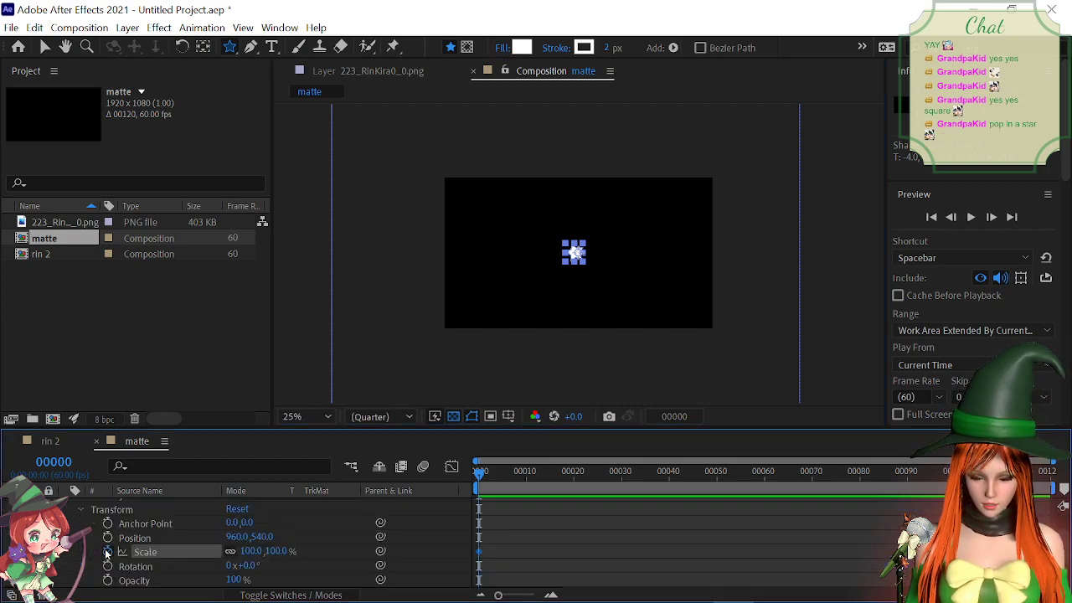
{"action": "left_click_drag", "start_coordinate": [627, 475], "coordinate": [920, 475]}
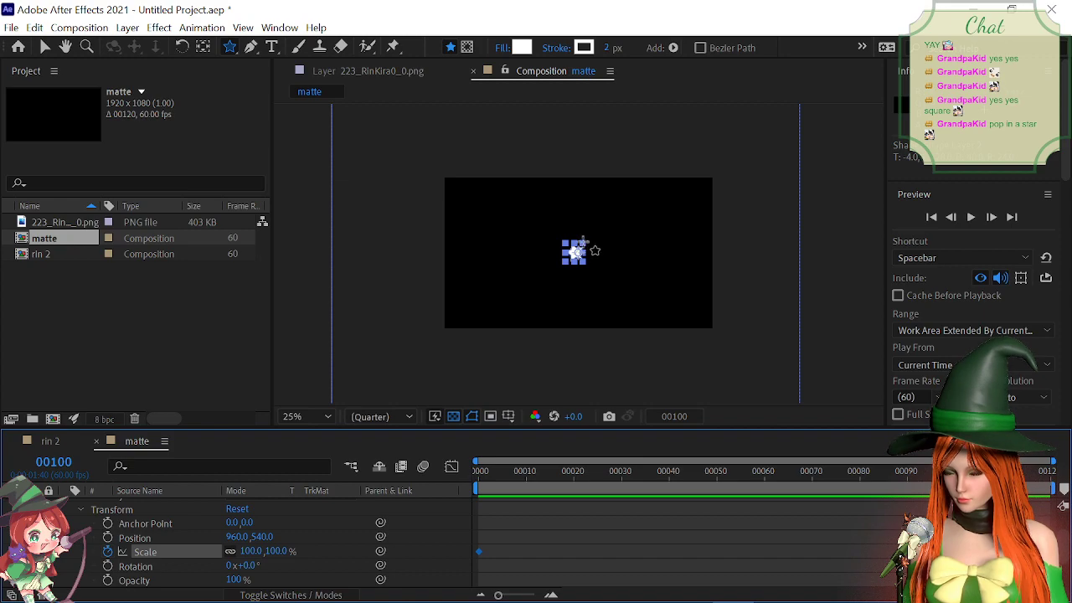
Step: Undo a stray extra star, scale the existing star to about 608% at frame 100 and move it to about 1136, 540
{"action": "left_click_drag", "start_coordinate": [584, 239], "coordinate": [602, 238]}
{"action": "key", "text": "ctrl+z"}
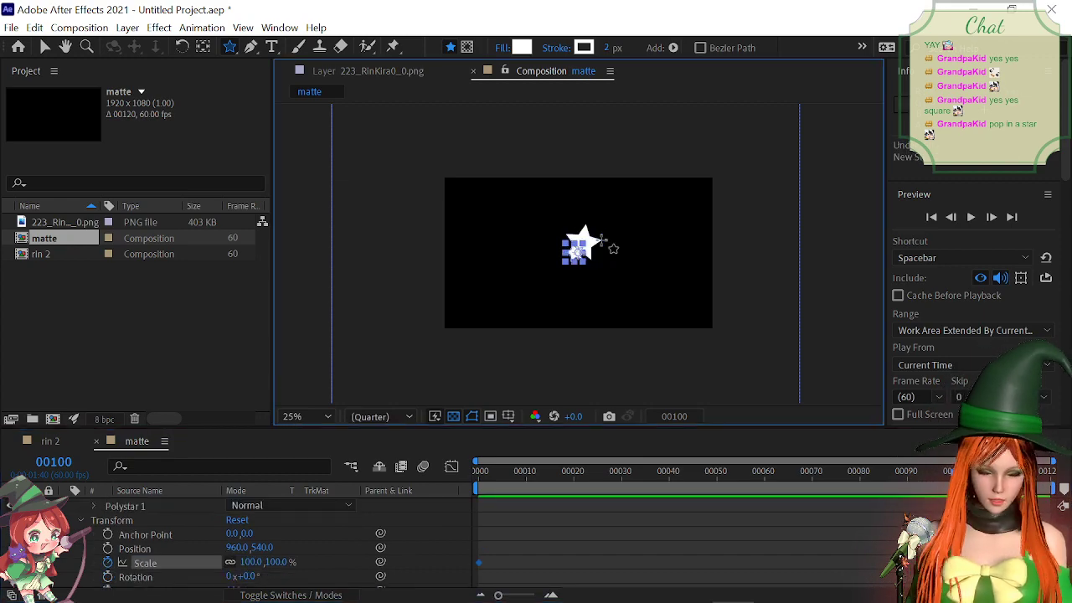
{"action": "left_click", "coordinate": [46, 48]}
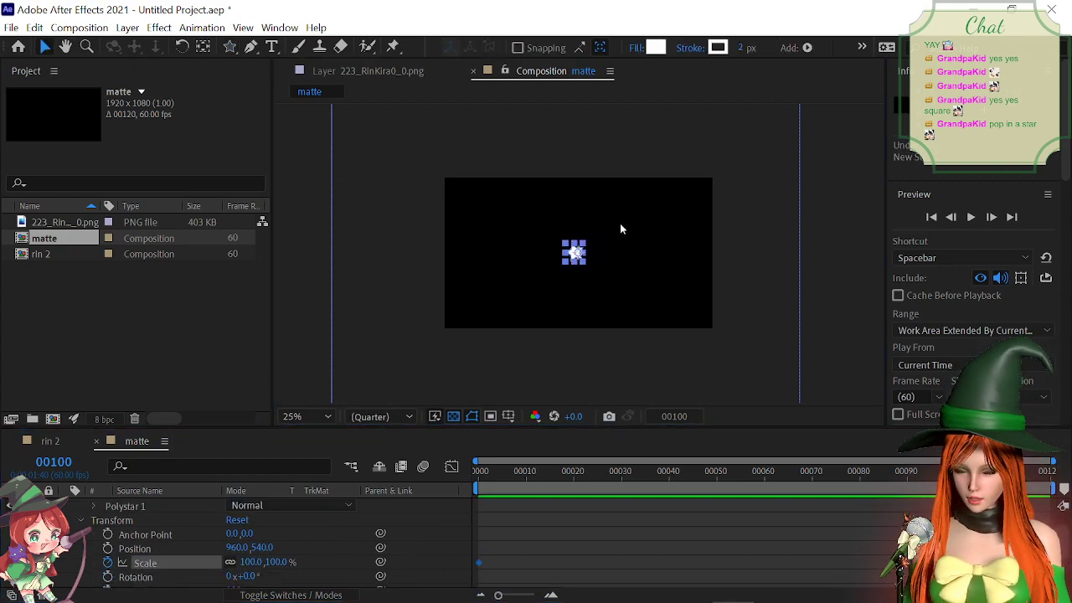
{"action": "left_click_drag", "start_coordinate": [584, 246], "coordinate": [605, 227]}
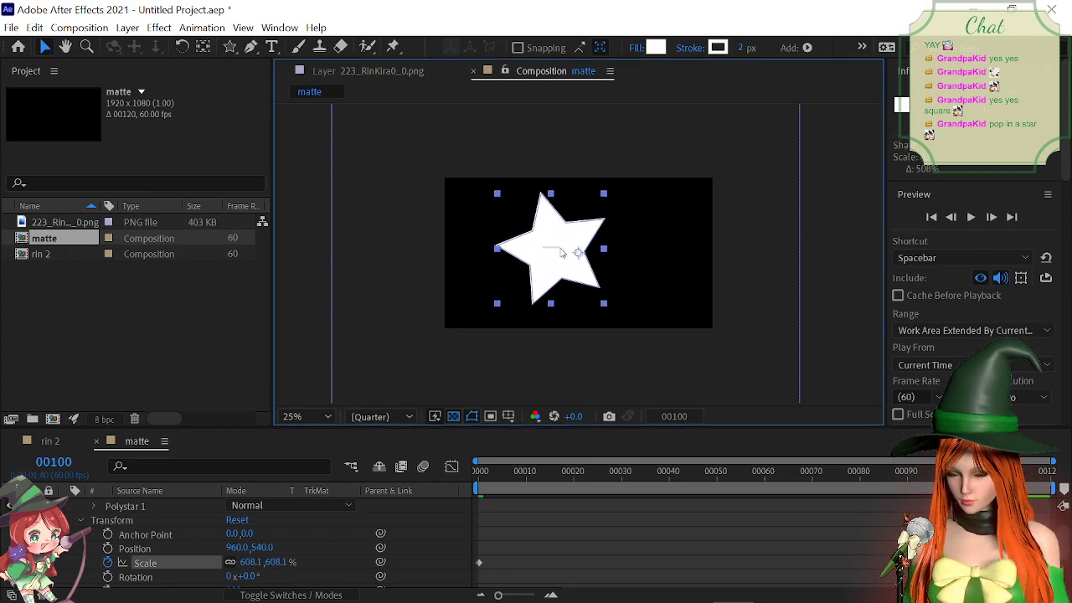
{"action": "left_click_drag", "start_coordinate": [556, 254], "coordinate": [578, 254]}
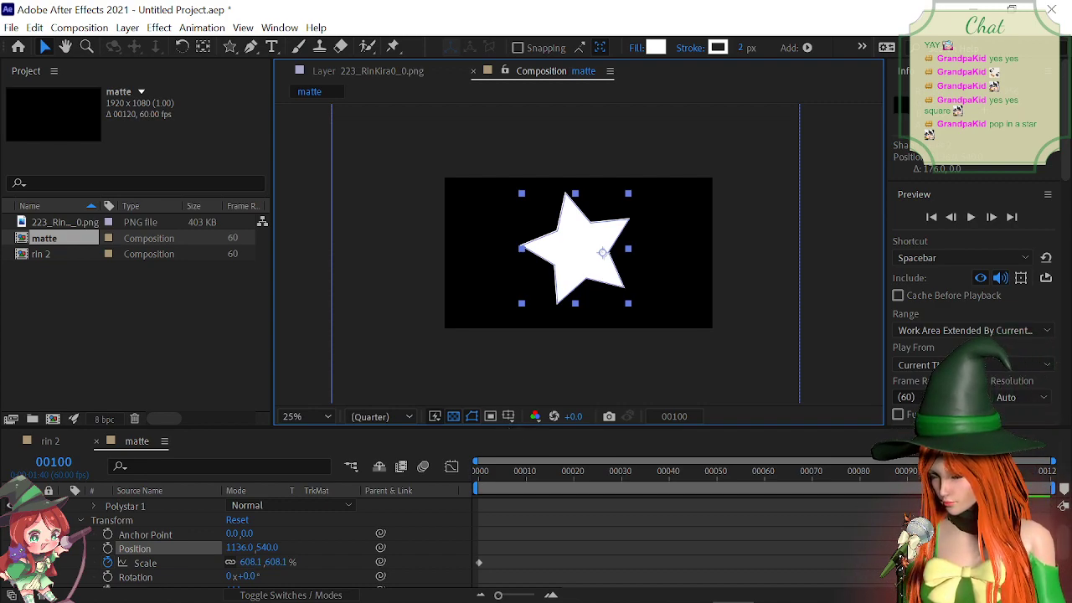
Step: Enlarge the star at frame 119 to about 3229% to cover the composition and position it at about 1816, 700
{"action": "left_click", "coordinate": [964, 472]}
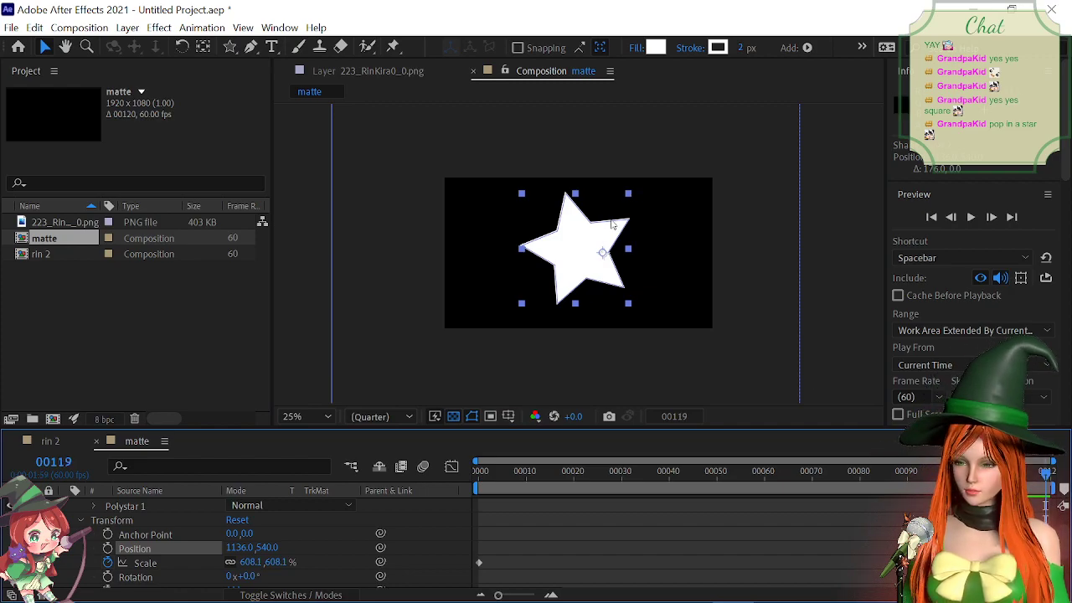
{"action": "key", "text": "comma"}
{"action": "left_click_drag", "start_coordinate": [625, 223], "coordinate": [653, 116]}
{"action": "left_click_drag", "start_coordinate": [551, 265], "coordinate": [585, 266]}
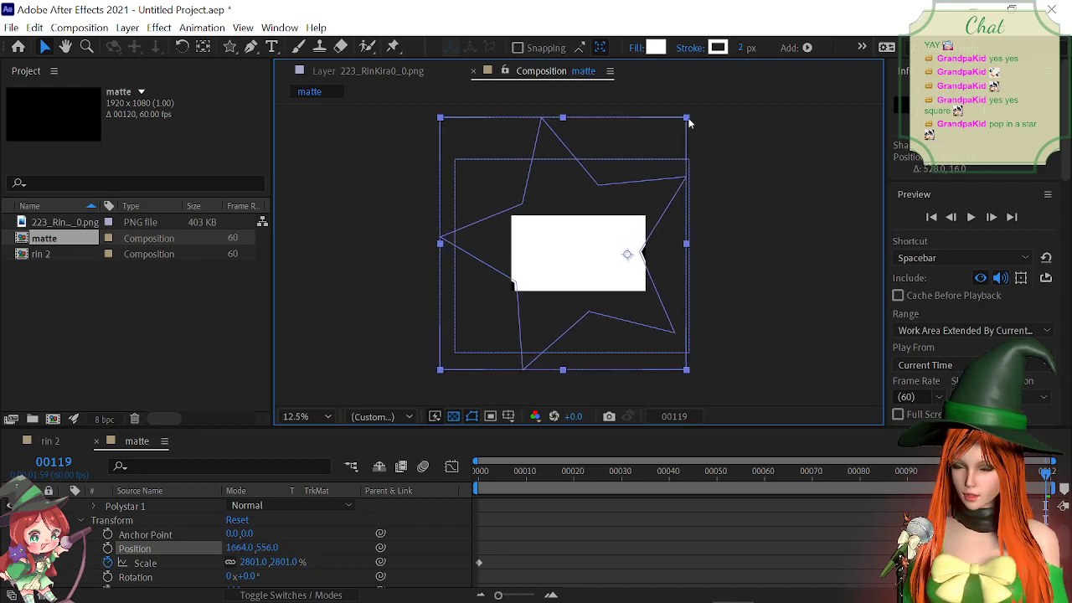
{"action": "left_click_drag", "start_coordinate": [689, 123], "coordinate": [712, 102]}
{"action": "left_click_drag", "start_coordinate": [569, 251], "coordinate": [588, 247]}
{"action": "key", "text": "comma"}
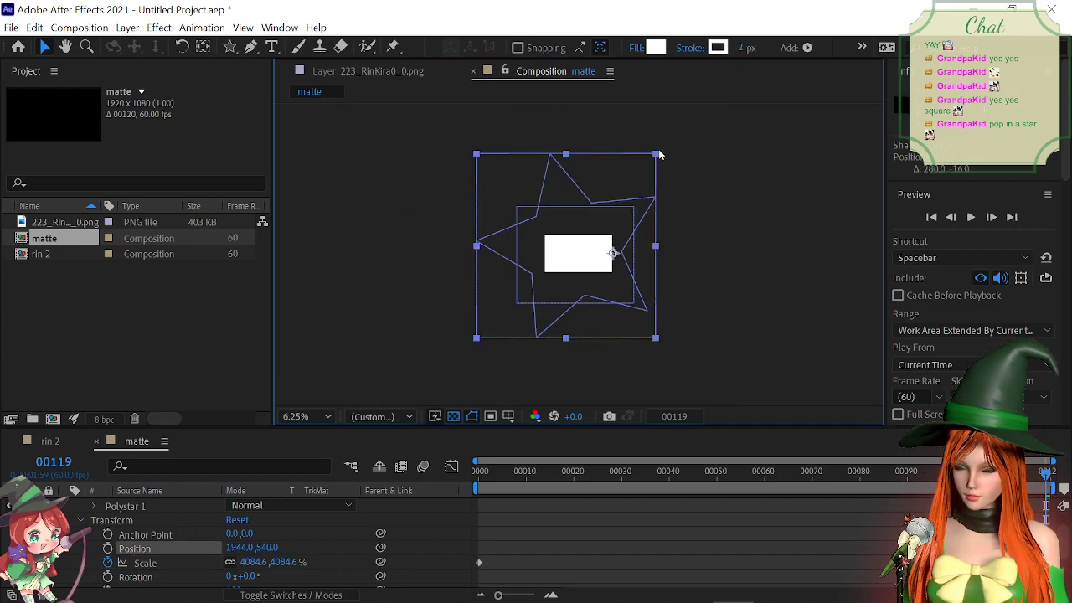
{"action": "mouse_move", "coordinate": [657, 159]}
{"action": "left_mouse_down"}
{"action": "mouse_move", "coordinate": [651, 151]}
{"action": "mouse_move", "coordinate": [646, 163]}
{"action": "mouse_move", "coordinate": [661, 165]}
{"action": "mouse_move", "coordinate": [646, 185]}
{"action": "mouse_move", "coordinate": [646, 175]}
{"action": "left_mouse_up"}
{"action": "left_click_drag", "start_coordinate": [583, 263], "coordinate": [578, 269]}
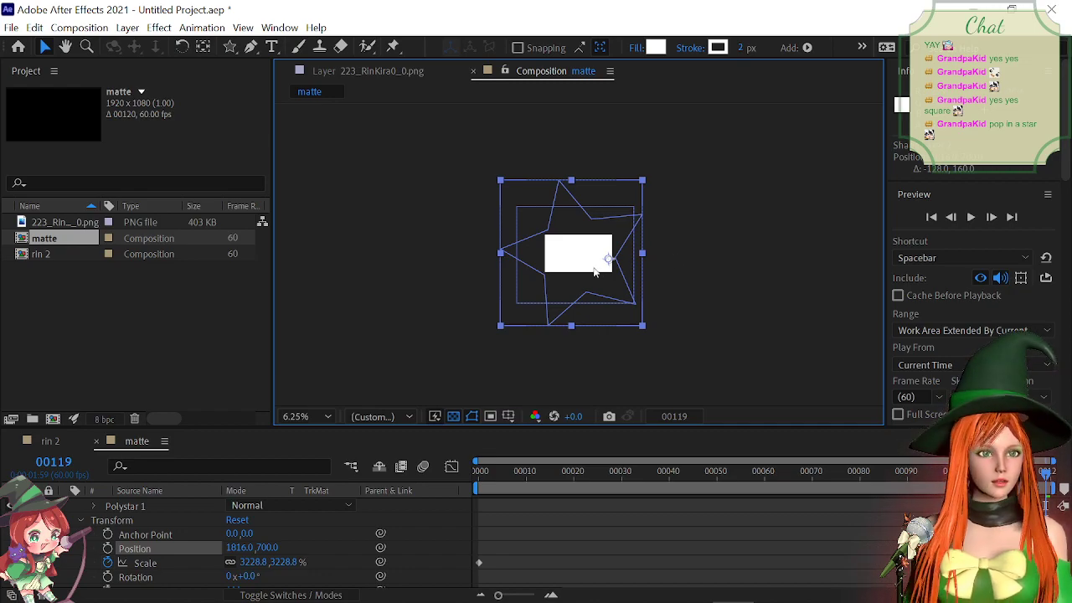
Step: Play back the star's growth in the matte composition and return to frame 0
{"action": "key", "text": "space"}
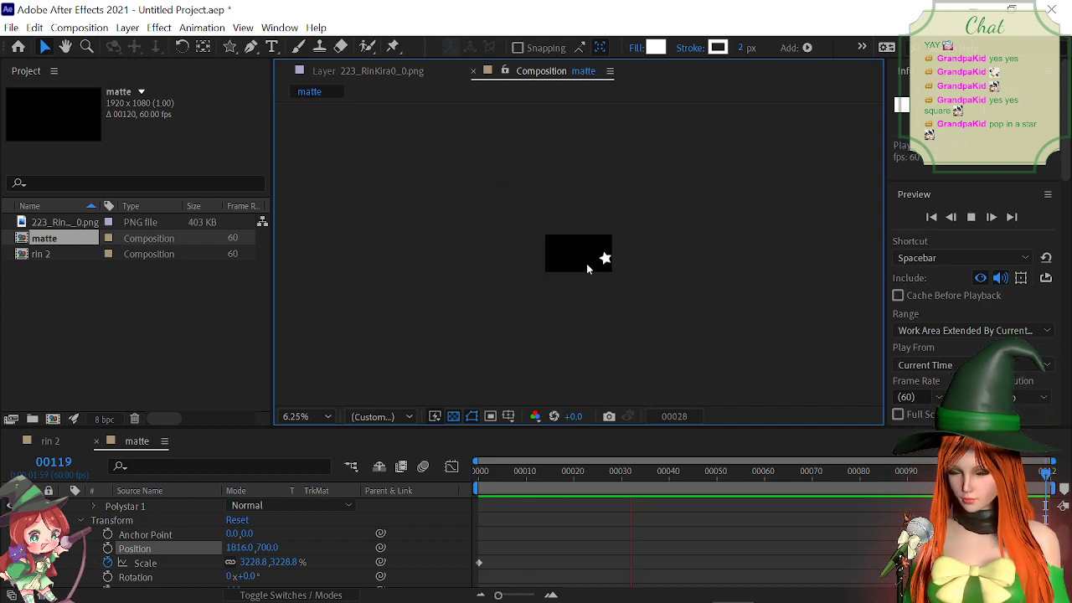
{"action": "key", "text": "space"}
{"action": "key", "text": "period"}
{"action": "key", "text": "period"}
{"action": "key", "text": "comma"}
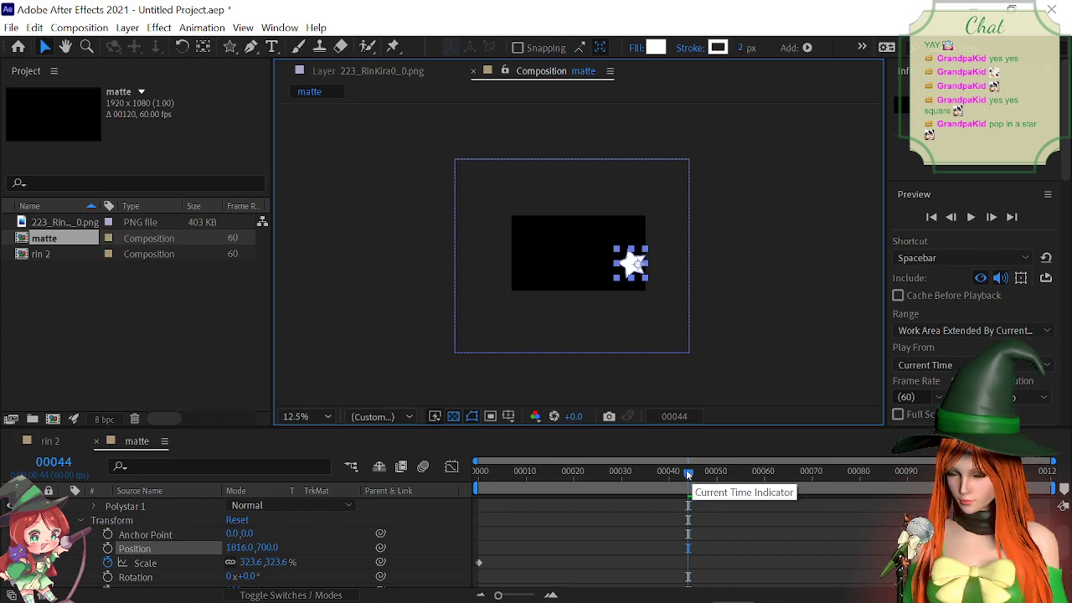
{"action": "left_click_drag", "start_coordinate": [687, 476], "coordinate": [409, 491]}
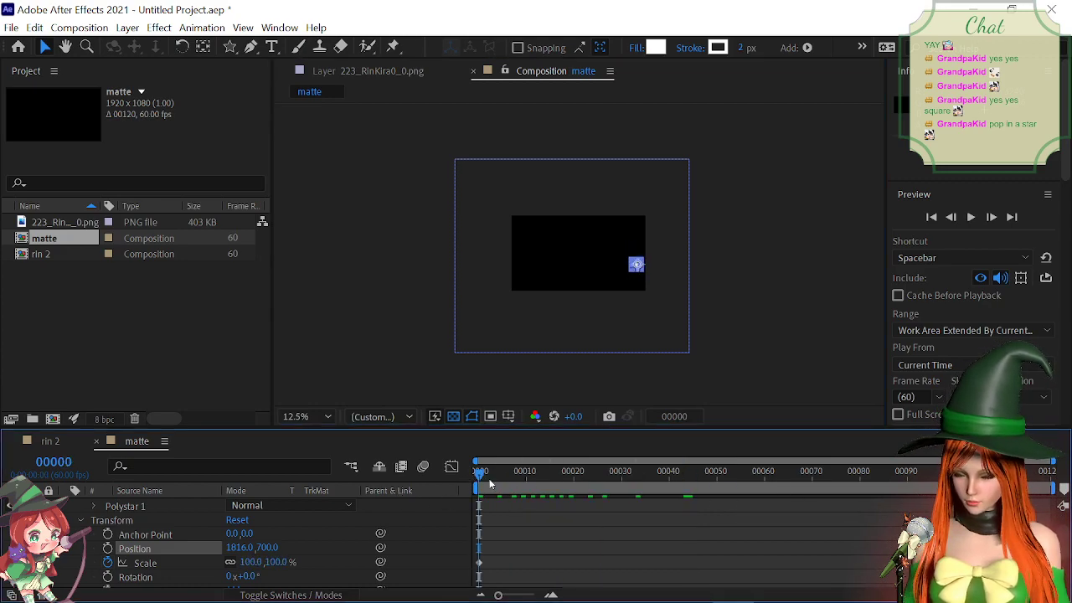
Step: At frame 119, turn on keyframing for the star layer's Anchor Point, Position and Rotation
{"action": "left_click_drag", "start_coordinate": [491, 485], "coordinate": [1046, 477]}
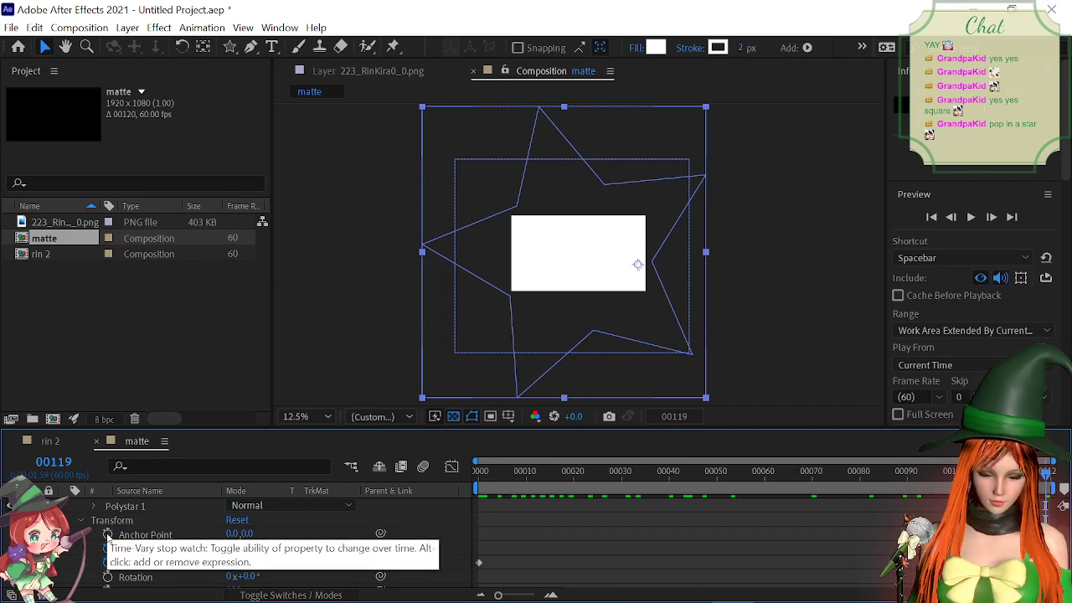
{"action": "scroll", "coordinate": [108, 536], "scroll_direction": "down", "scroll_amount": 3}
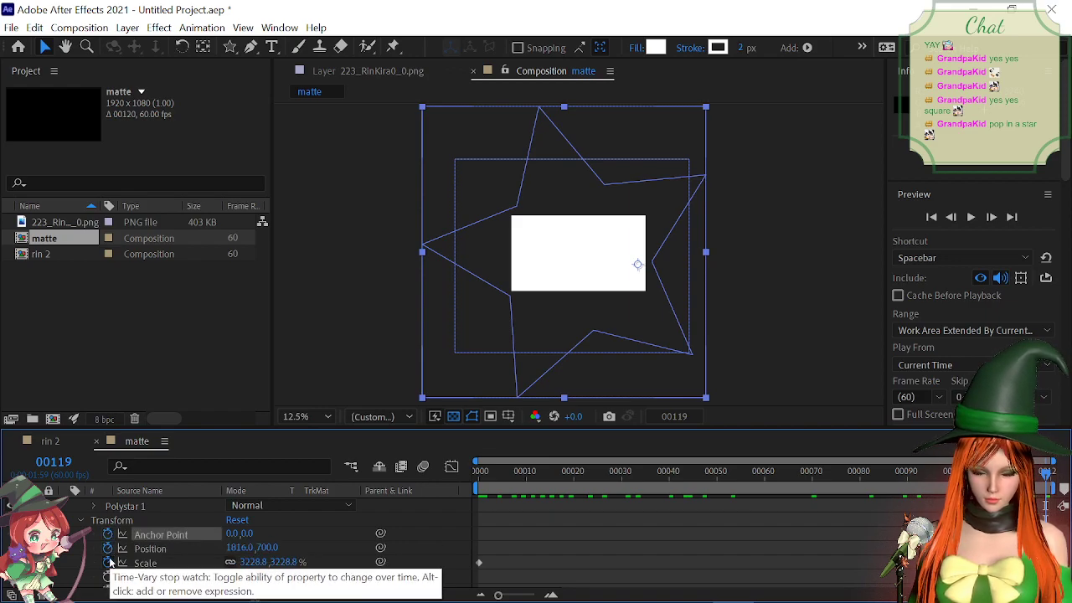
{"action": "scroll", "coordinate": [119, 547], "scroll_direction": "up", "scroll_amount": 3}
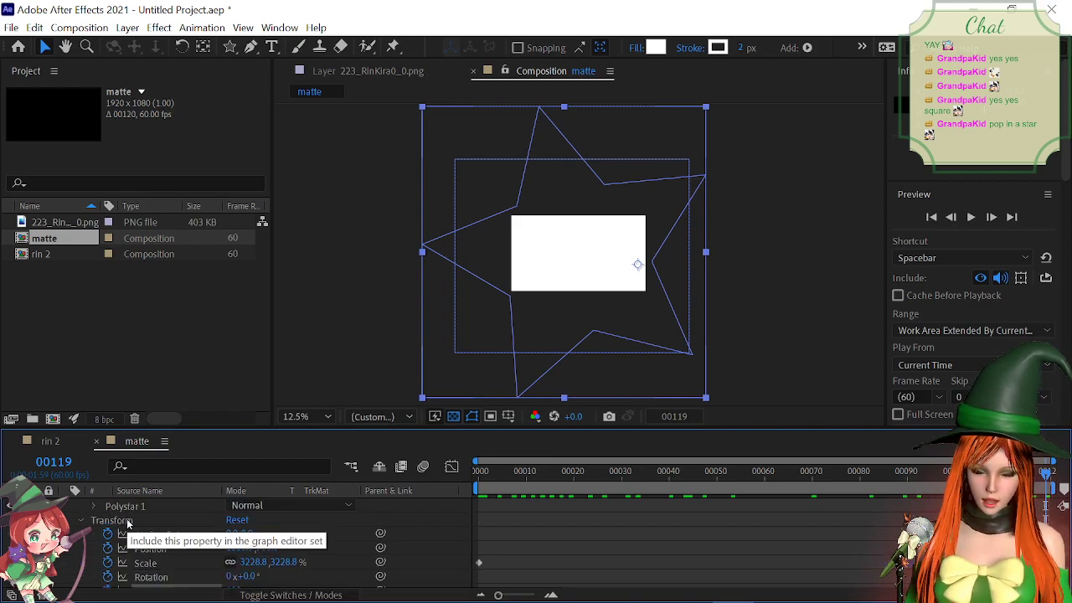
Step: At frame 0, move the star near the composition's centre, to about 1000, 526
{"action": "left_click_drag", "start_coordinate": [718, 478], "coordinate": [477, 476]}
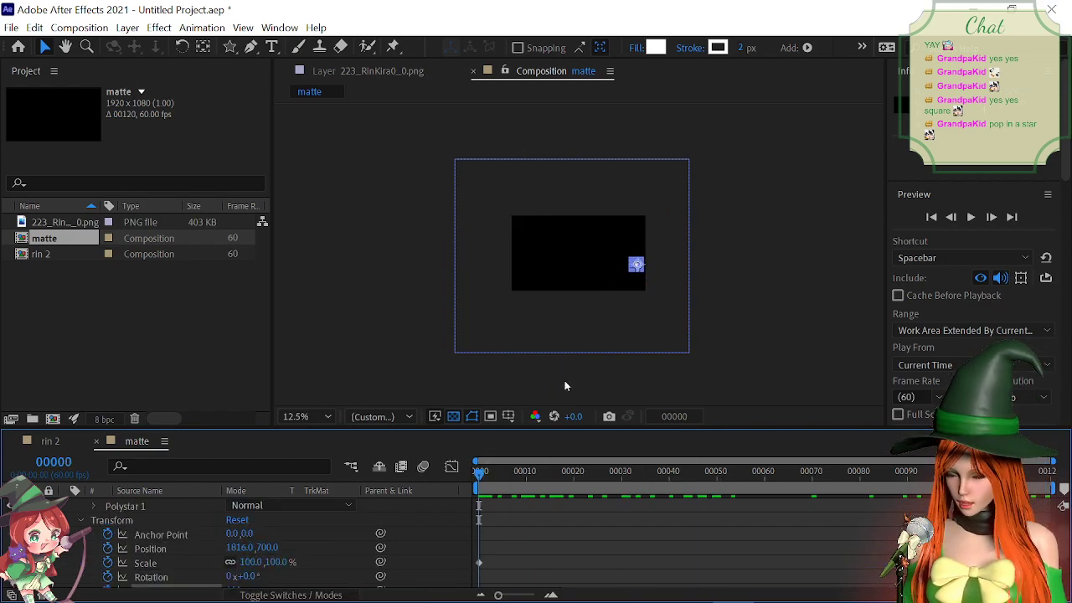
{"action": "key", "text": "period"}
{"action": "key", "text": "period"}
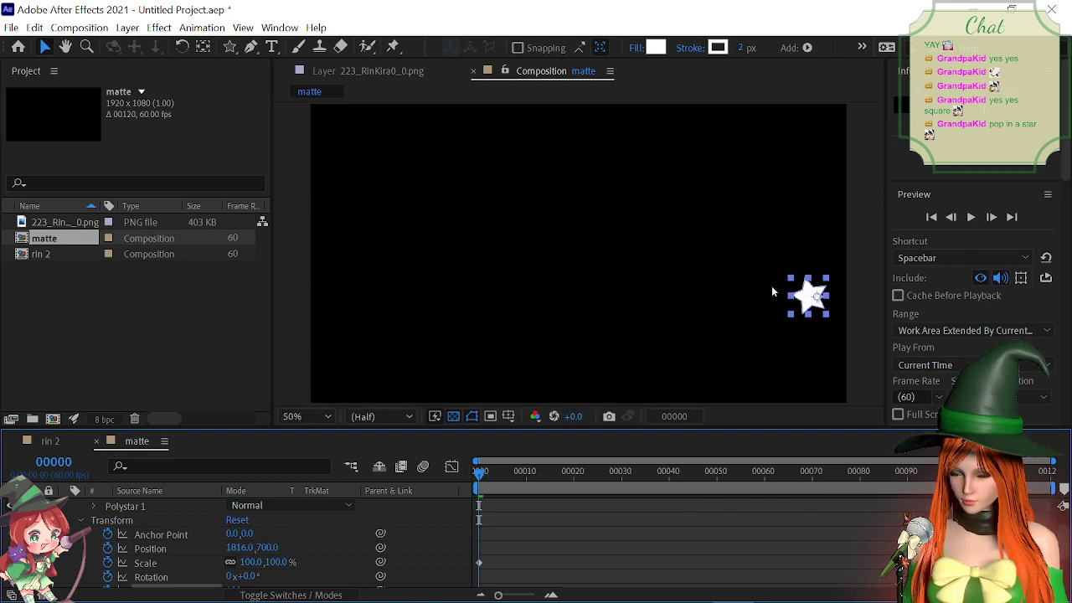
{"action": "left_click_drag", "start_coordinate": [811, 298], "coordinate": [580, 251]}
{"action": "scroll", "coordinate": [572, 258], "scroll_direction": "down", "scroll_amount": 1}
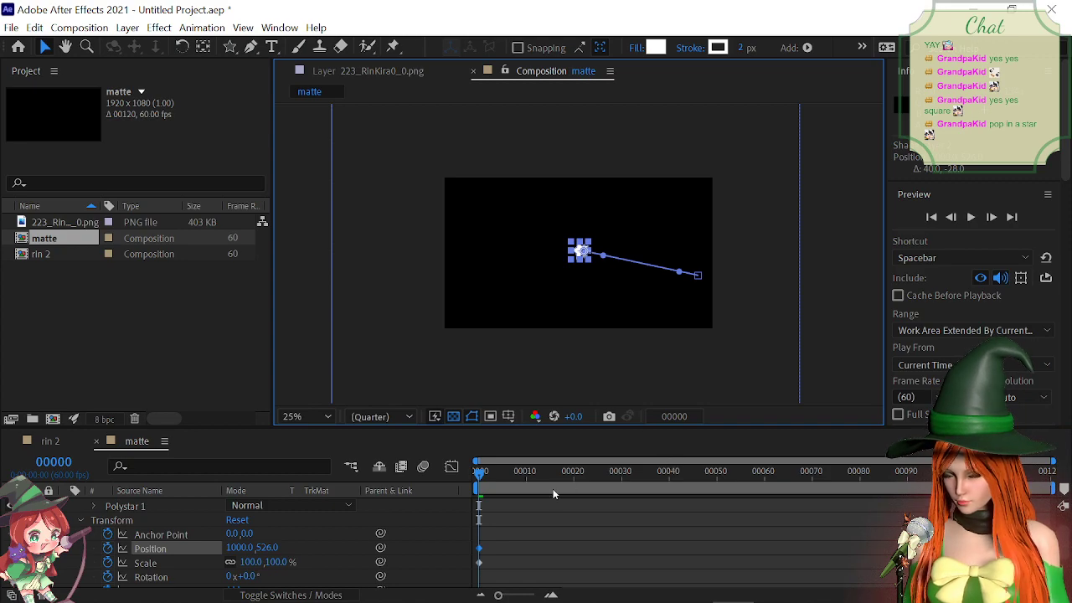
Step: Move the star at frame 100 to about 1190, 568 and play back the matte animation
{"action": "left_click_drag", "start_coordinate": [476, 484], "coordinate": [954, 474]}
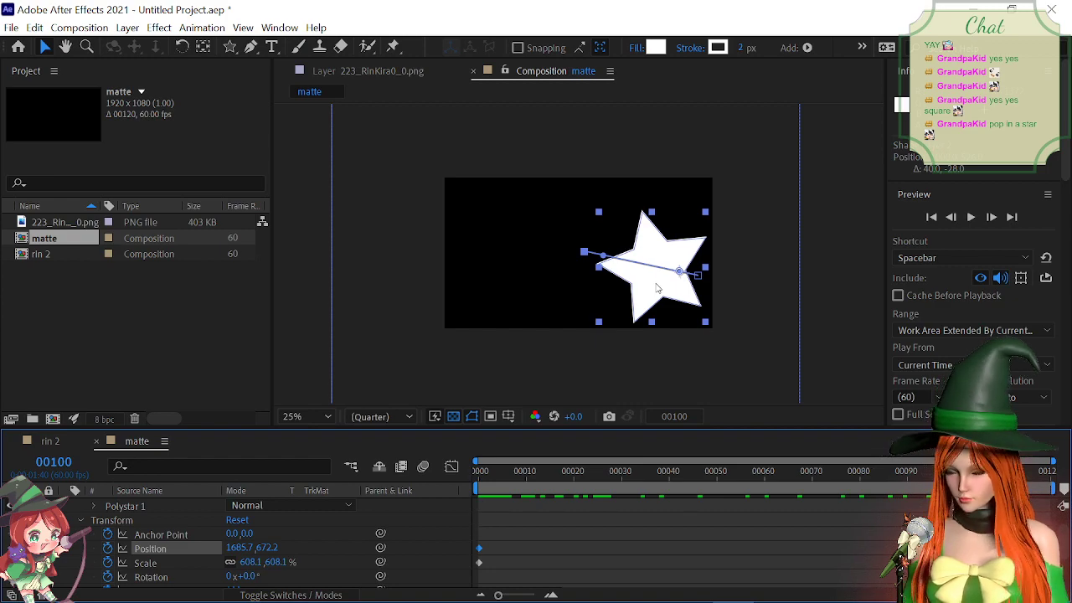
{"action": "left_click_drag", "start_coordinate": [653, 288], "coordinate": [592, 275]}
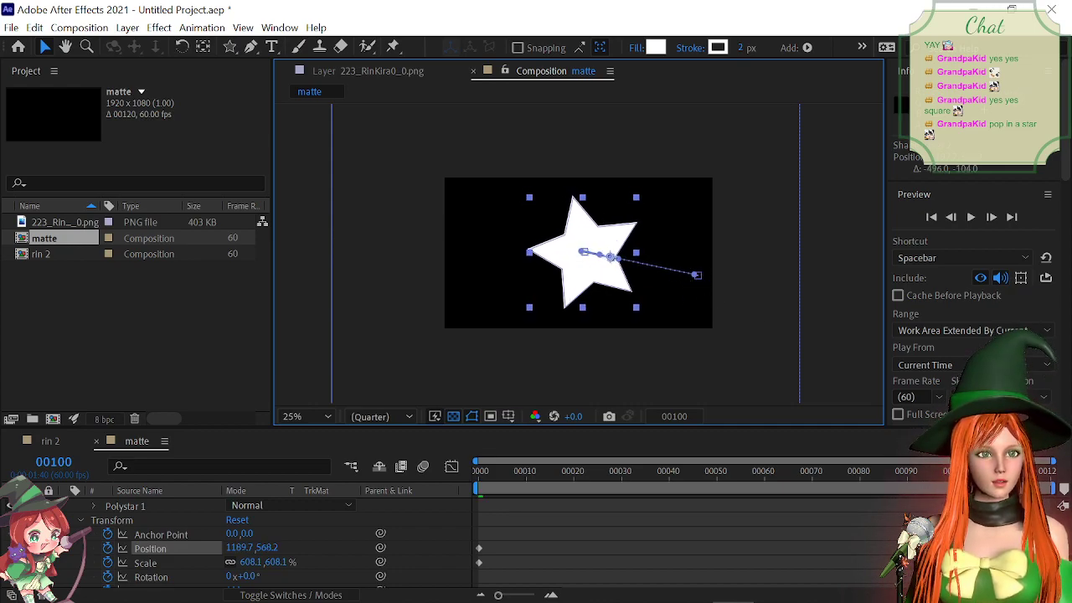
{"action": "key", "text": "space"}
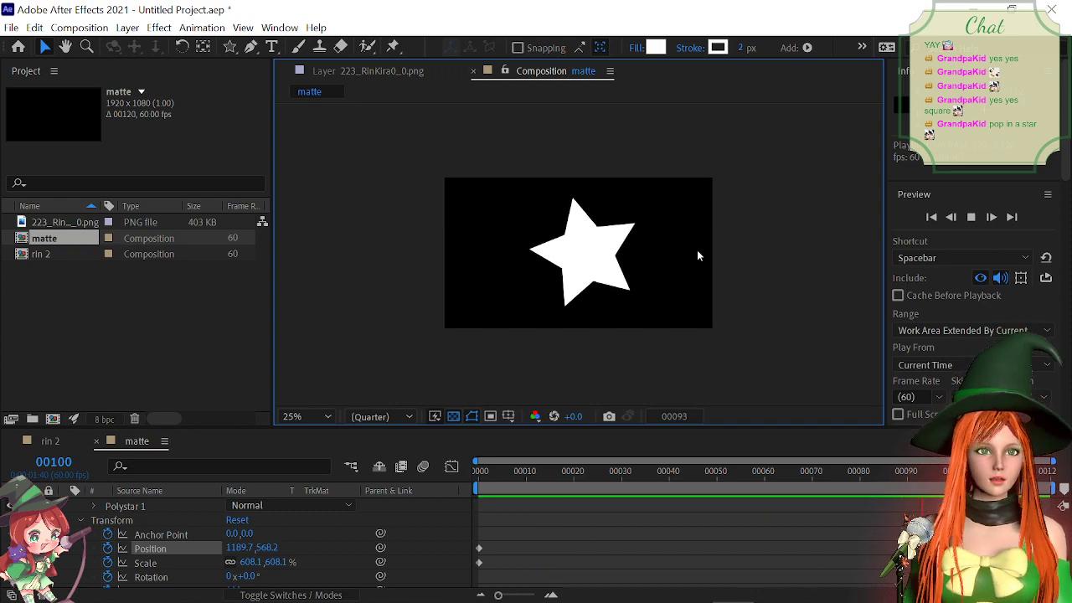
{"action": "left_click", "coordinate": [782, 480]}
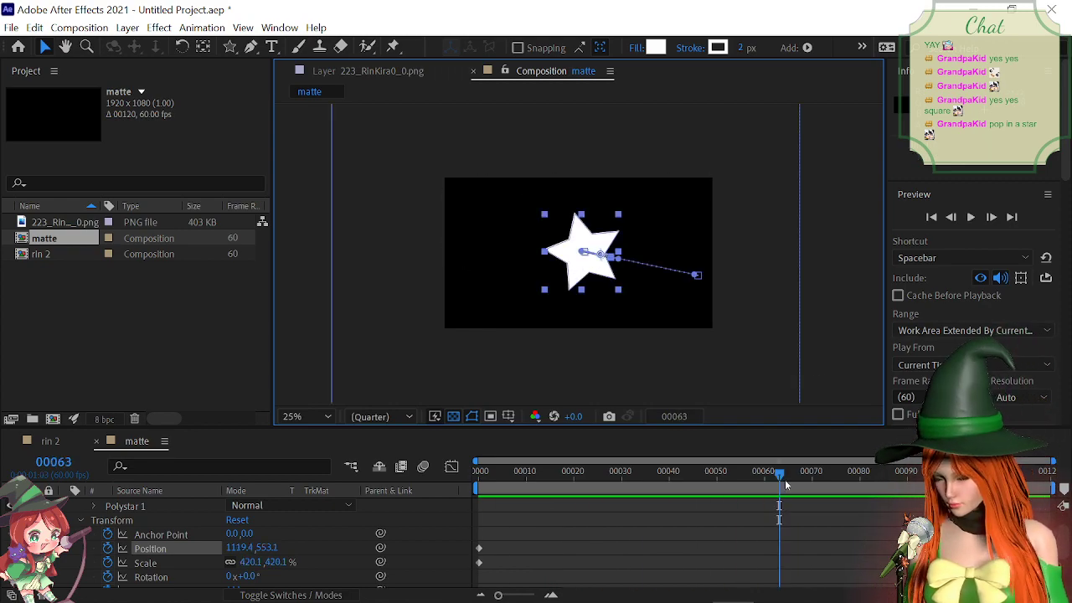
{"action": "left_click_drag", "start_coordinate": [781, 479], "coordinate": [1049, 507]}
{"action": "key", "text": "space"}
{"action": "key", "text": "space"}
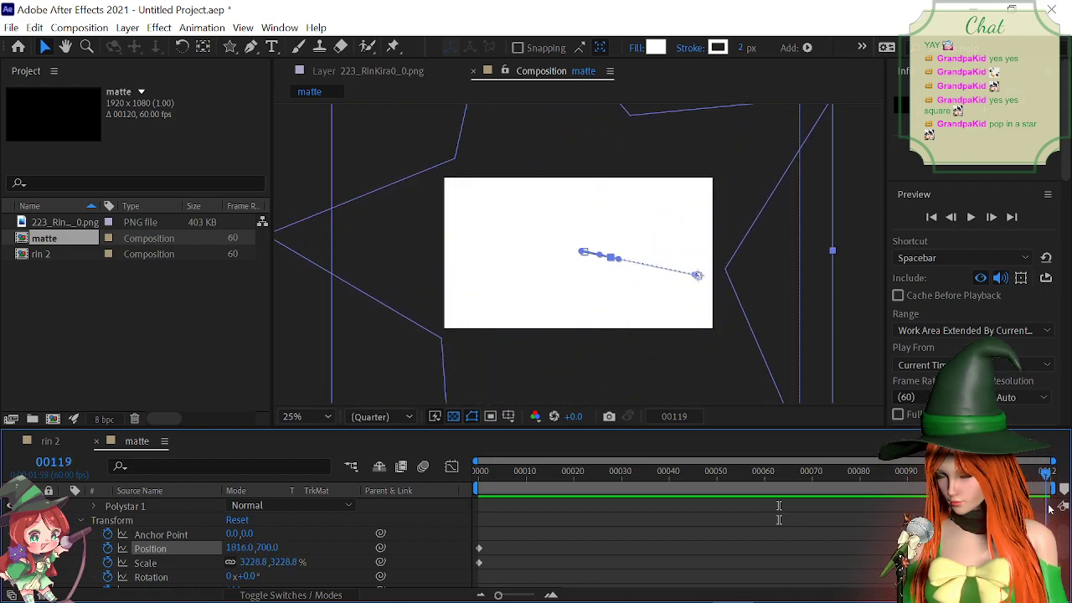
{"action": "key", "text": "Home"}
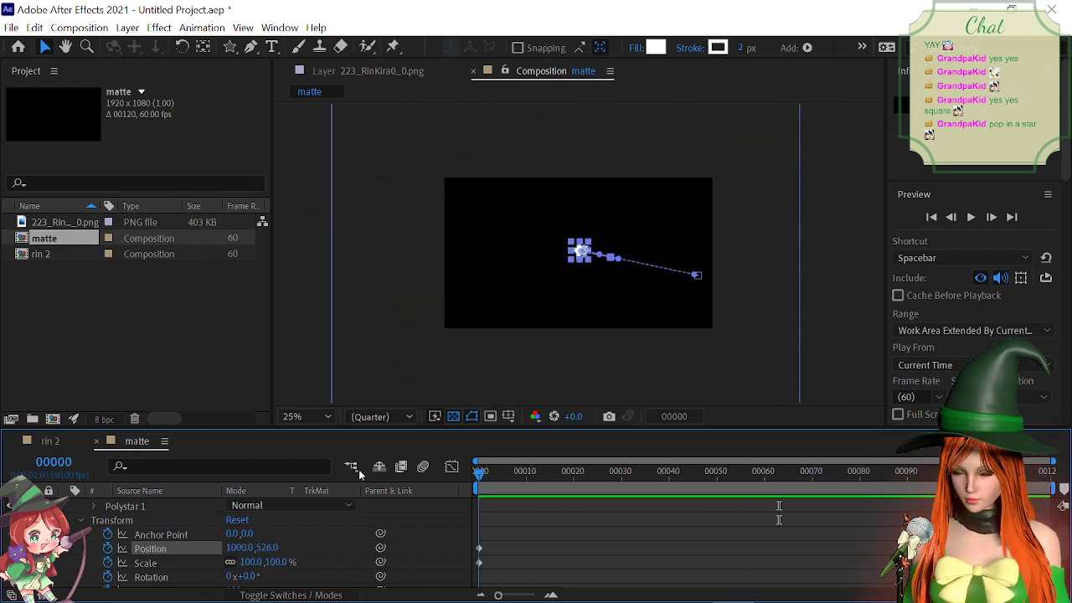
Step: Create a new composition with its width set to 3840 px
{"action": "left_click", "coordinate": [115, 377]}
{"action": "right_click", "coordinate": [119, 326]}
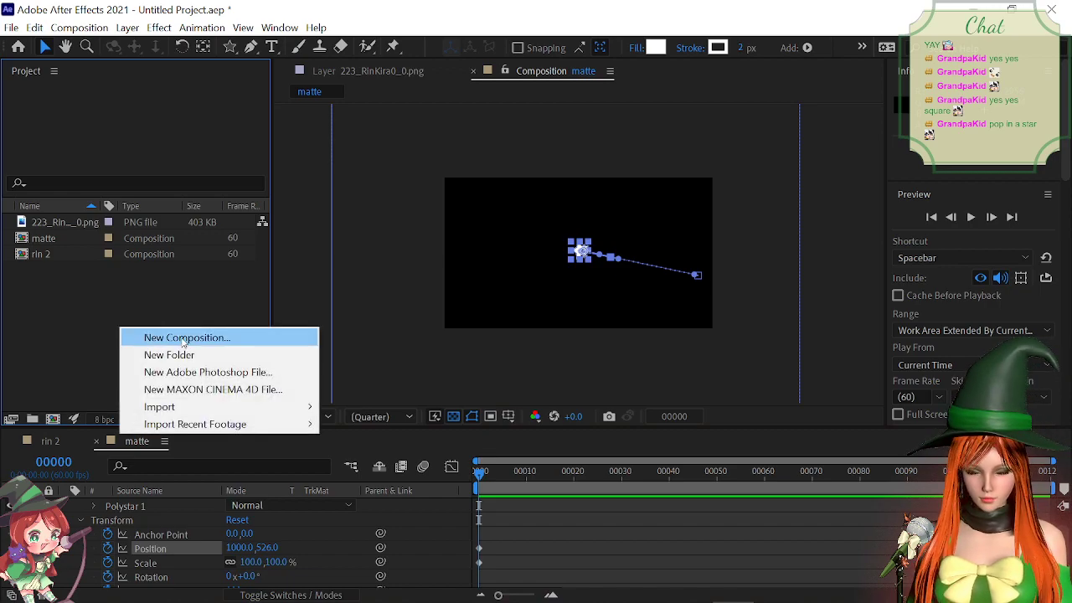
{"action": "left_click", "coordinate": [182, 337]}
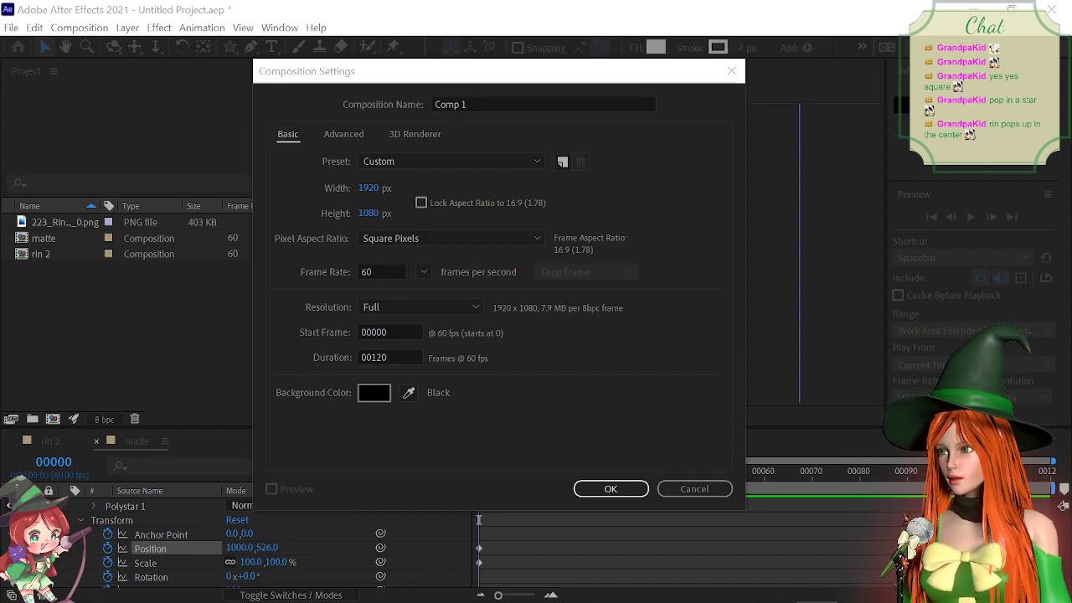
{"action": "left_click", "coordinate": [367, 186]}
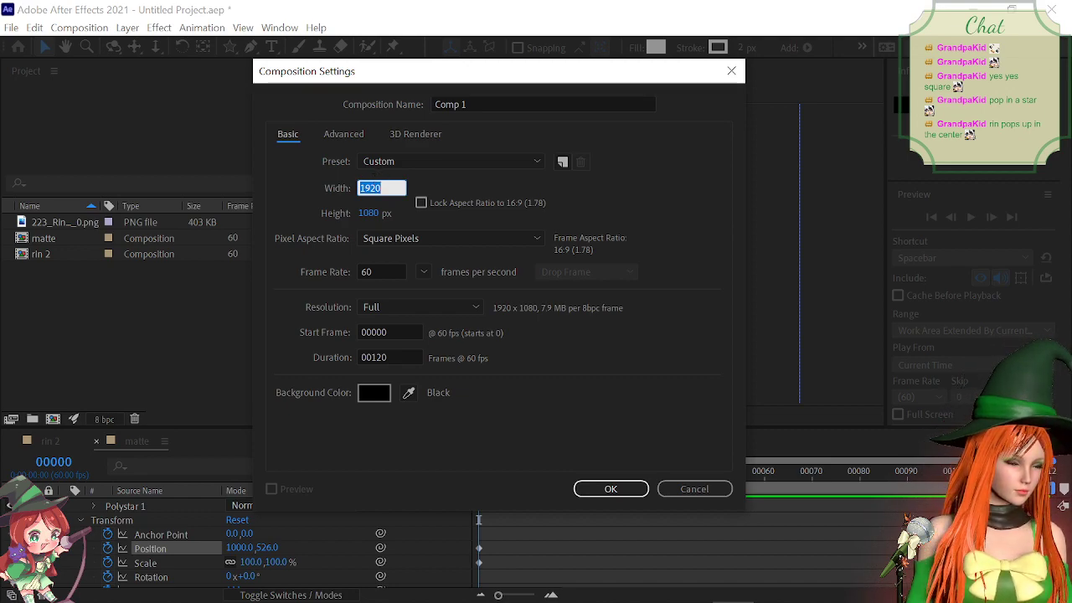
{"action": "type", "text": "3840"}
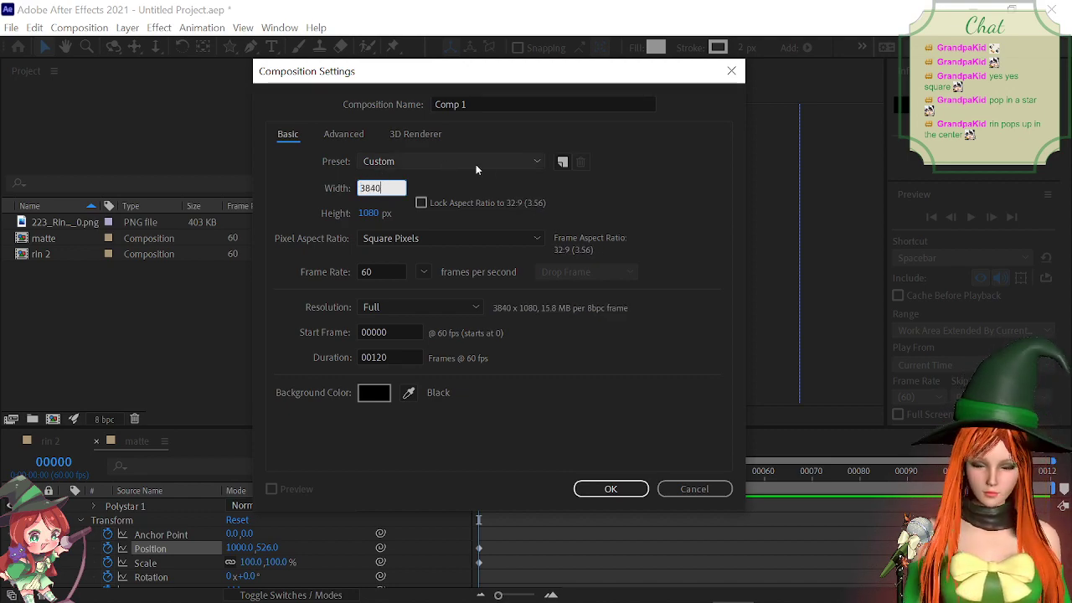
{"action": "left_click", "coordinate": [411, 190]}
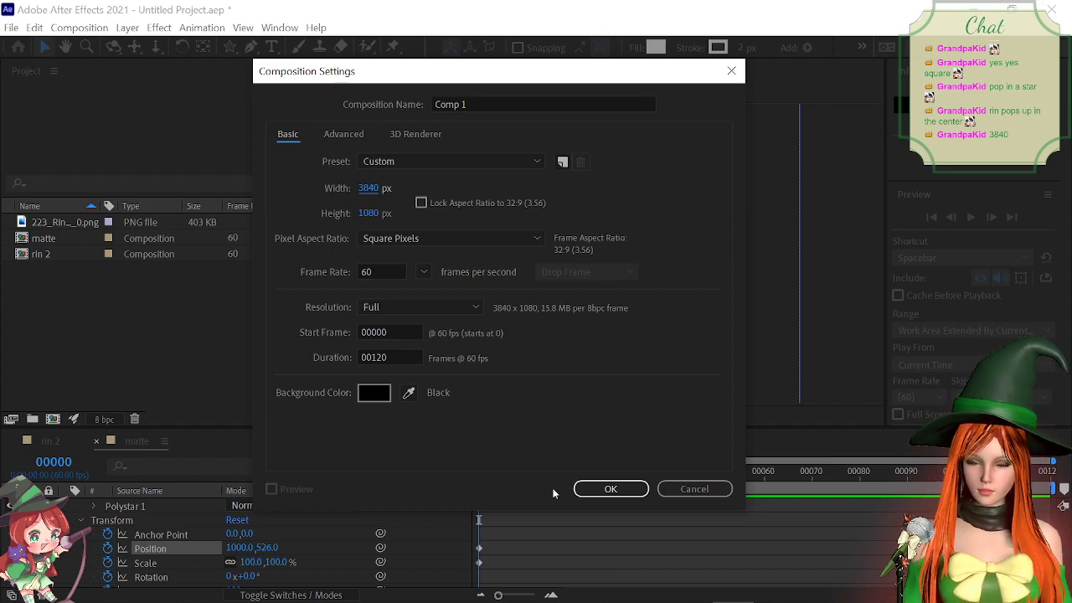
{"action": "left_click", "coordinate": [609, 489]}
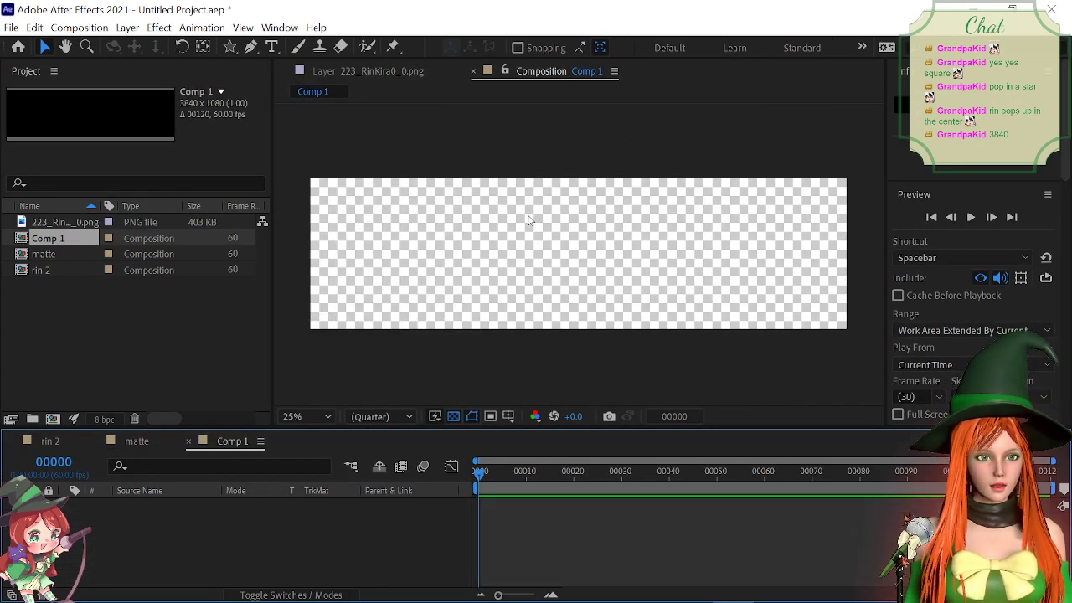
Step: Place rin 2 on the left half and matte on the right half of Comp 1, and preview the result
{"action": "left_click_drag", "start_coordinate": [42, 270], "coordinate": [447, 265]}
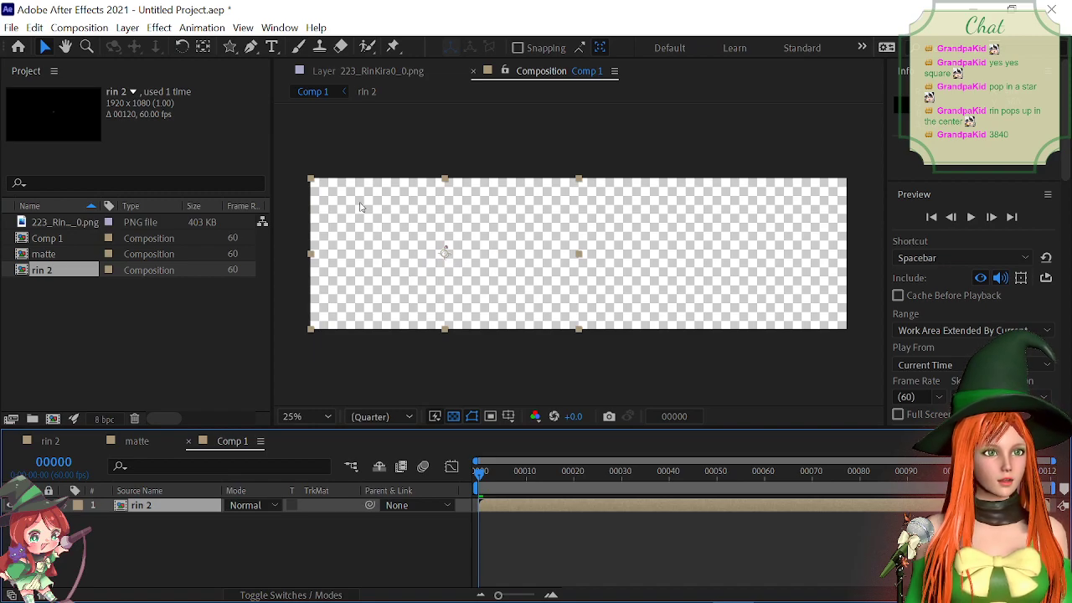
{"action": "left_click_drag", "start_coordinate": [44, 259], "coordinate": [708, 260]}
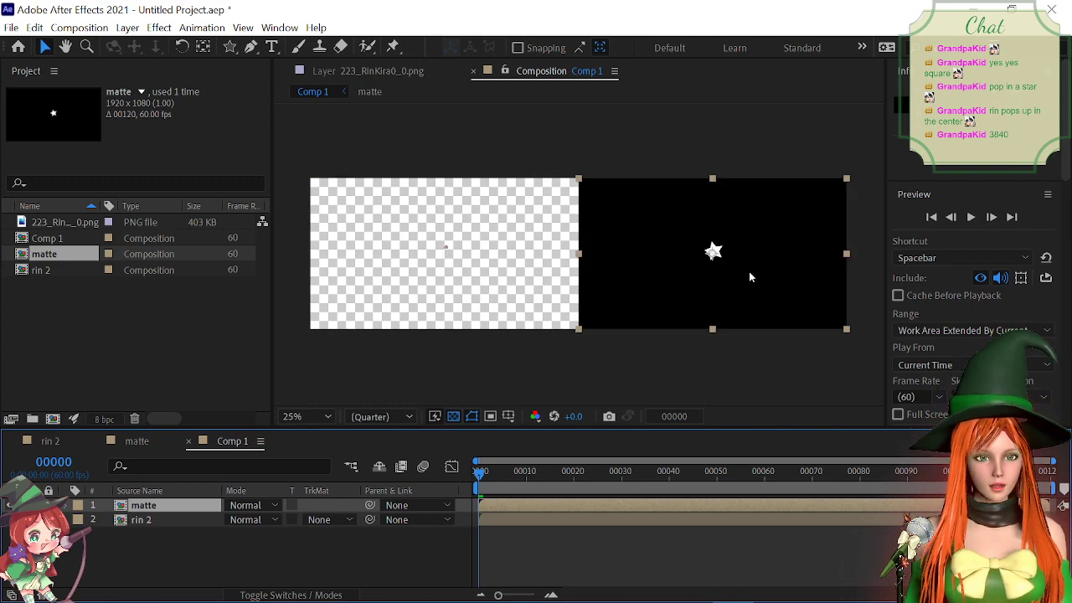
{"action": "key", "text": "space"}
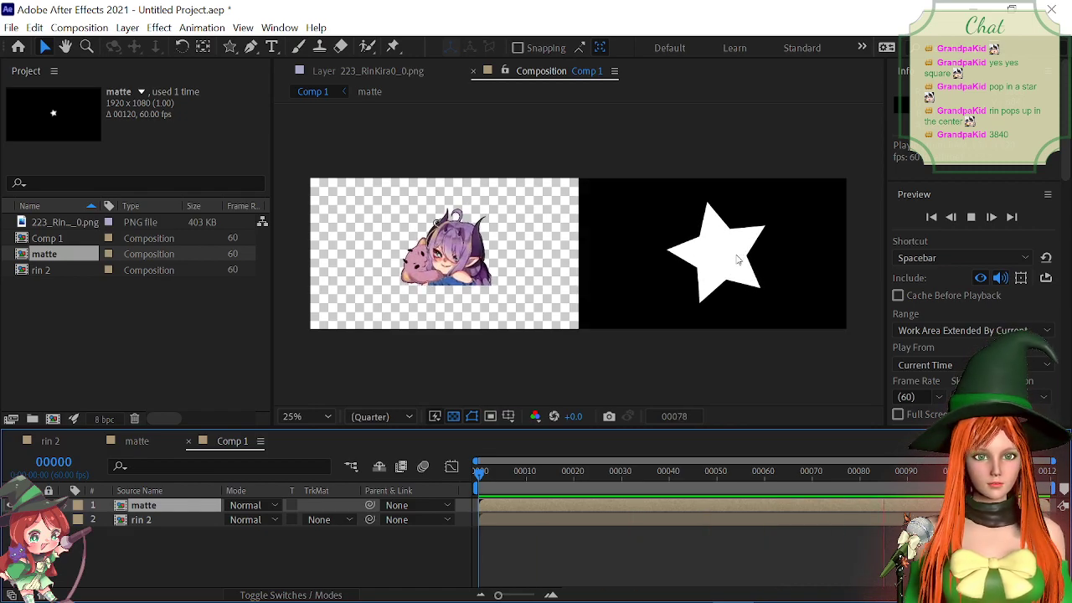
{"action": "key", "text": "space"}
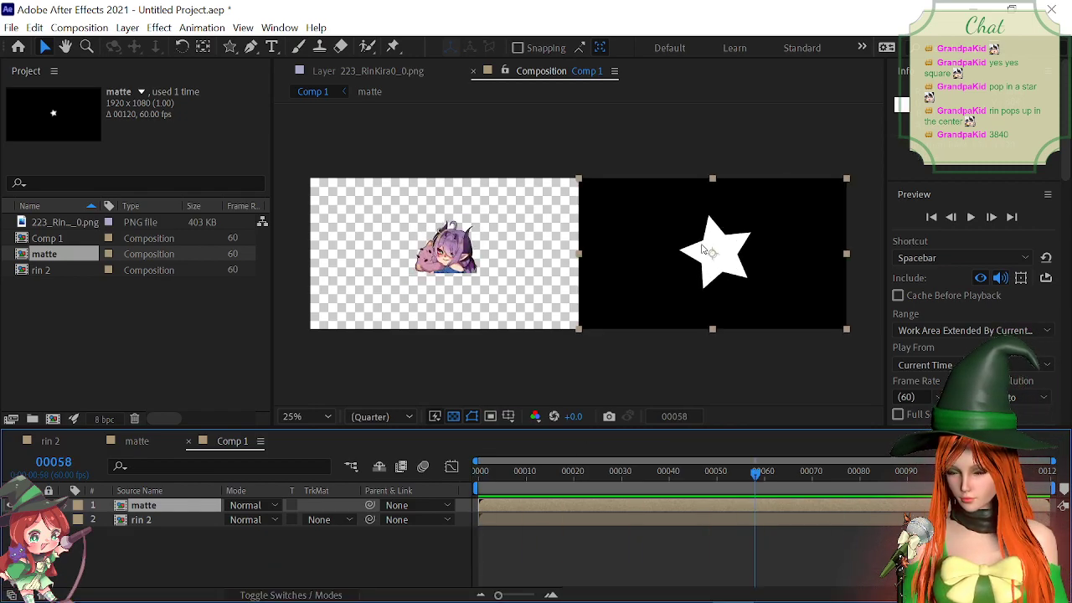
{"action": "left_click_drag", "start_coordinate": [671, 473], "coordinate": [425, 474]}
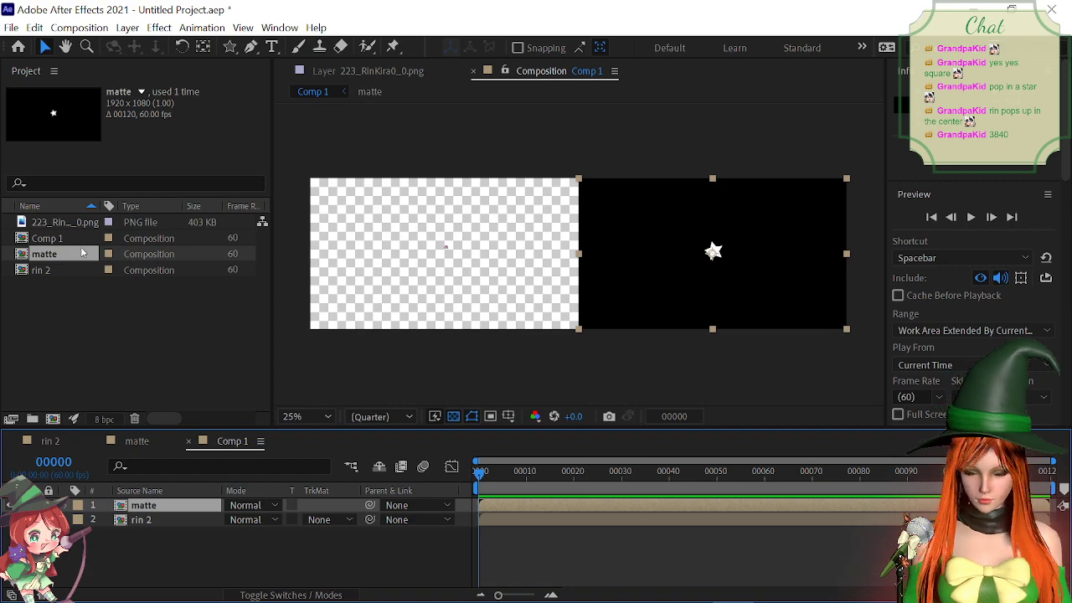
Step: Open the matte composition and shrink the star at frame 0 to about 11.4% scale
{"action": "left_click", "coordinate": [49, 239]}
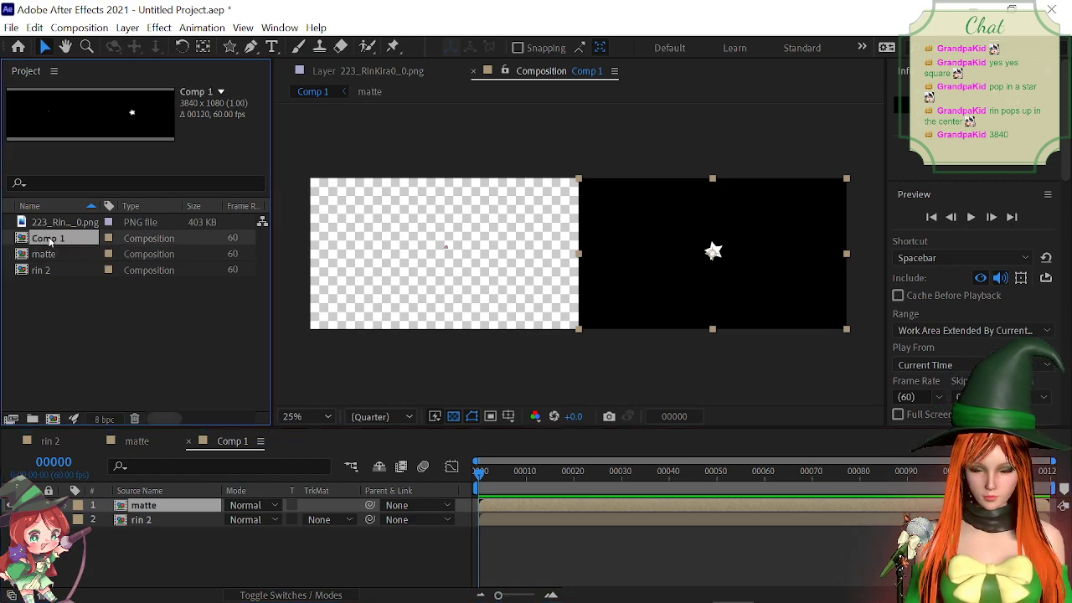
{"action": "left_click", "coordinate": [41, 255]}
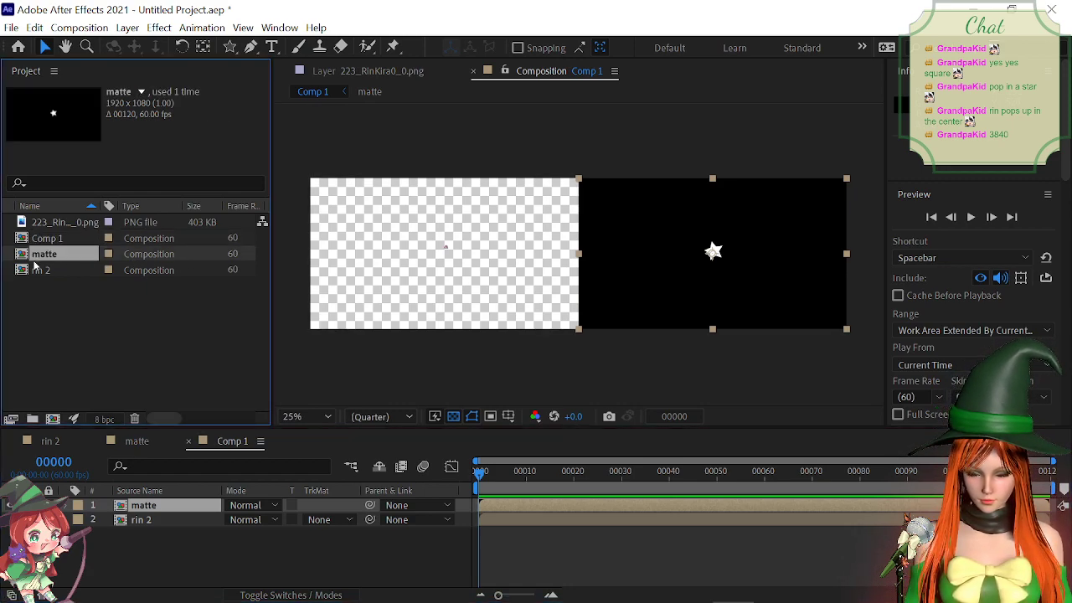
{"action": "double_click", "coordinate": [46, 255]}
{"action": "scroll", "coordinate": [592, 254], "scroll_direction": "up", "scroll_amount": 5}
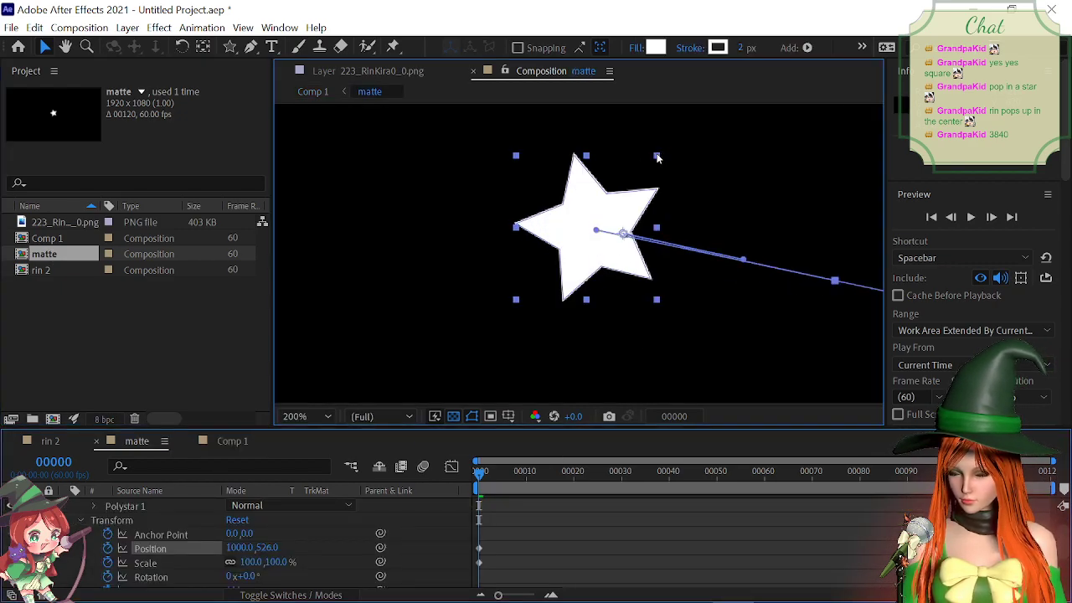
{"action": "left_click_drag", "start_coordinate": [659, 154], "coordinate": [629, 240]}
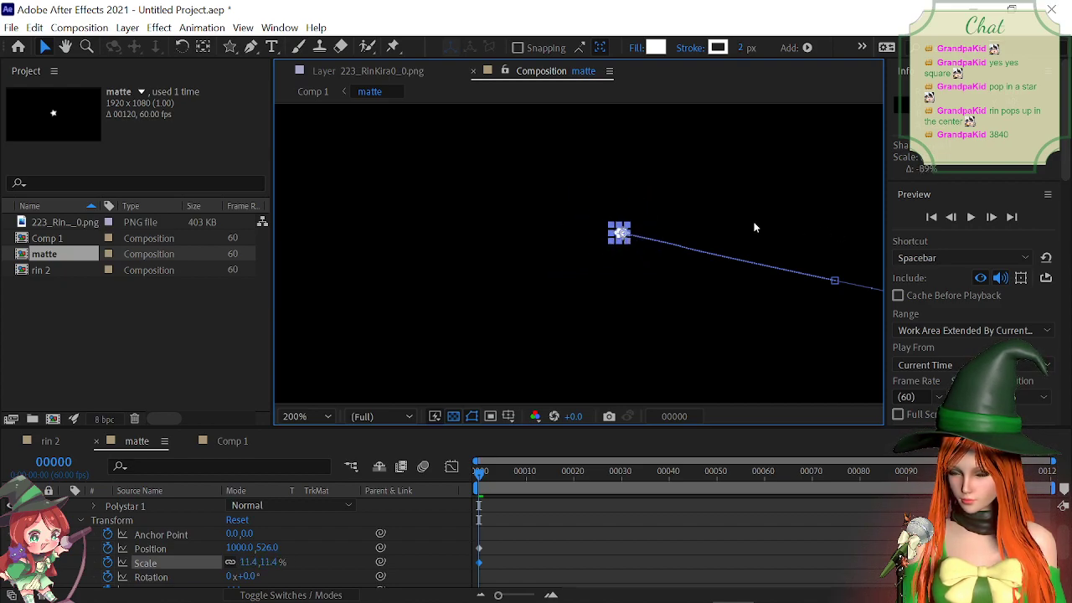
{"action": "scroll", "coordinate": [482, 277], "scroll_direction": "down", "scroll_amount": 8}
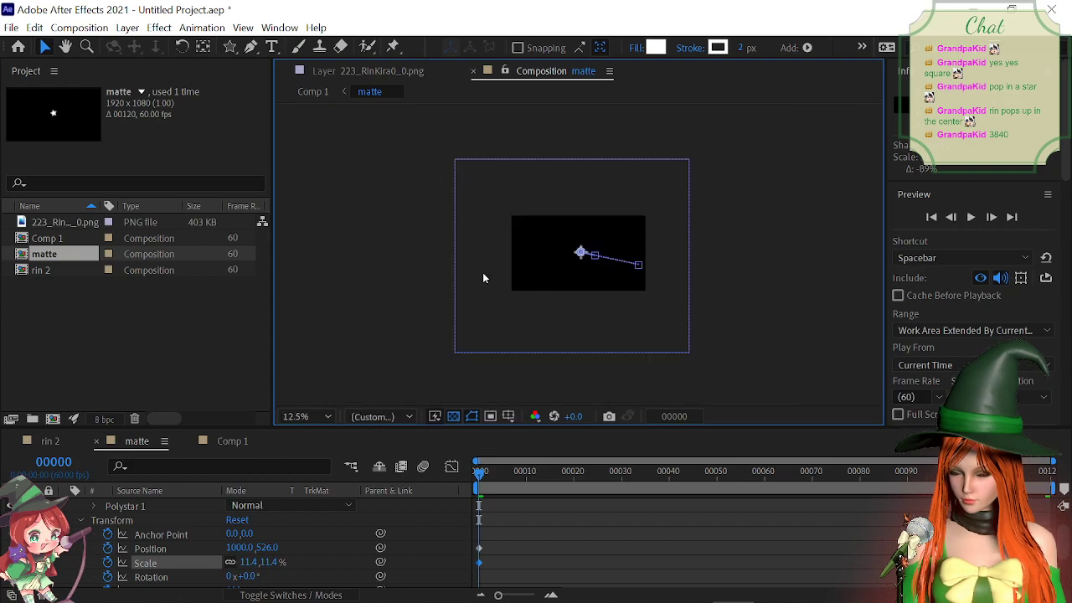
Step: Return to Comp 1 and play back the combined image and matte animation
{"action": "double_click", "coordinate": [47, 238]}
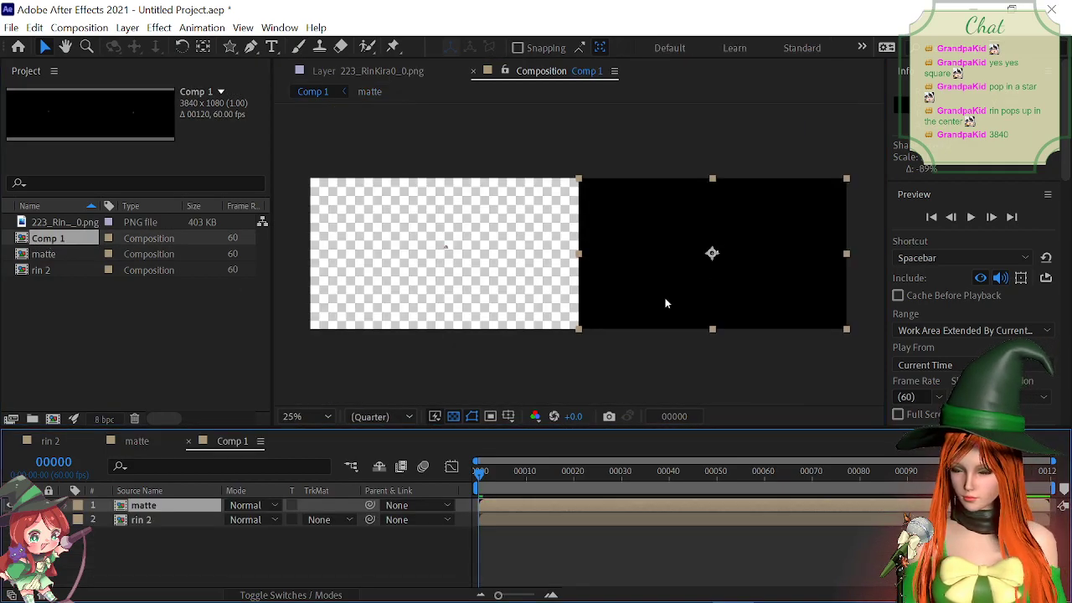
{"action": "key", "text": "space"}
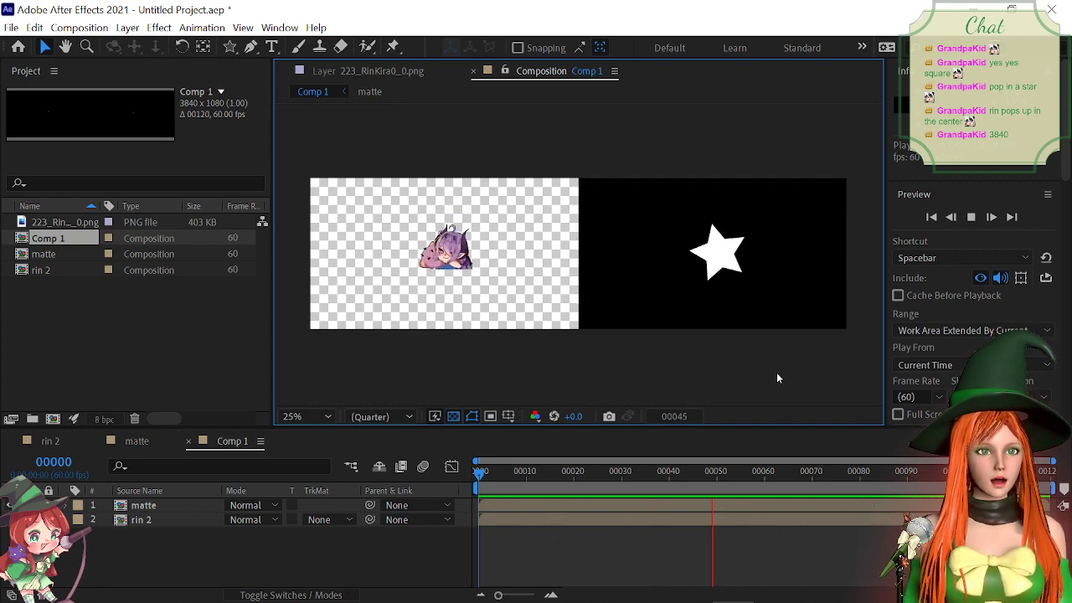
{"action": "key", "text": "space"}
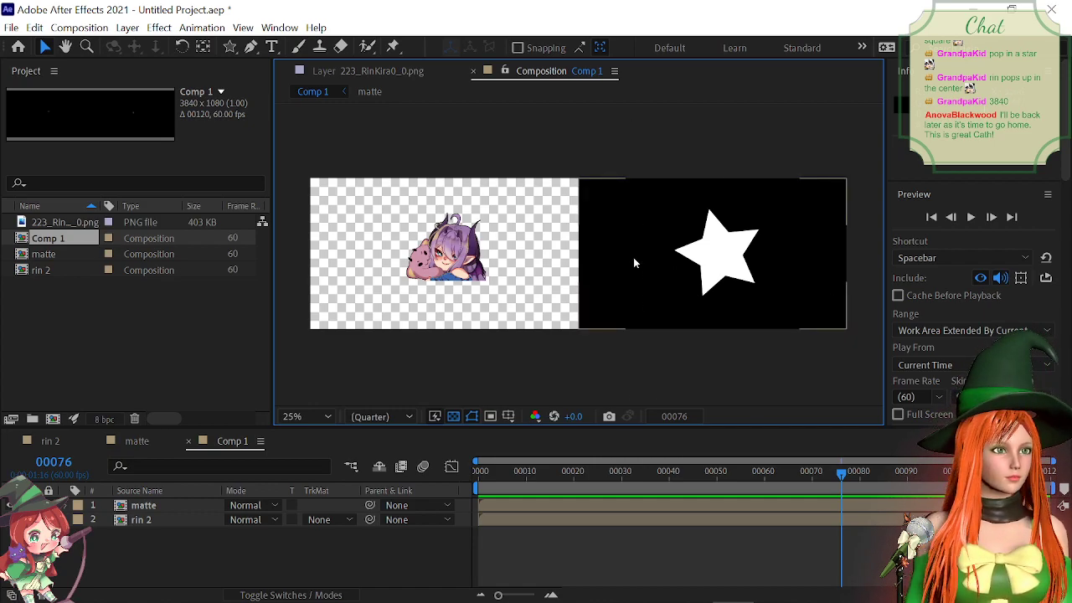
Step: Send Comp 1 to the Adobe Media Encoder queue and set its export format to WebM
{"action": "left_click", "coordinate": [14, 30]}
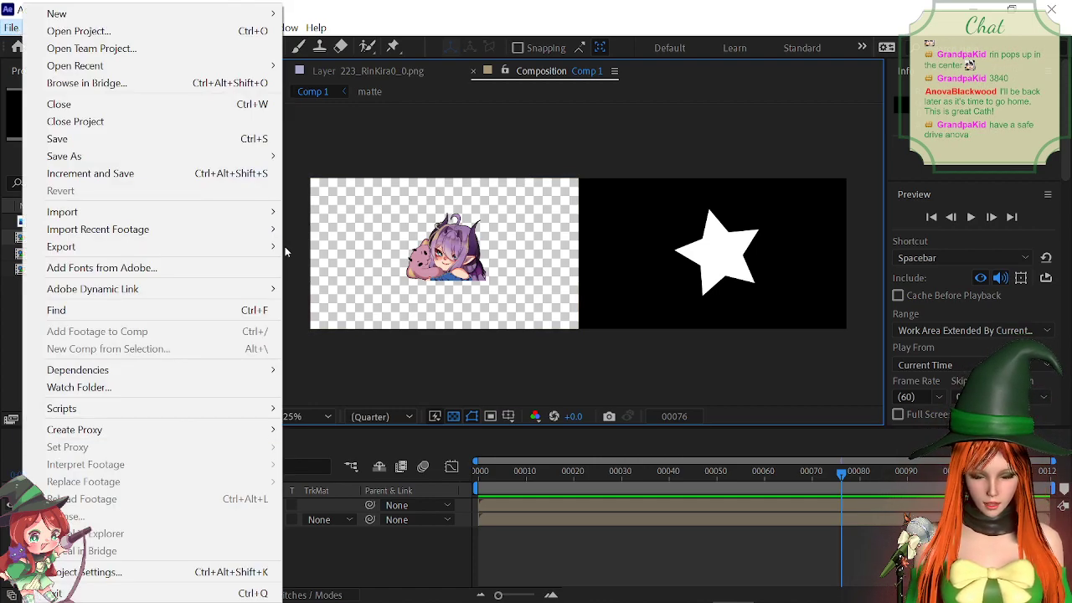
{"action": "mouse_move", "coordinate": [200, 247]}
{"action": "left_click", "coordinate": [335, 246]}
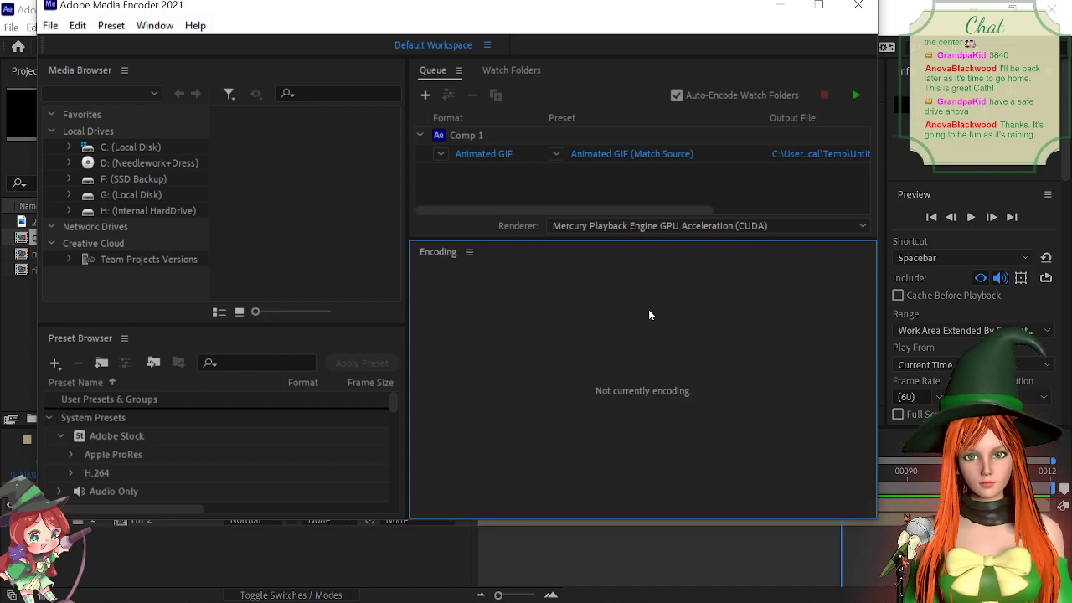
{"action": "left_click", "coordinate": [504, 157]}
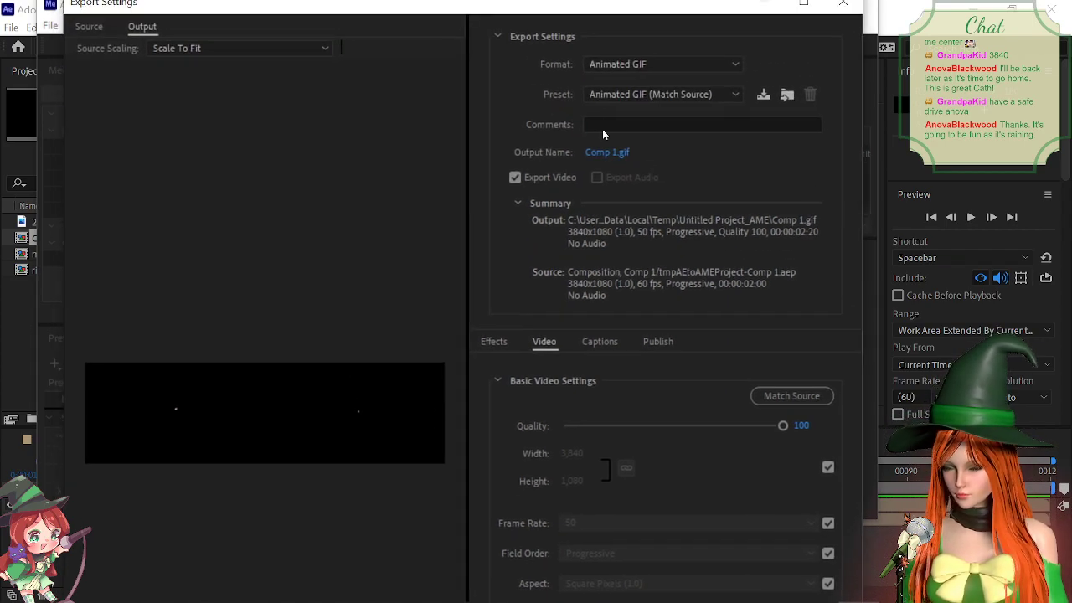
{"action": "left_click", "coordinate": [611, 67]}
{"action": "left_click", "coordinate": [614, 28]}
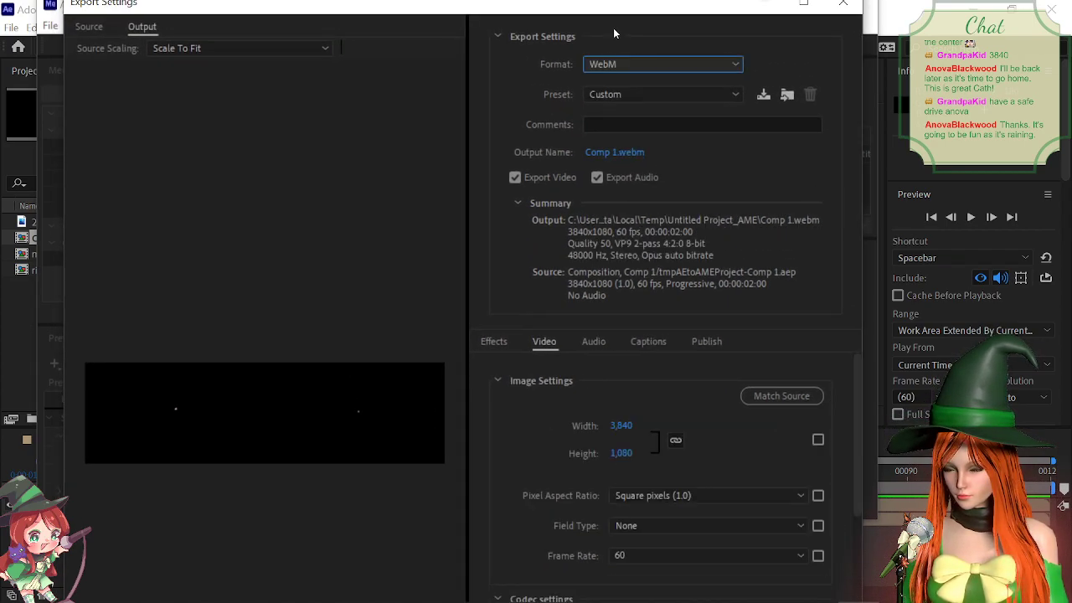
Step: Name the export's output file rin pop, keeping the default output folder
{"action": "left_click", "coordinate": [612, 154]}
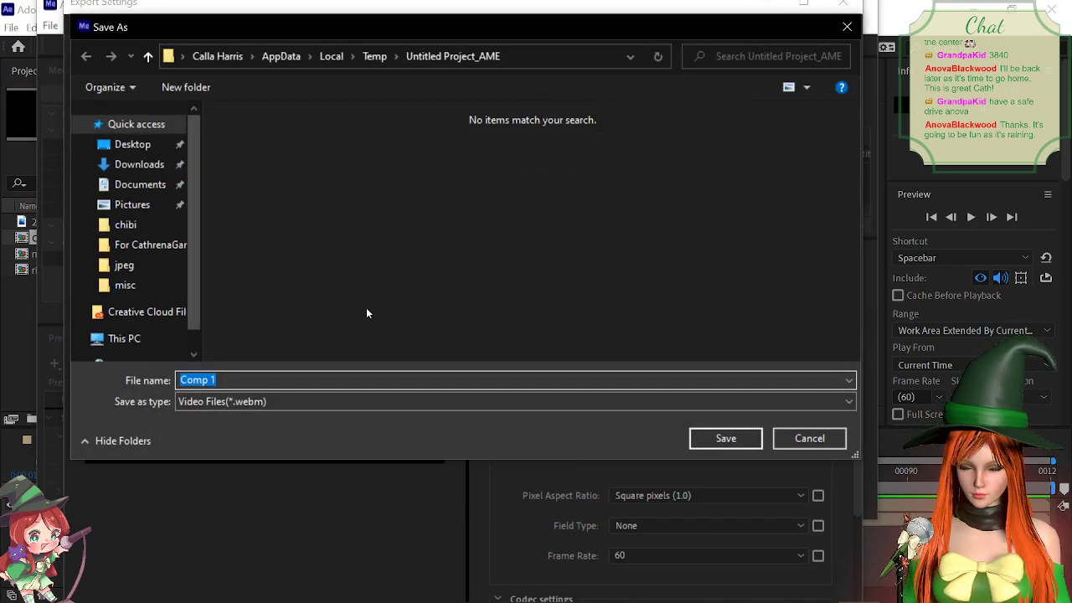
{"action": "type", "text": "rin"}
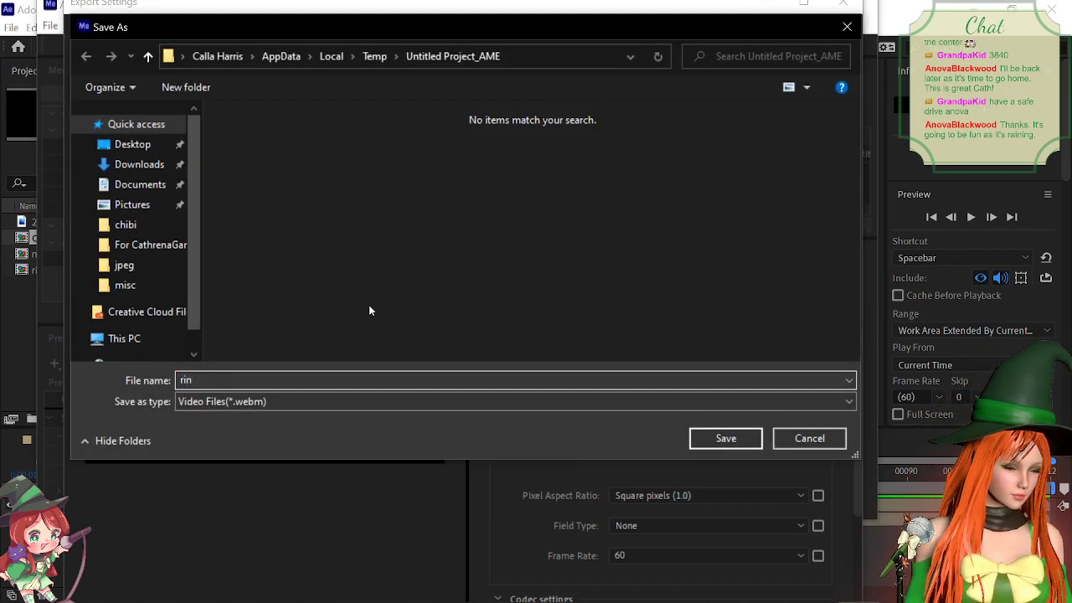
{"action": "type", "text": " pop"}
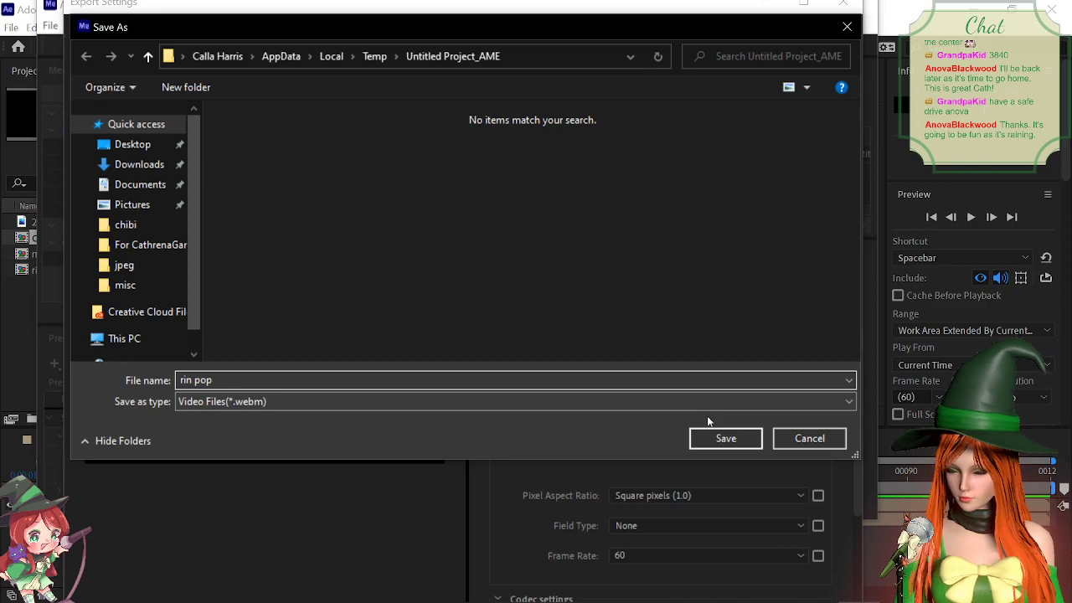
{"action": "left_click", "coordinate": [718, 438]}
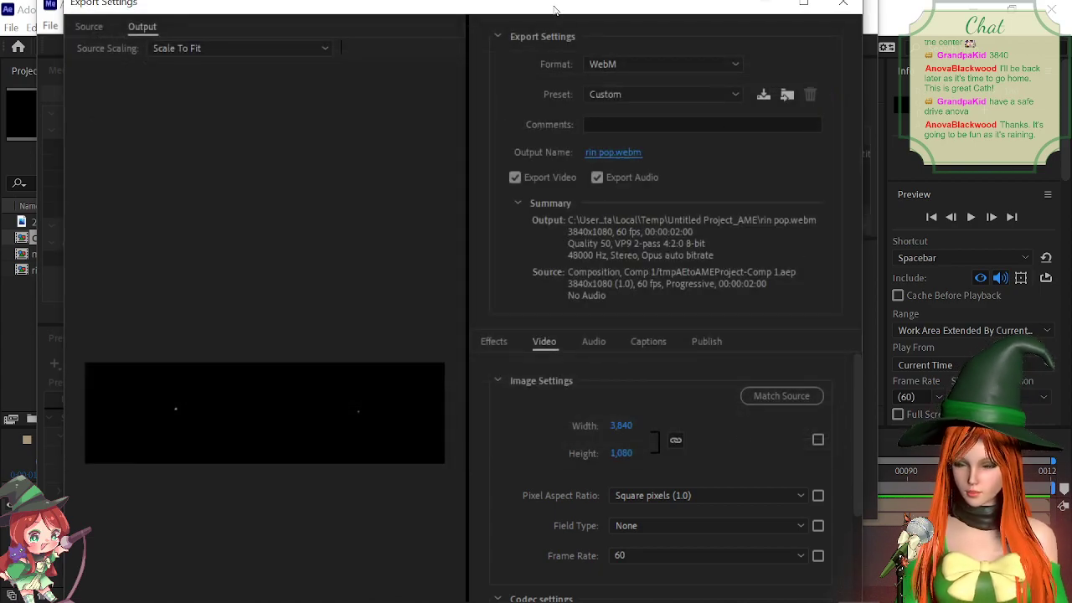
Step: Include the alpha channel in the WebM export, accept the export settings and encode the queue
{"action": "mouse_move", "coordinate": [554, 10]}
{"action": "left_mouse_down"}
{"action": "mouse_move", "coordinate": [562, 31]}
{"action": "mouse_move", "coordinate": [563, 0]}
{"action": "mouse_move", "coordinate": [548, 0]}
{"action": "left_mouse_up"}
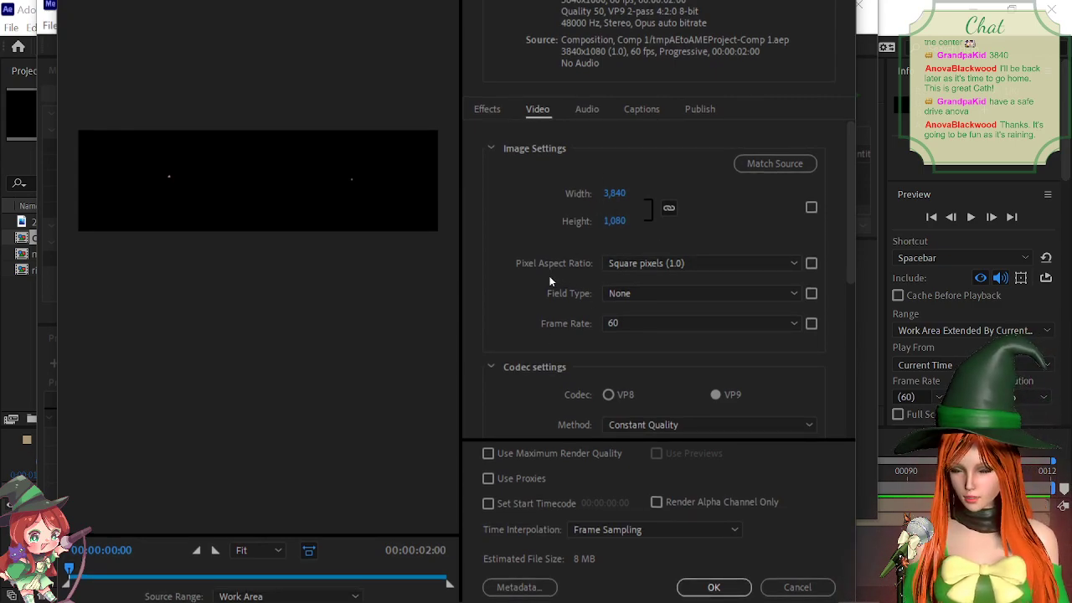
{"action": "scroll", "coordinate": [598, 268], "scroll_direction": "down", "scroll_amount": 3}
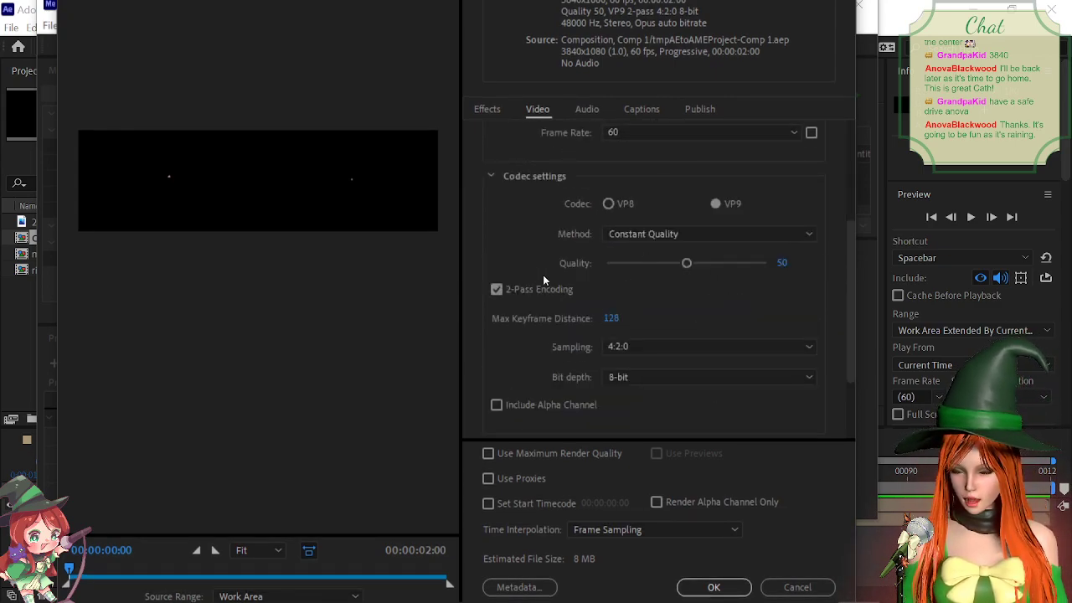
{"action": "scroll", "coordinate": [543, 275], "scroll_direction": "down", "scroll_amount": 2}
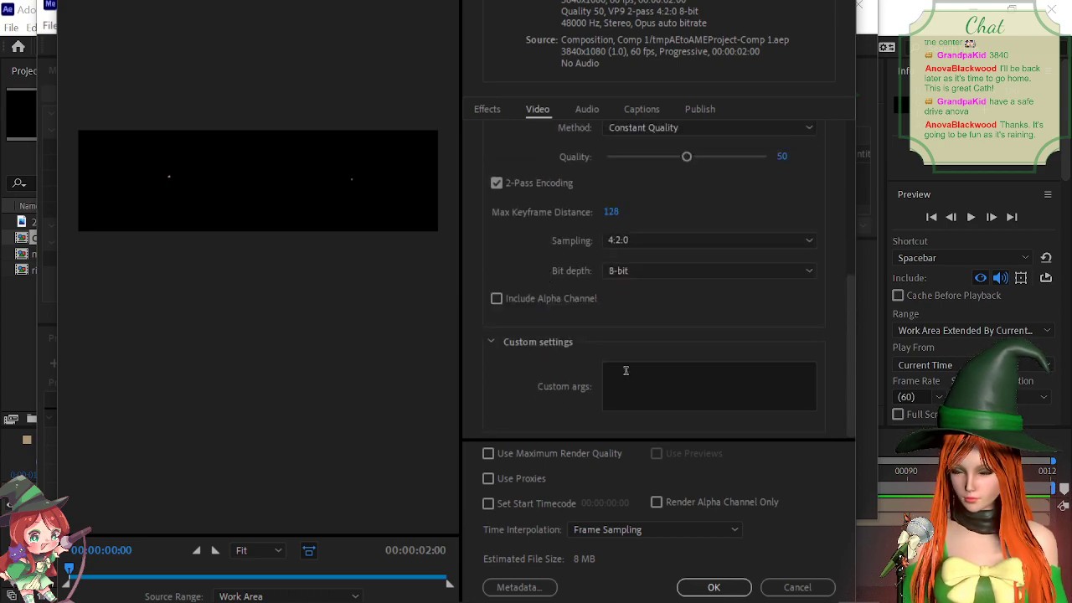
{"action": "left_click", "coordinate": [516, 299]}
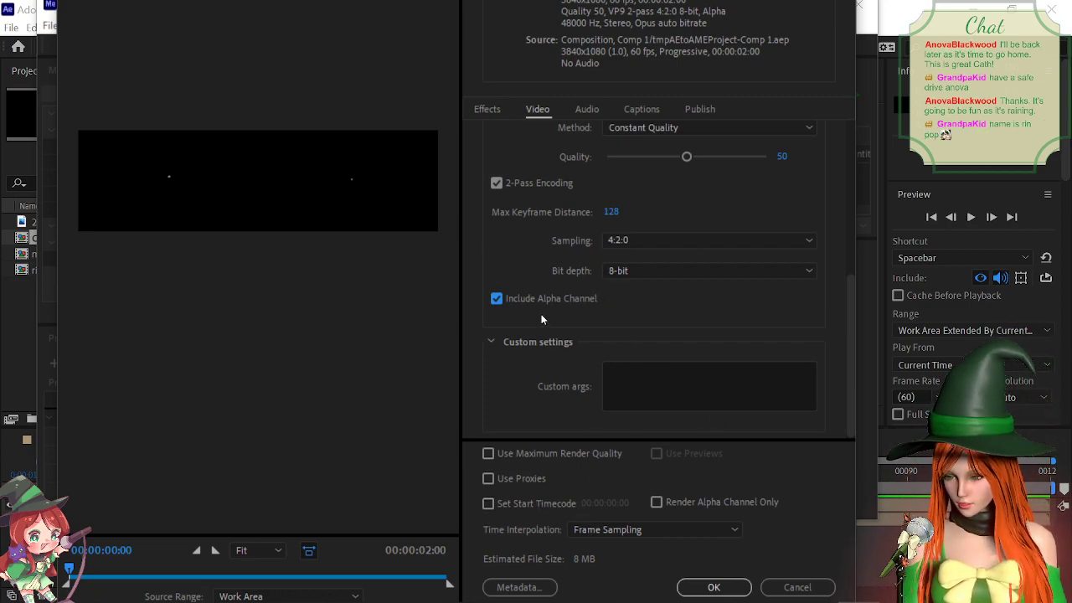
{"action": "scroll", "coordinate": [542, 318], "scroll_direction": "up", "scroll_amount": 5}
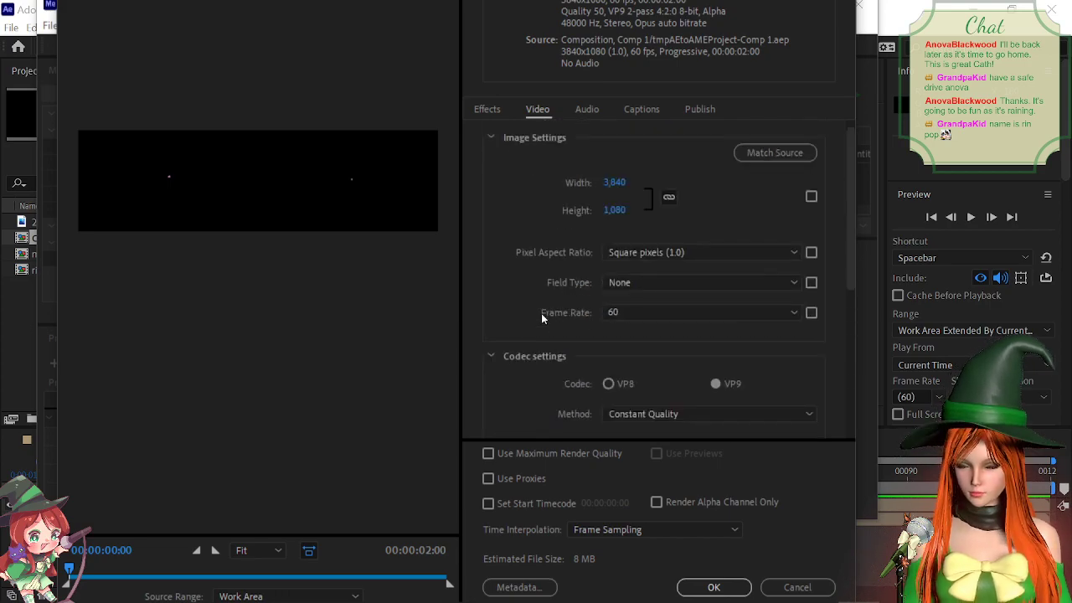
{"action": "scroll", "coordinate": [543, 313], "scroll_direction": "up", "scroll_amount": 1}
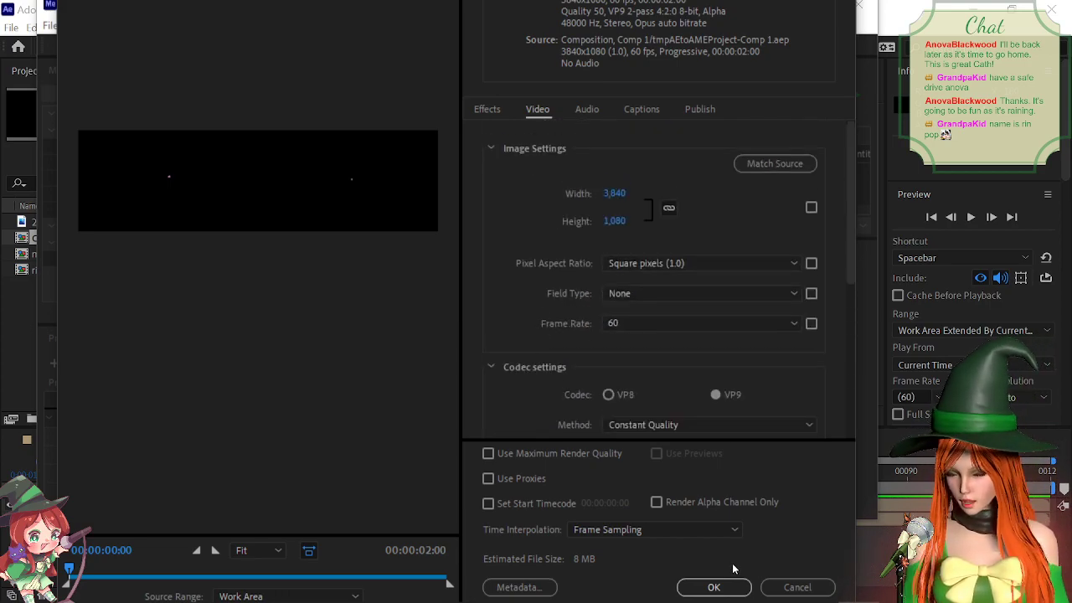
{"action": "left_click", "coordinate": [713, 587]}
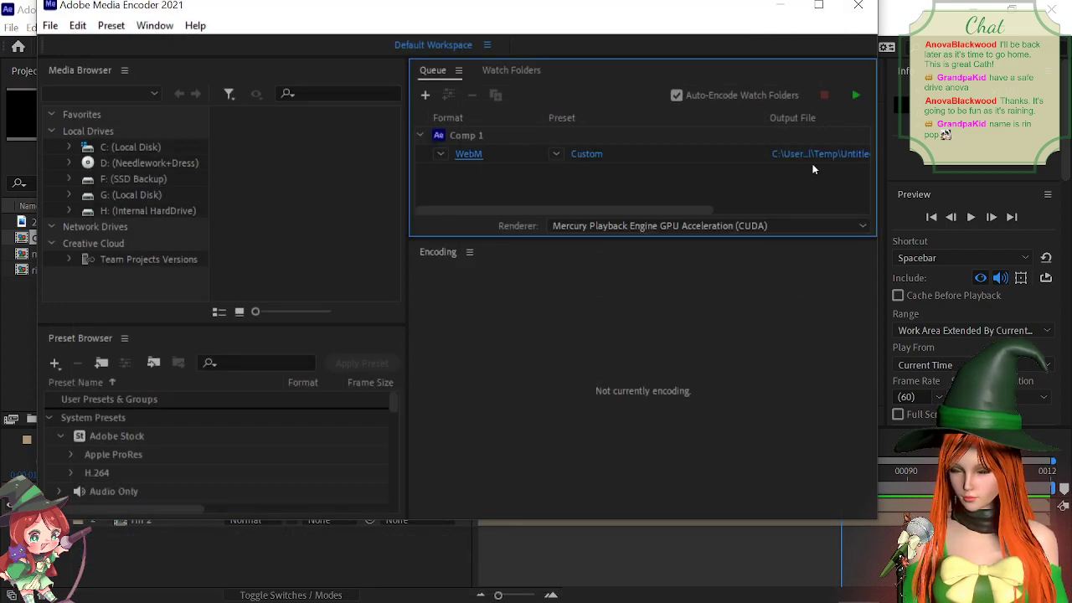
{"action": "left_click", "coordinate": [855, 94]}
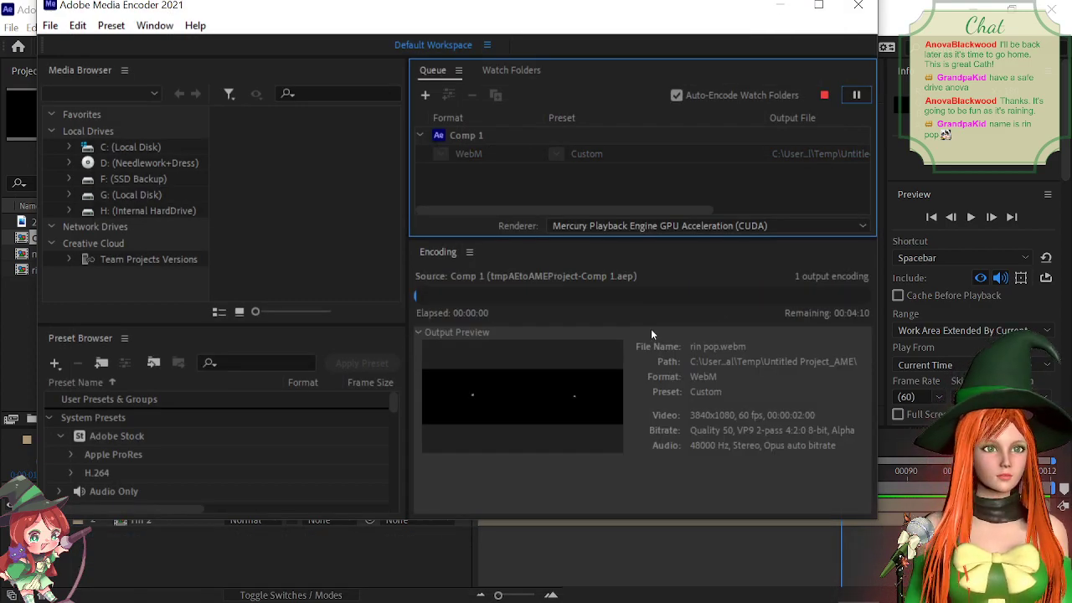
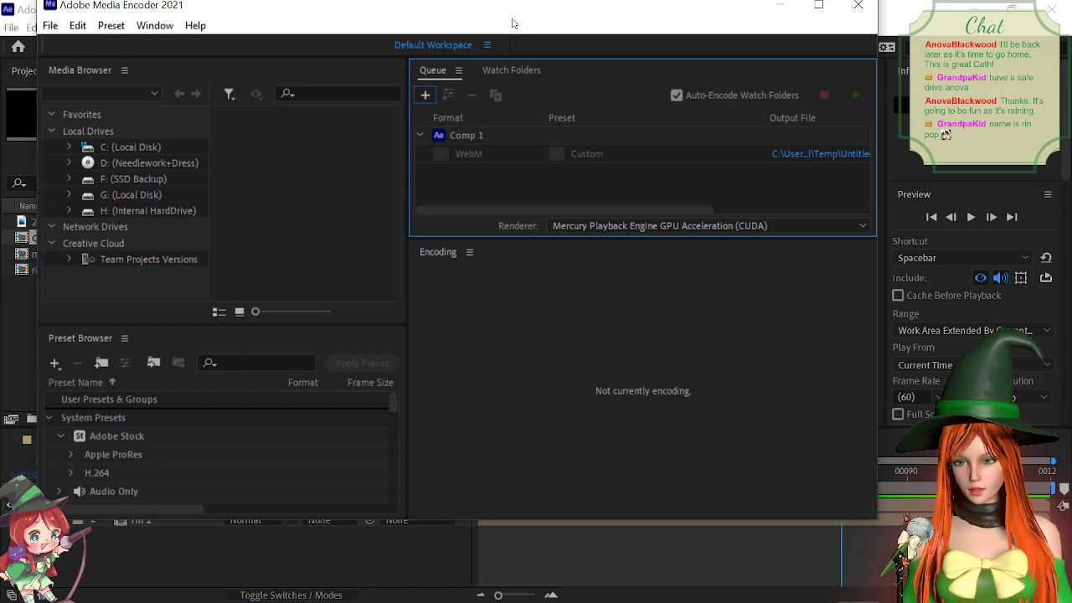
Step: Close Media Encoder, switch to OBS and add a new stinger transition named rin pop
{"action": "left_click_drag", "start_coordinate": [540, 23], "coordinate": [569, 67]}
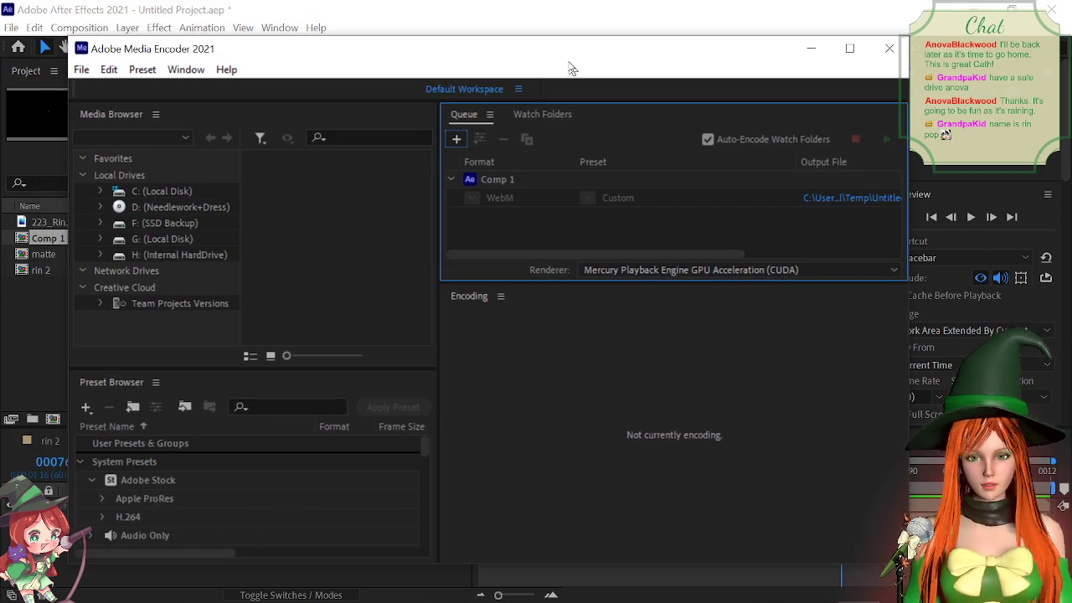
{"action": "left_click", "coordinate": [890, 47]}
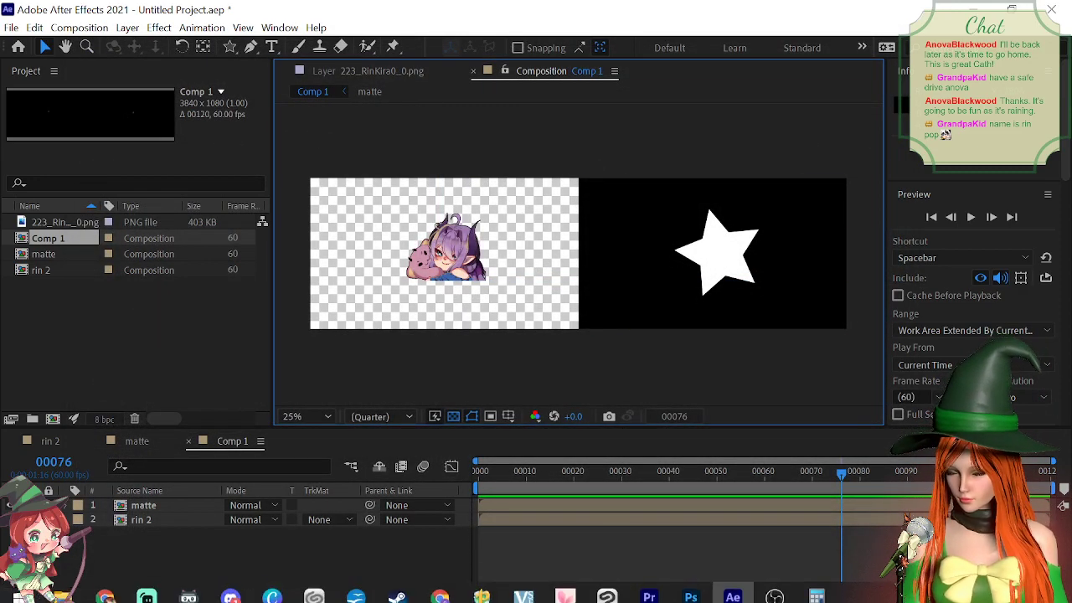
{"action": "left_click", "coordinate": [775, 594]}
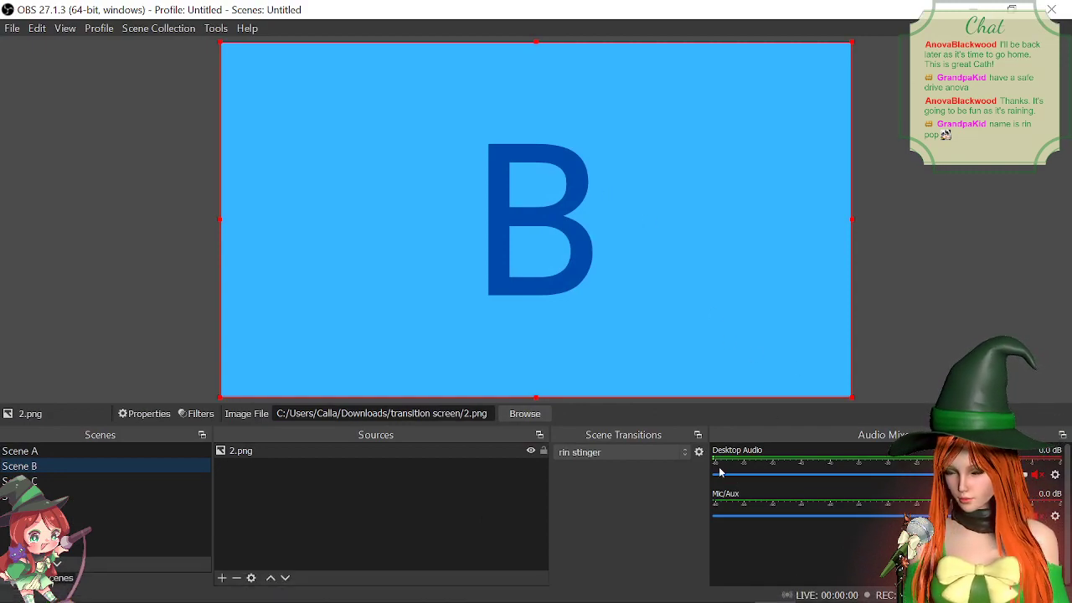
{"action": "left_click", "coordinate": [684, 454]}
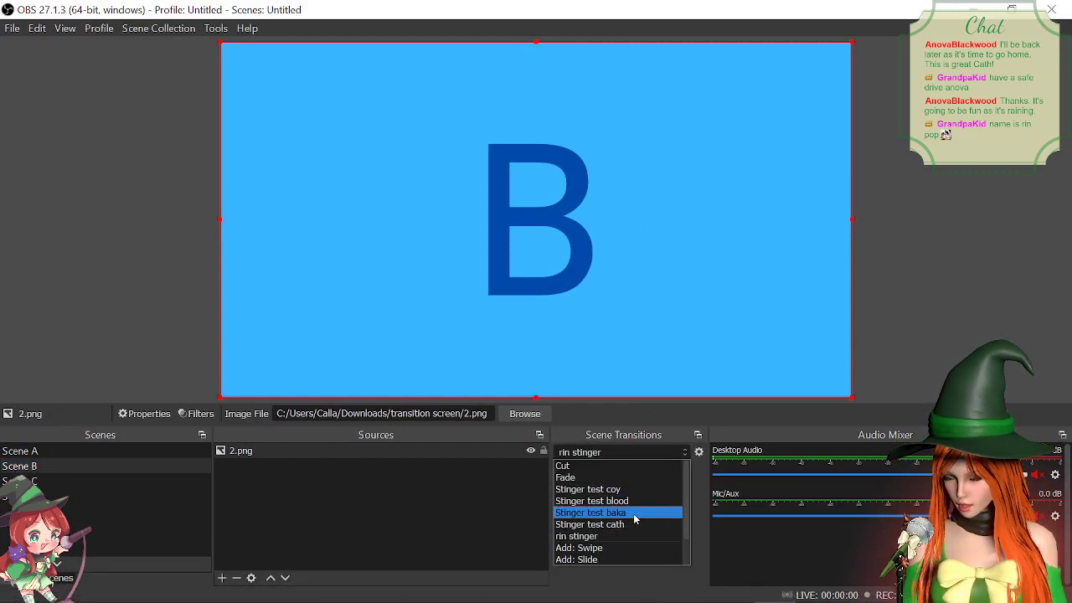
{"action": "scroll", "coordinate": [603, 553], "scroll_direction": "down", "scroll_amount": 1}
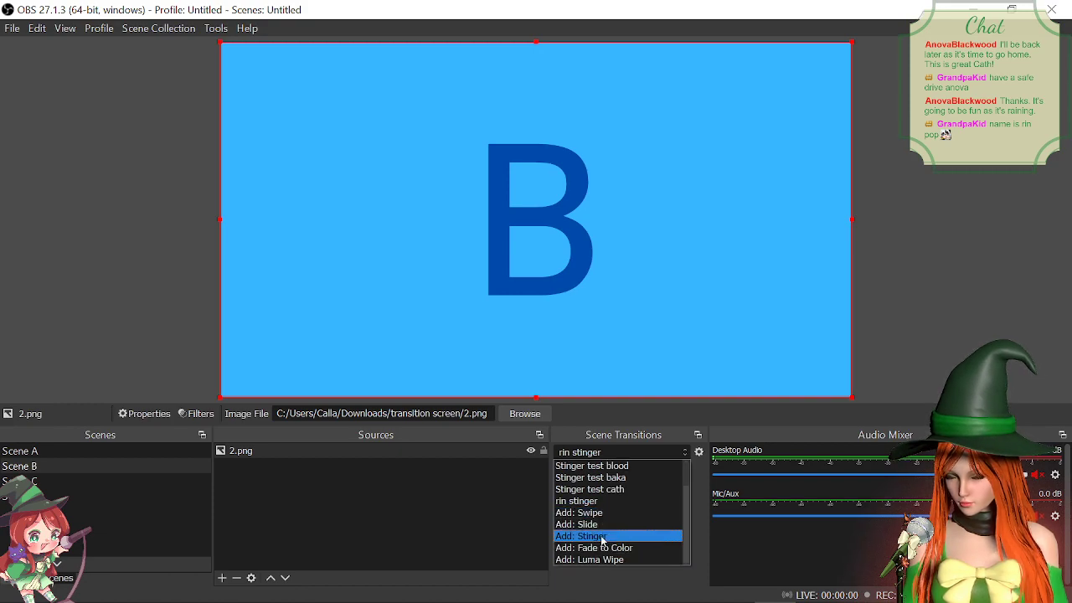
{"action": "left_click", "coordinate": [601, 536]}
{"action": "type", "text": "rin pop"}
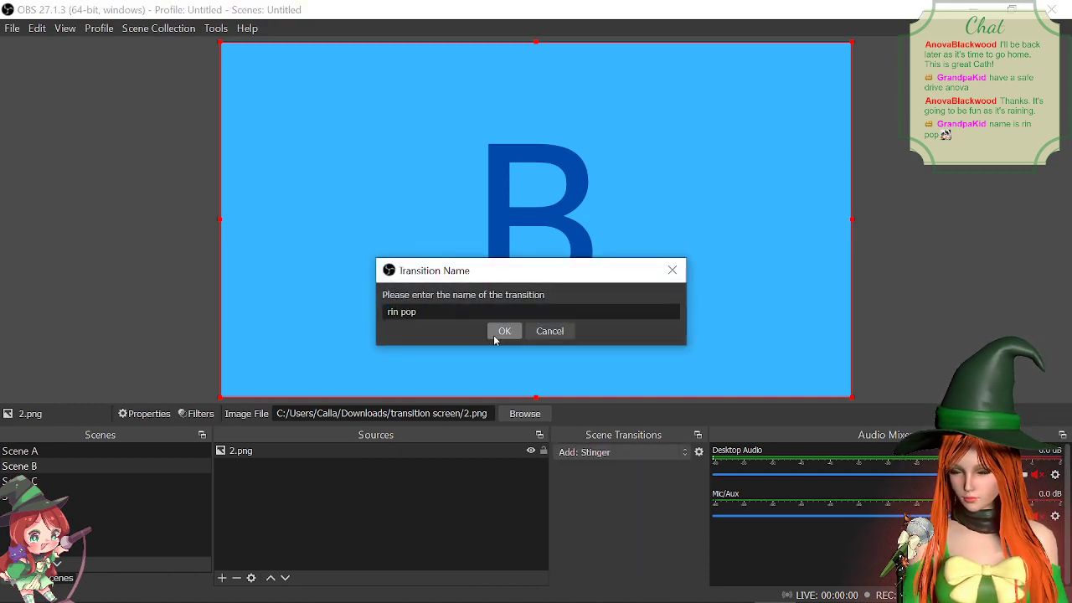
{"action": "left_click", "coordinate": [496, 335]}
Step: Browse the blood and rin stinger_AME folders for the new stinger's video file
{"action": "left_click", "coordinate": [687, 372]}
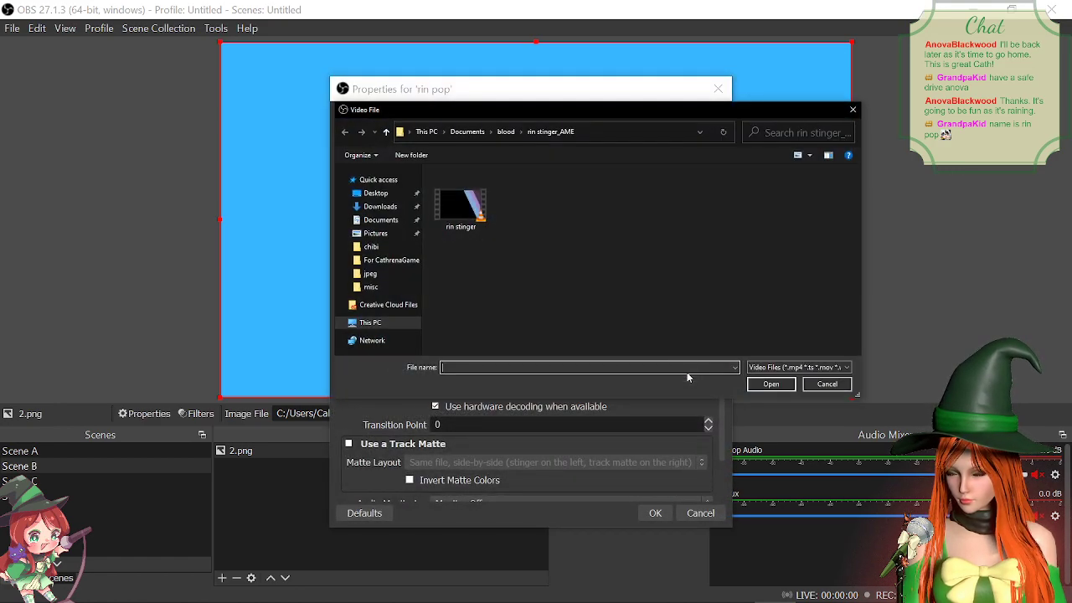
{"action": "left_click", "coordinate": [506, 131]}
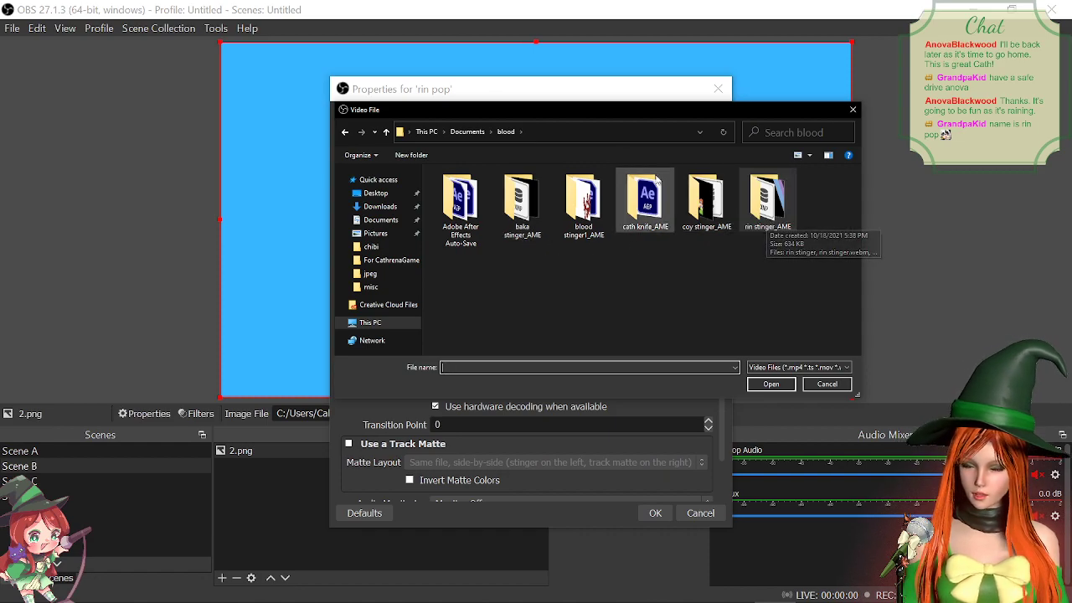
{"action": "double_click", "coordinate": [774, 201]}
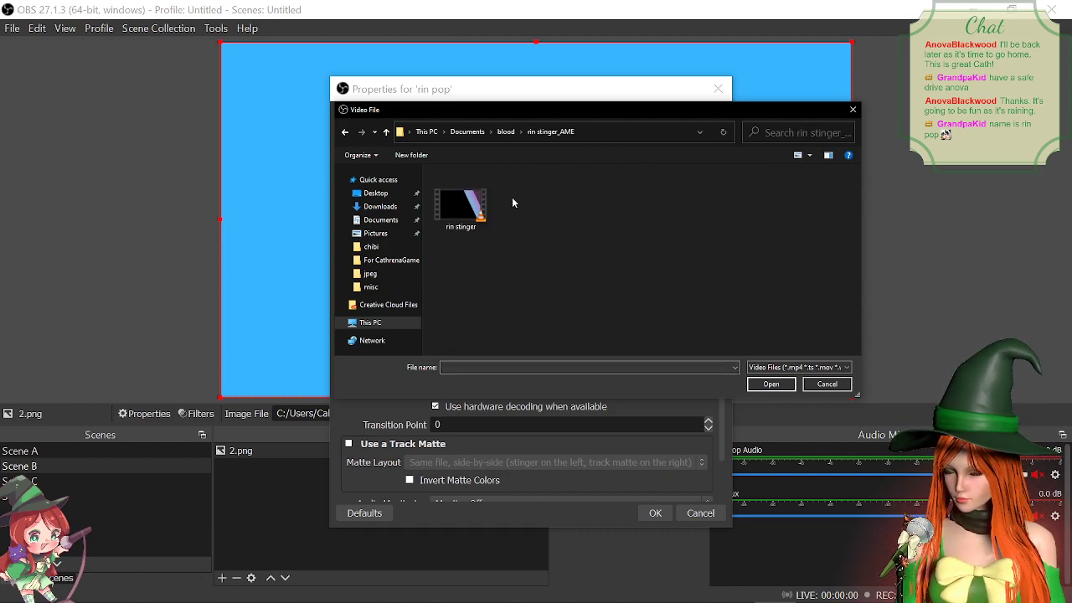
{"action": "double_click", "coordinate": [460, 205]}
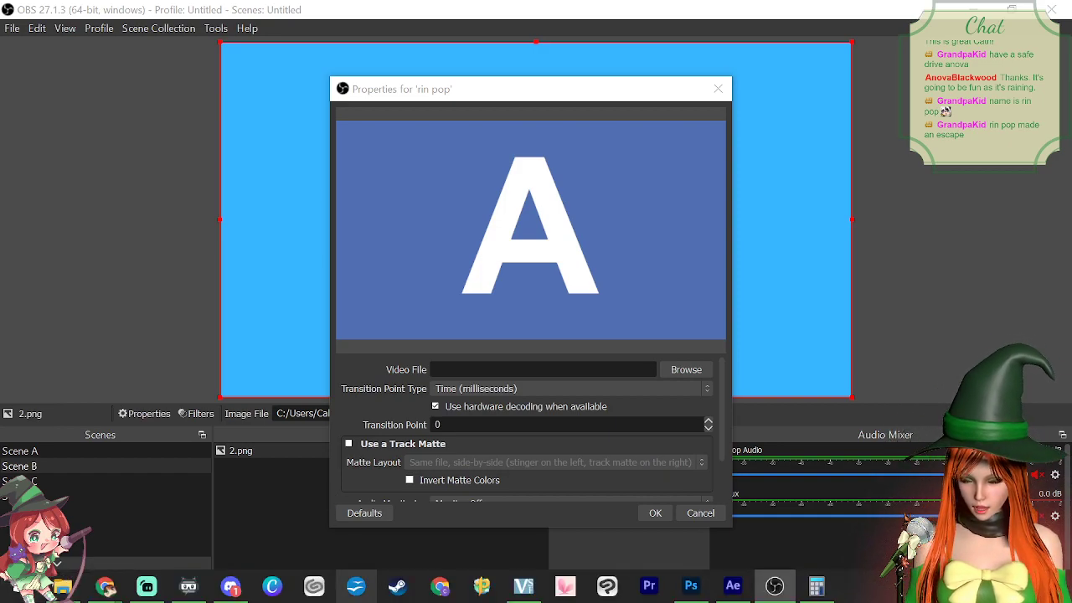
Step: Switch back to After Effects, send Comp 1 to the Media Encoder queue again and open its export settings
{"action": "left_click", "coordinate": [733, 587]}
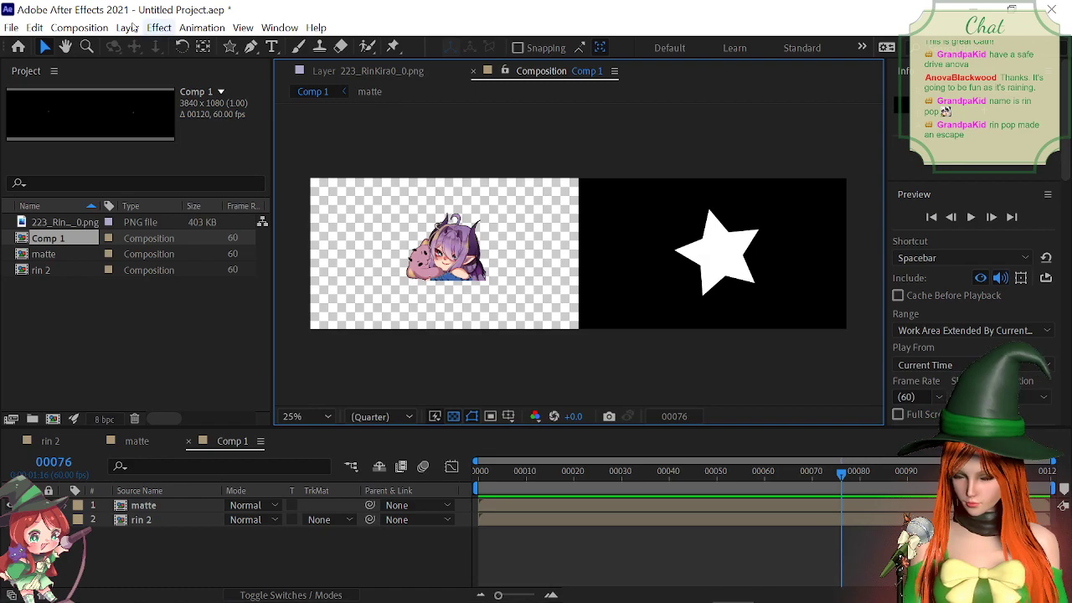
{"action": "left_click", "coordinate": [11, 28]}
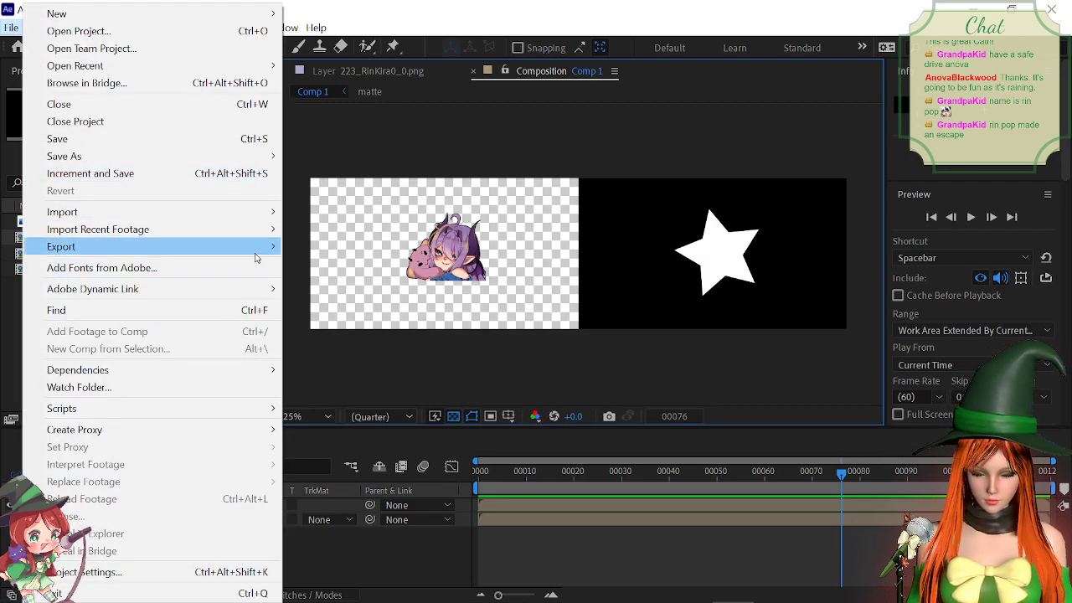
{"action": "mouse_move", "coordinate": [168, 246]}
{"action": "left_click", "coordinate": [360, 244]}
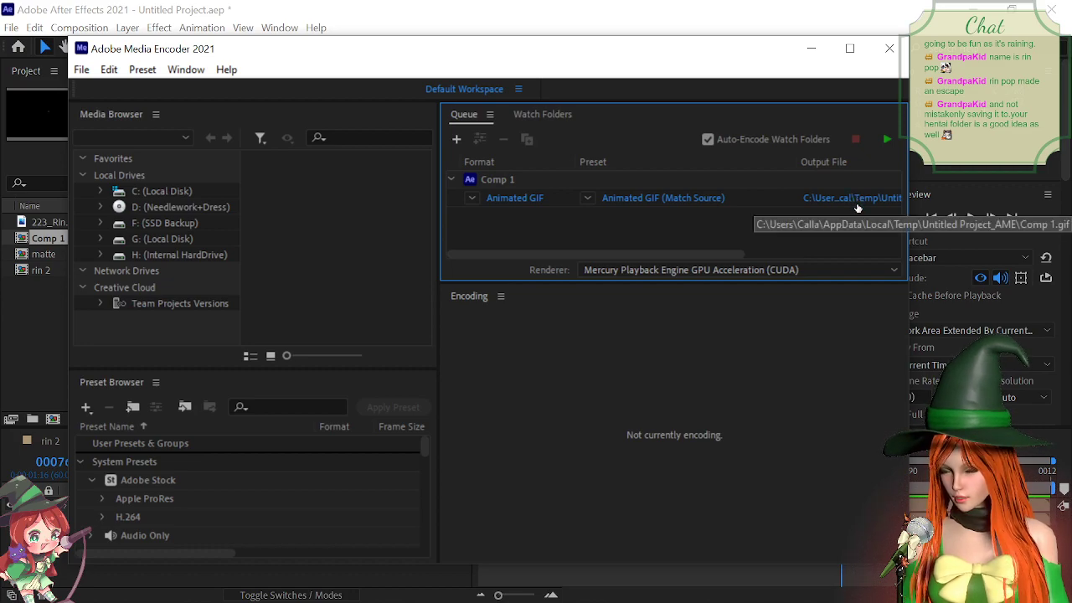
{"action": "left_click", "coordinate": [528, 198]}
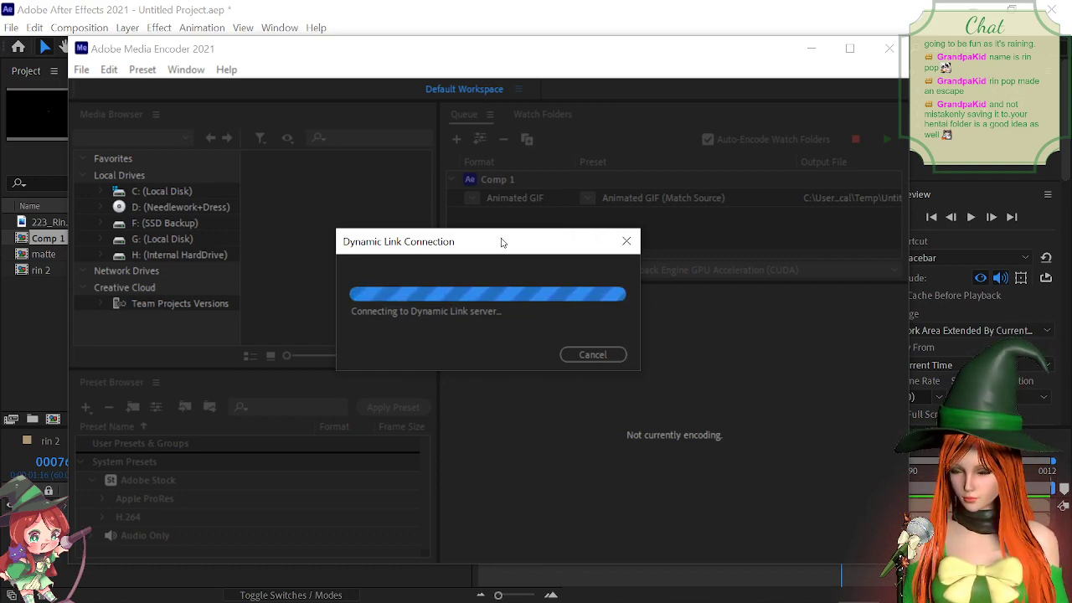
{"action": "left_click_drag", "start_coordinate": [498, 242], "coordinate": [244, 179]}
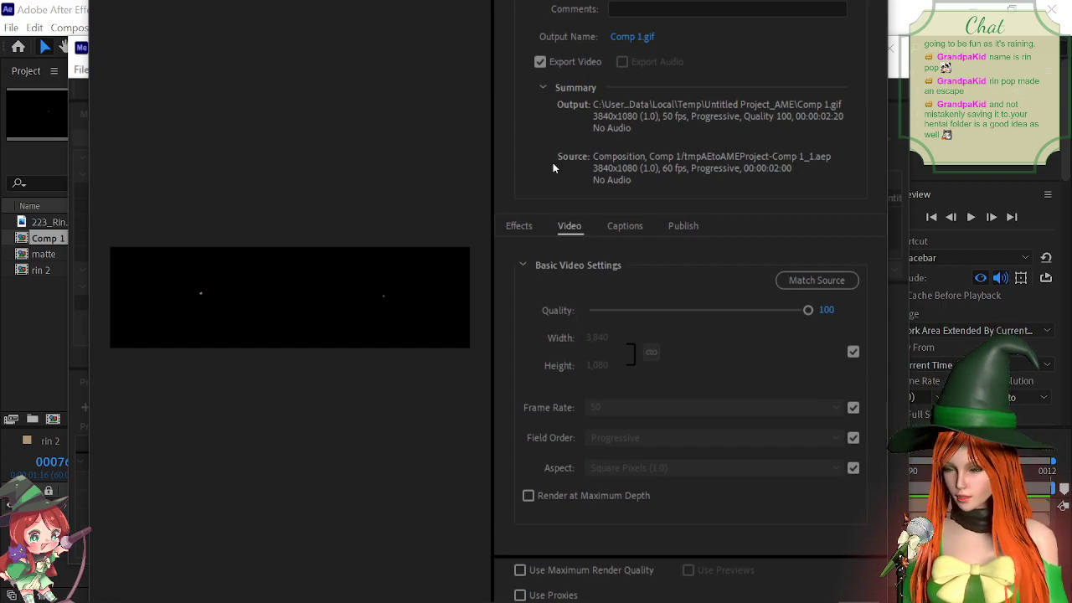
Step: Look up the full path of the default output folder for Comp 1, then cancel saving
{"action": "left_click", "coordinate": [619, 38]}
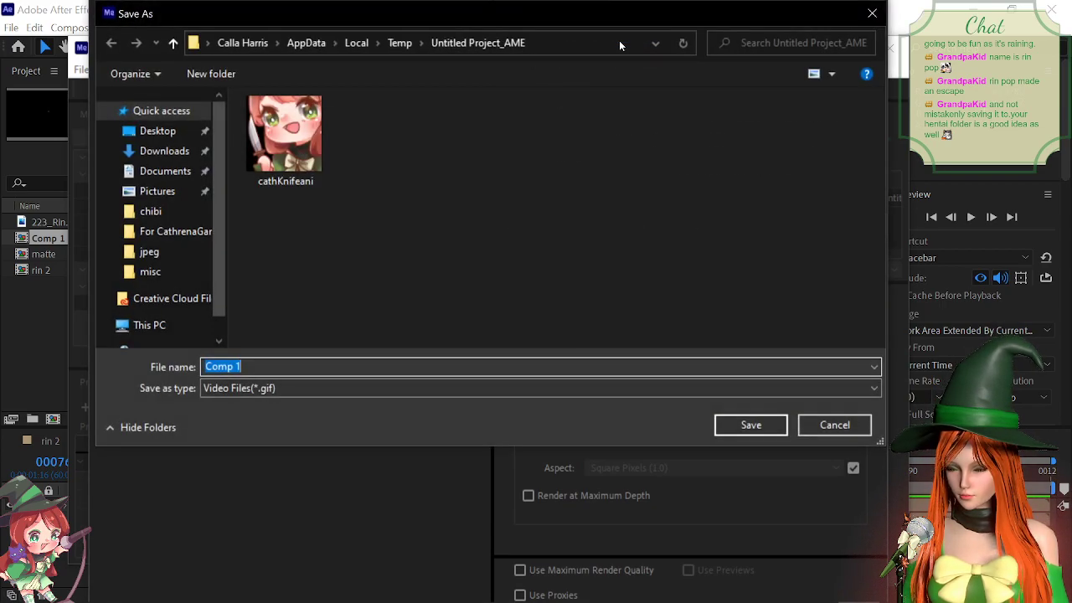
{"action": "left_click", "coordinate": [561, 38]}
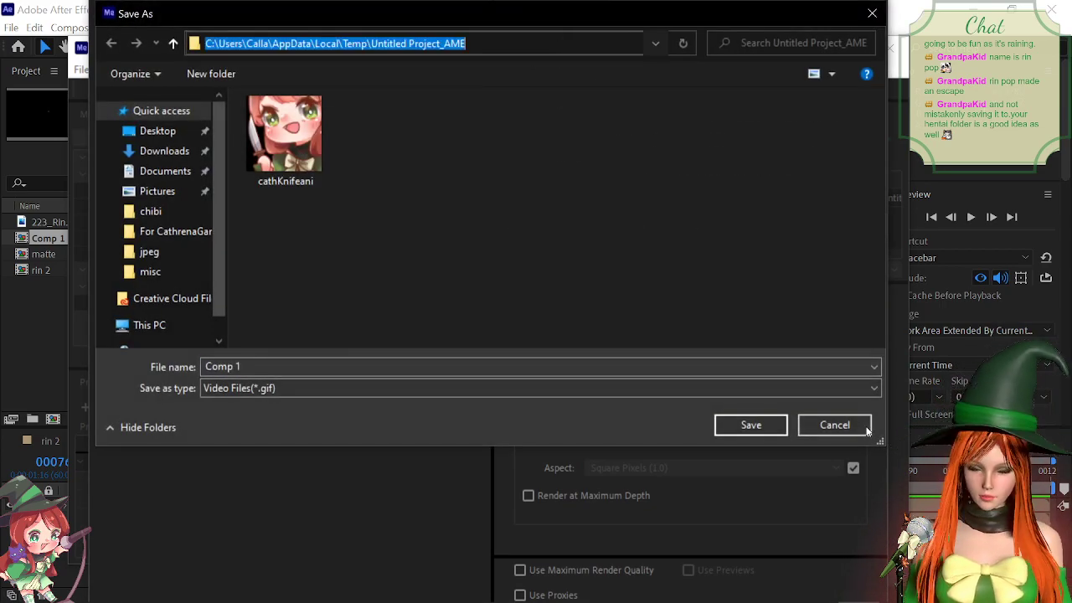
{"action": "left_click", "coordinate": [837, 423]}
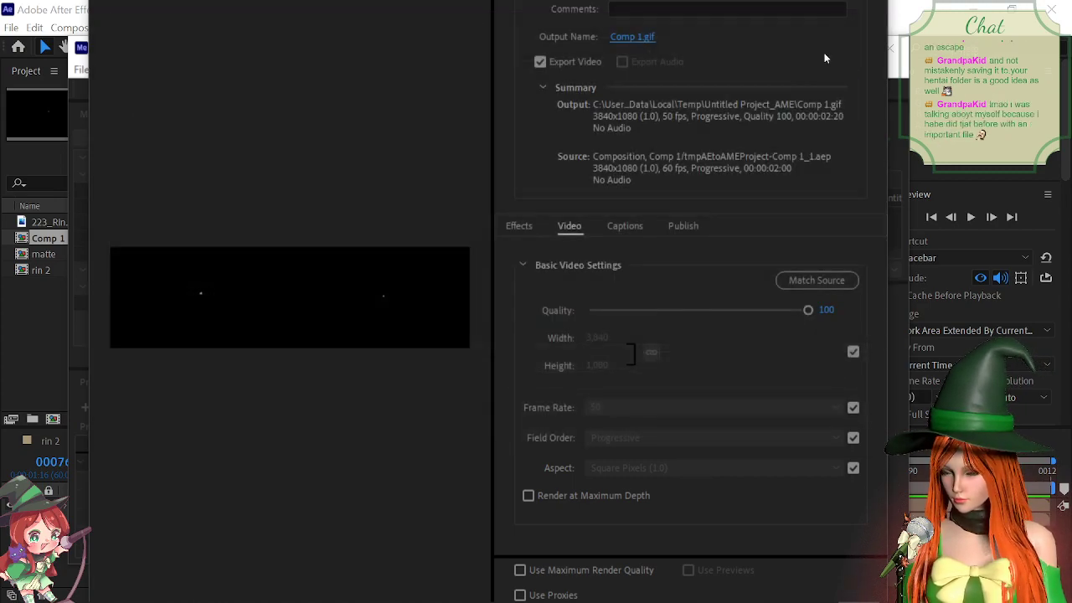
Step: Switch to OBS, load rin pop.webm from Untitled Project_AME as the rin pop stinger video, enable the same-file, side-by-side track matte and accept
{"action": "key", "text": "Return"}
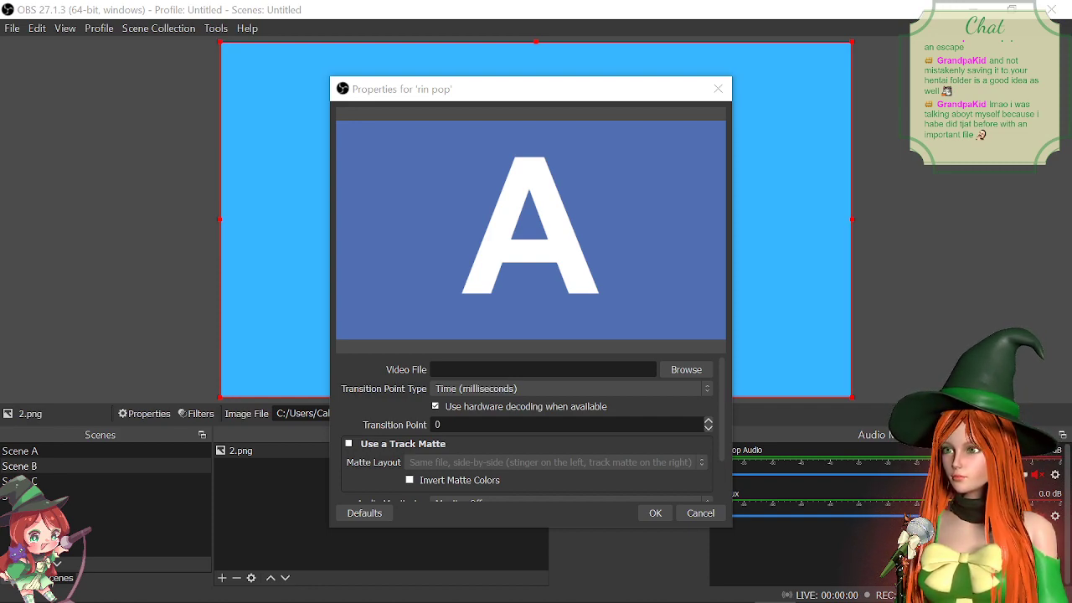
{"action": "key", "text": "Return"}
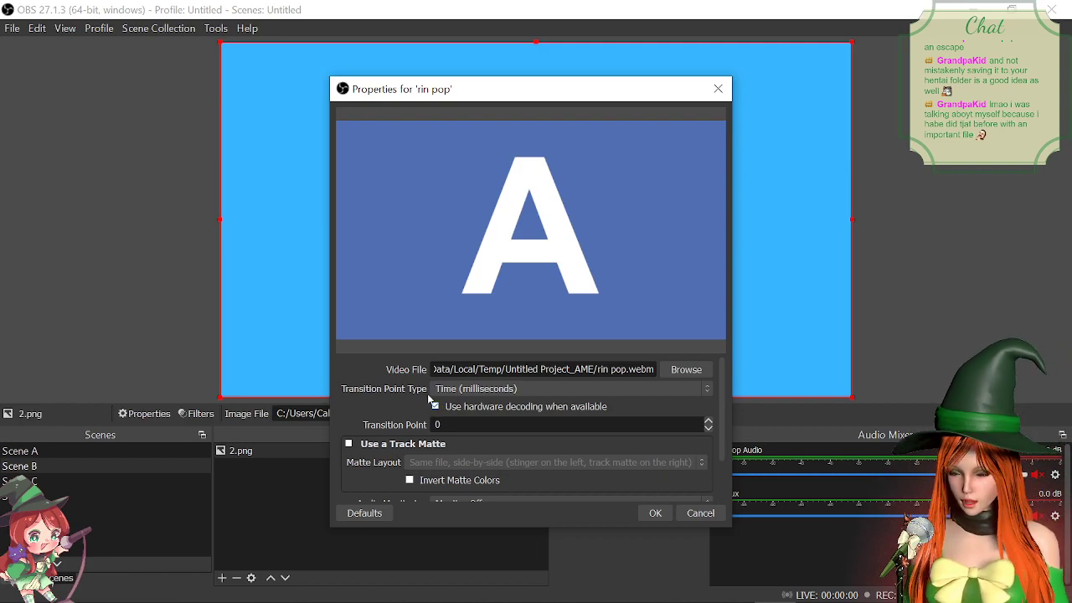
{"action": "left_click_drag", "start_coordinate": [491, 88], "coordinate": [468, 19]}
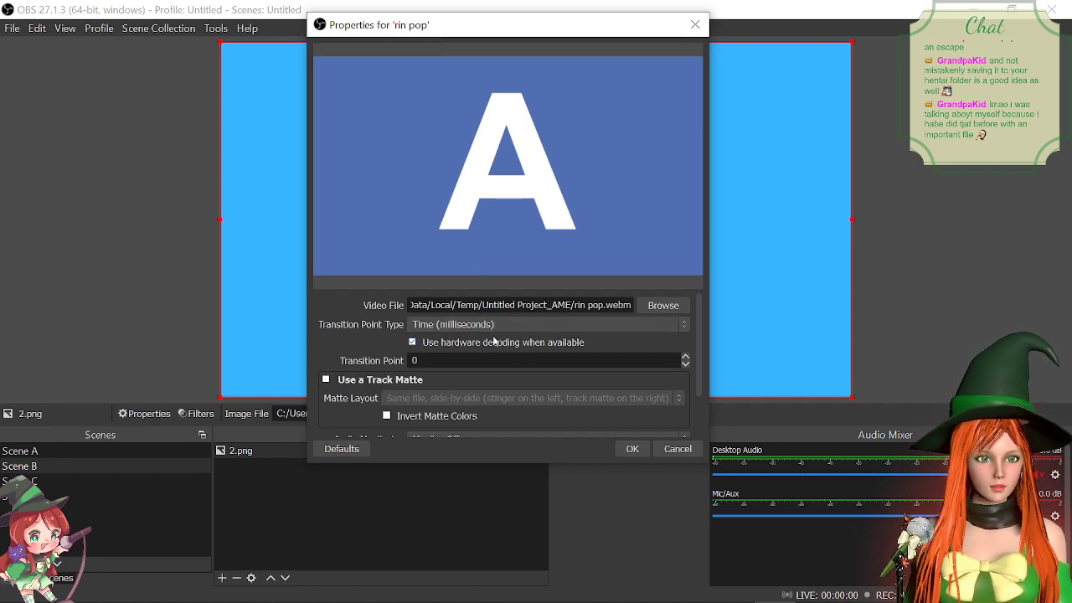
{"action": "left_click", "coordinate": [327, 379]}
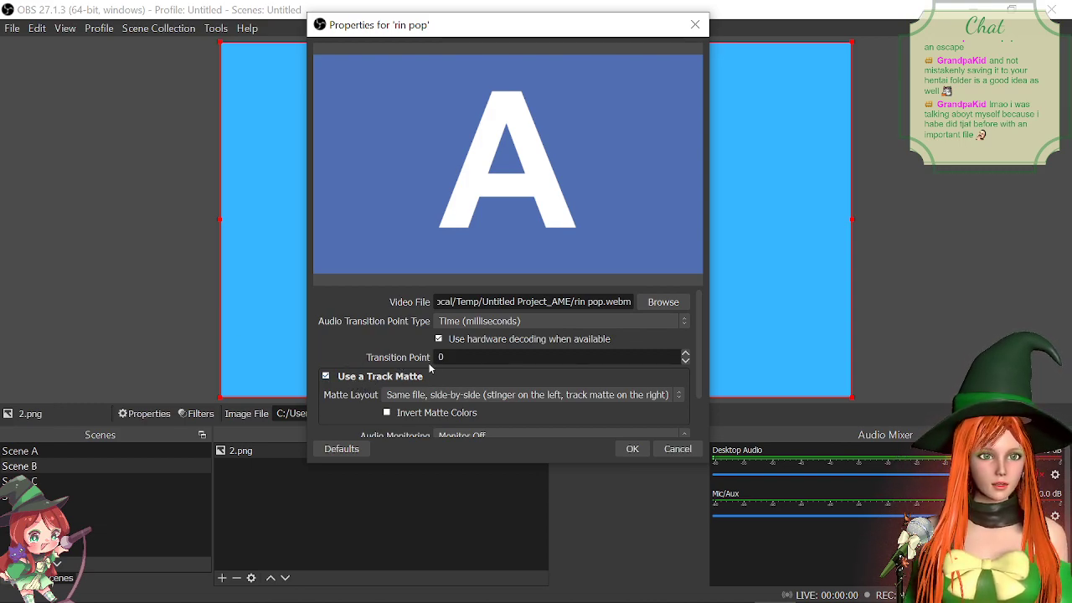
{"action": "left_click", "coordinate": [432, 412]}
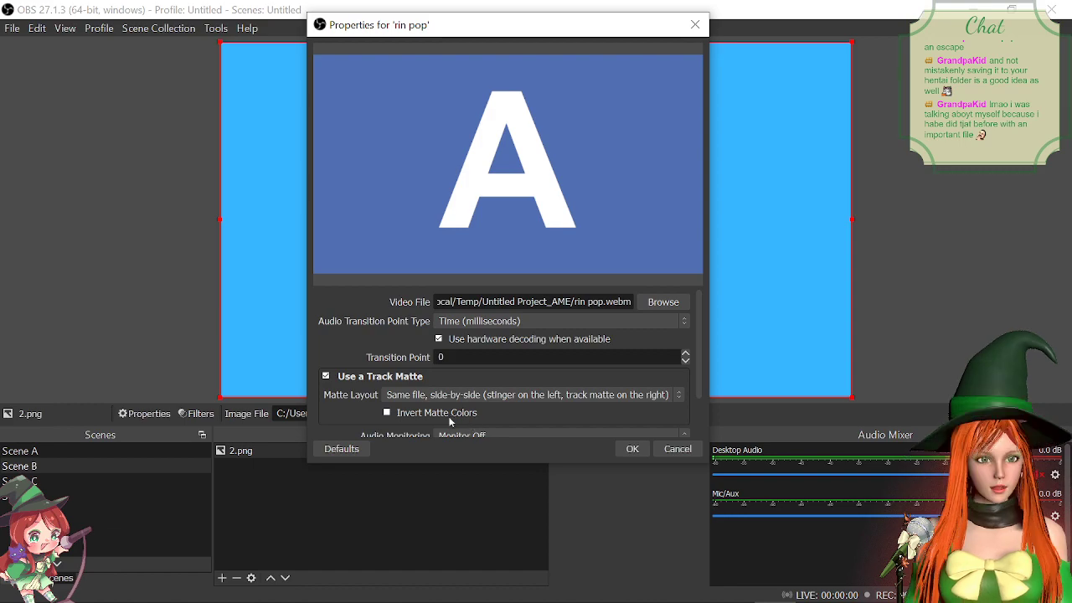
{"action": "scroll", "coordinate": [431, 404], "scroll_direction": "down", "scroll_amount": 2}
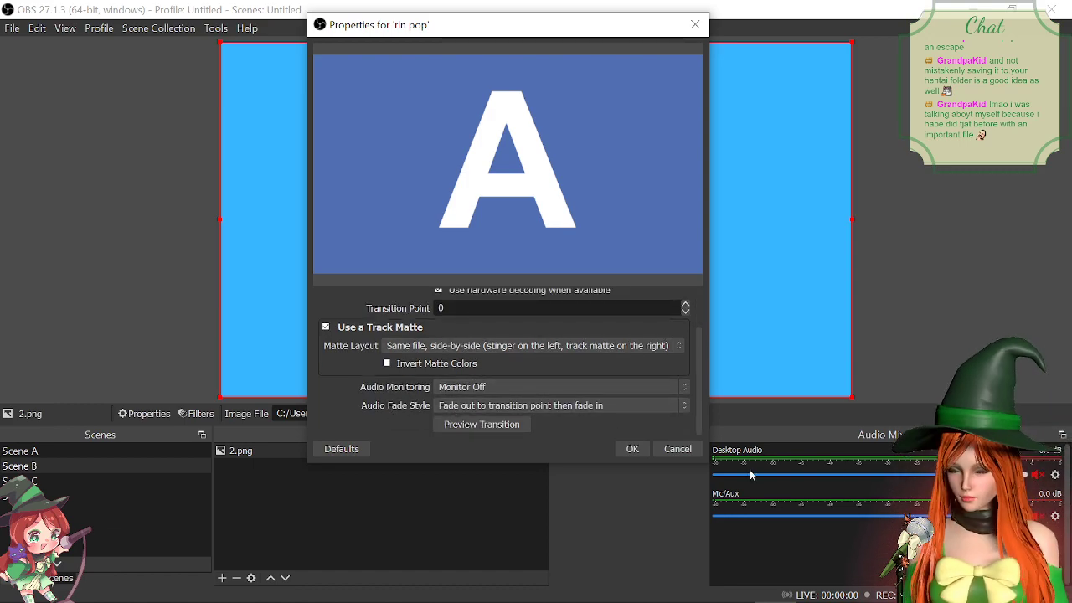
{"action": "left_click", "coordinate": [633, 449]}
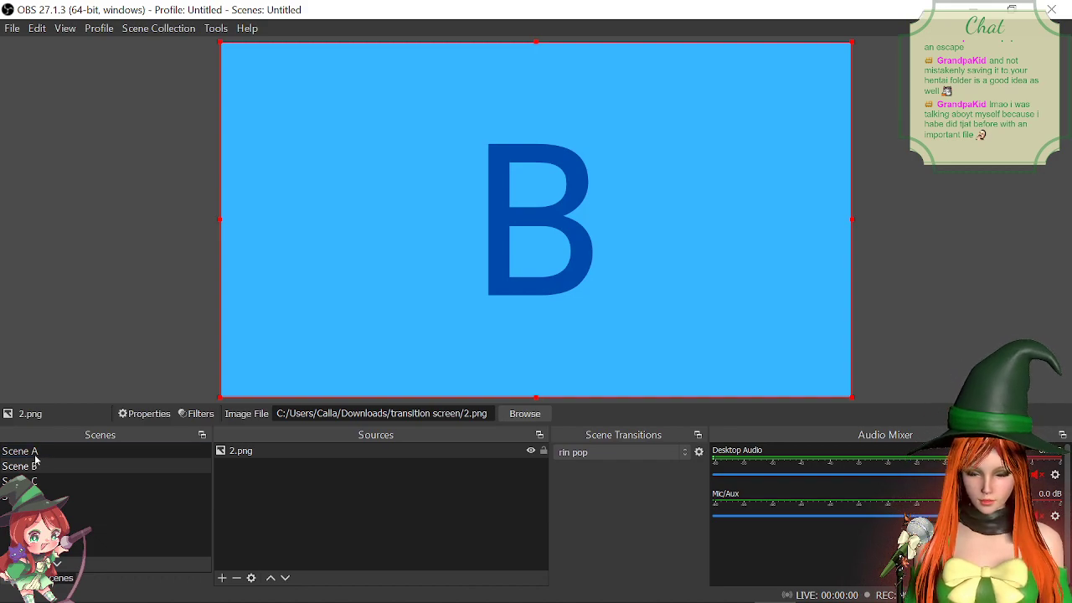
Step: Test the rin pop stinger by switching repeatedly between scenes A, B, C and D, ending on scene C
{"action": "left_click", "coordinate": [34, 455]}
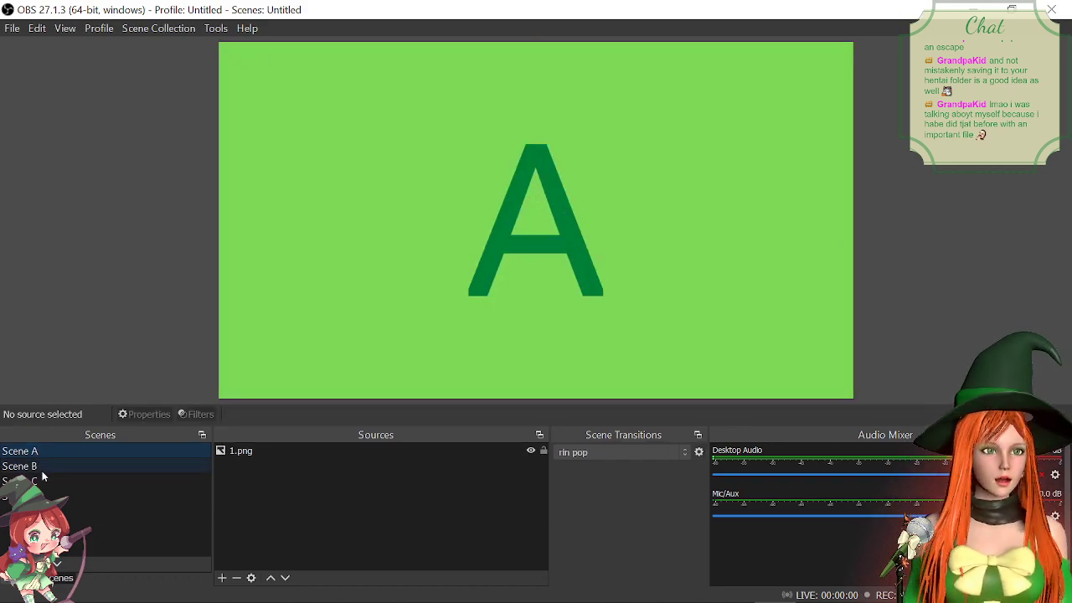
{"action": "left_click", "coordinate": [42, 469]}
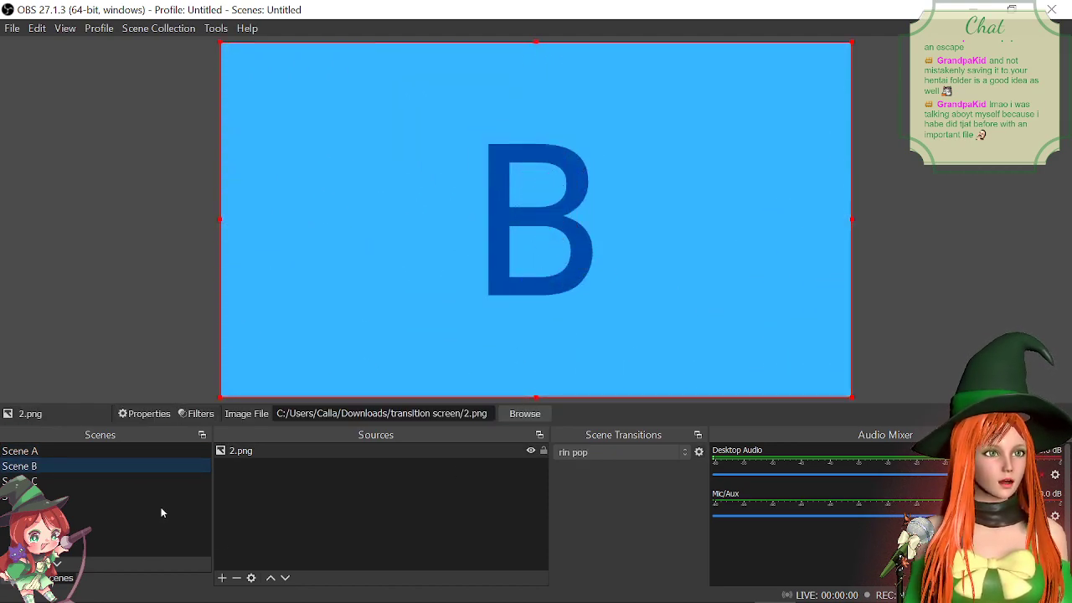
{"action": "left_click", "coordinate": [75, 498]}
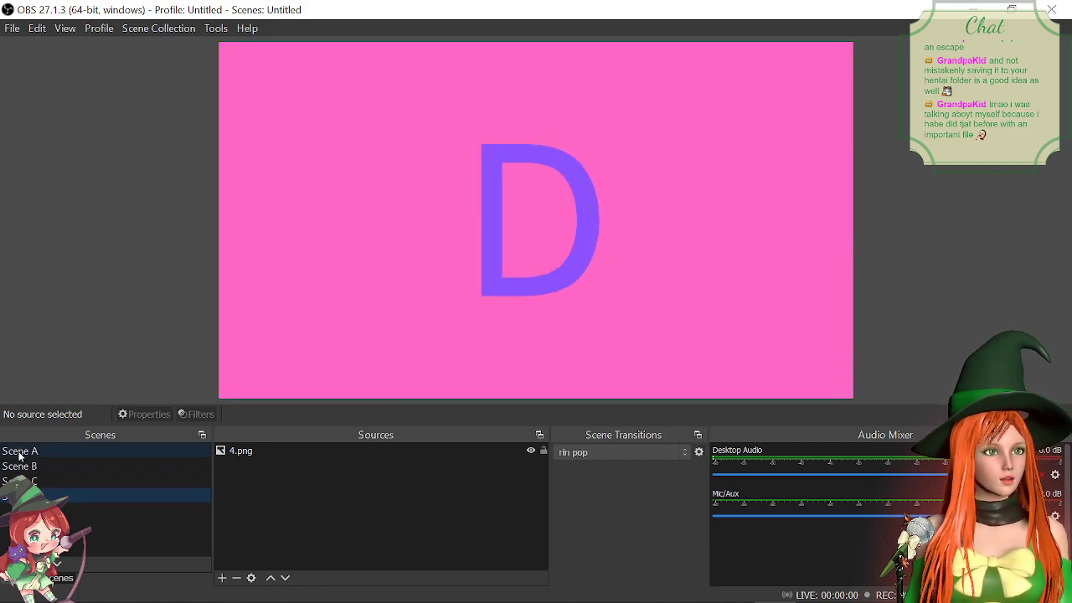
{"action": "left_click", "coordinate": [20, 453]}
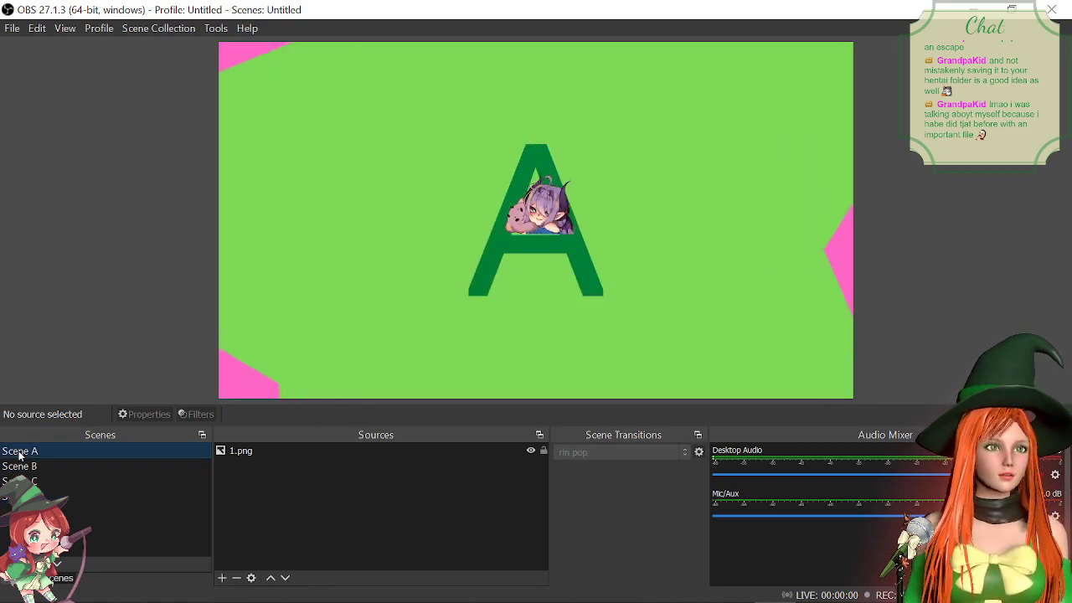
{"action": "left_click", "coordinate": [20, 481]}
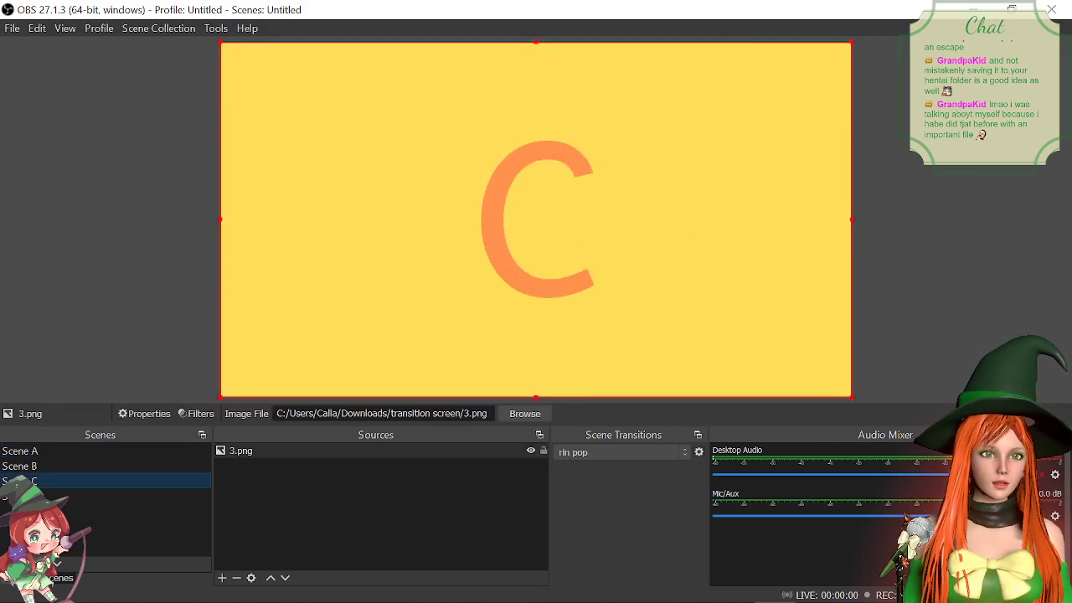
{"action": "left_click", "coordinate": [32, 452]}
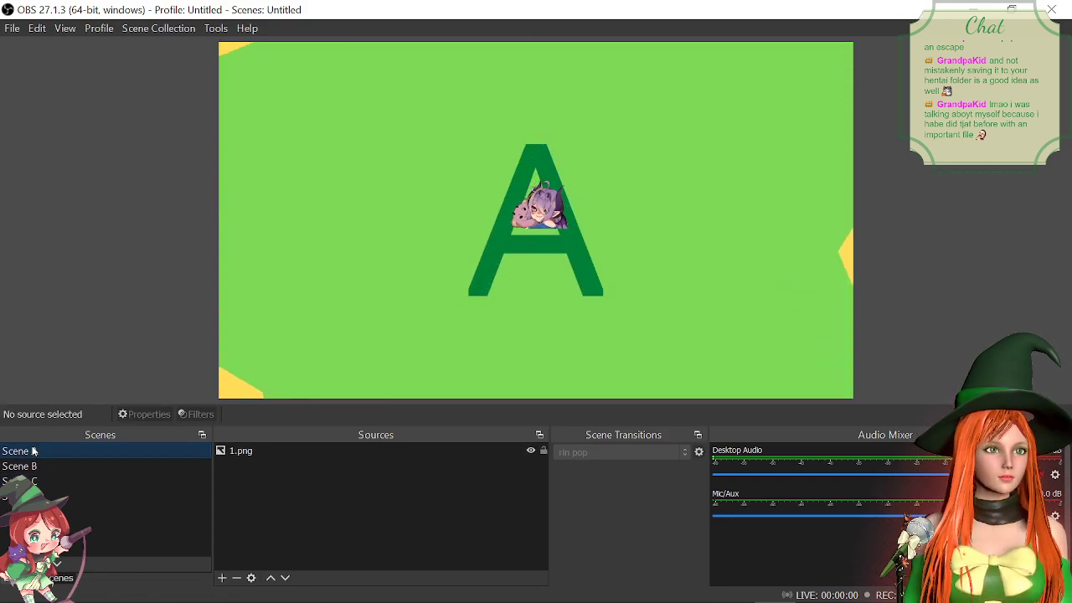
{"action": "left_click", "coordinate": [34, 481]}
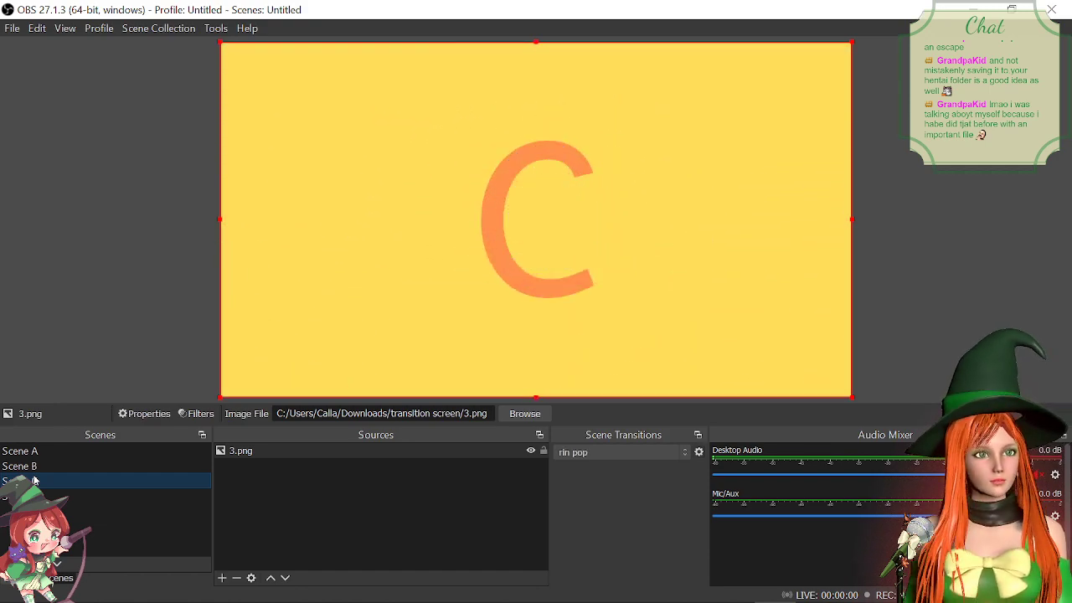
{"action": "left_click", "coordinate": [32, 457]}
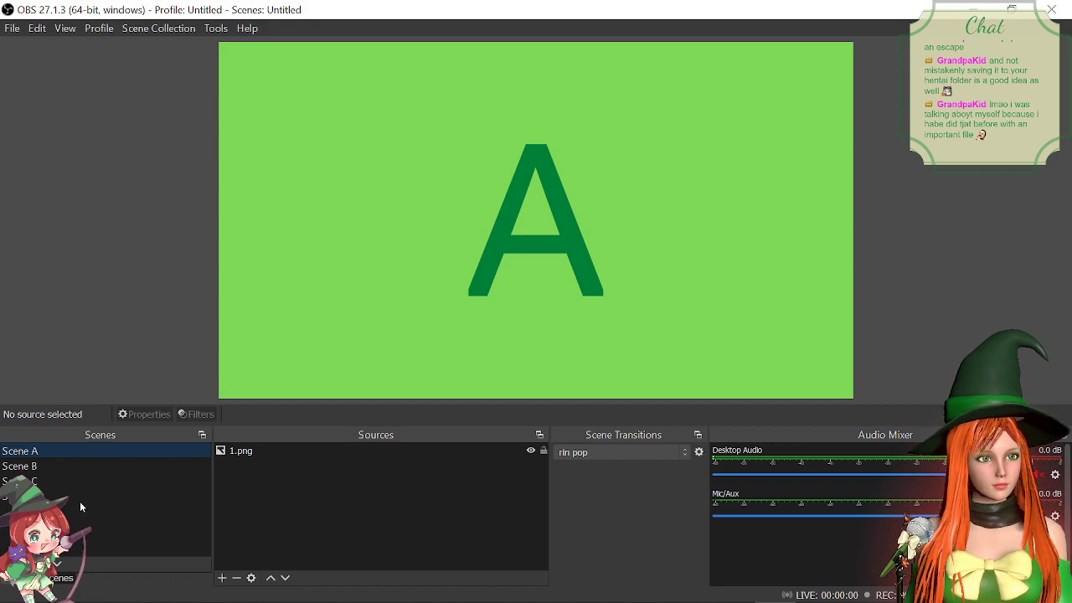
{"action": "left_click", "coordinate": [40, 468]}
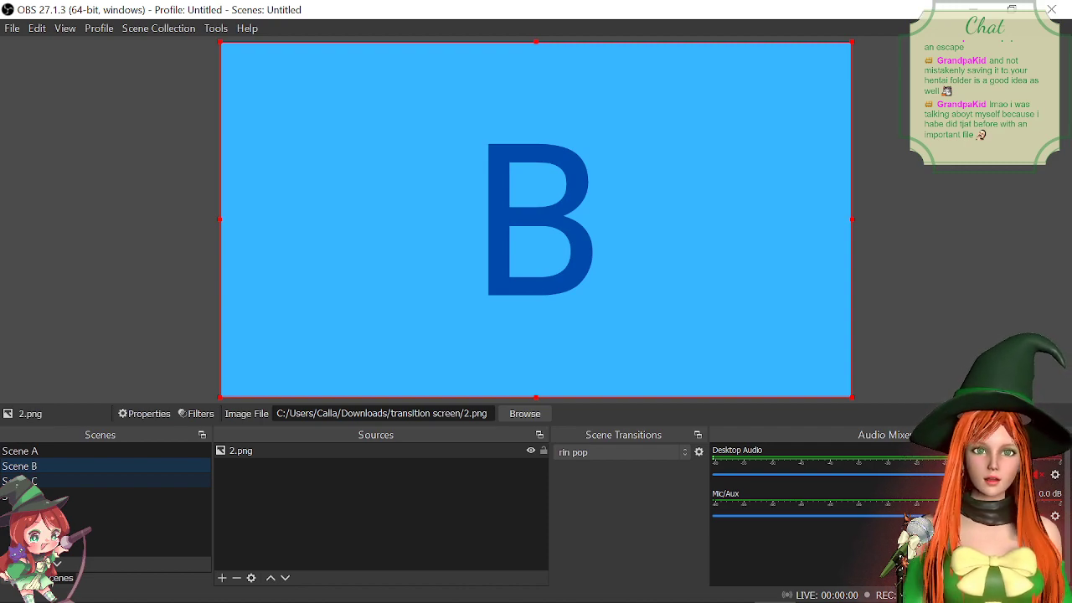
{"action": "left_click", "coordinate": [25, 481]}
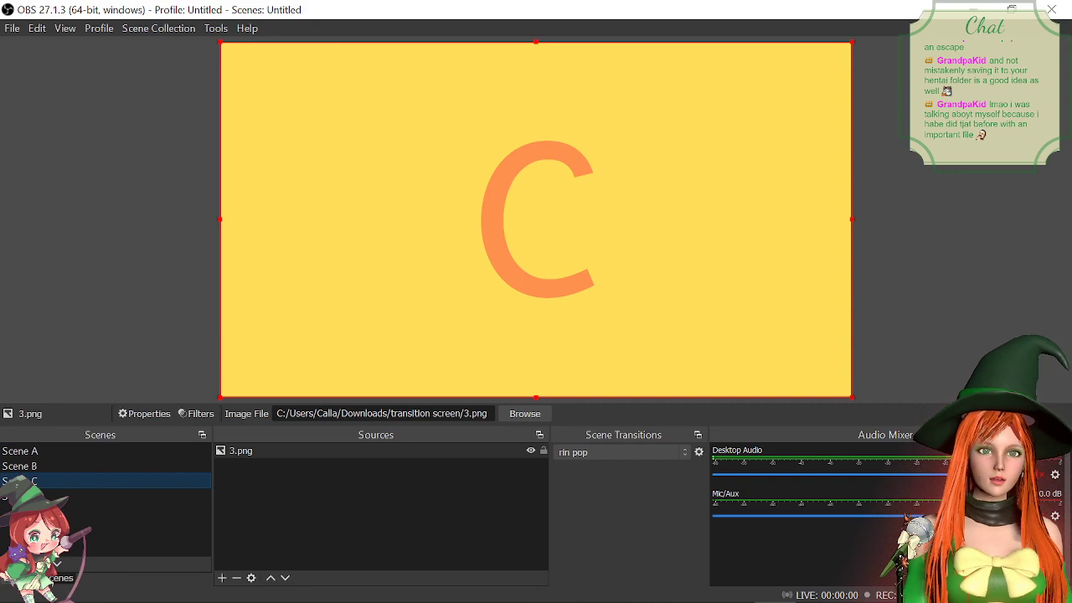
{"action": "left_click", "coordinate": [38, 452]}
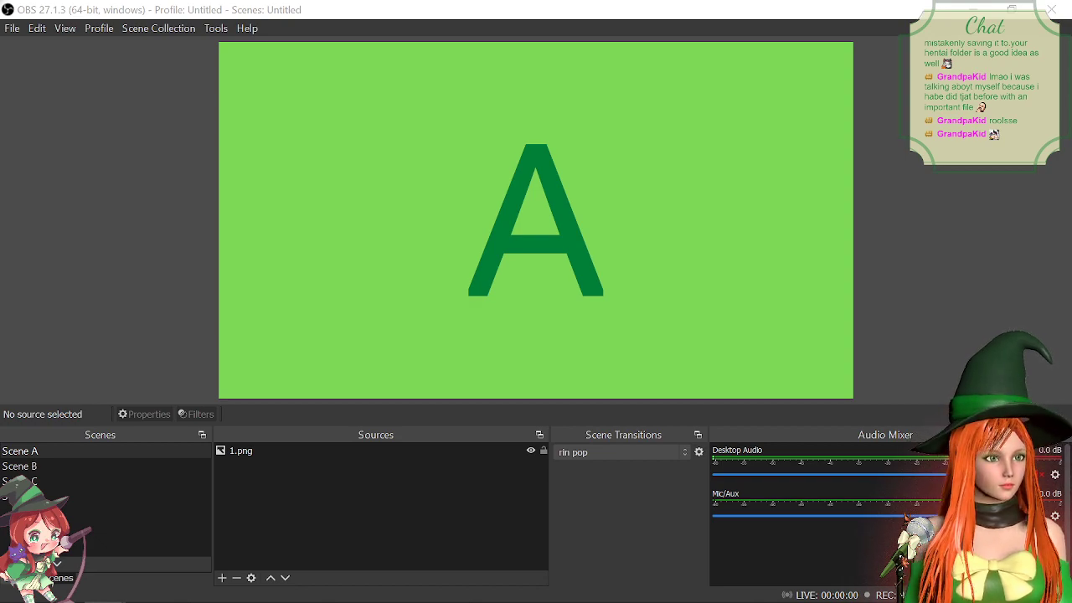
{"action": "left_click", "coordinate": [64, 466]}
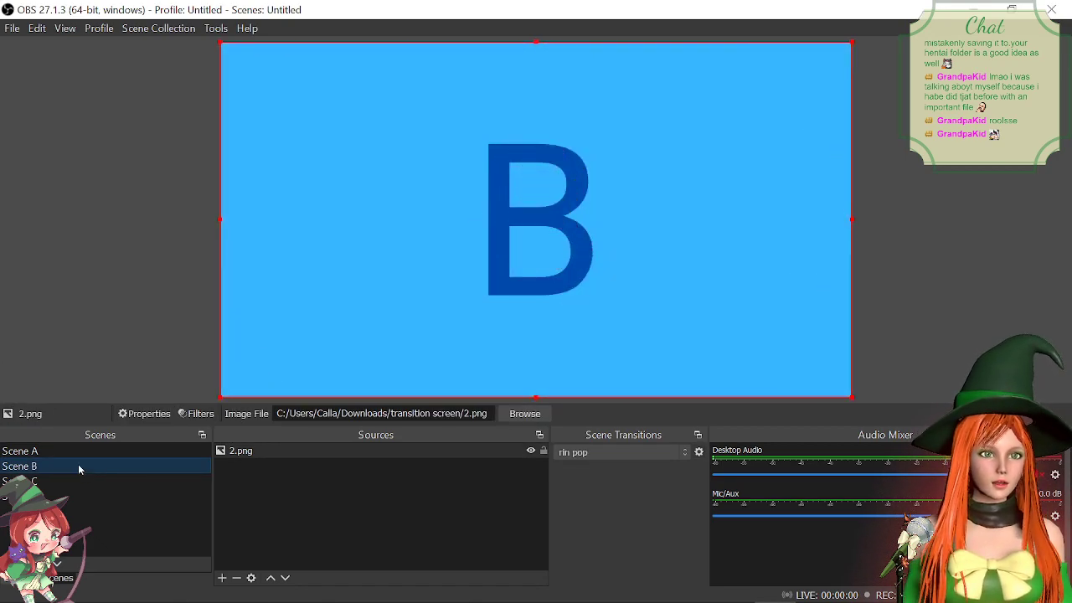
{"action": "left_click", "coordinate": [64, 496]}
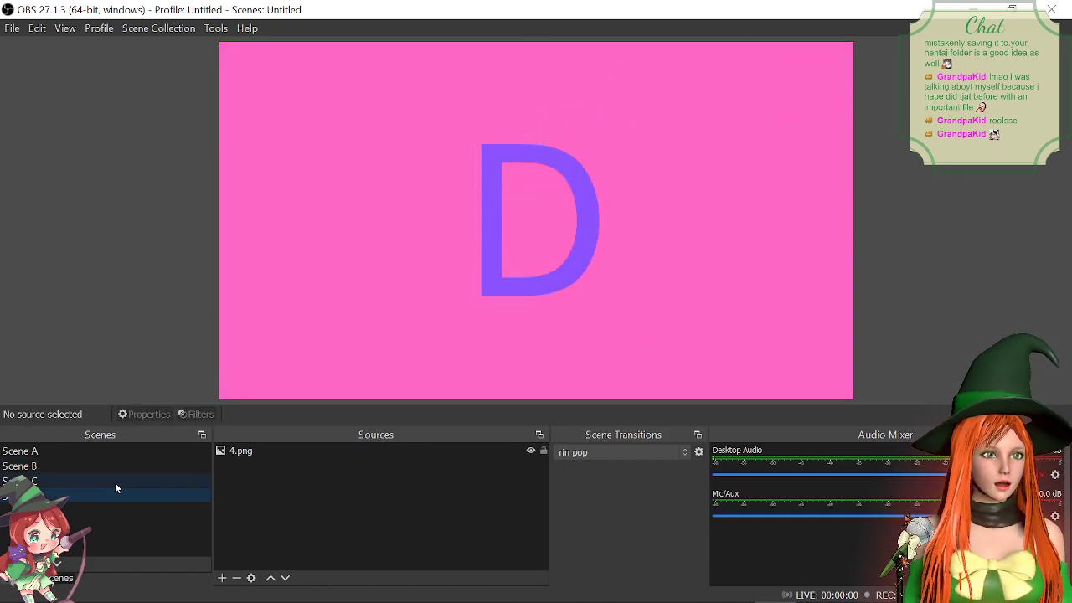
{"action": "left_click", "coordinate": [84, 468]}
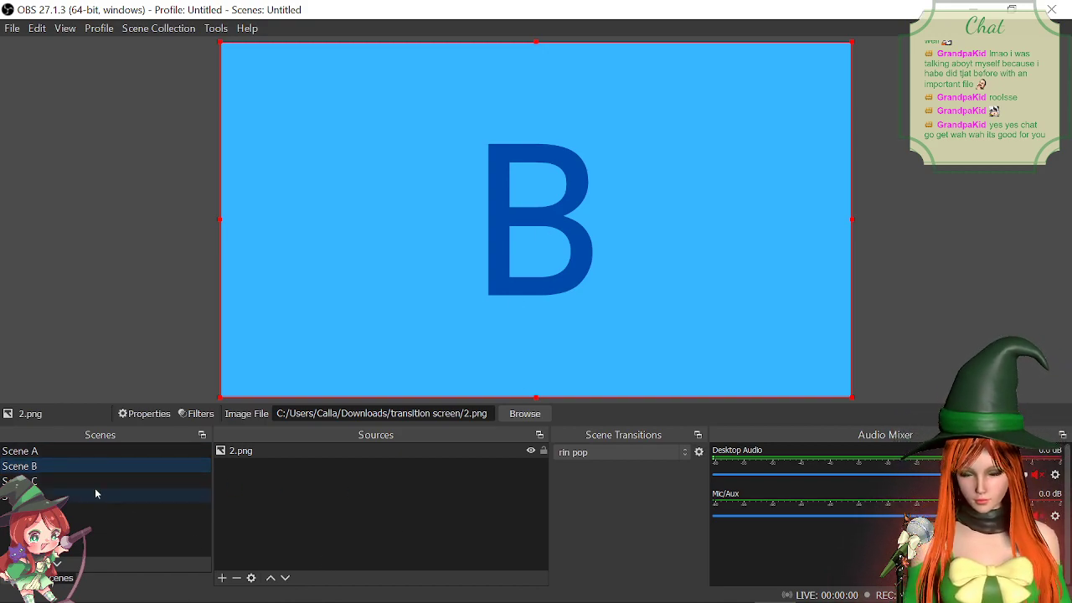
{"action": "left_click", "coordinate": [45, 453]}
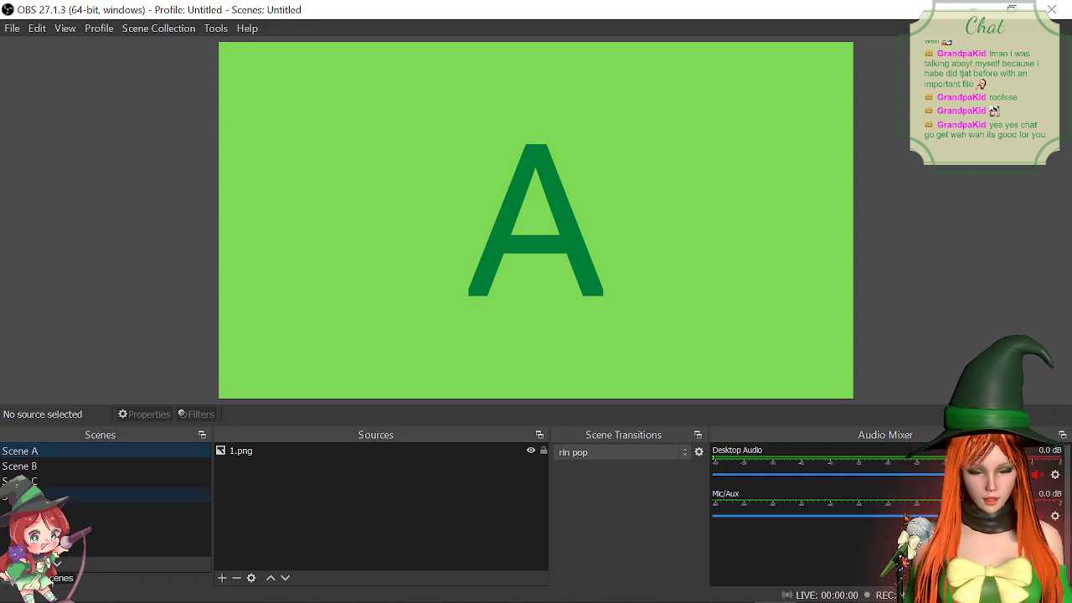
{"action": "left_click", "coordinate": [34, 481]}
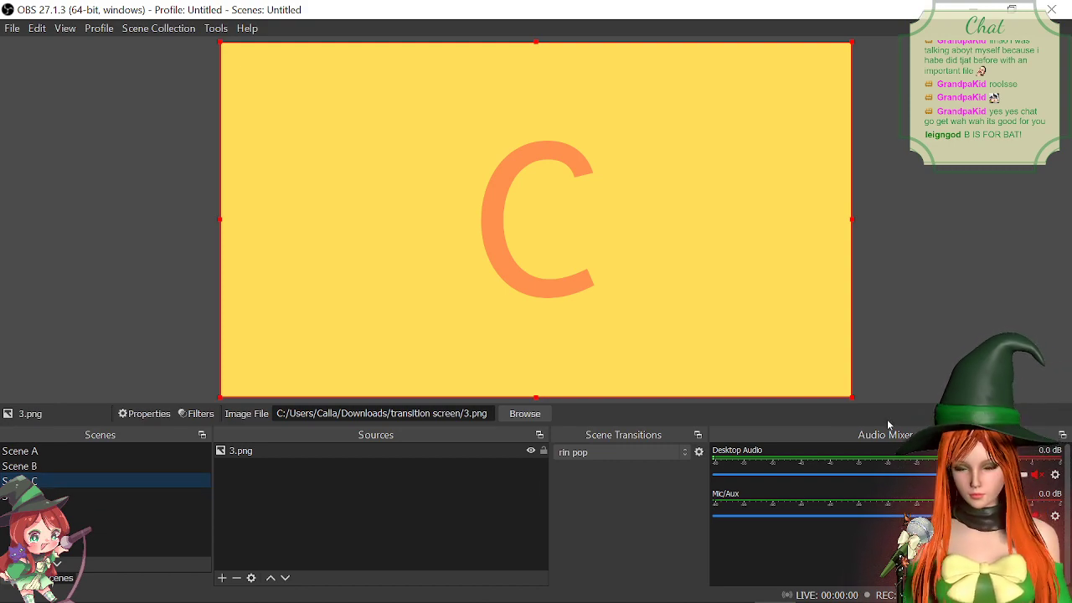
Step: Select the rin stinger transition and preview it by switching among scenes B, A and D, ending on scene A
{"action": "left_click", "coordinate": [659, 453]}
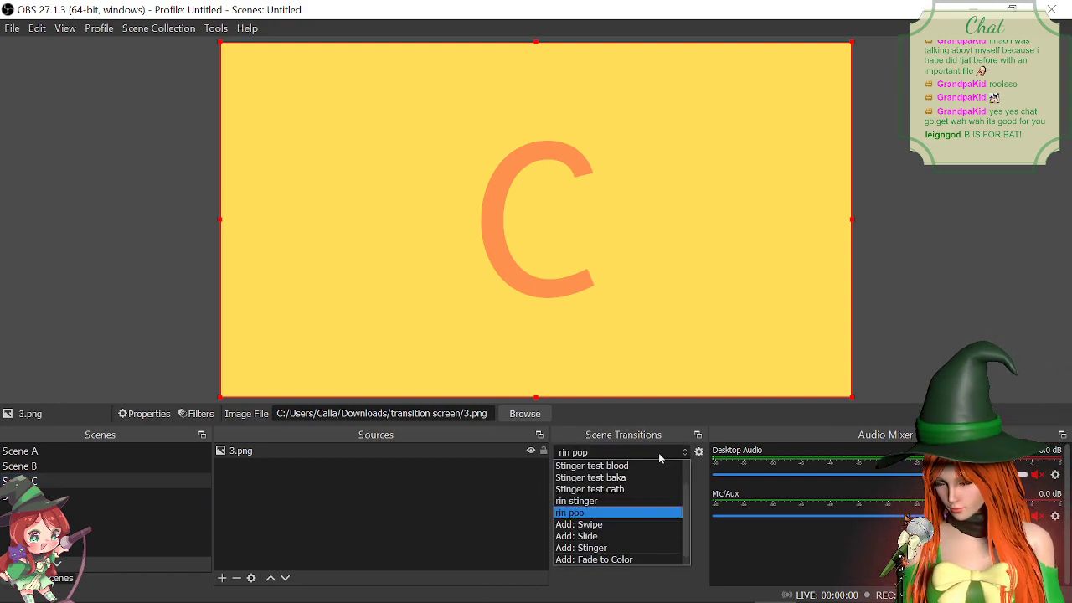
{"action": "left_click", "coordinate": [600, 501]}
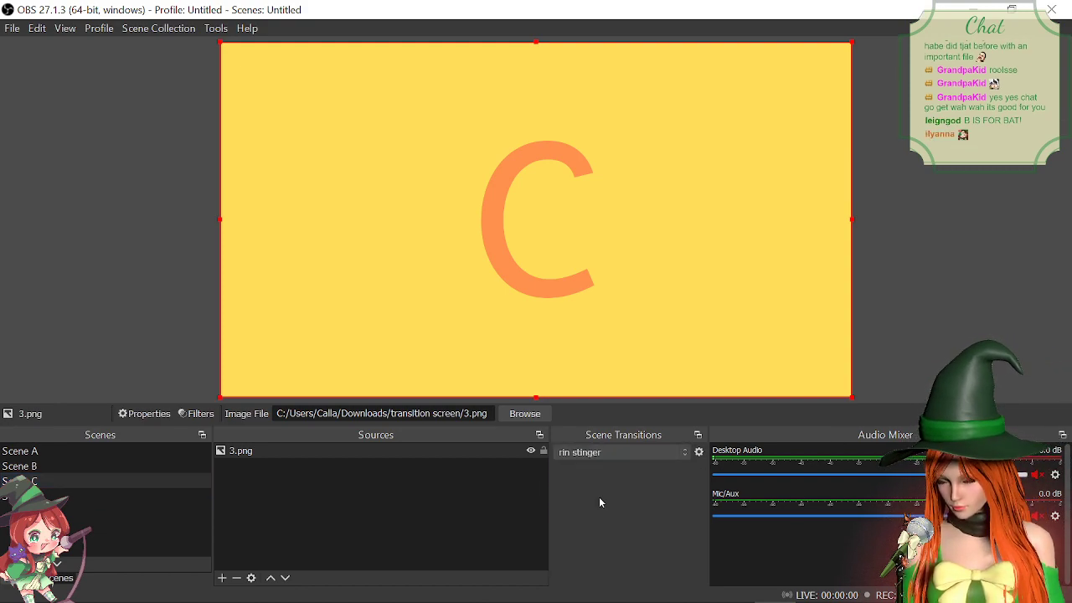
{"action": "left_click", "coordinate": [45, 465]}
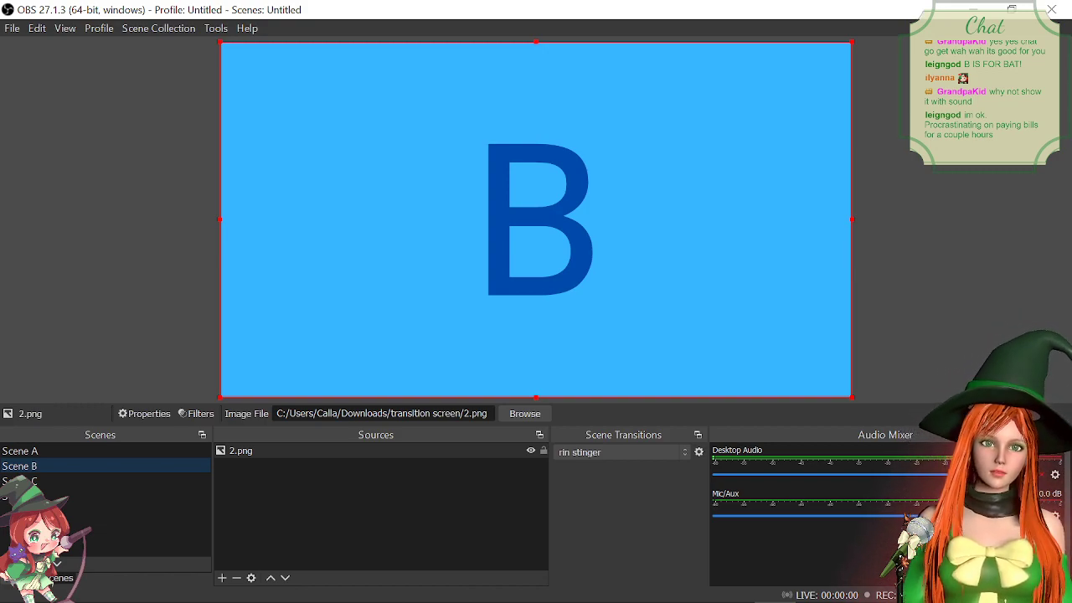
{"action": "left_click", "coordinate": [93, 451]}
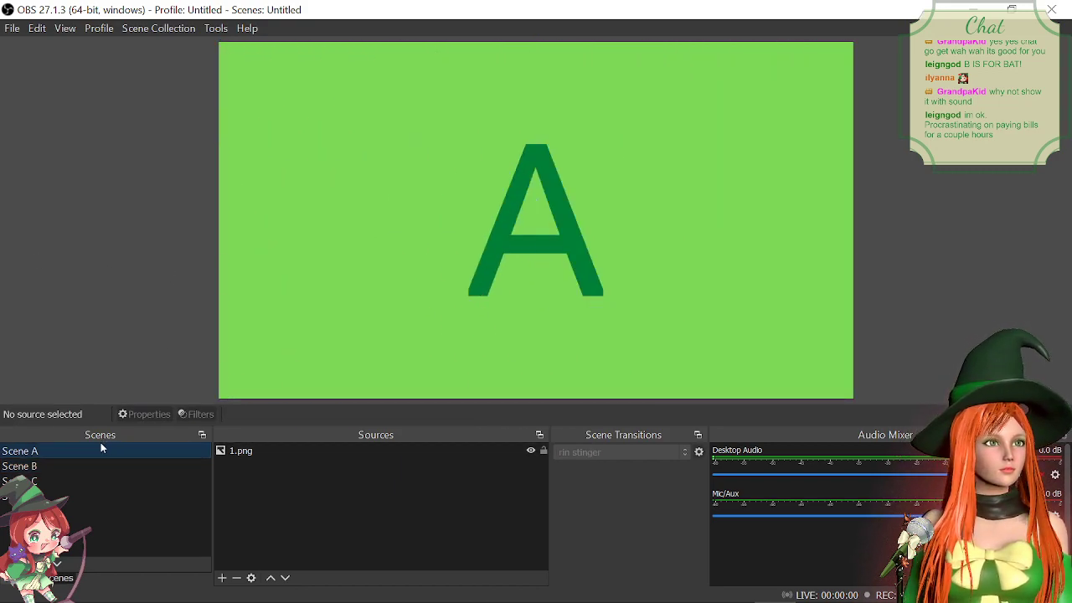
{"action": "left_click", "coordinate": [28, 466]}
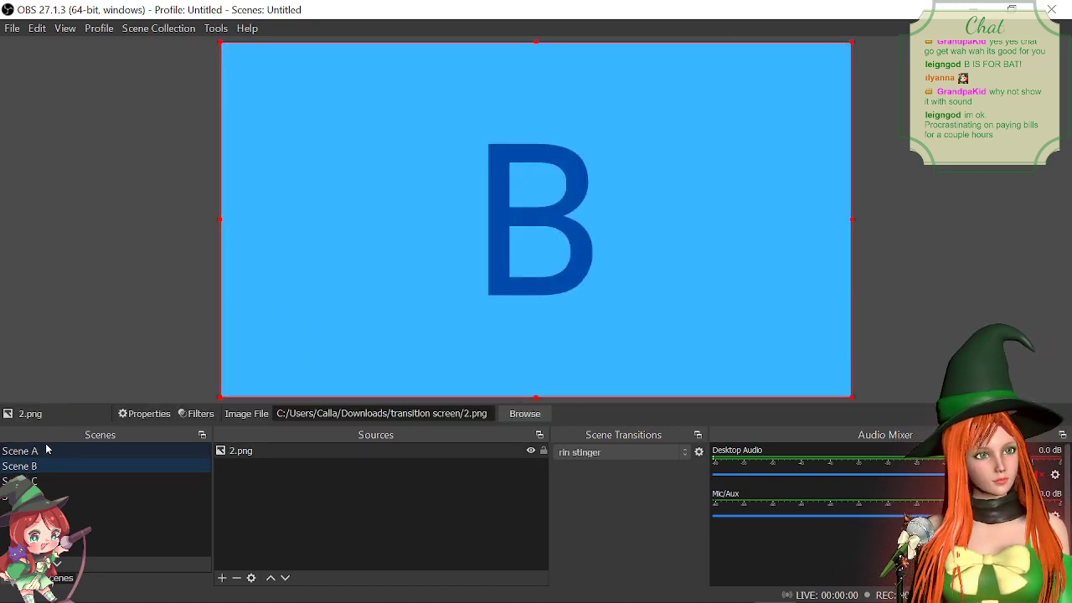
{"action": "left_click", "coordinate": [67, 498]}
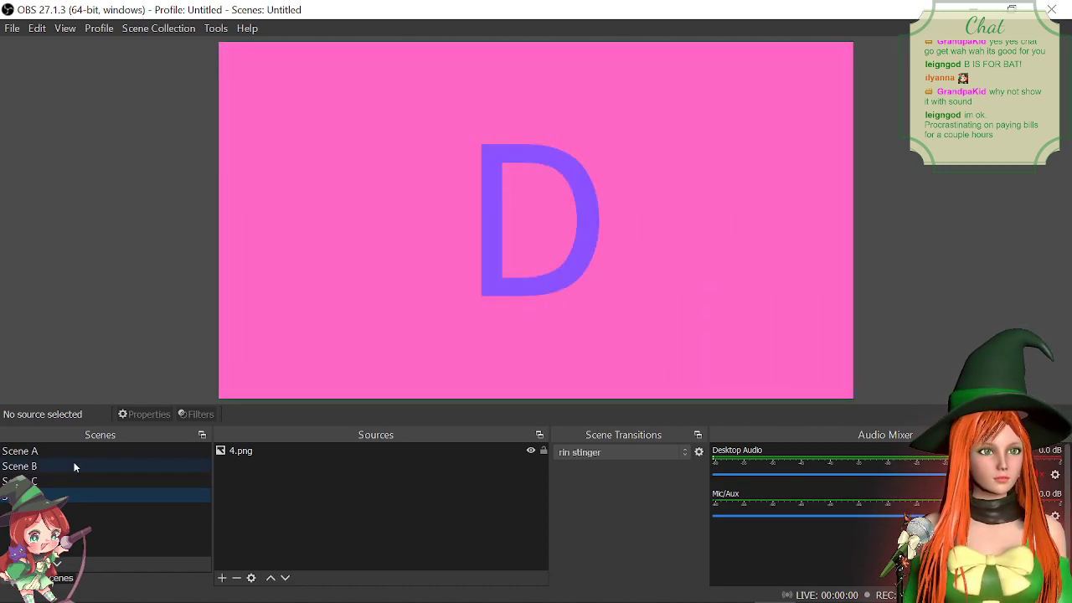
{"action": "left_click", "coordinate": [53, 452]}
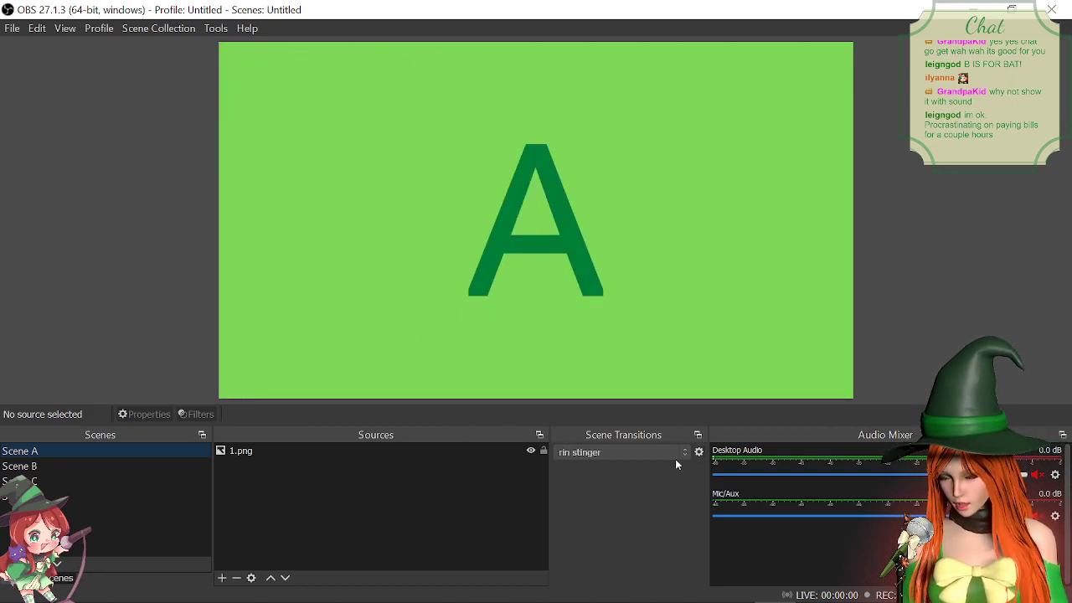
Step: Select the Stinger test baka transition and preview it by switching to scenes B, C and back to A
{"action": "left_click", "coordinate": [652, 453]}
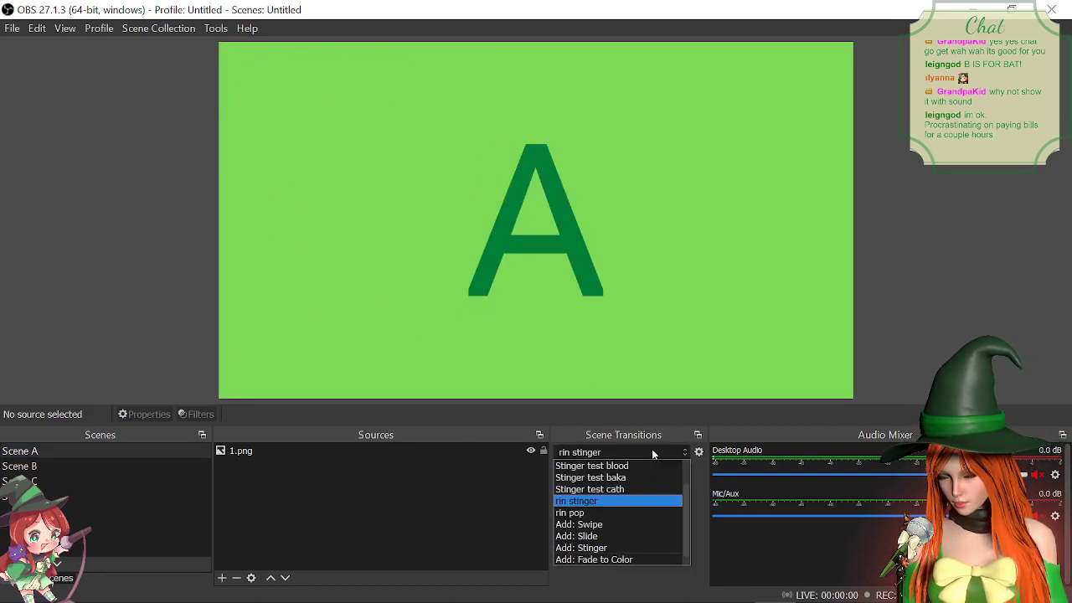
{"action": "left_click", "coordinate": [628, 476]}
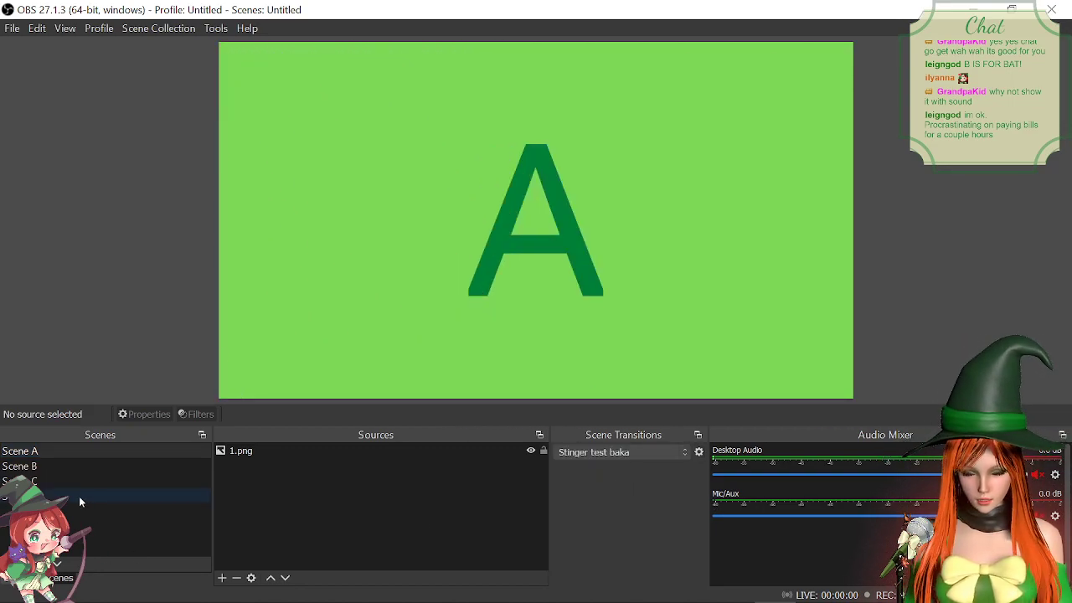
{"action": "left_click", "coordinate": [47, 466]}
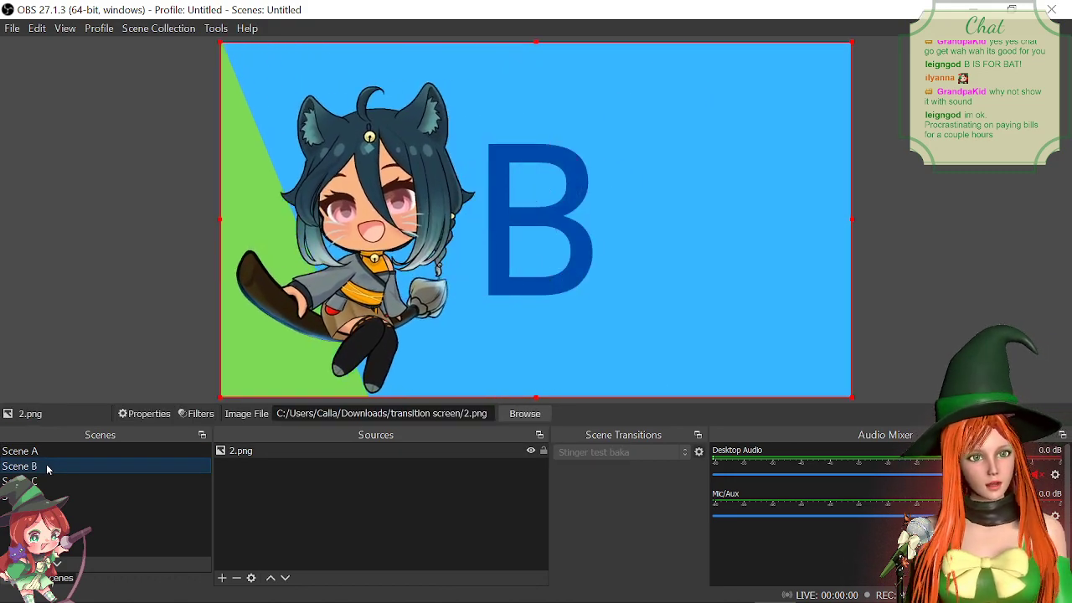
{"action": "left_click", "coordinate": [44, 480]}
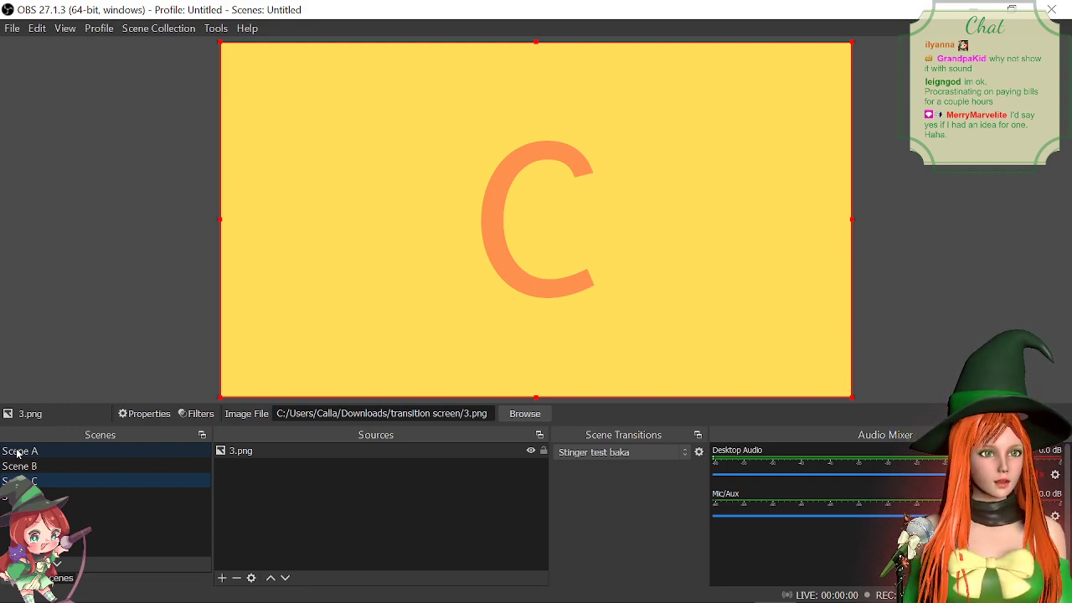
{"action": "left_click", "coordinate": [17, 453]}
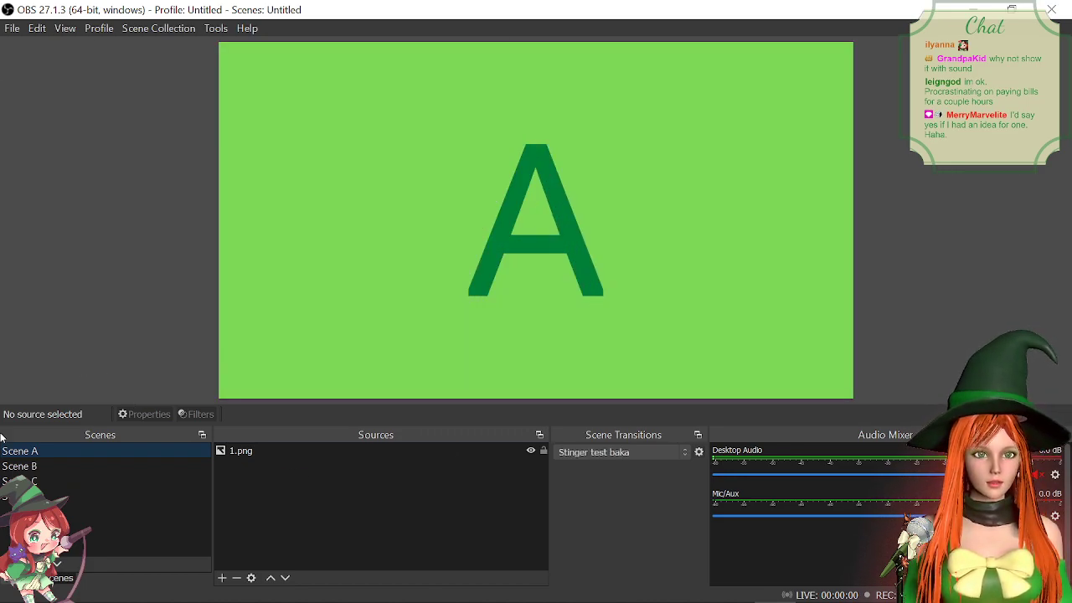
Step: Select the Stinger test coy transition and preview it by switching to scenes B, C and back to A
{"action": "left_click", "coordinate": [624, 452]}
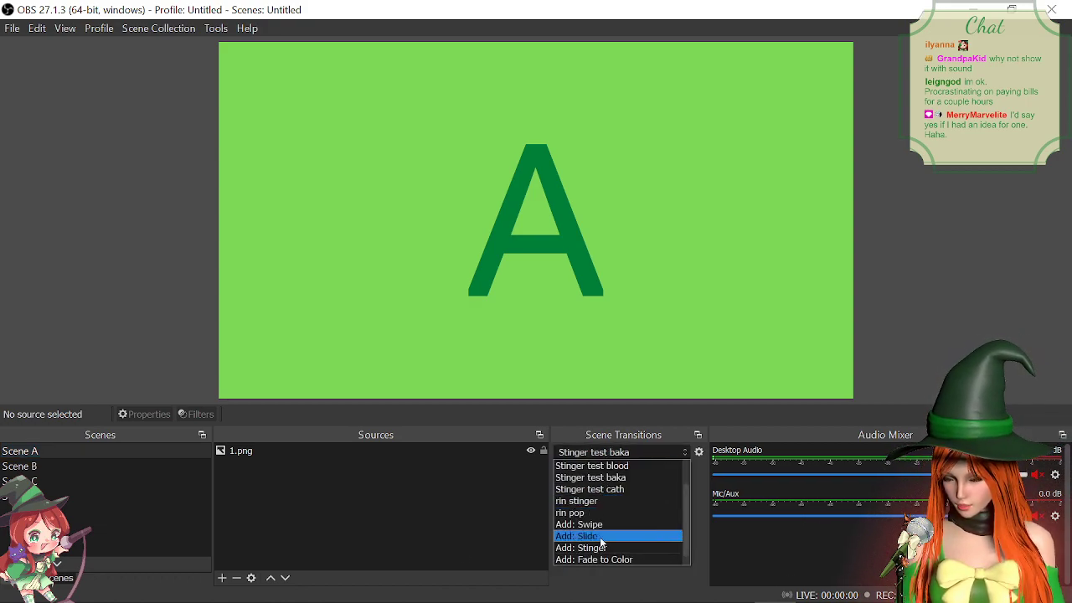
{"action": "scroll", "coordinate": [603, 513], "scroll_direction": "up", "scroll_amount": 1}
{"action": "left_click", "coordinate": [588, 499]}
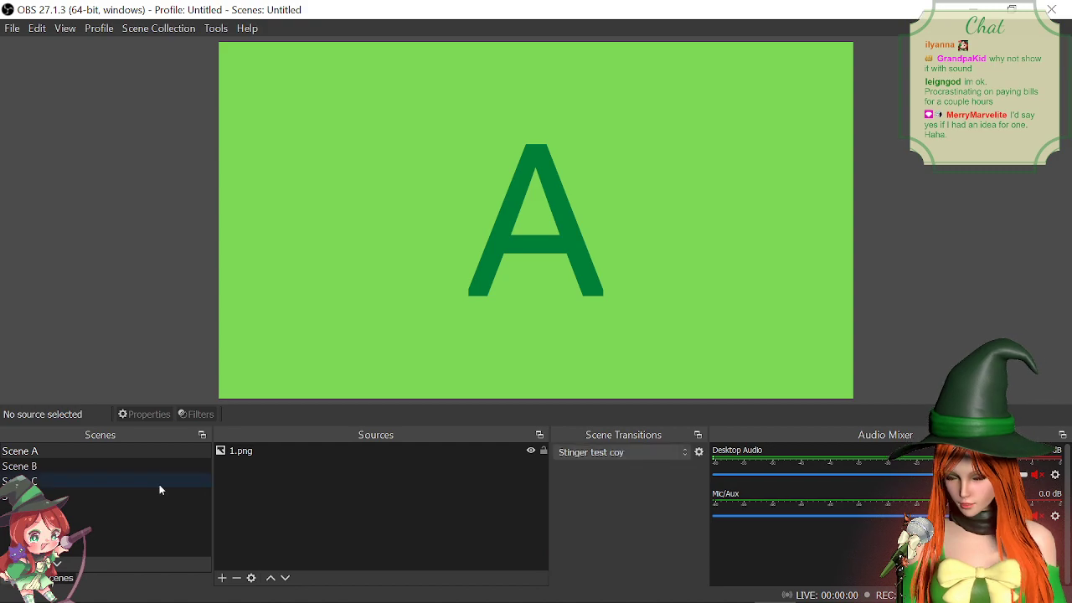
{"action": "left_click", "coordinate": [56, 466]}
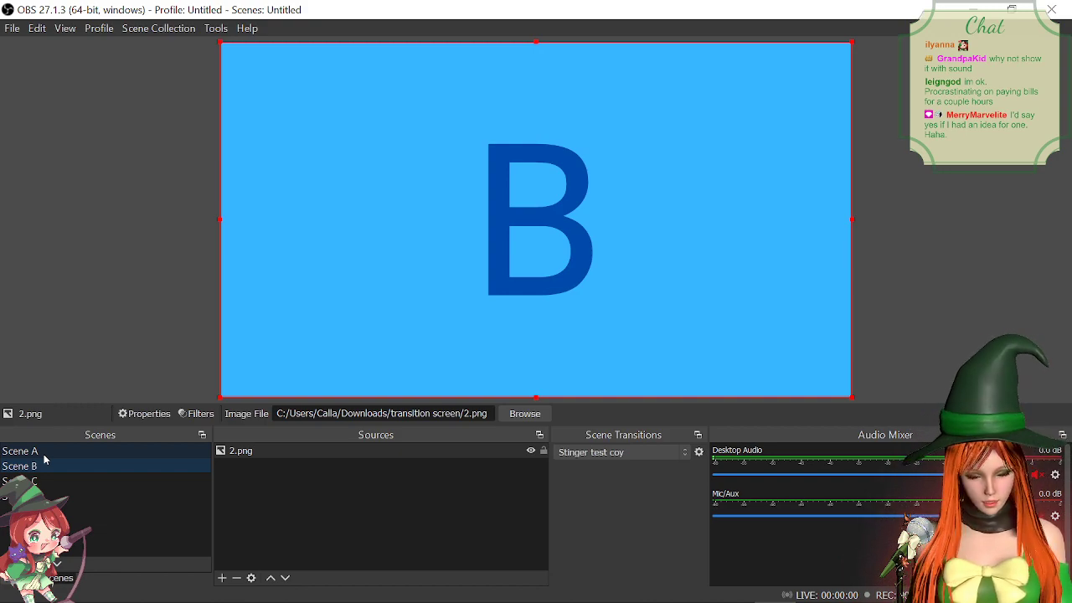
{"action": "left_click", "coordinate": [32, 480]}
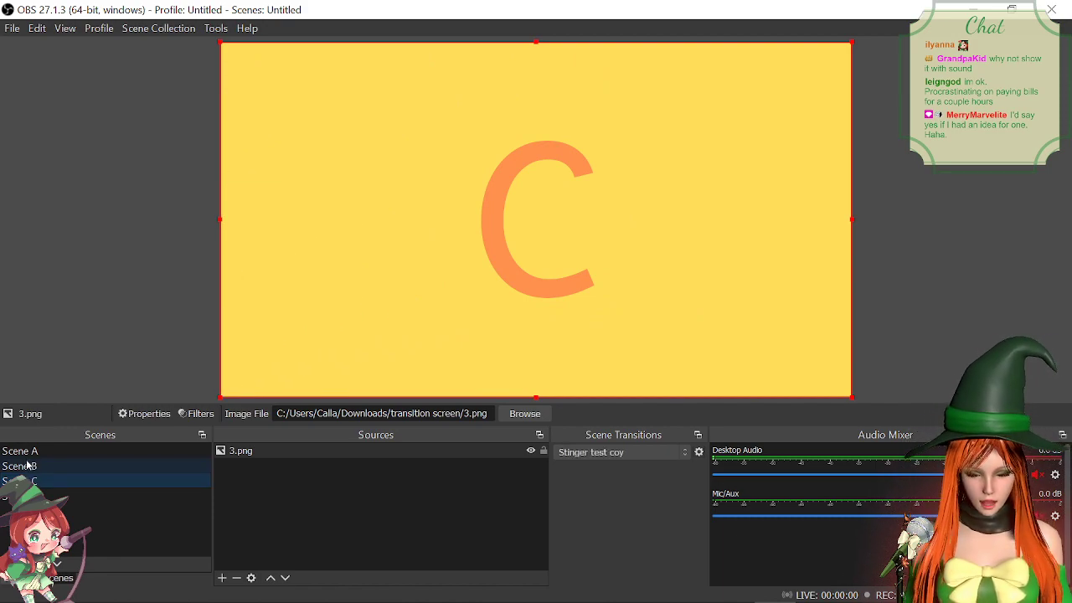
{"action": "left_click", "coordinate": [27, 454]}
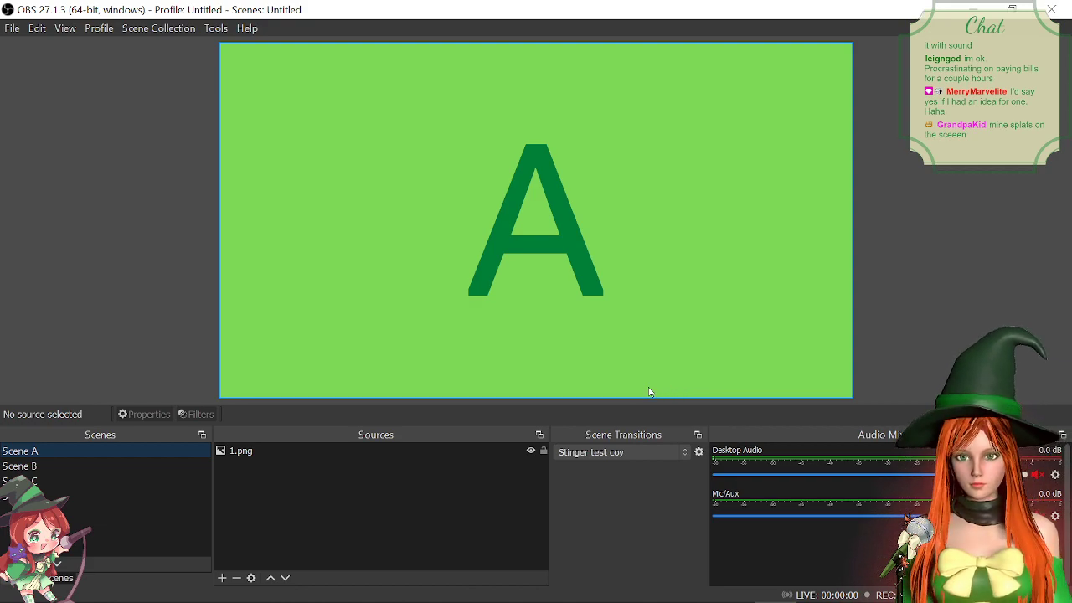
Step: Select the Stinger test blood transition and preview it by switching among scenes C, B and A, ending on scene C
{"action": "left_click", "coordinate": [628, 453]}
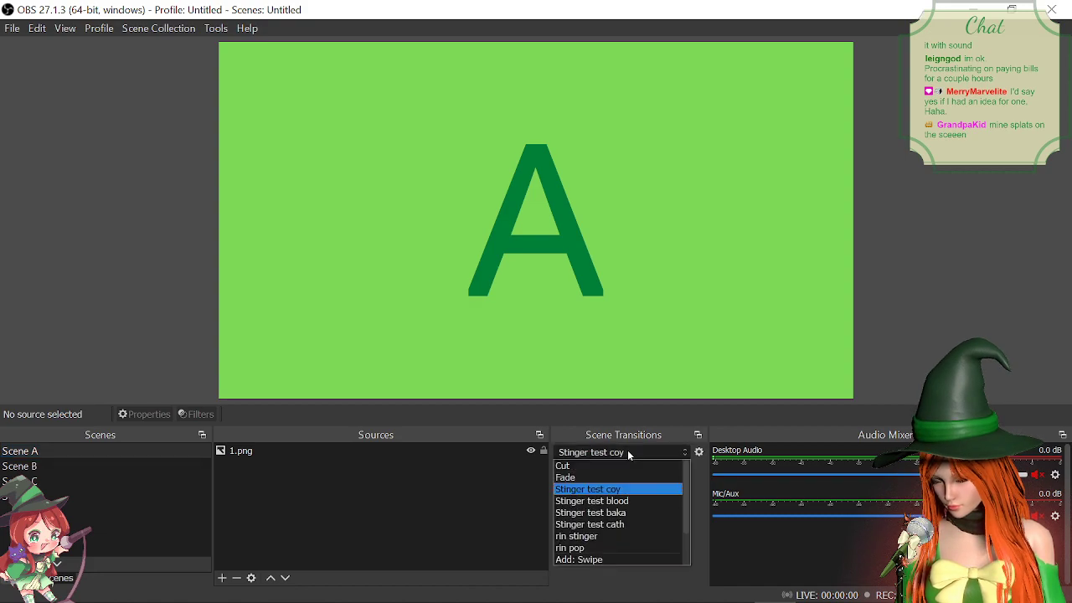
{"action": "left_click", "coordinate": [625, 501]}
{"action": "left_click", "coordinate": [28, 480]}
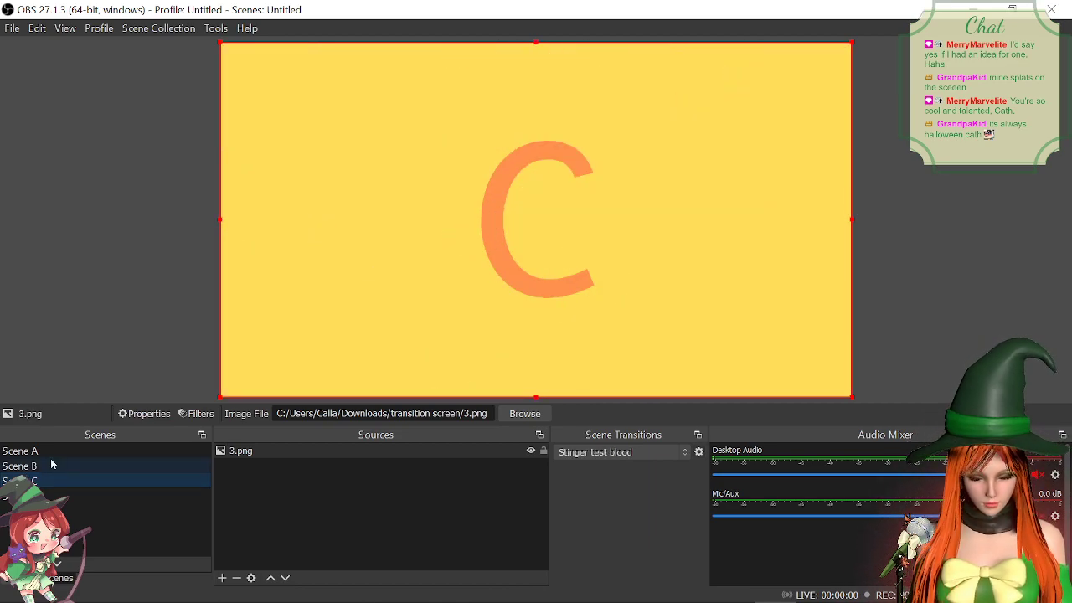
{"action": "left_click", "coordinate": [51, 465]}
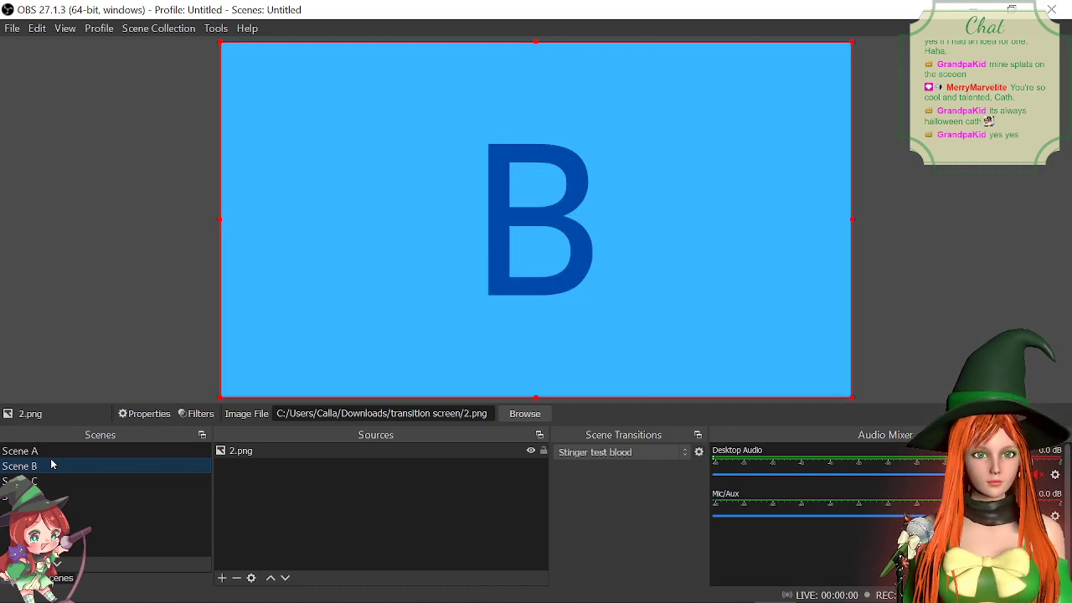
{"action": "left_click", "coordinate": [47, 452]}
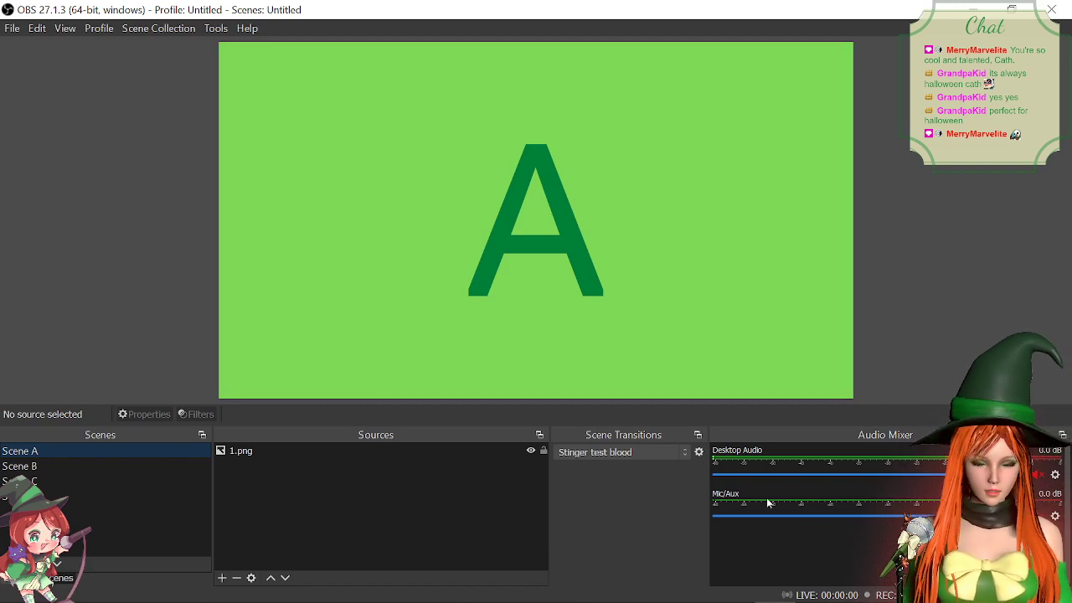
{"action": "left_click", "coordinate": [39, 468]}
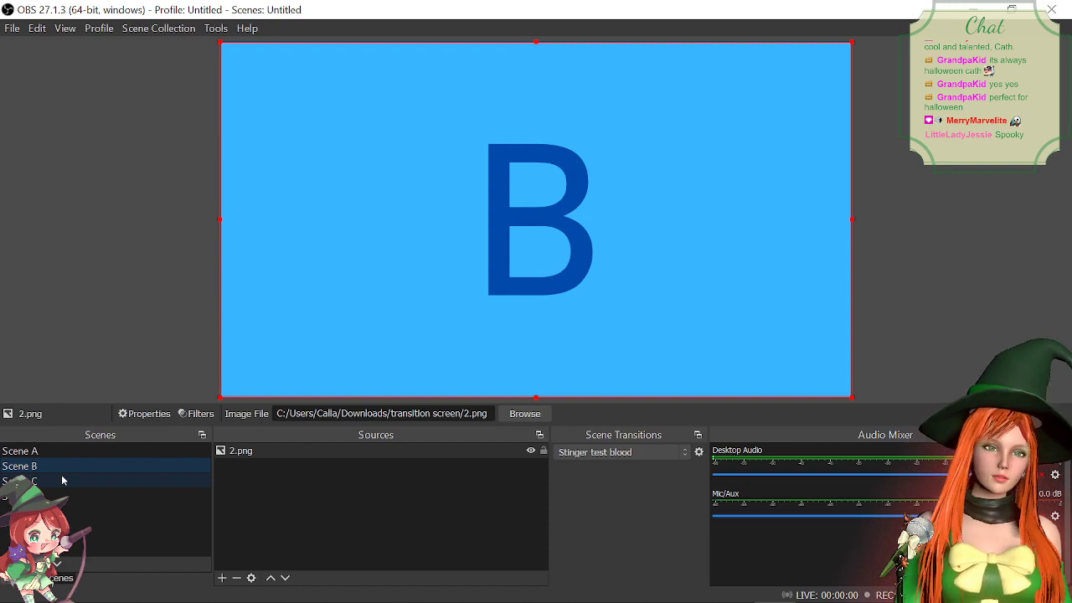
{"action": "left_click", "coordinate": [59, 481]}
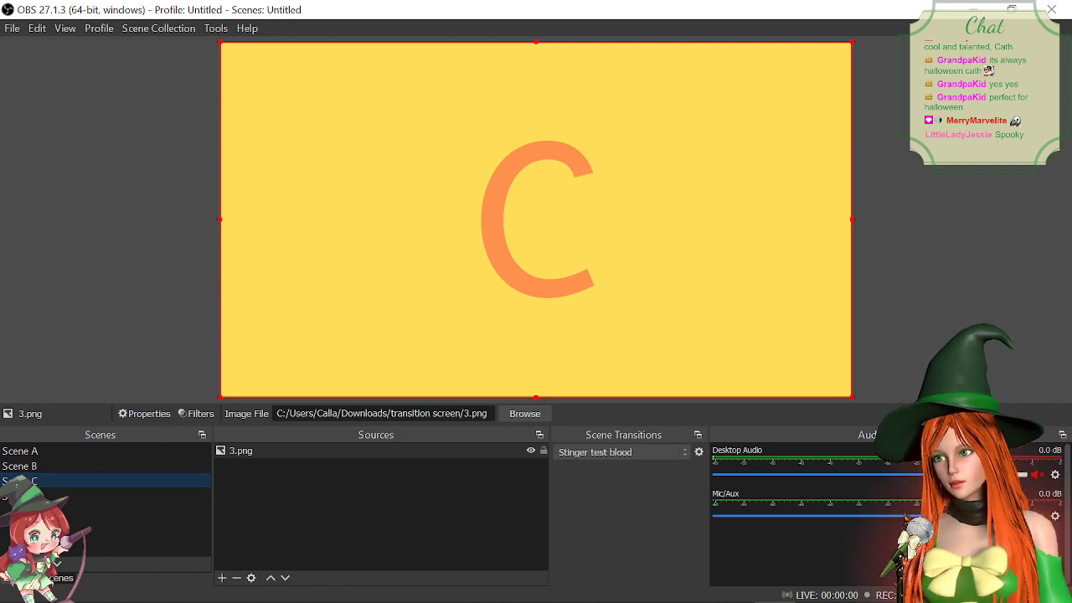
{"action": "left_click", "coordinate": [642, 509]}
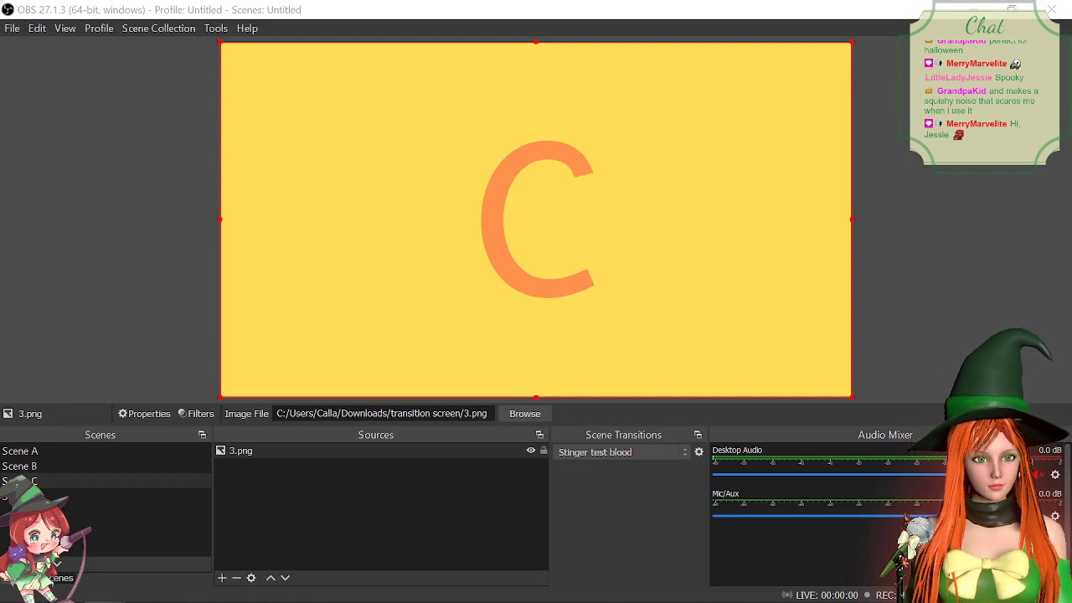
Step: Select the rin stinger transition and preview it again by switching to scenes B, A, D and back to A
{"action": "left_click", "coordinate": [663, 451]}
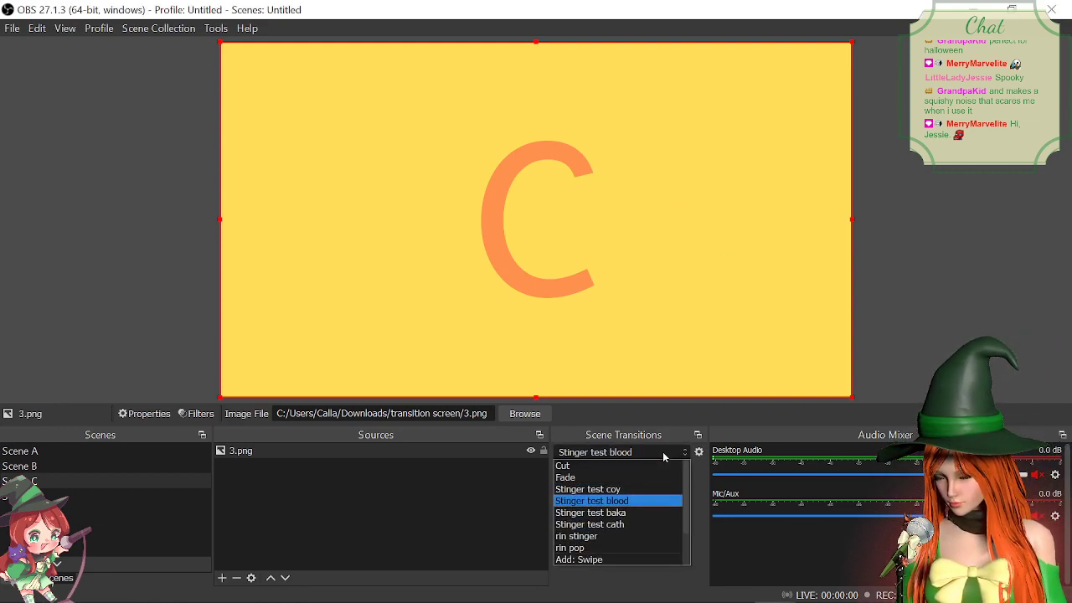
{"action": "left_click", "coordinate": [613, 537]}
{"action": "left_click", "coordinate": [37, 467]}
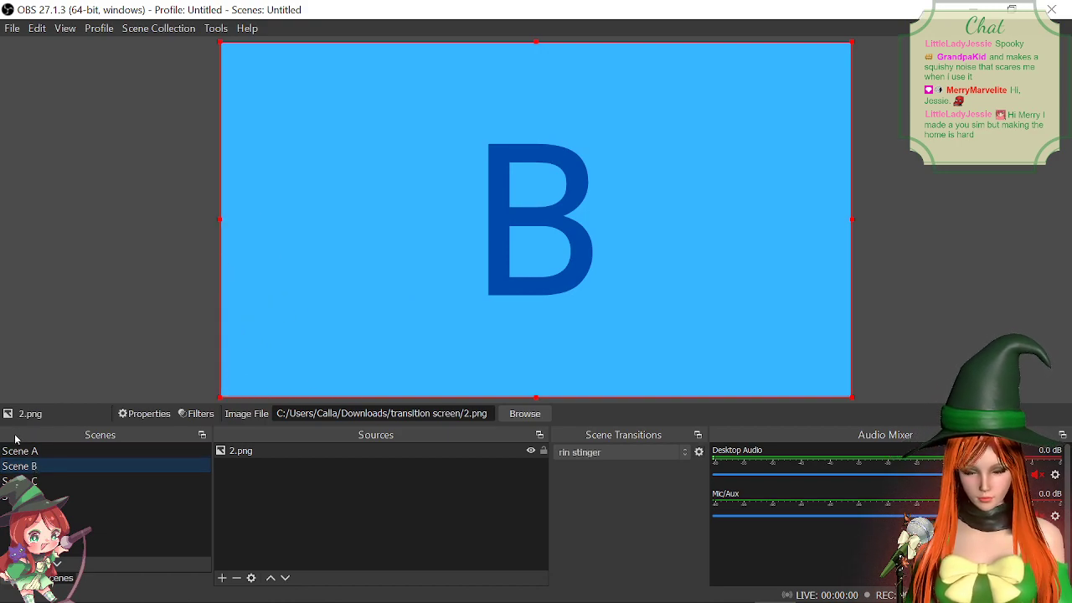
{"action": "left_click", "coordinate": [16, 453]}
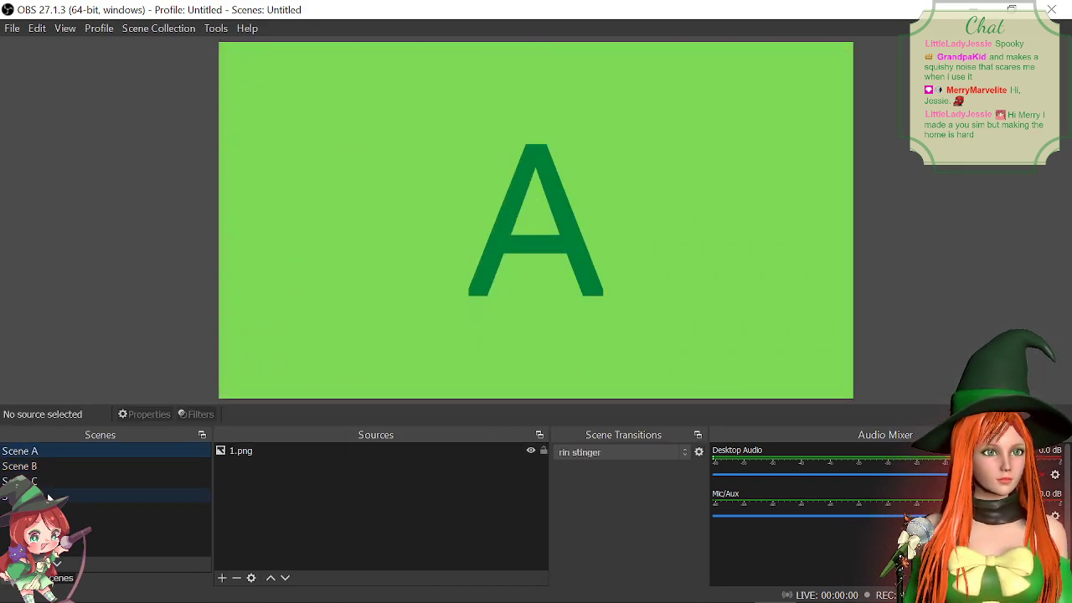
{"action": "left_click", "coordinate": [48, 496]}
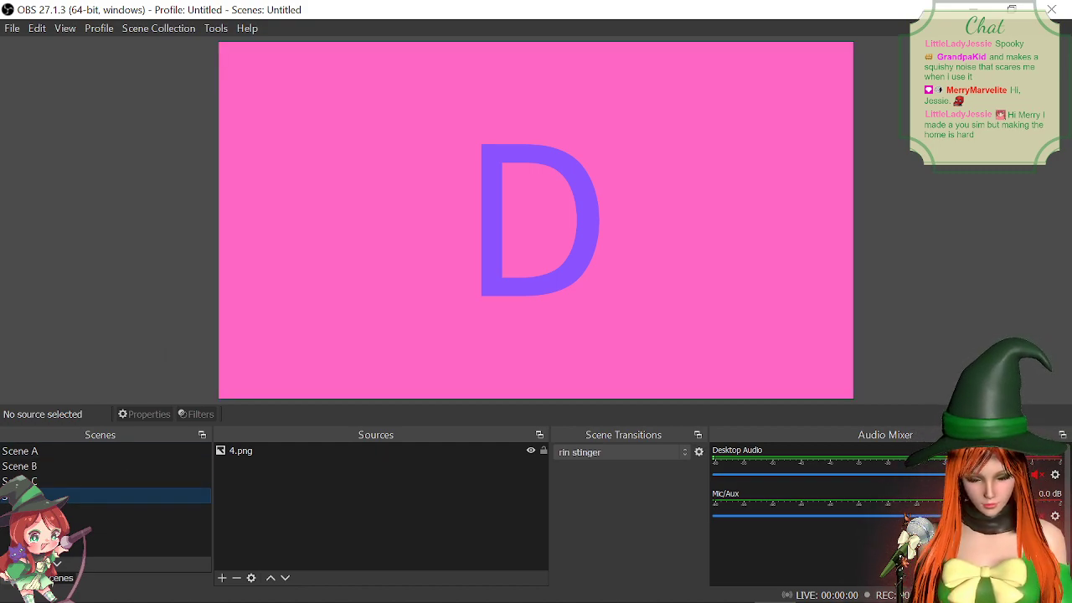
{"action": "left_click", "coordinate": [27, 452]}
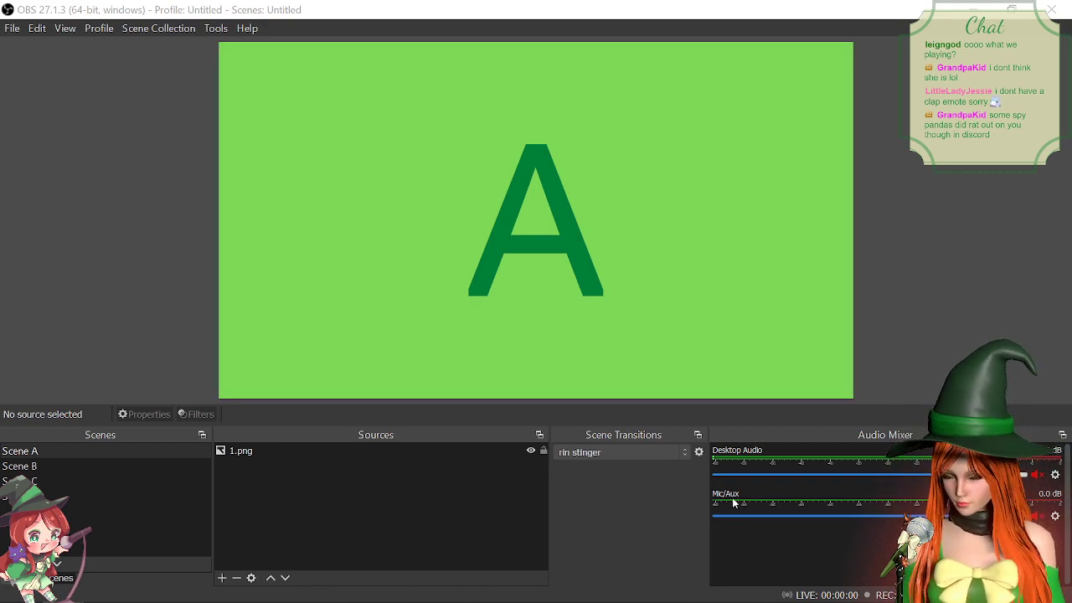
Step: Select the rin pop transition, inspect its video file and track matte properties, and cancel the dialog
{"action": "left_click", "coordinate": [657, 453]}
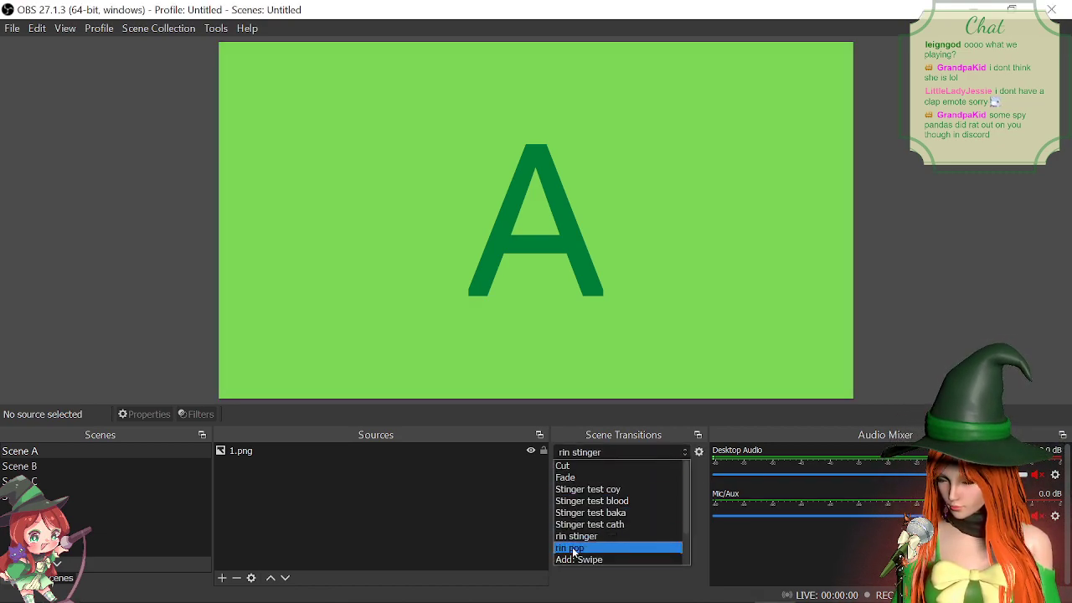
{"action": "left_click", "coordinate": [612, 548]}
{"action": "left_click", "coordinate": [700, 453]}
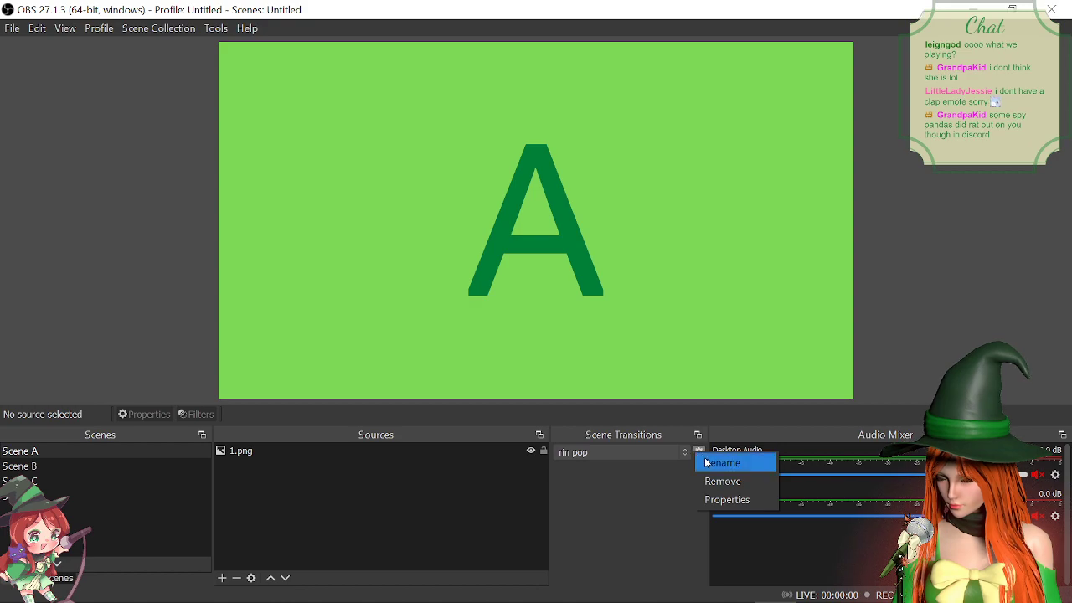
{"action": "left_click", "coordinate": [711, 502]}
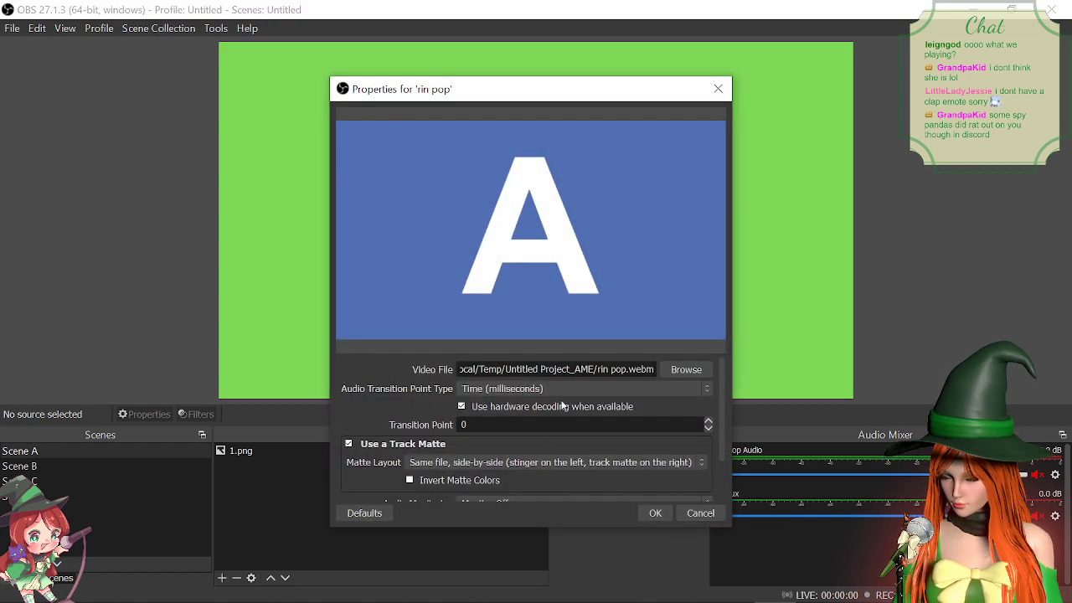
{"action": "left_click", "coordinate": [696, 370]}
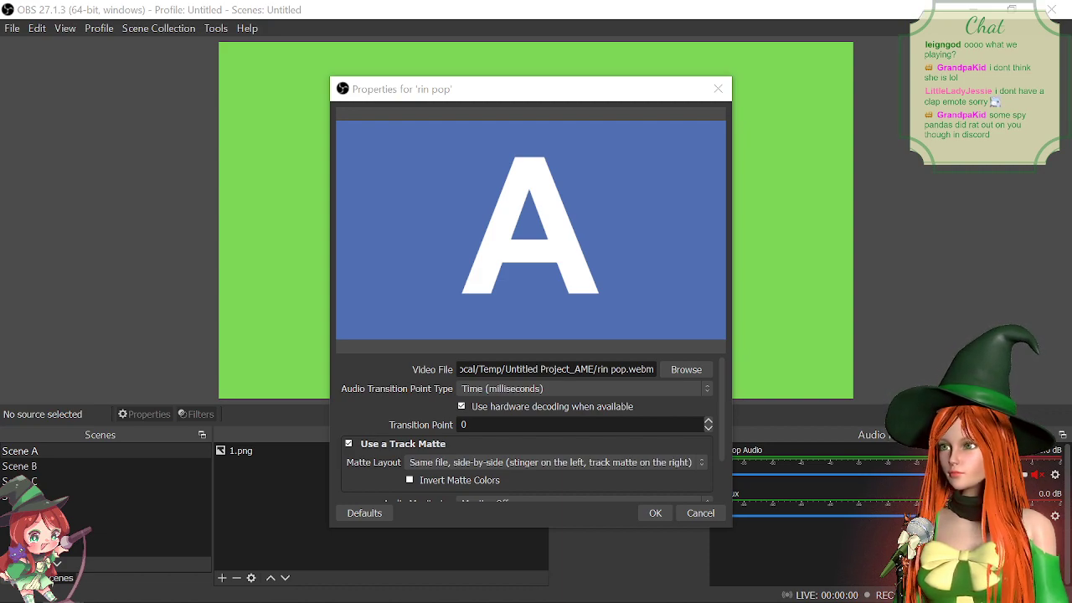
{"action": "left_click", "coordinate": [702, 512]}
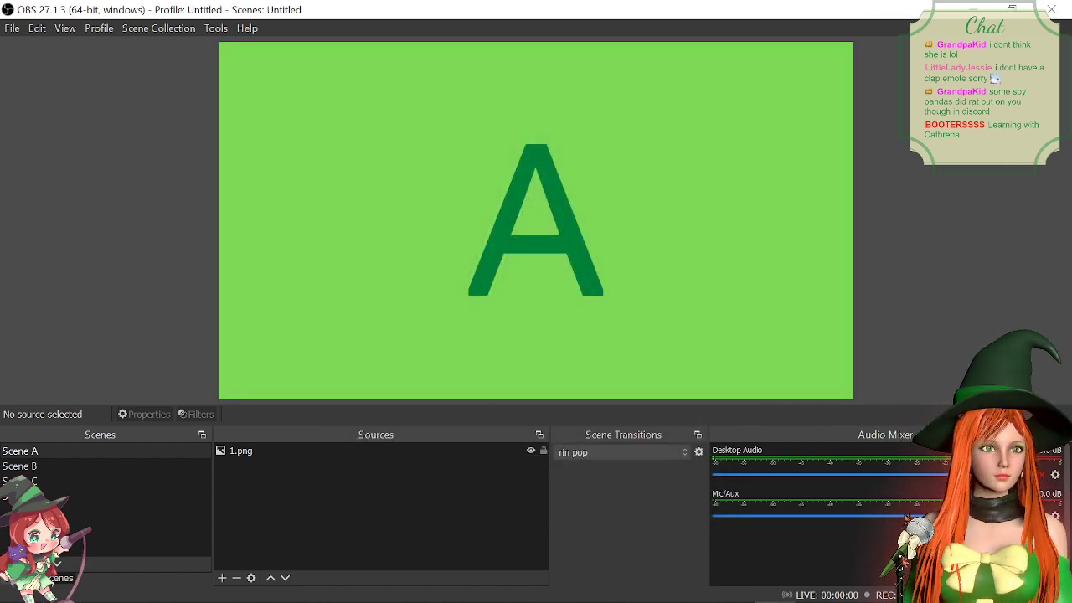